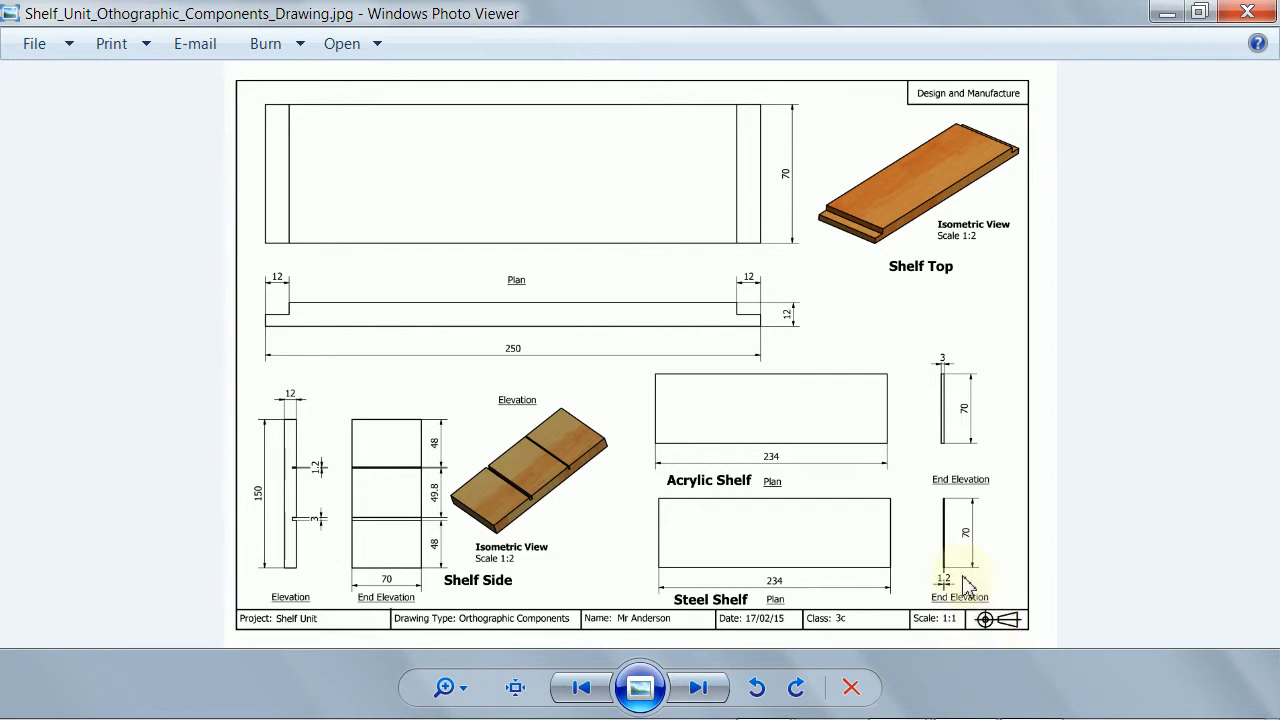
# - Switch to Inventor's Shelf Unit Othographic Components Drawing.dwg and examine the component views on the A3 sheet
pyautogui.click(1163, 14)
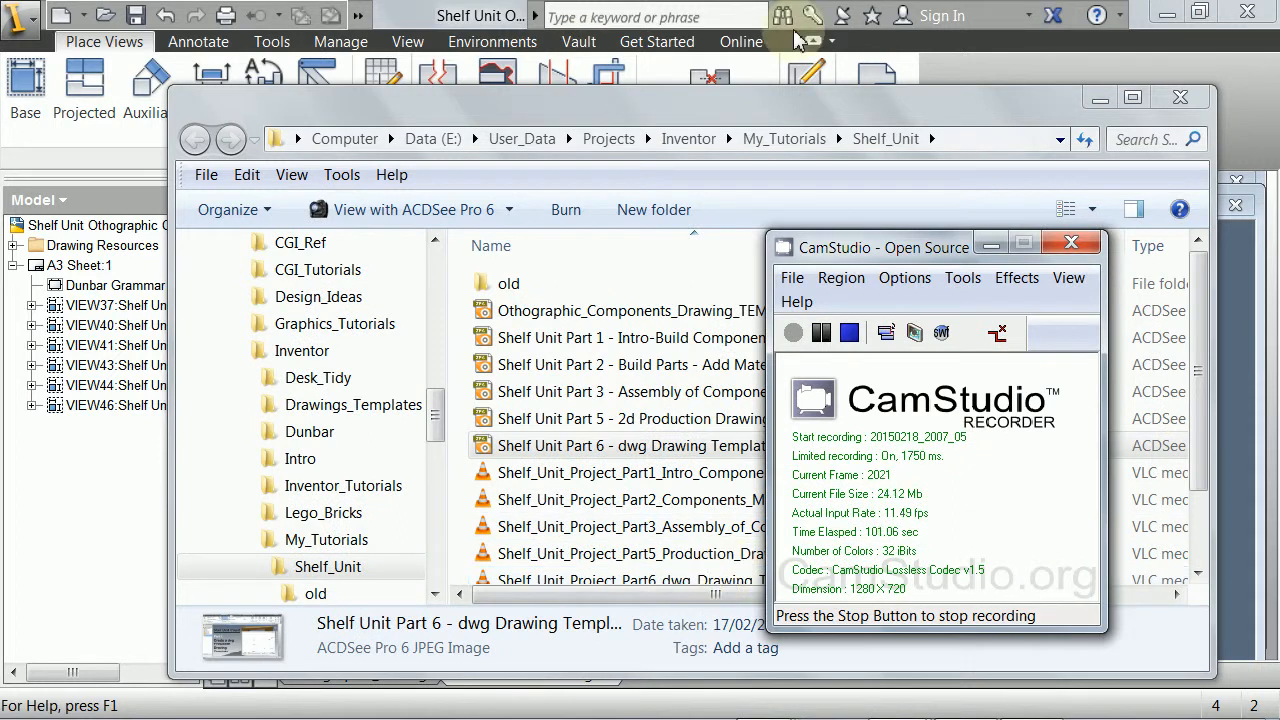
pyautogui.click(974, 69)
pyautogui.scroll(-5, 679, 455)
pyautogui.scroll(2, 671, 465)
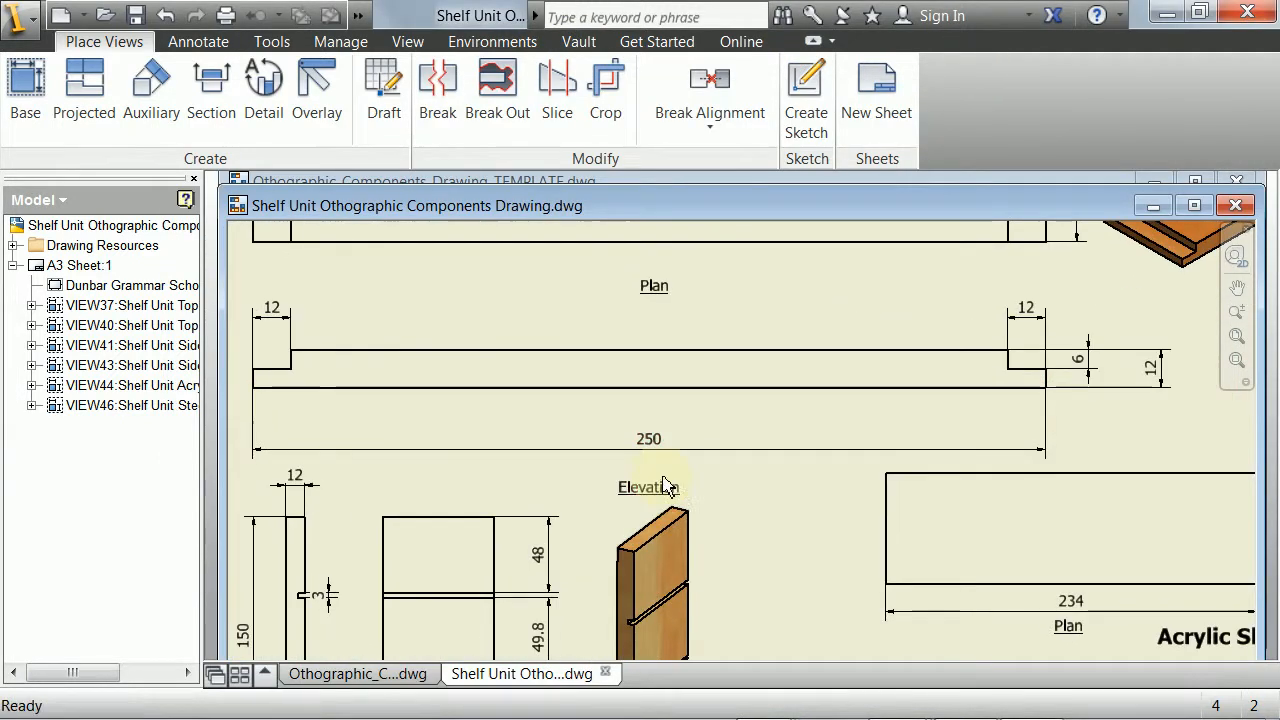
pyautogui.moveTo(671, 460); pyautogui.dragTo(735, 276, button='middle')
pyautogui.scroll(2, 731, 407)
pyautogui.moveTo(805, 421); pyautogui.dragTo(716, 545, button='middle')
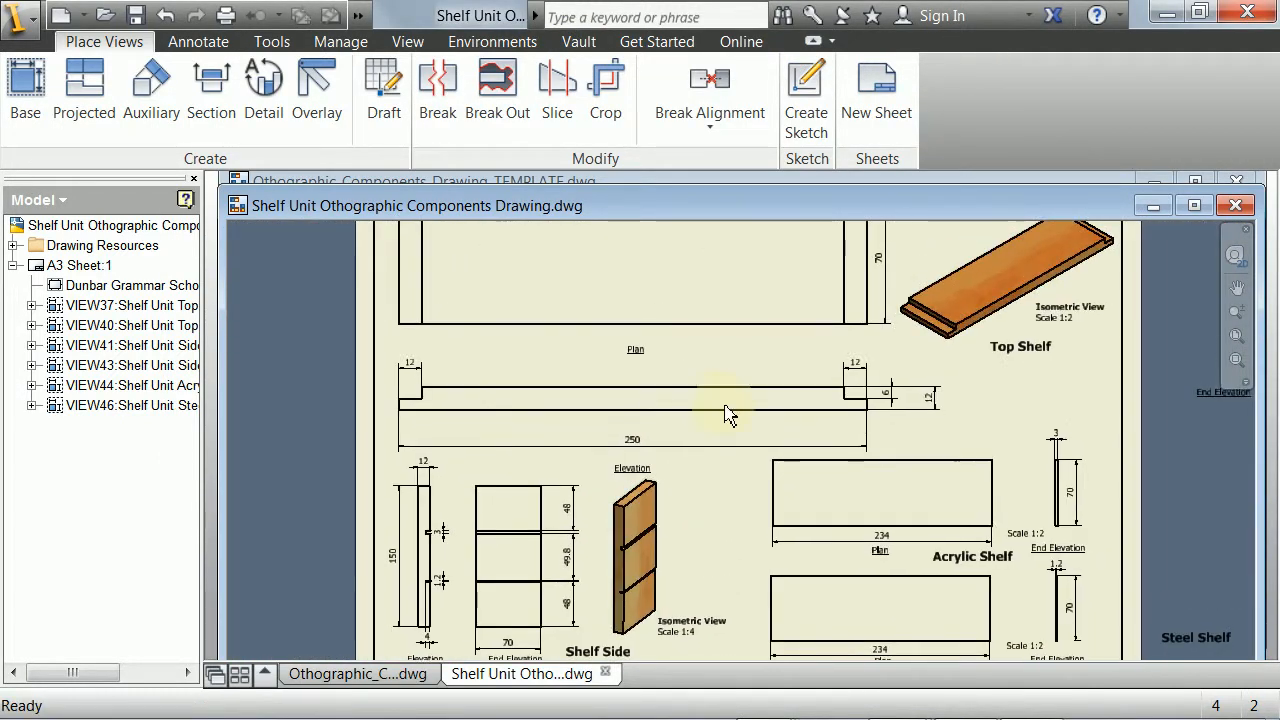
pyautogui.moveTo(677, 389); pyautogui.dragTo(667, 479, button='middle')
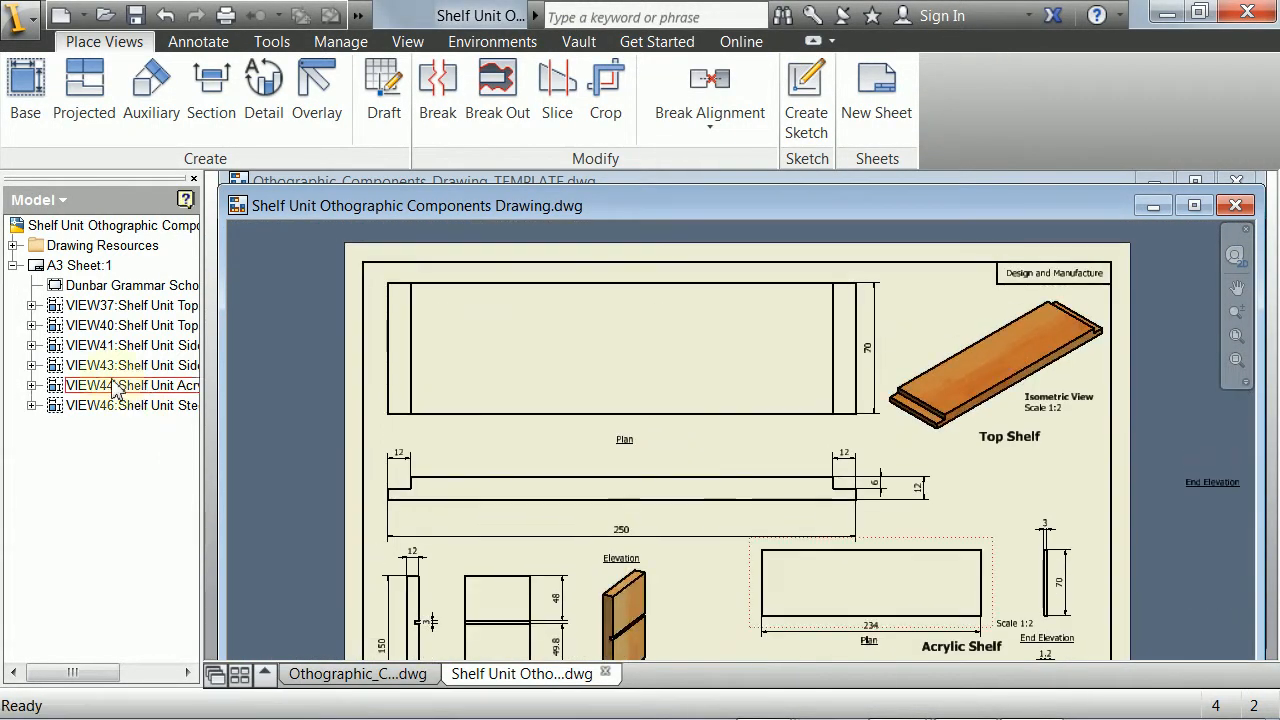
# - Delete the shelf top's plan view, VIEW37, together with its dependent views
pyautogui.rightClick(118, 314)
pyautogui.click(235, 297)
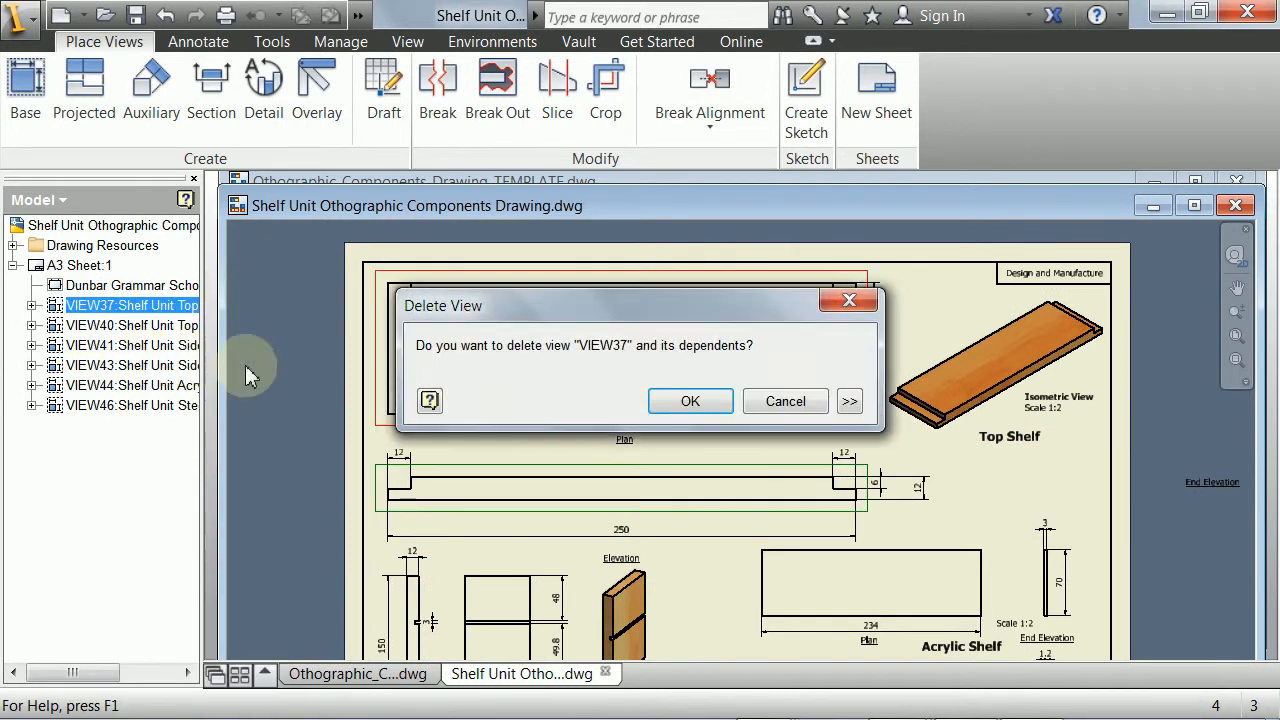
pyautogui.click(665, 400)
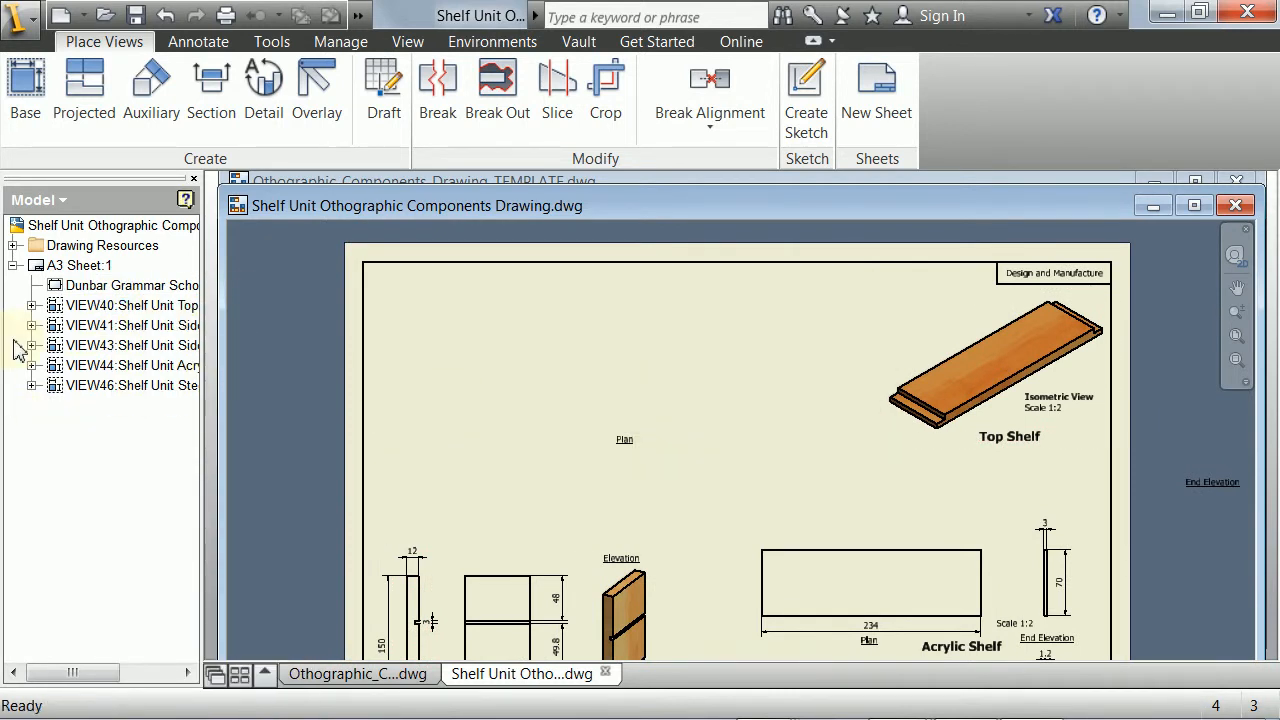
# - Format the leftover Plan label beside the isometric shelf top as bold text with a size of 7.00 mm
pyautogui.moveTo(788, 441)
pyautogui.mouseDown(button='middle')
pyautogui.moveTo(748, 406)
pyautogui.moveTo(748, 370)
pyautogui.moveTo(757, 391)
pyautogui.mouseUp(button='middle')
pyautogui.click(599, 386)
pyautogui.scroll(5, 600, 392)
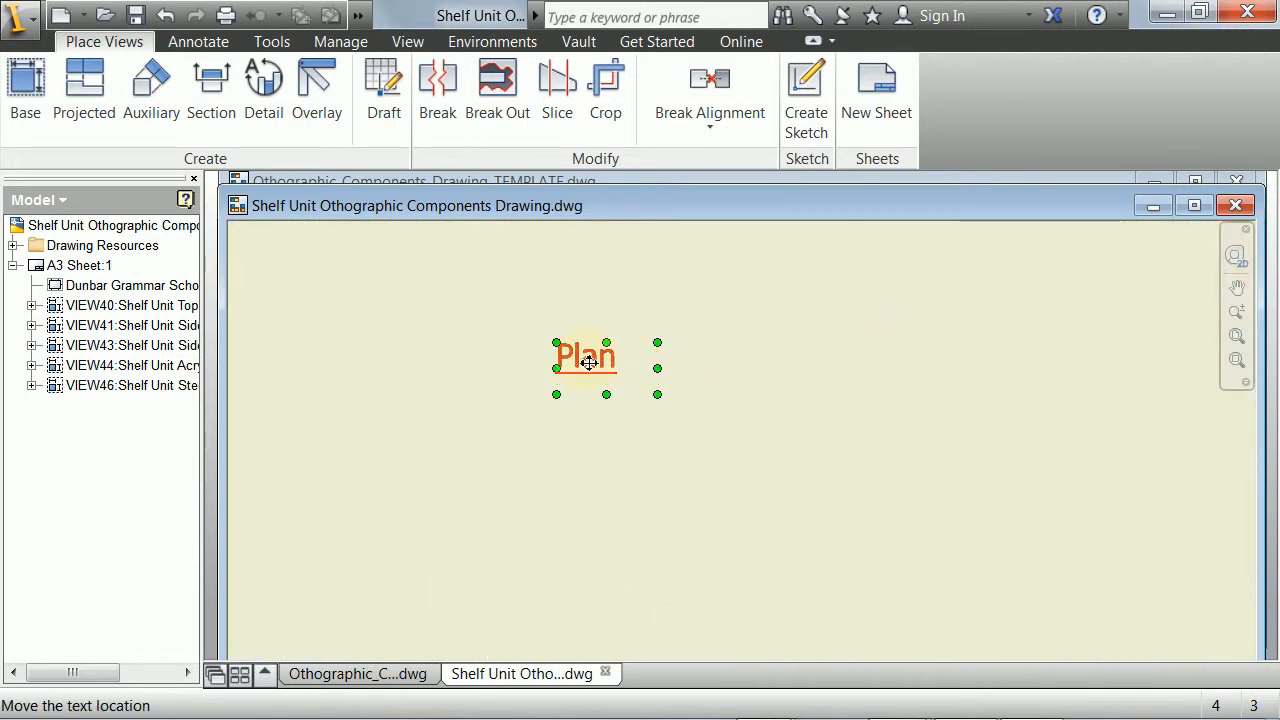
pyautogui.click(205, 43)
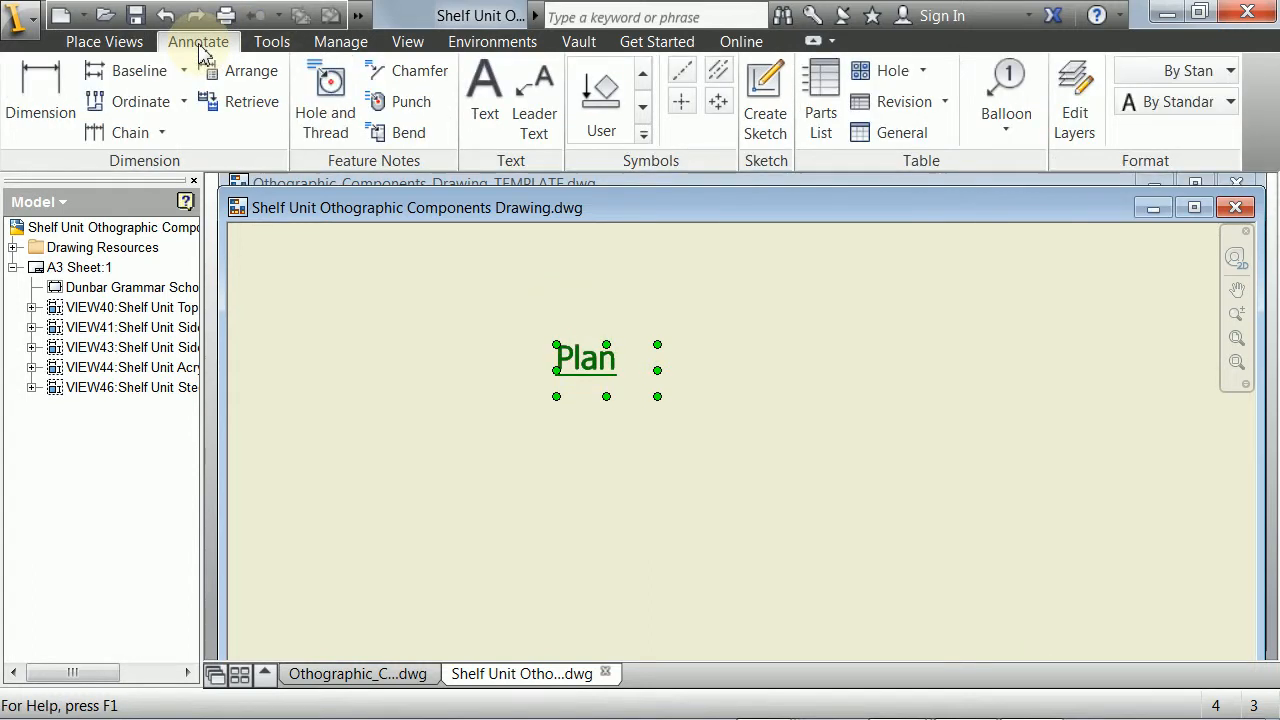
pyautogui.click(489, 323)
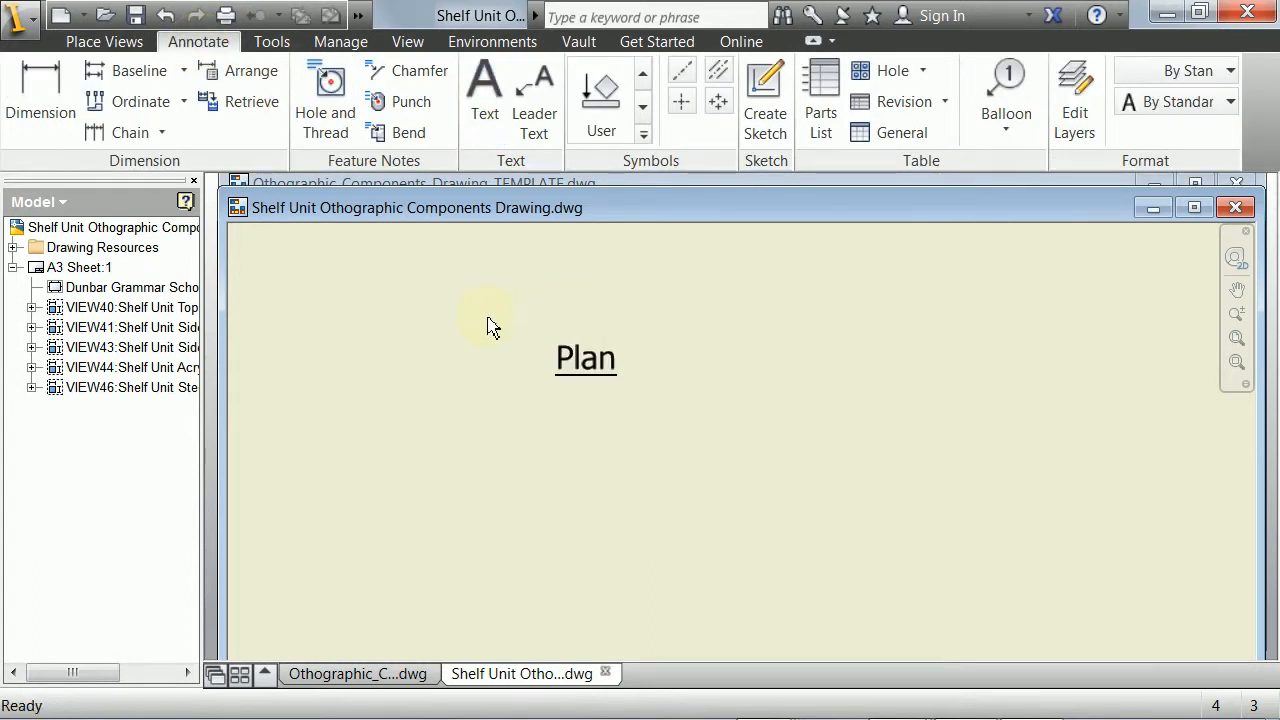
pyautogui.doubleClick(580, 358)
pyautogui.doubleClick(232, 441)
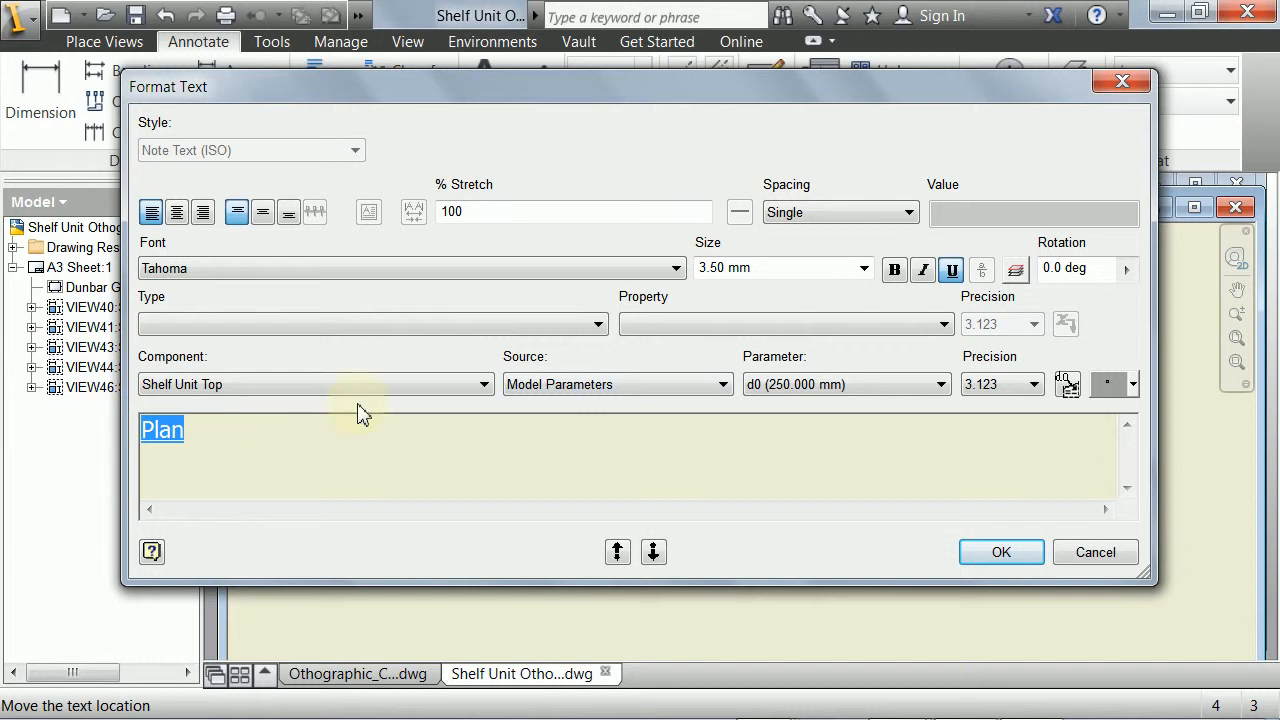
pyautogui.click(894, 271)
pyautogui.click(810, 272)
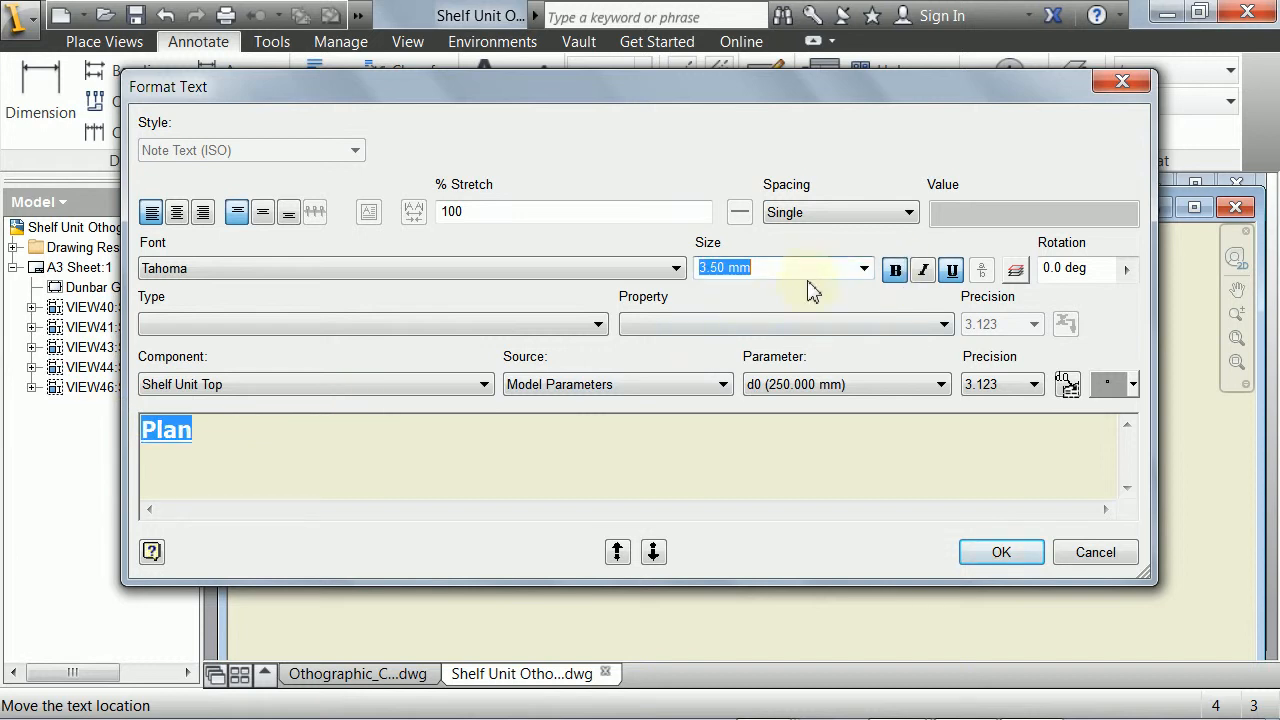
pyautogui.click(863, 268)
pyautogui.click(760, 337)
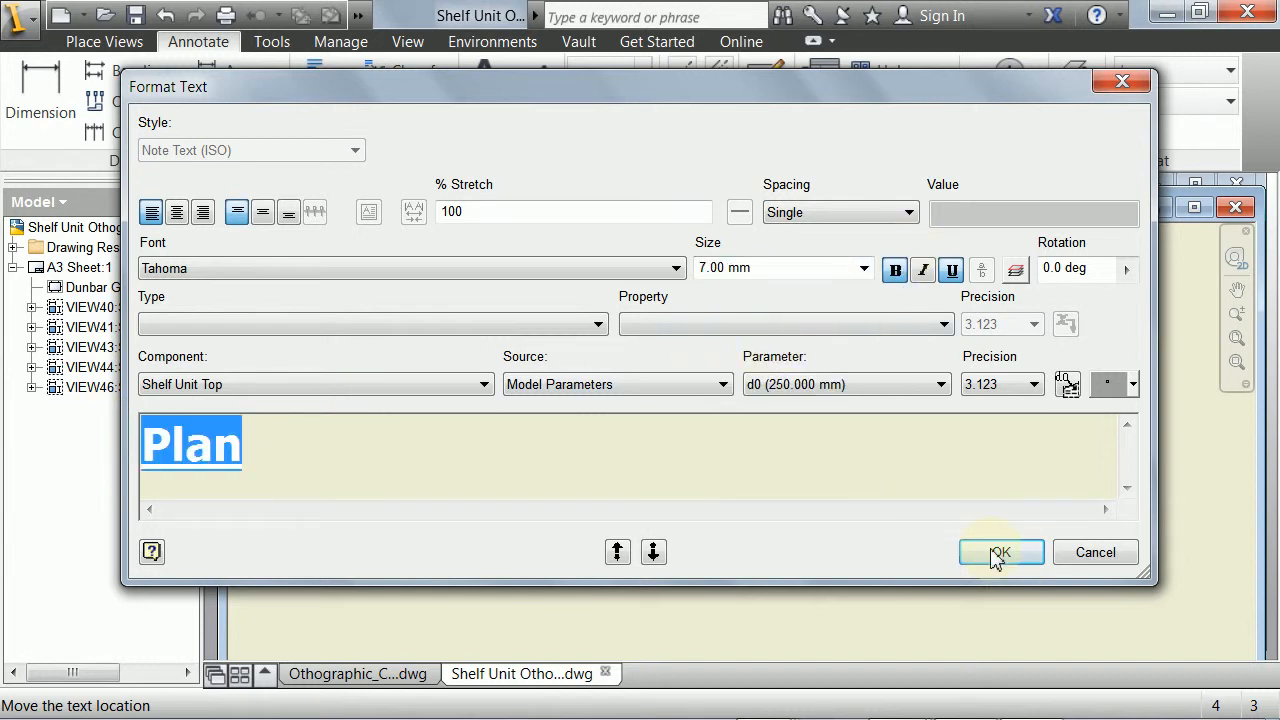
pyautogui.click(1002, 554)
pyautogui.rightClick(628, 384)
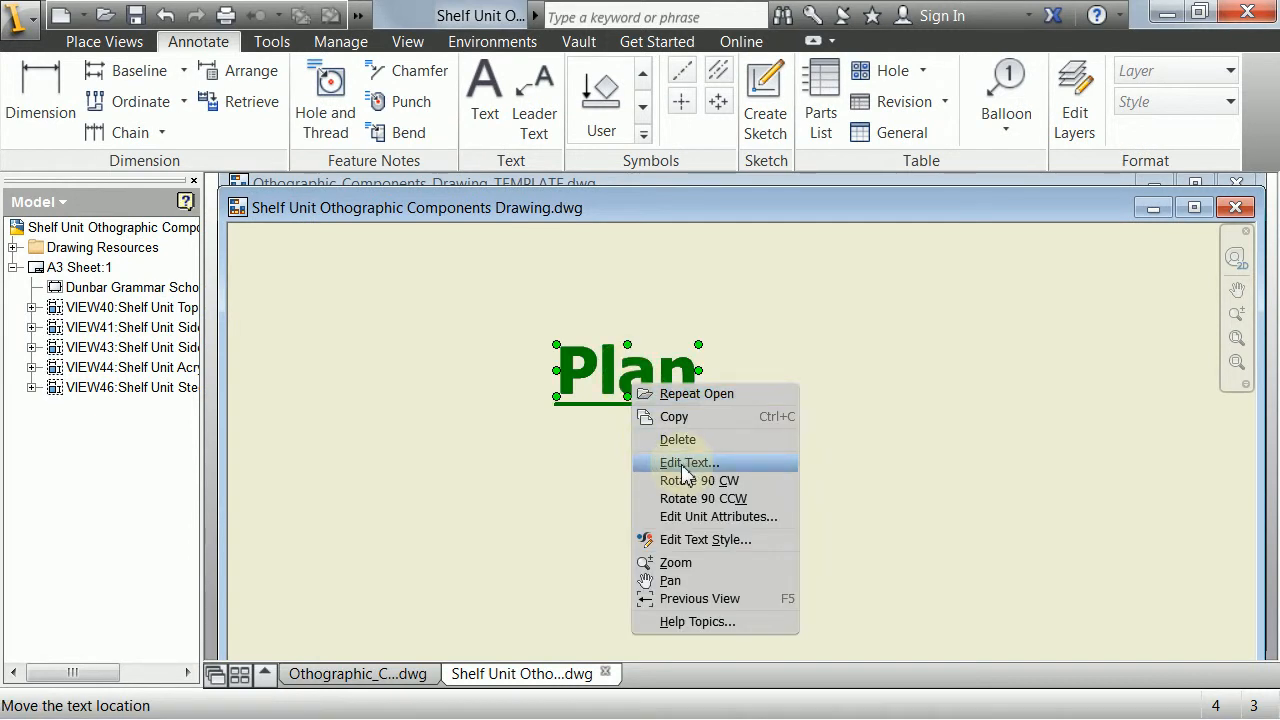
pyautogui.click(475, 476)
# - Examine the shelf side views and the Project field of the title block along the sheet's lower border
pyautogui.scroll(2, 628, 455)
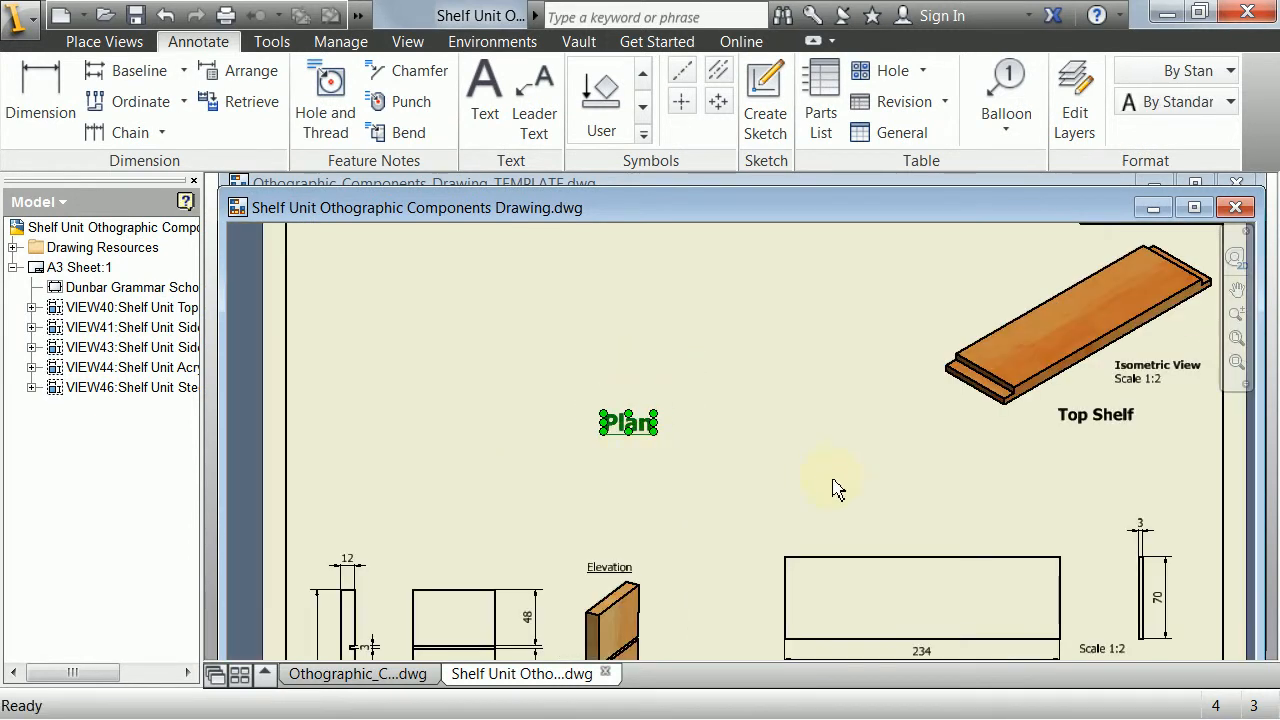
pyautogui.moveTo(832, 468); pyautogui.dragTo(812, 278, button='middle')
pyautogui.scroll(2, 792, 432)
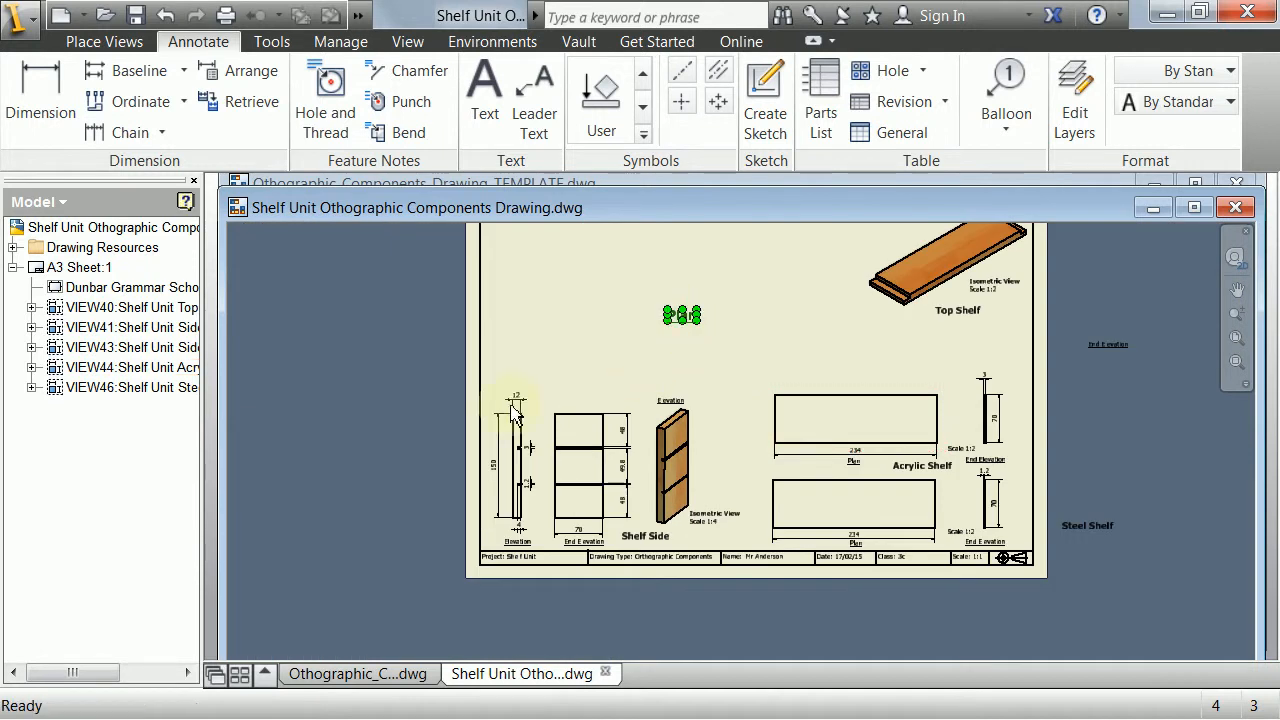
pyautogui.scroll(-2, 752, 308)
pyautogui.moveTo(530, 357); pyautogui.dragTo(791, 260, button='middle')
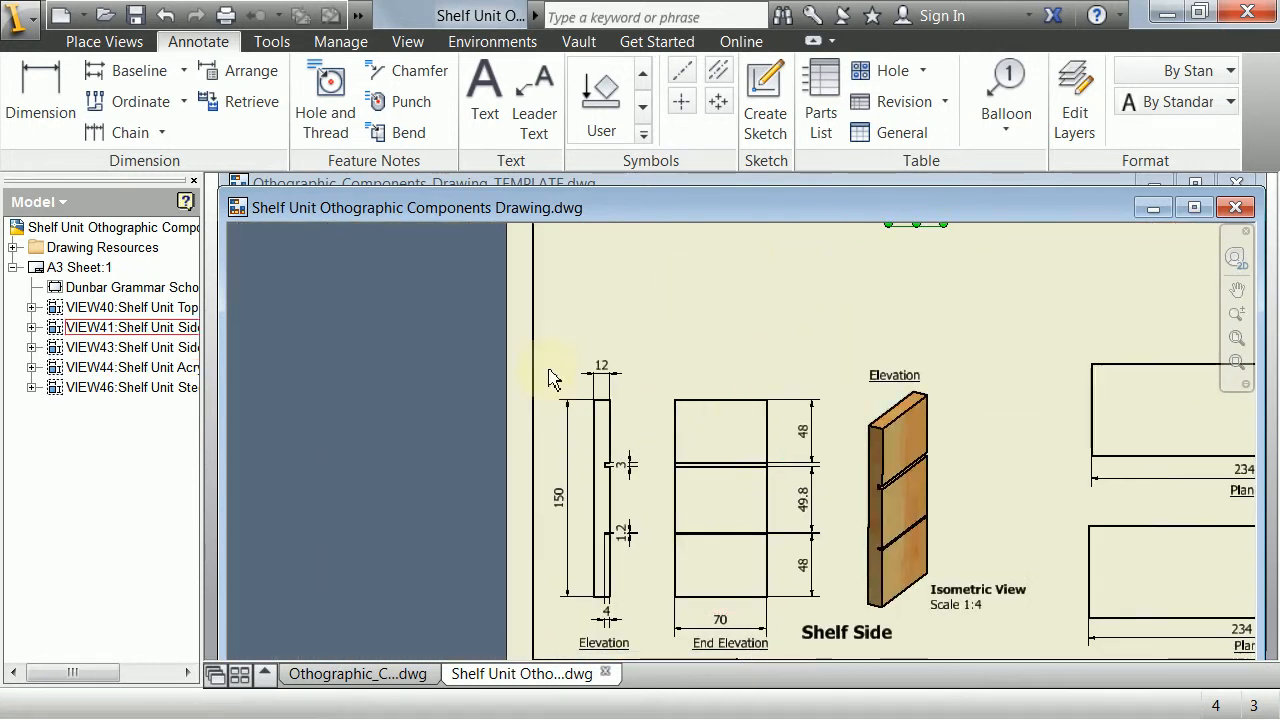
pyautogui.moveTo(561, 346); pyautogui.dragTo(480, 206, button='middle')
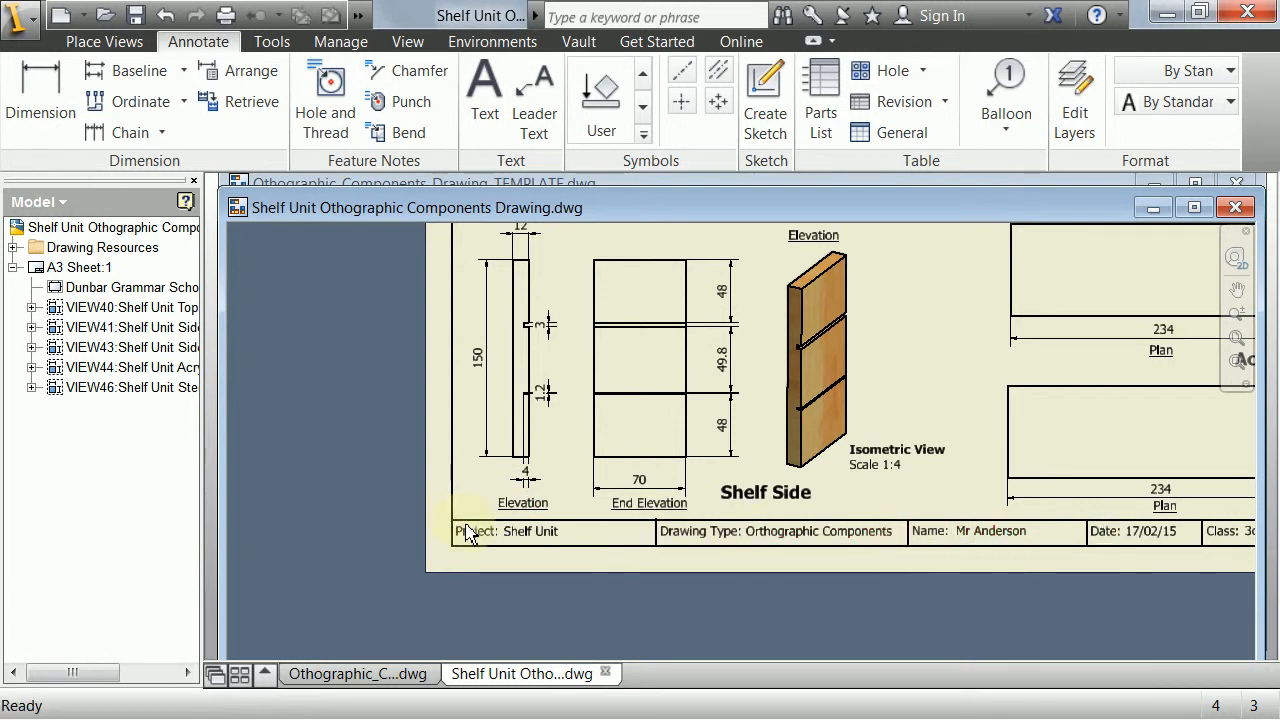
pyautogui.scroll(-4, 470, 560)
pyautogui.moveTo(470, 570); pyautogui.dragTo(443, 476, button='middle')
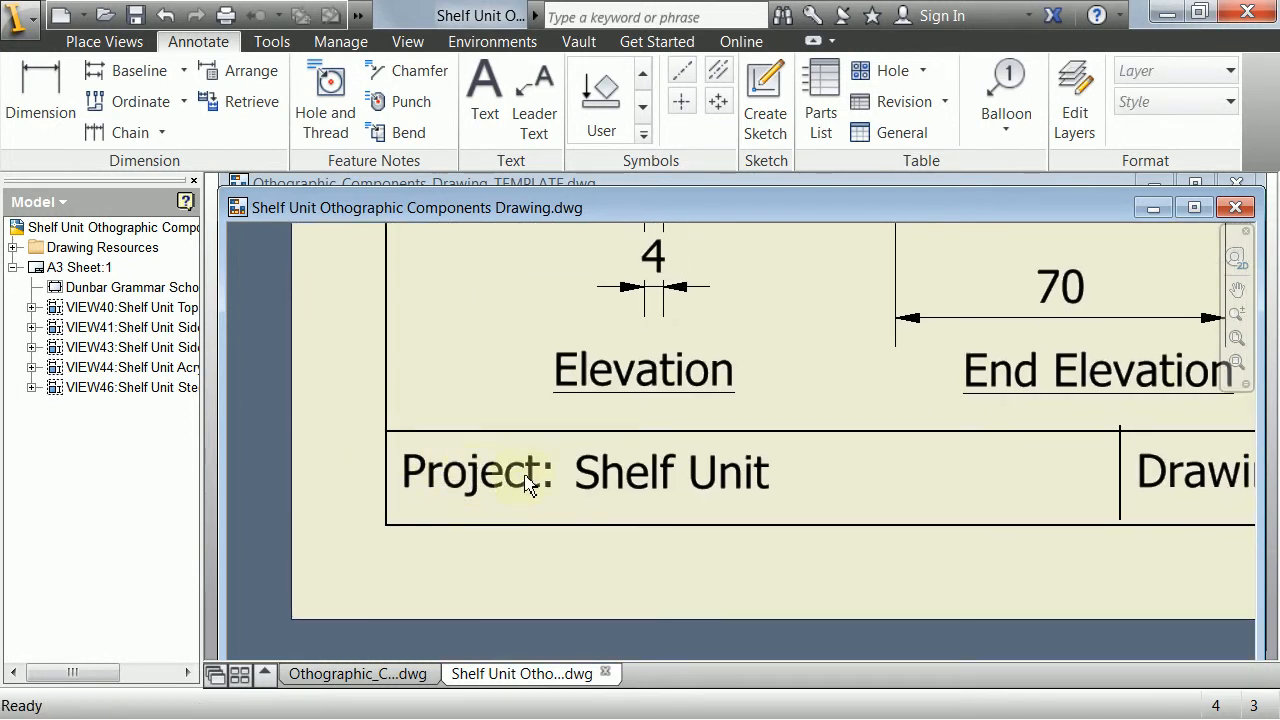
pyautogui.scroll(5, 540, 475)
pyautogui.moveTo(937, 378)
pyautogui.mouseDown(button='middle')
pyautogui.moveTo(903, 422)
pyautogui.moveTo(733, 455)
pyautogui.mouseUp(button='middle')
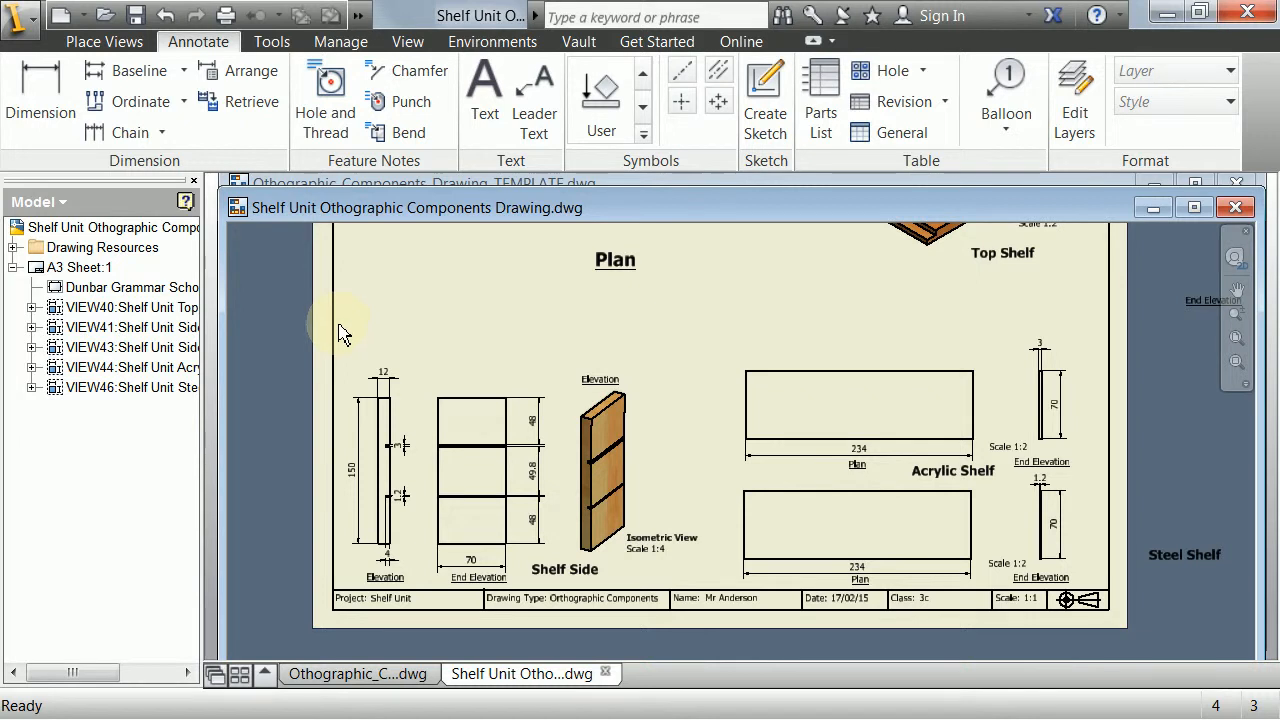
# - Examine the shelf side's end elevation, its width dimension and the spacing of the labels above the title block
pyautogui.moveTo(505, 492); pyautogui.dragTo(563, 363, button='middle')
pyautogui.scroll(2, 563, 363)
pyautogui.click(445, 518)
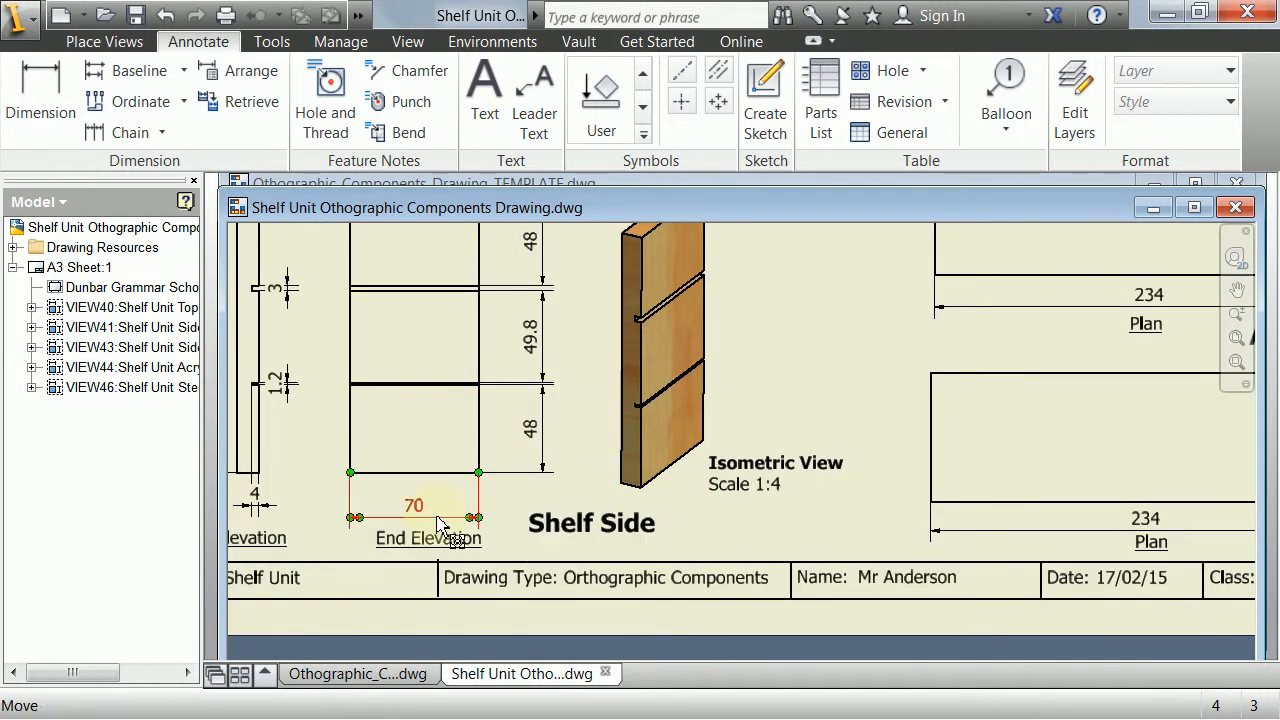
pyautogui.moveTo(445, 518); pyautogui.dragTo(518, 425, button='middle')
pyautogui.scroll(-3, 518, 425)
pyautogui.press('Escape')
pyautogui.moveTo(573, 497); pyautogui.dragTo(607, 491, button='middle')
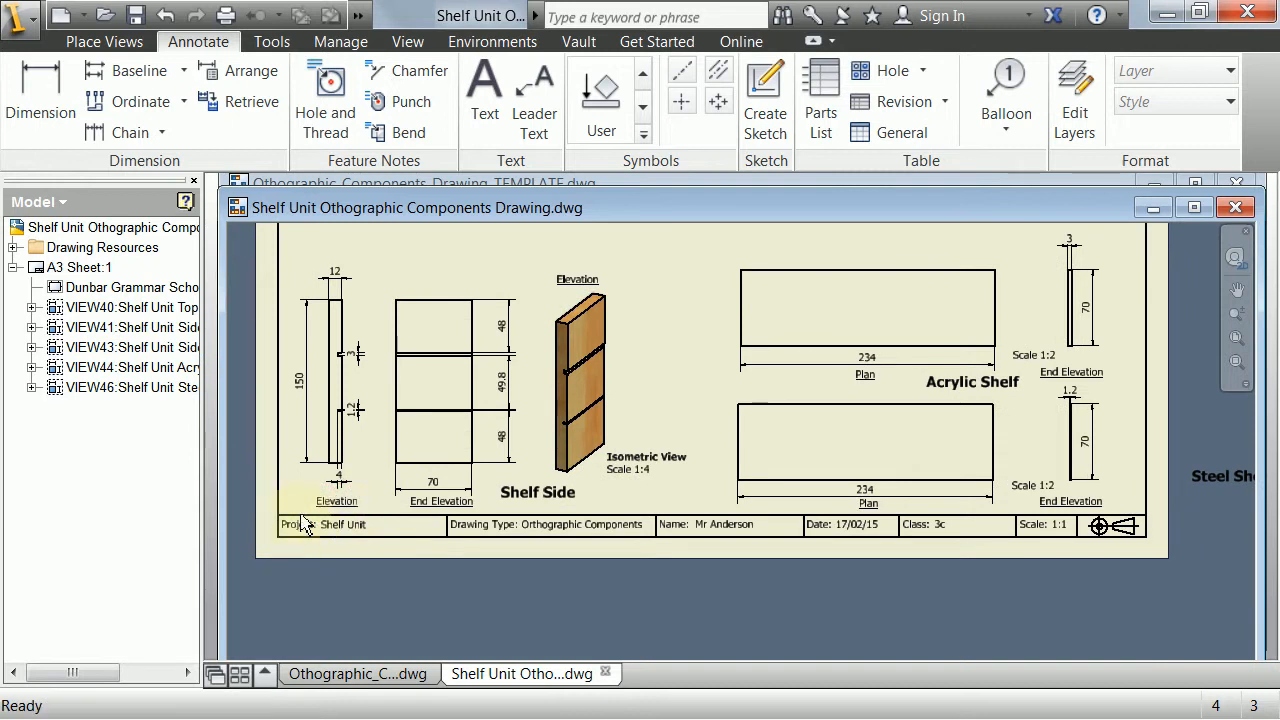
pyautogui.moveTo(544, 348); pyautogui.dragTo(563, 393, button='middle')
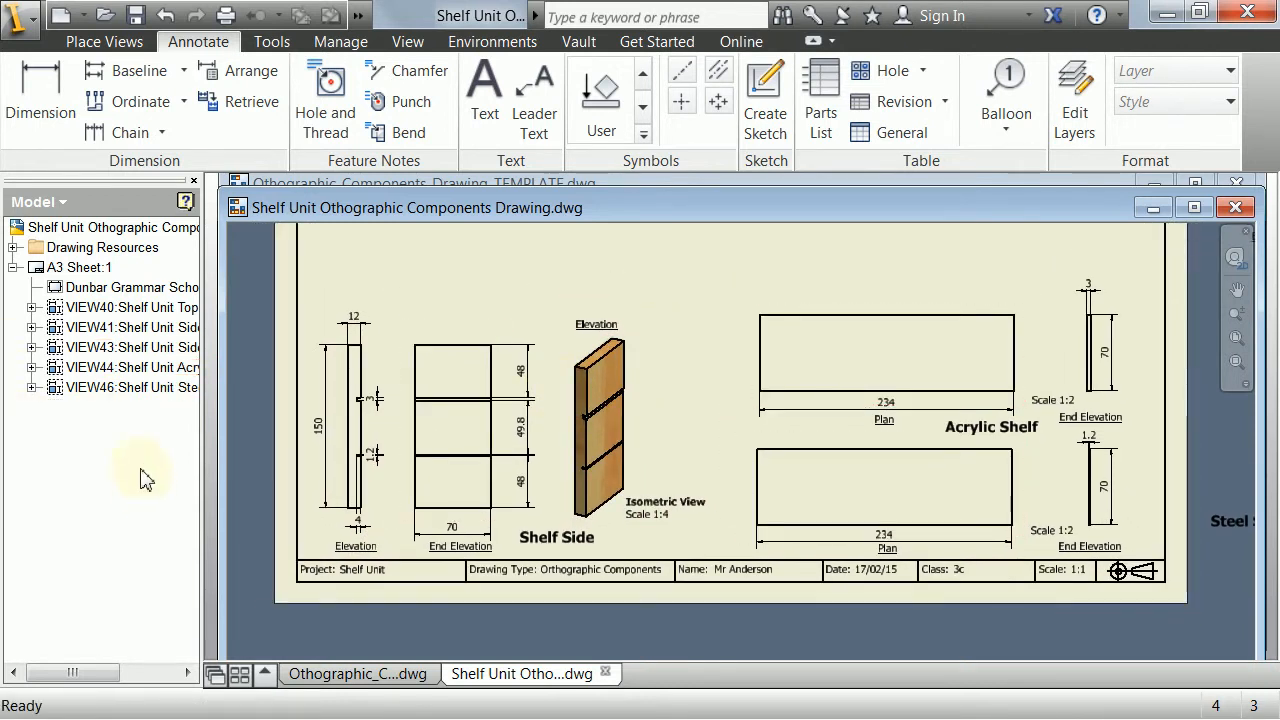
# - Bring up Othographic_Components_Drawing_TEMPLATE.dwg and examine its label layout and title block
pyautogui.click(1110, 187)
pyautogui.scroll(-2, 726, 343)
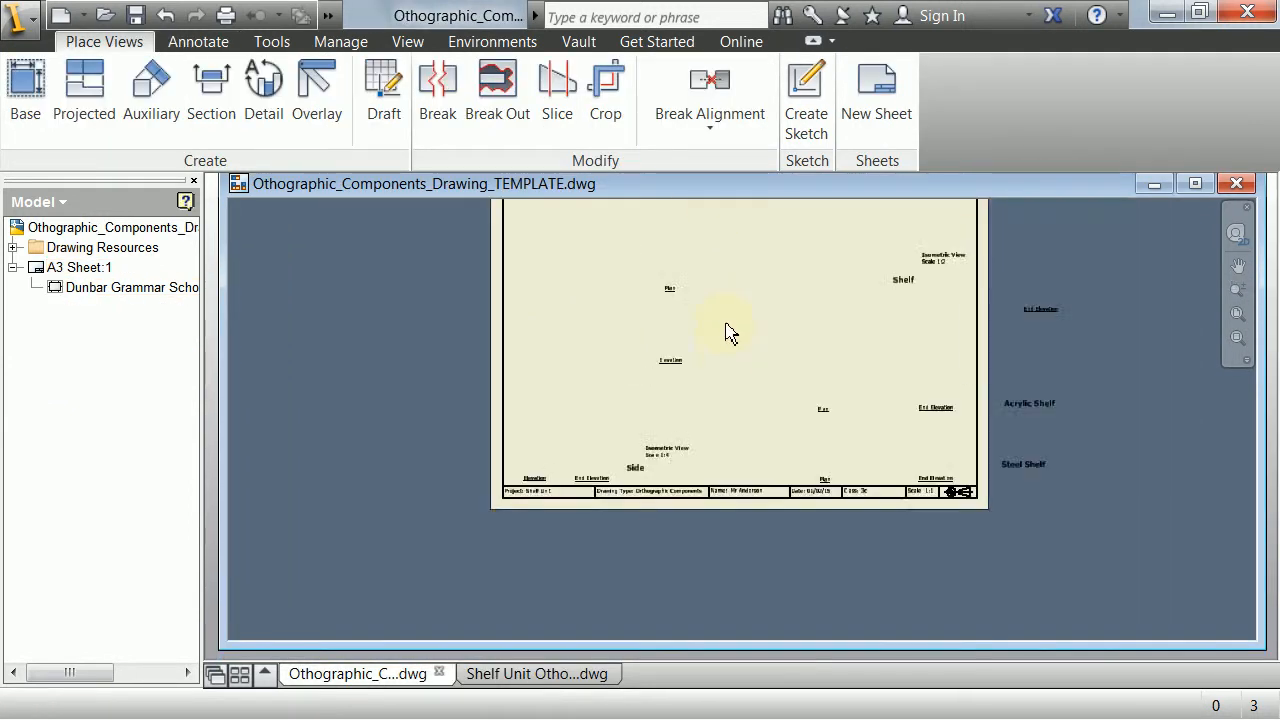
pyautogui.scroll(5, 726, 337)
pyautogui.scroll(-3, 726, 337)
pyautogui.moveTo(624, 460)
pyautogui.mouseDown(button='middle')
pyautogui.moveTo(640, 309)
pyautogui.moveTo(646, 323)
pyautogui.mouseUp(button='middle')
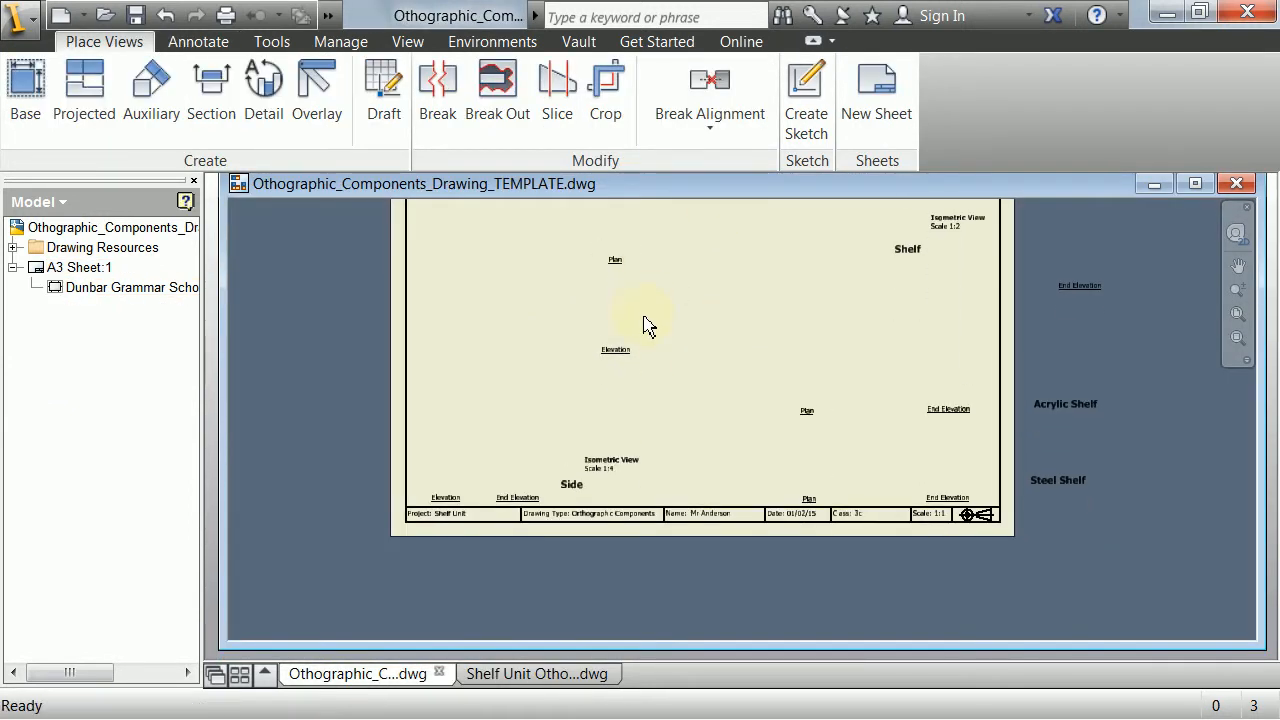
# - Open the template's A3 sheet settings, review the size and landscape orientation, try editing the sheet name, and cancel
pyautogui.rightClick(52, 277)
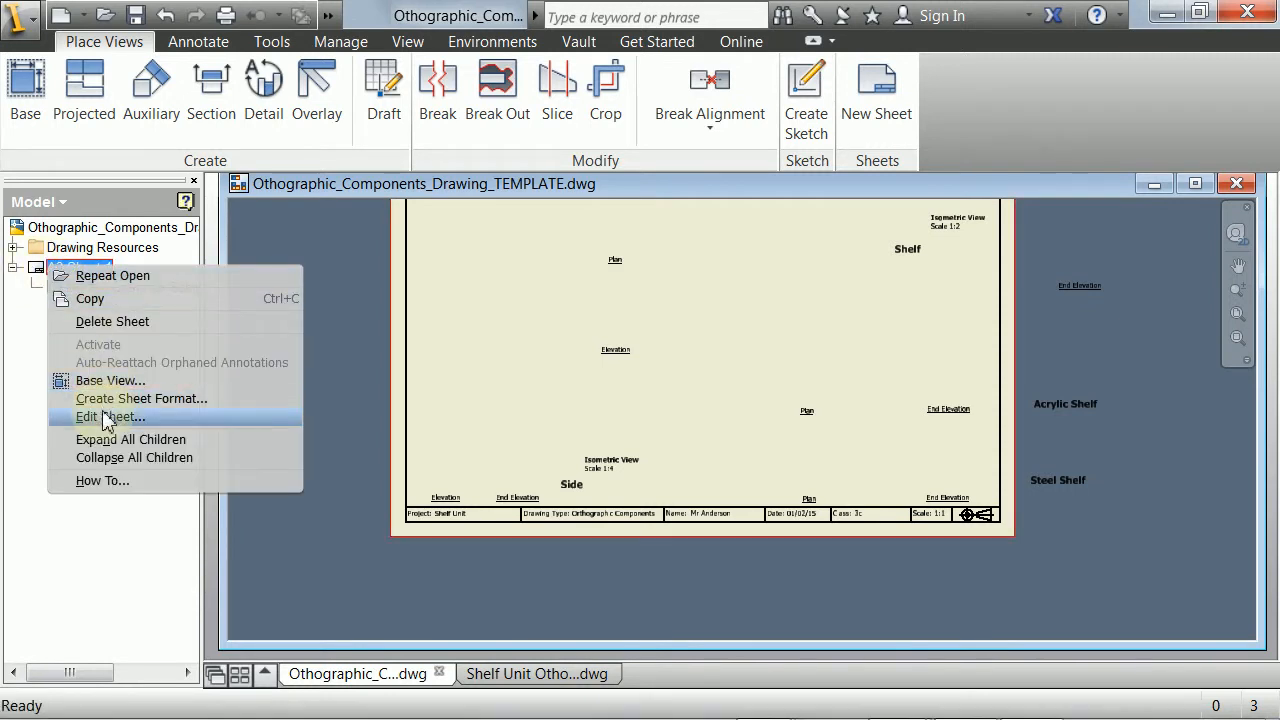
pyautogui.click(102, 410)
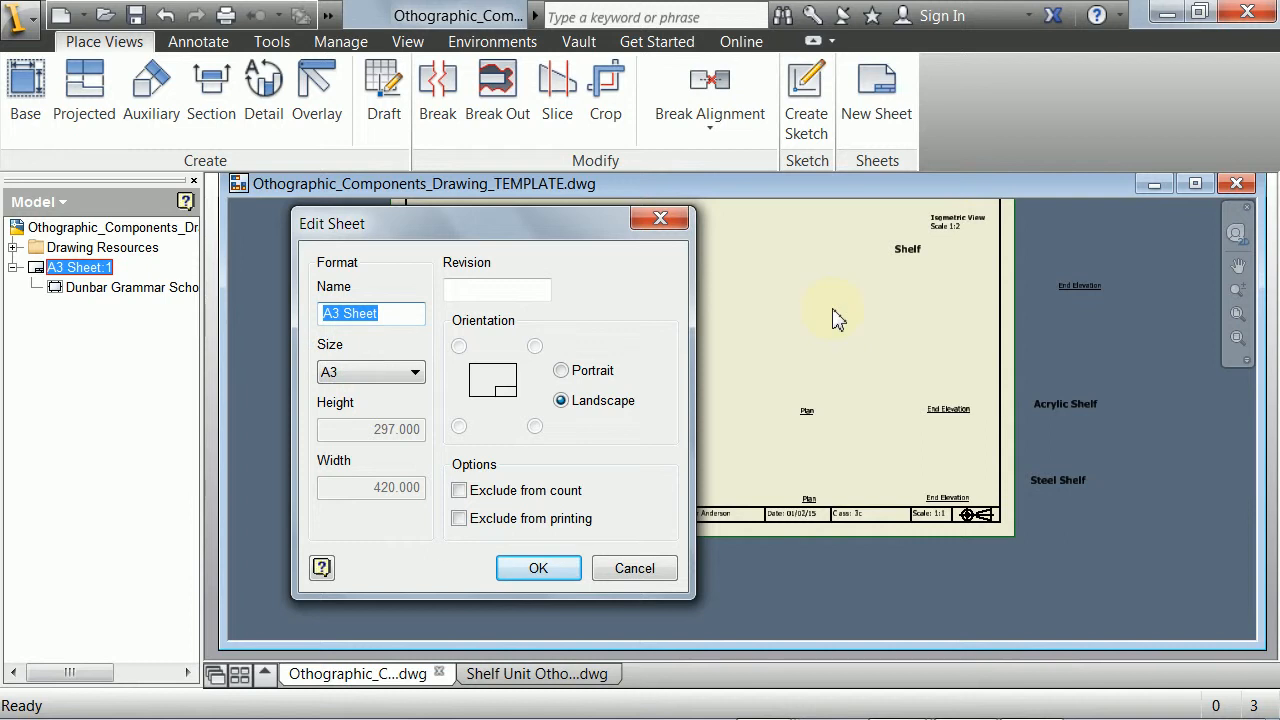
pyautogui.click(914, 384)
pyautogui.moveTo(516, 234)
pyautogui.mouseDown()
pyautogui.moveTo(67, 266)
pyautogui.moveTo(209, 278)
pyautogui.moveTo(475, 253)
pyautogui.mouseUp()
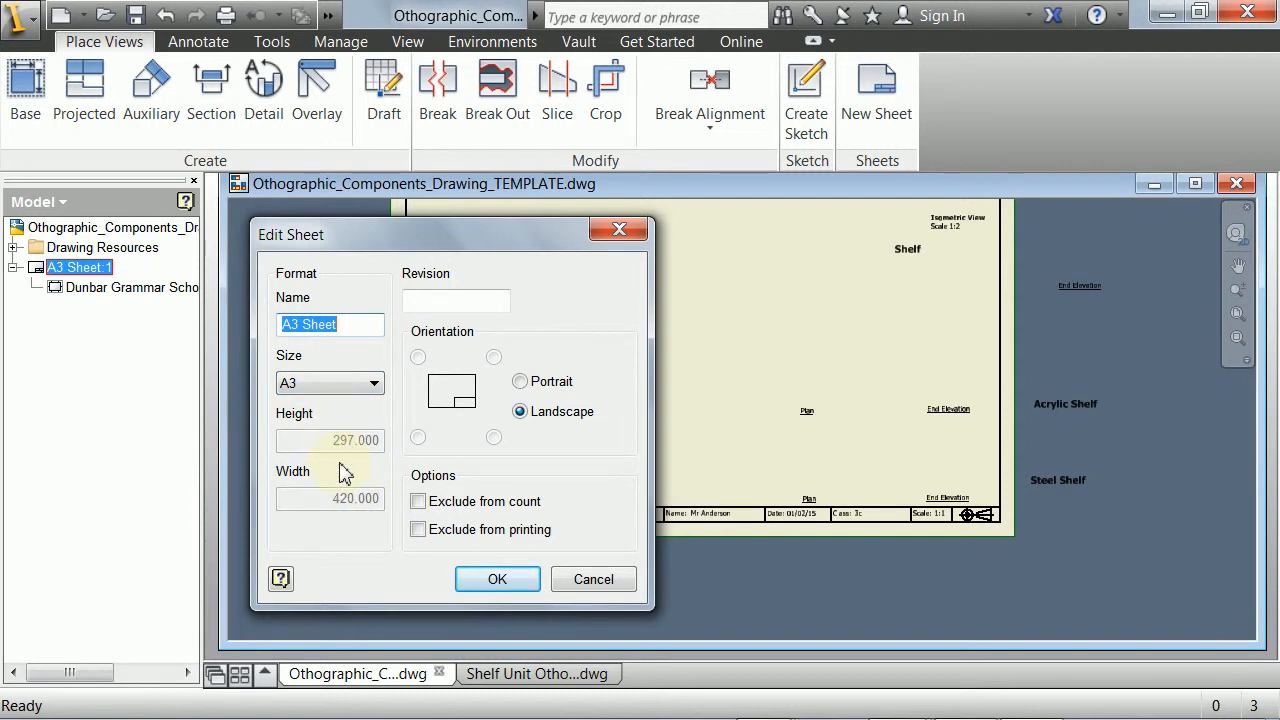
pyautogui.click(520, 411)
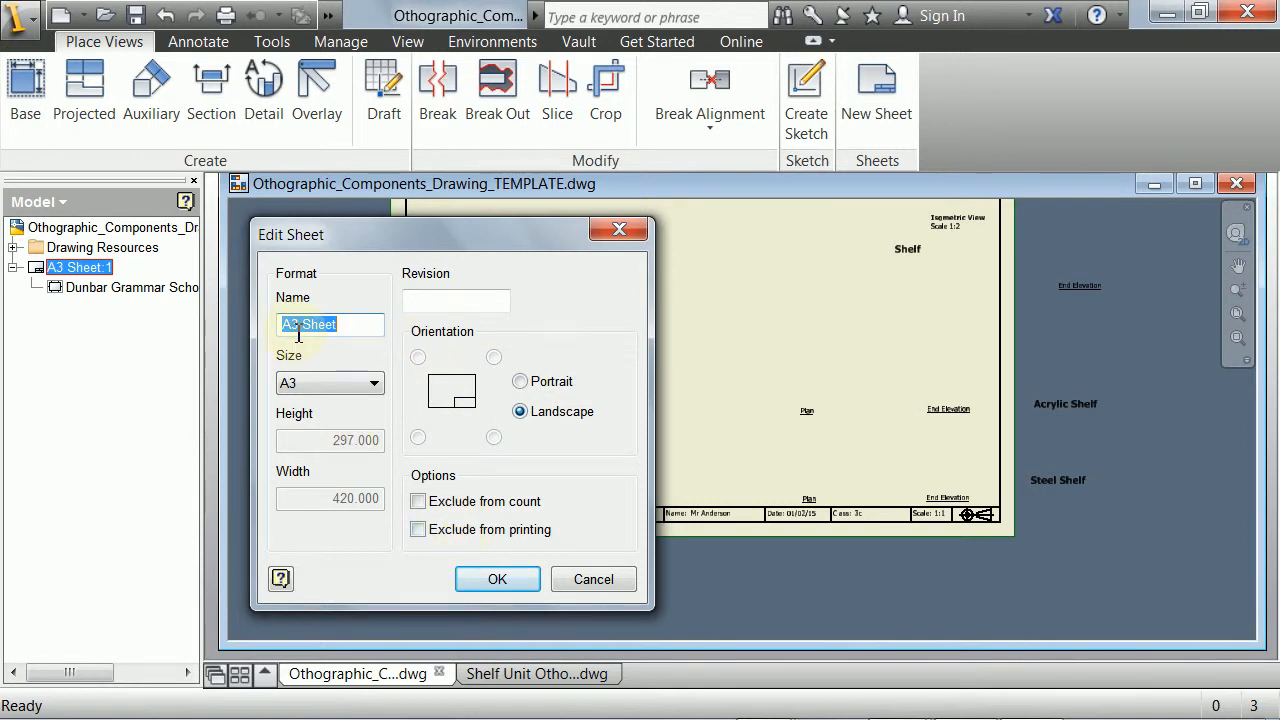
pyautogui.moveTo(301, 328); pyautogui.dragTo(259, 332)
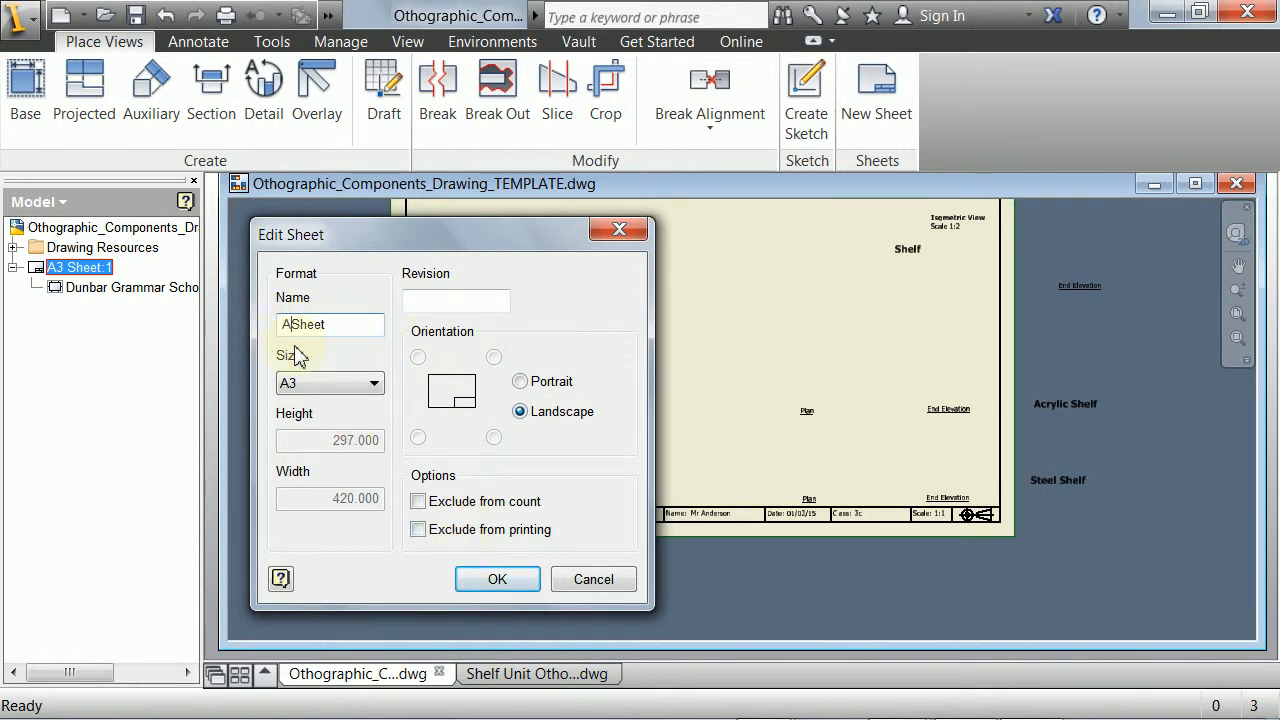
pyautogui.click(566, 582)
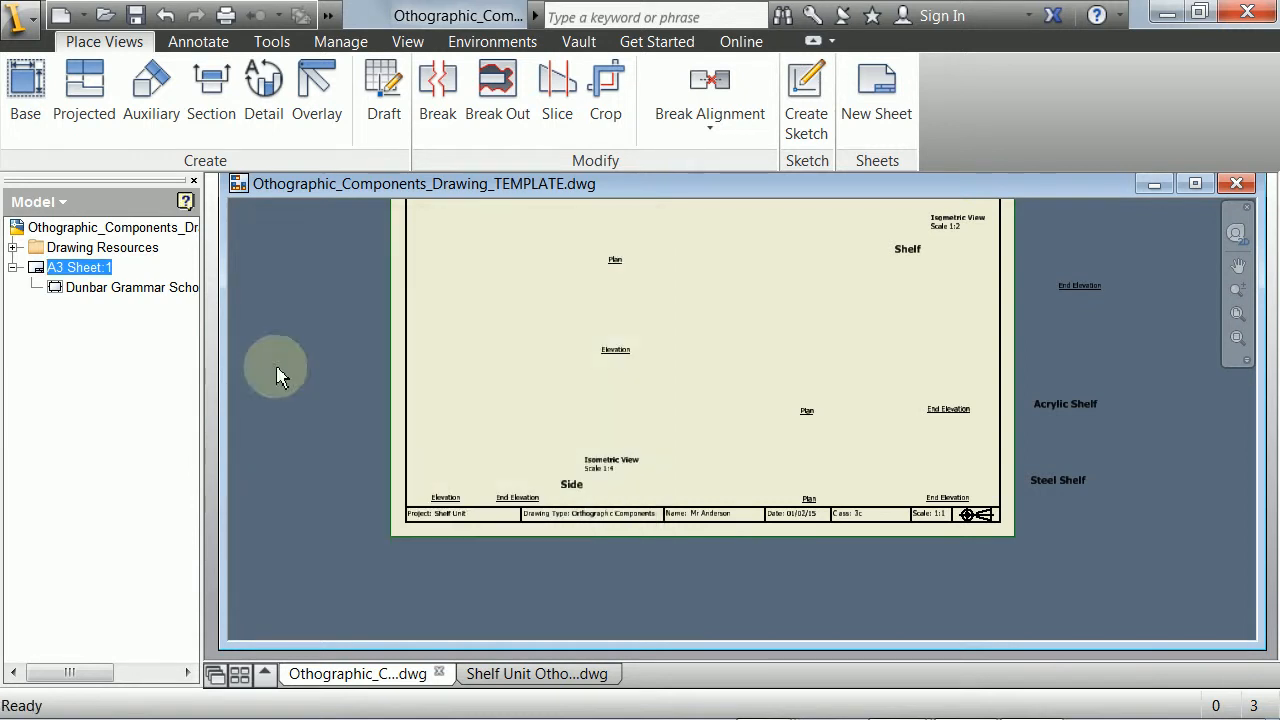
# - Open the Dunbar Grammar School Border definition, examine its title block fields, and finish the sketch without saving edits
pyautogui.rightClick(95, 290)
pyautogui.click(100, 334)
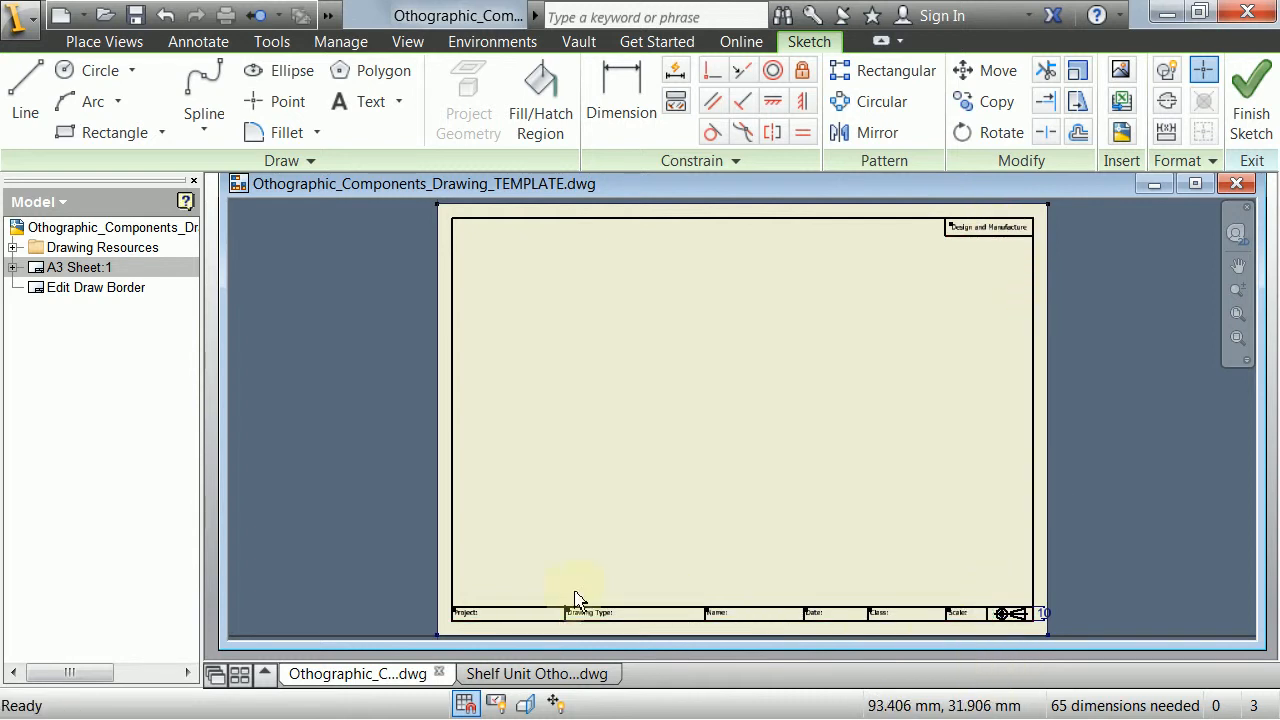
pyautogui.scroll(-3, 661, 570)
pyautogui.moveTo(466, 544); pyautogui.dragTo(621, 347, button='middle')
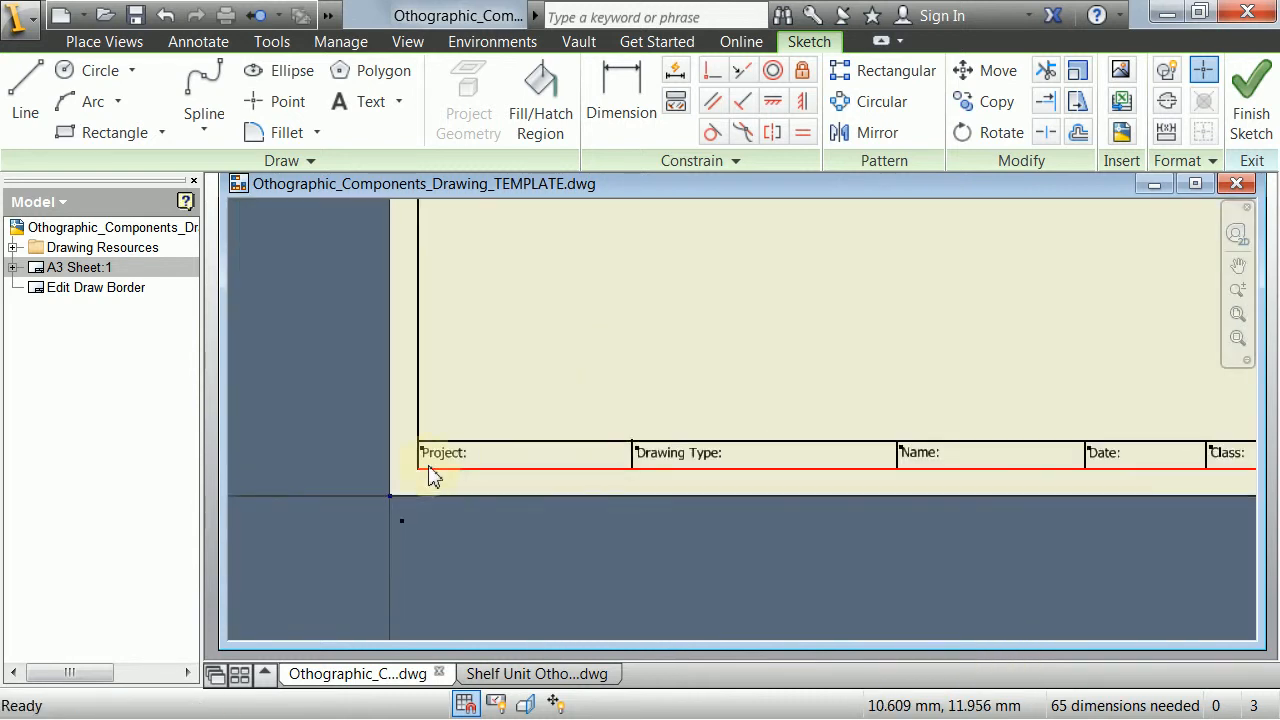
pyautogui.moveTo(903, 361); pyautogui.dragTo(634, 393, button='middle')
pyautogui.moveTo(971, 375); pyautogui.dragTo(809, 450, button='middle')
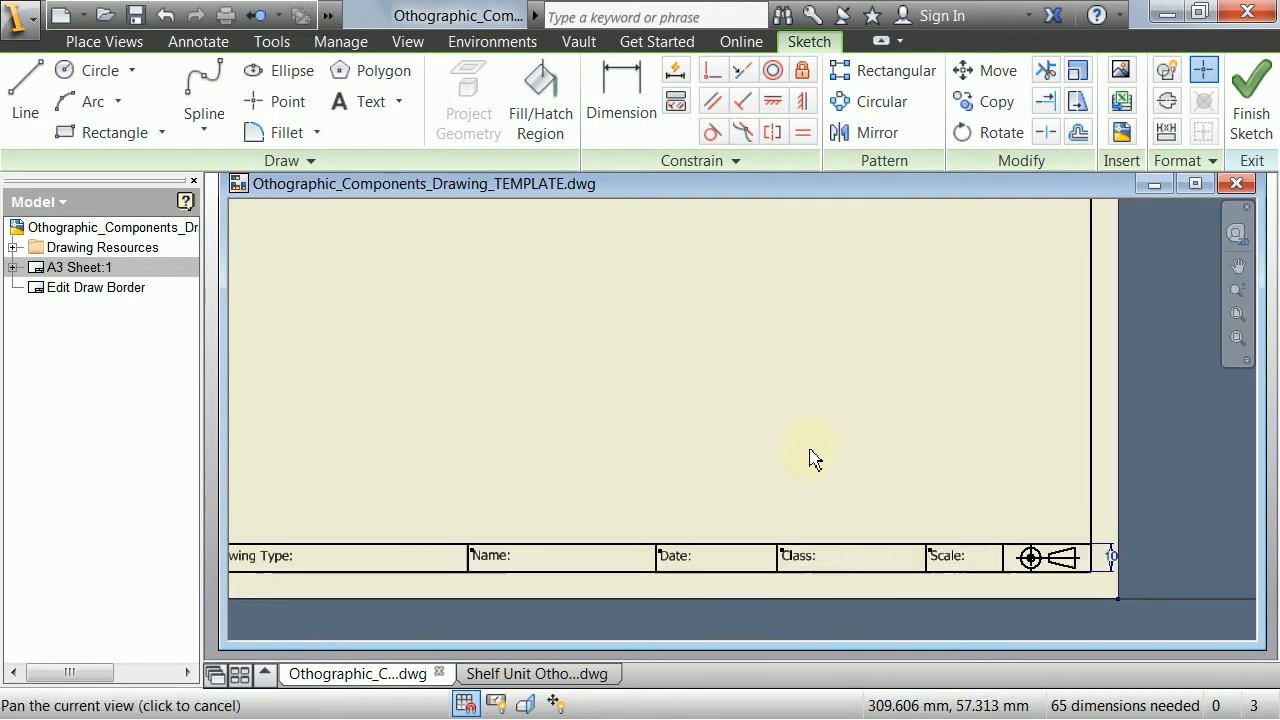
pyautogui.click(1251, 110)
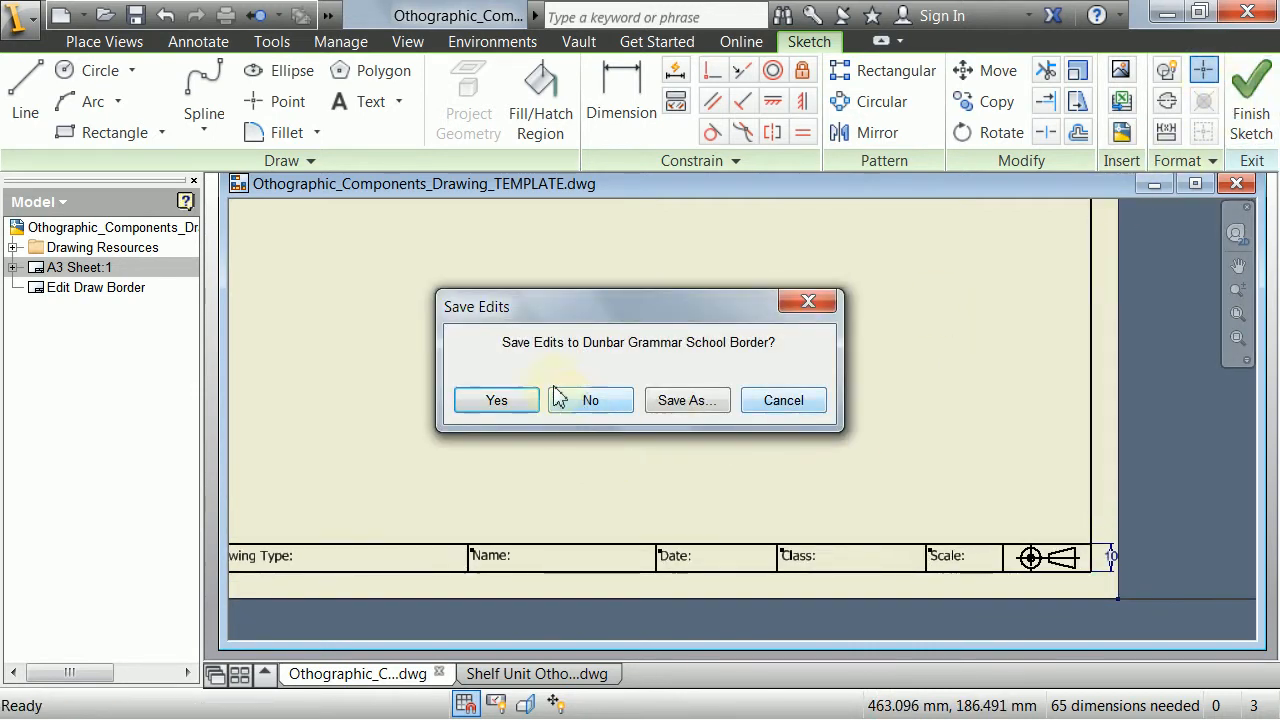
pyautogui.click(585, 412)
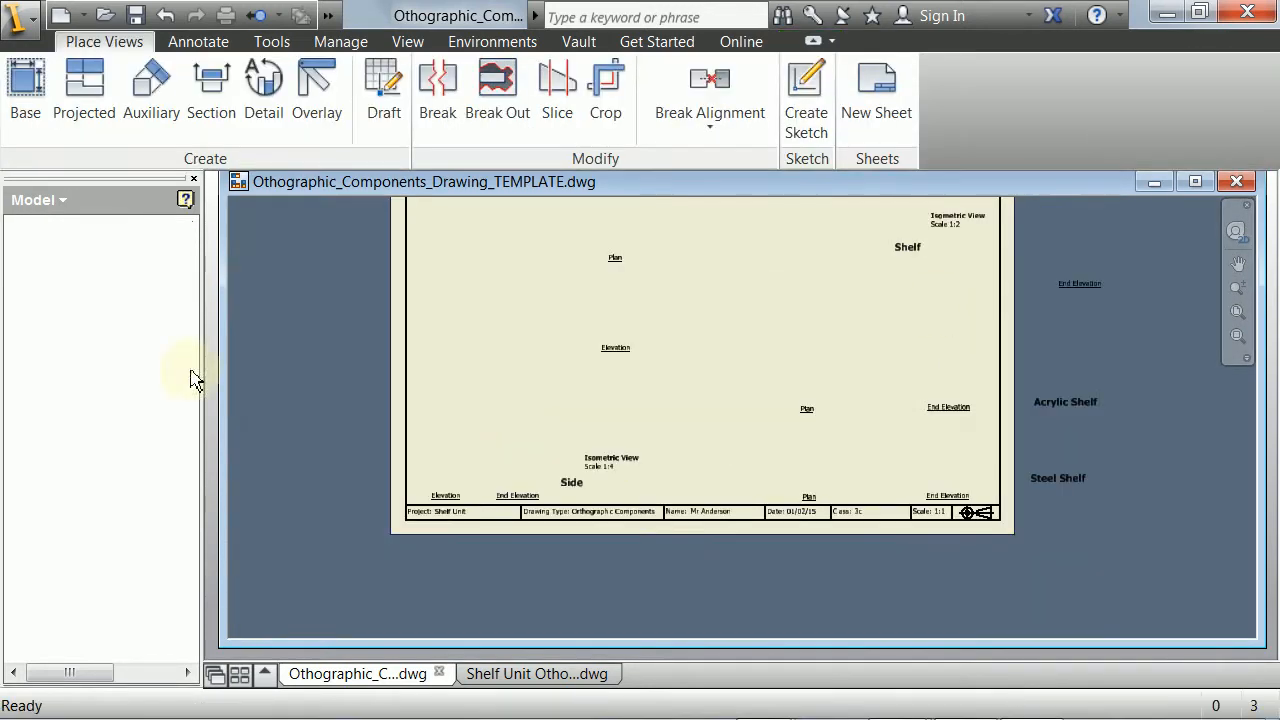
# - Minimize the template drawing and create a new drawing from the metric BSI.dwg template
pyautogui.click(13, 266)
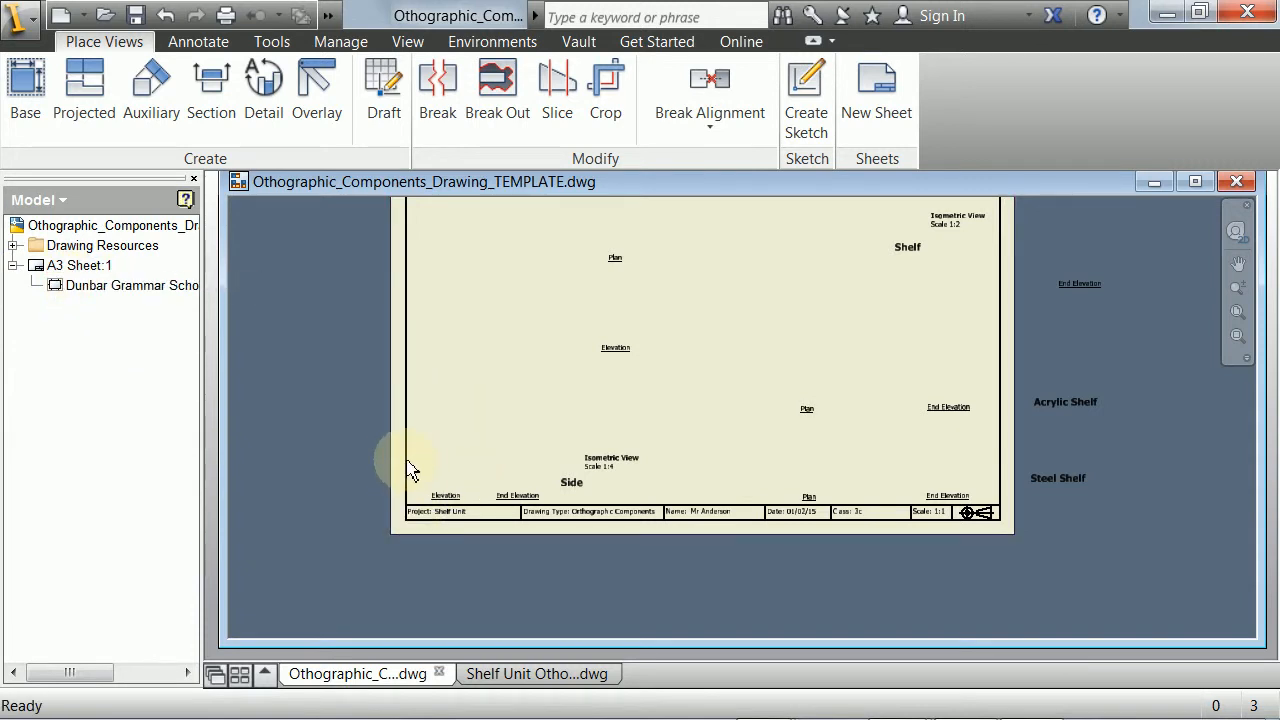
pyautogui.click(1152, 183)
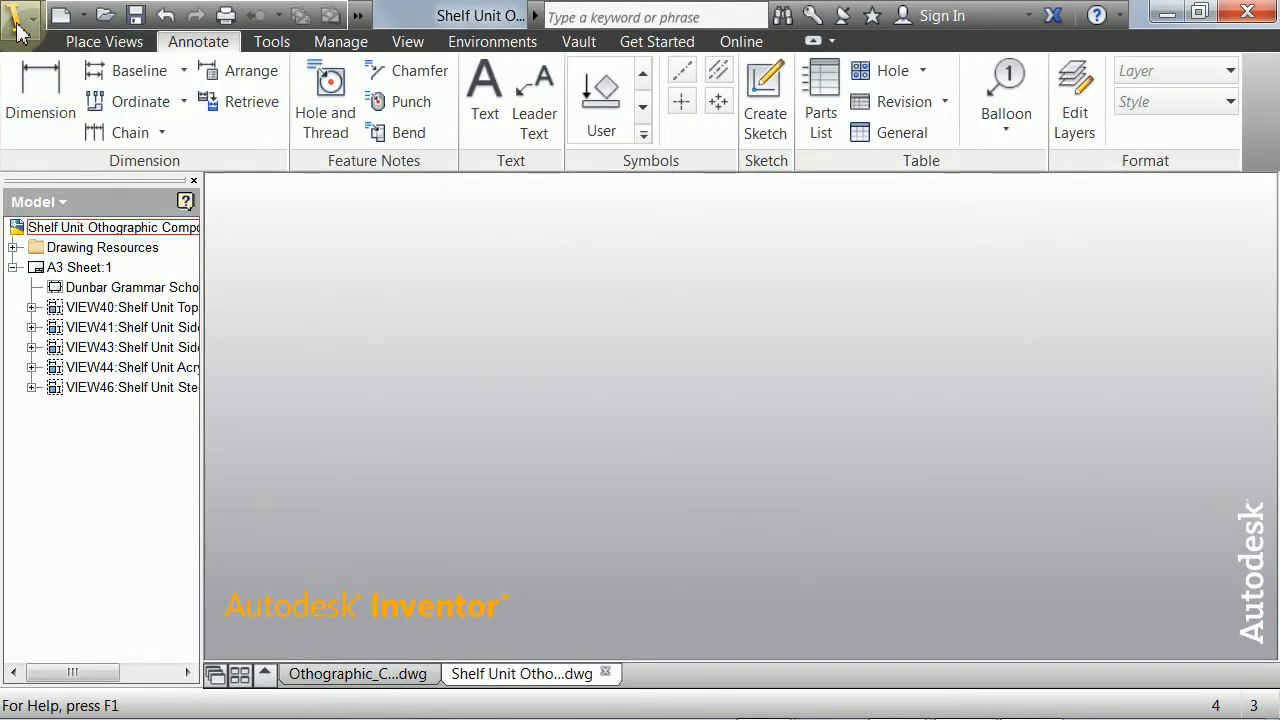
pyautogui.click(17, 31)
pyautogui.click(112, 133)
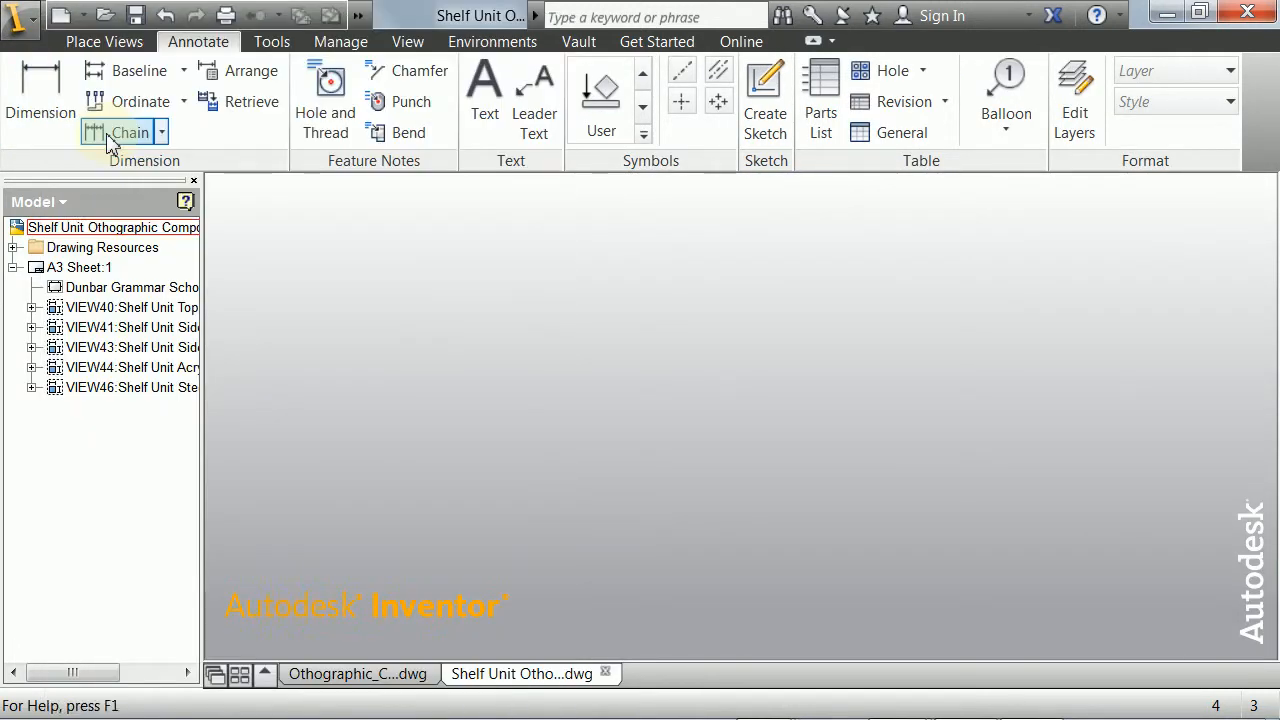
pyautogui.moveTo(890, 263); pyautogui.dragTo(906, 507)
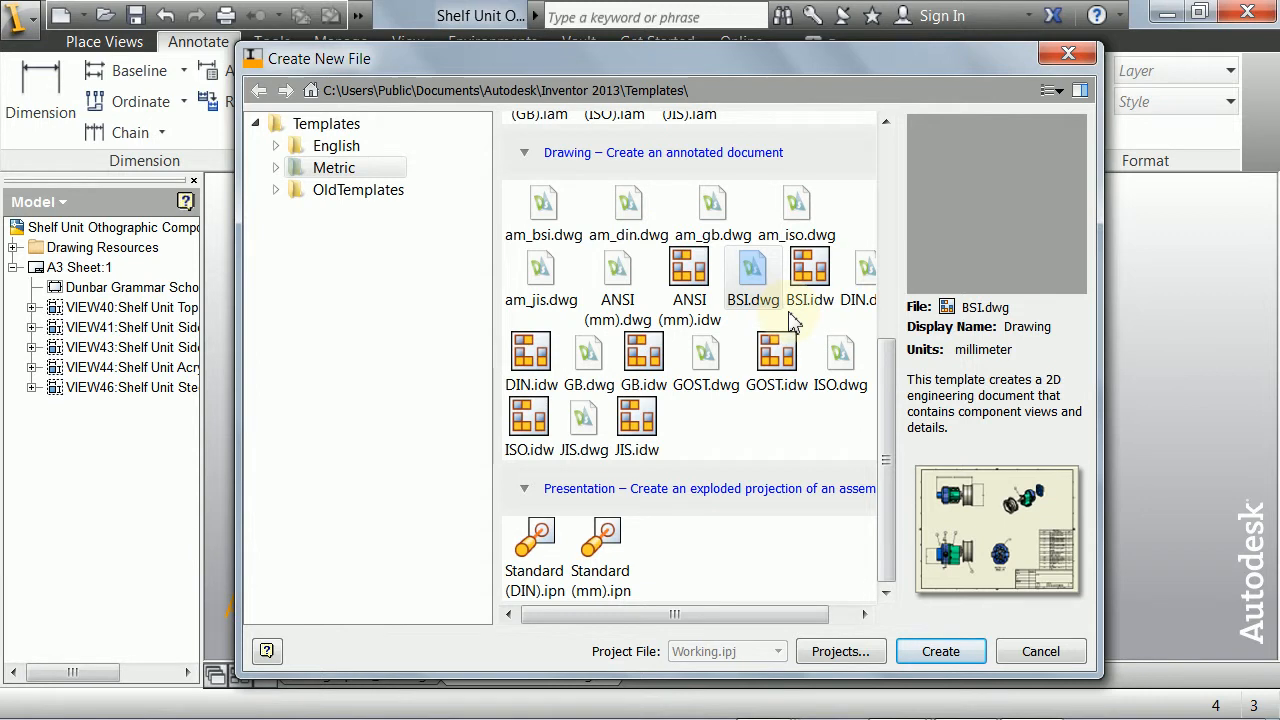
pyautogui.click(806, 272)
pyautogui.click(752, 276)
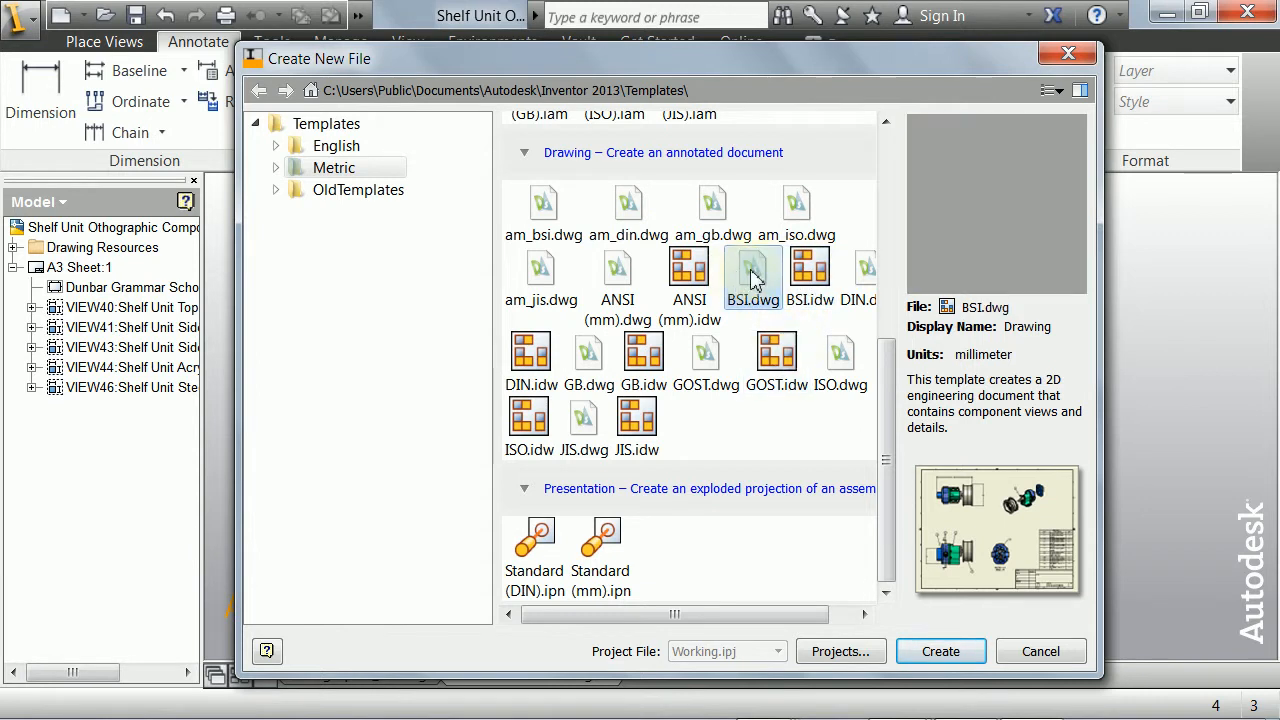
pyautogui.click(939, 655)
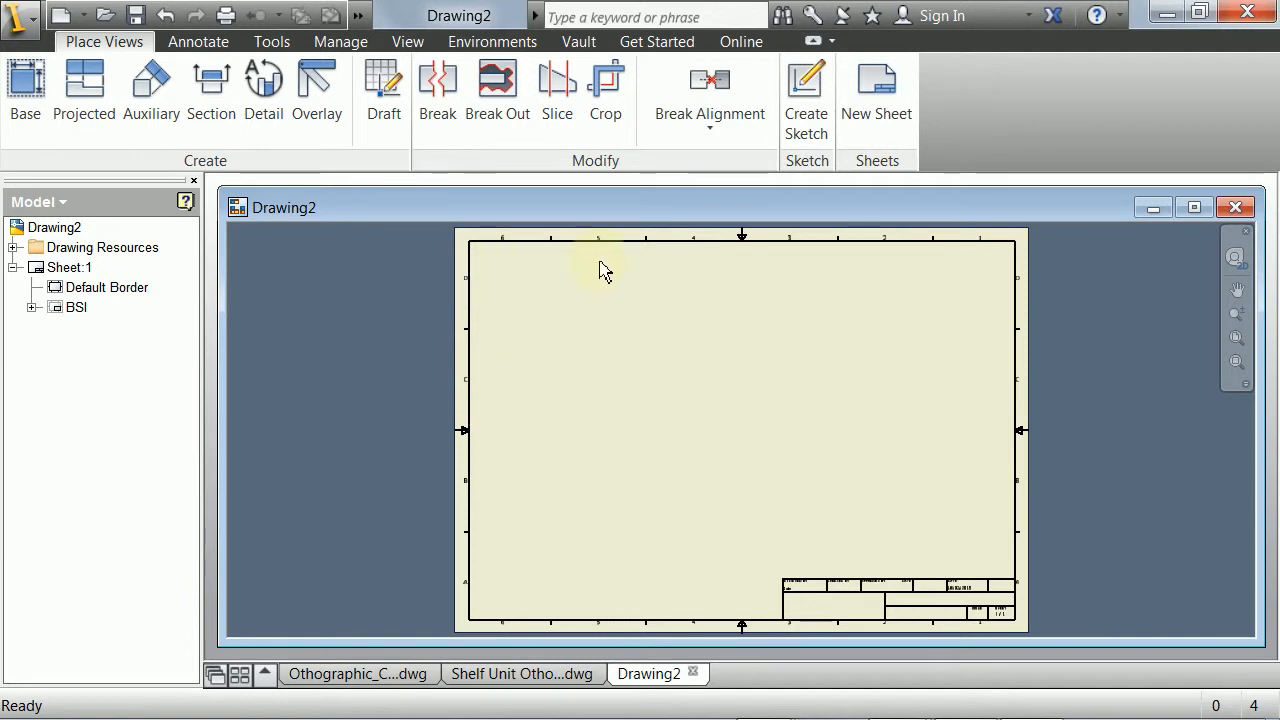
# - Examine the new sheet's BSI title block, inspect the fields in its definition, and finish the sketch without saving edits
pyautogui.moveTo(839, 549); pyautogui.dragTo(797, 454, button='middle')
pyautogui.scroll(-3, 800, 466)
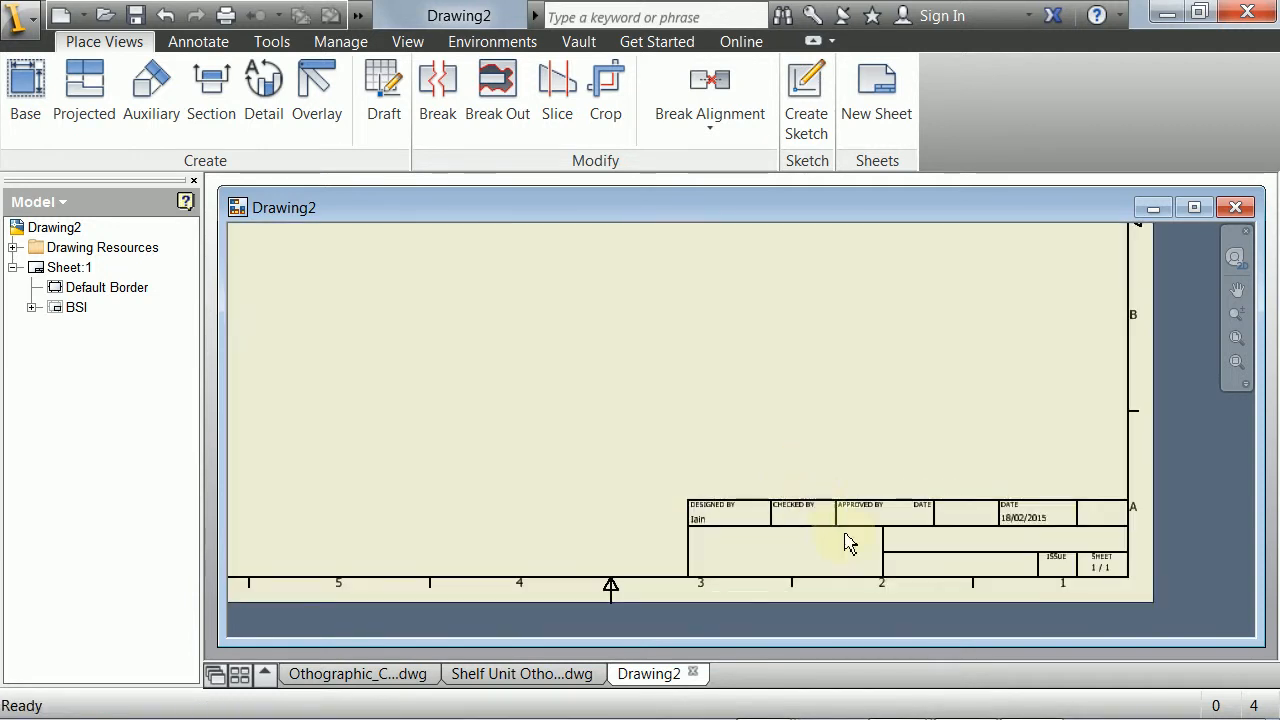
pyautogui.moveTo(864, 534); pyautogui.dragTo(823, 466, button='middle')
pyautogui.scroll(3, 593, 425)
pyautogui.moveTo(695, 453); pyautogui.dragTo(786, 516)
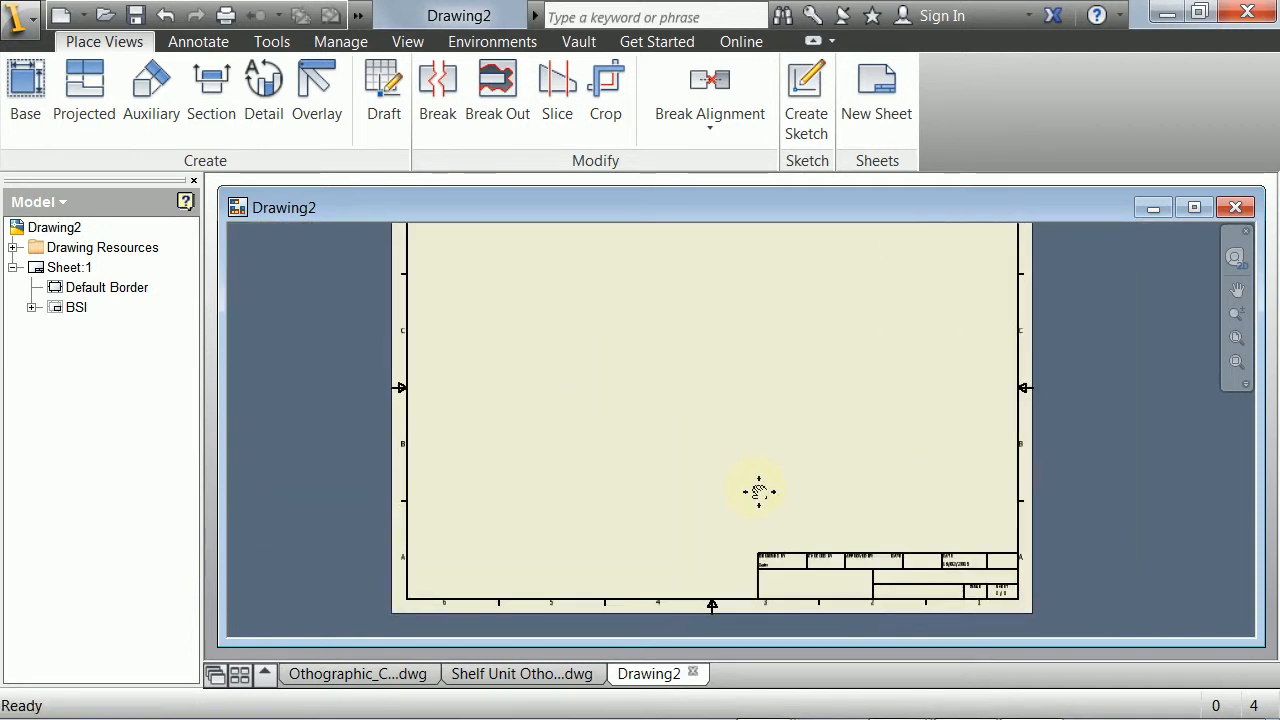
pyautogui.rightClick(57, 312)
pyautogui.click(104, 367)
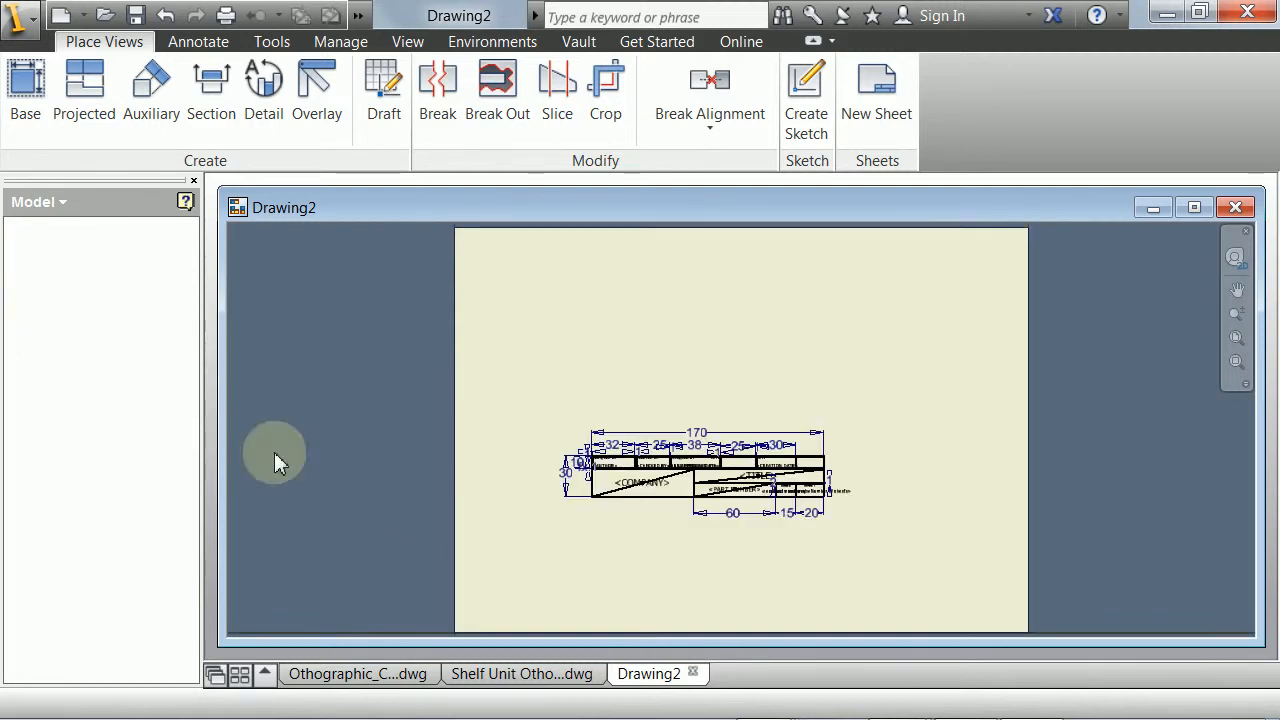
pyautogui.scroll(-6, 692, 488)
pyautogui.moveTo(766, 534); pyautogui.dragTo(615, 281, button='middle')
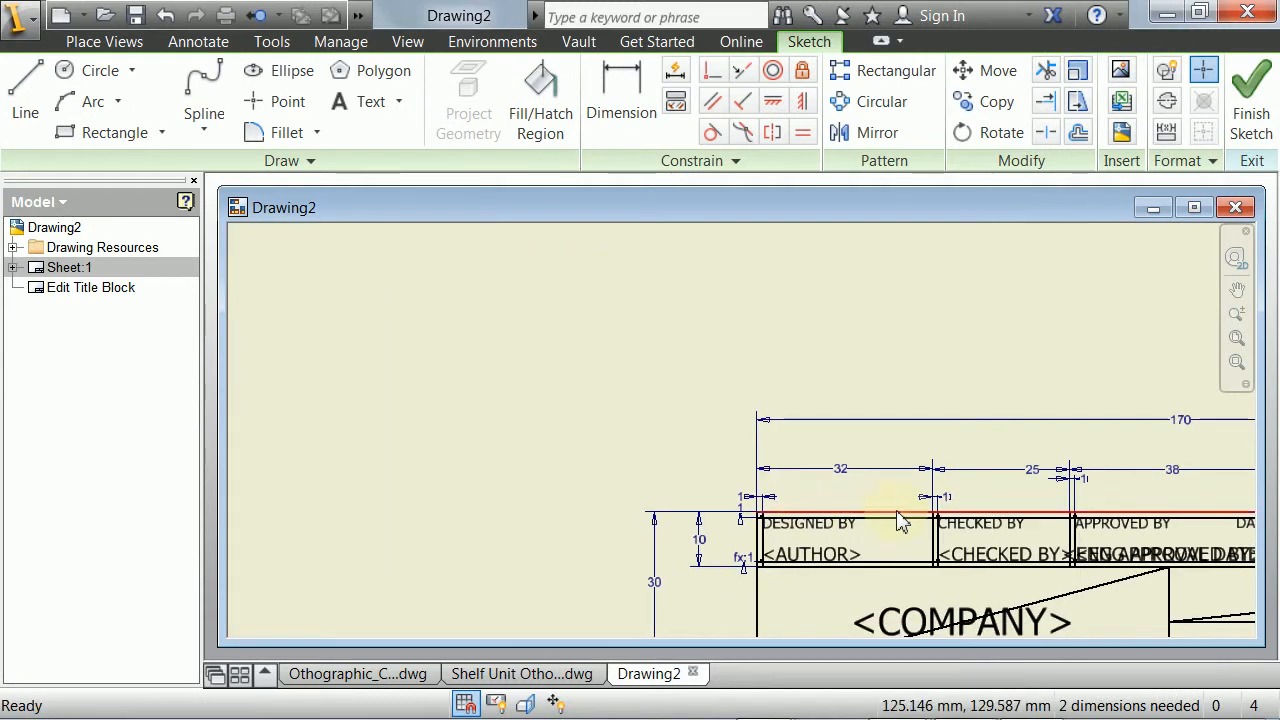
pyautogui.scroll(3, 885, 542)
pyautogui.scroll(3, 884, 538)
pyautogui.moveTo(898, 531); pyautogui.dragTo(724, 471, button='middle')
pyautogui.click(1250, 113)
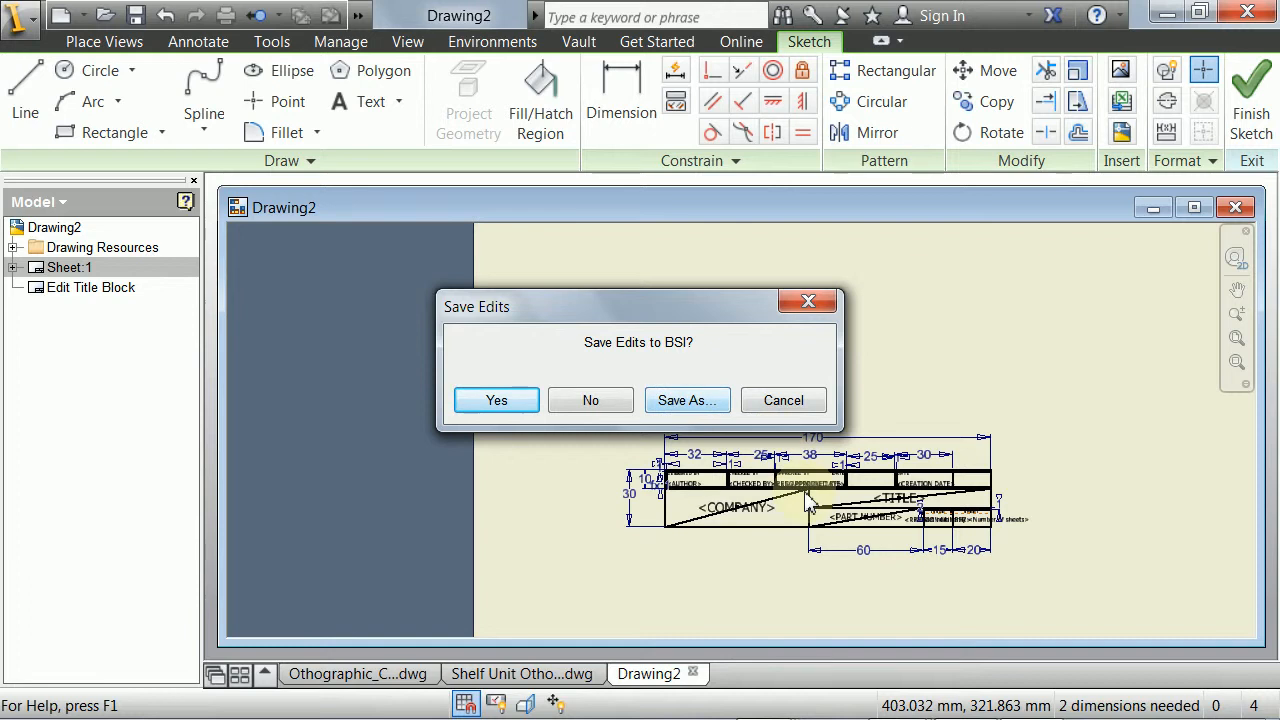
pyautogui.click(592, 407)
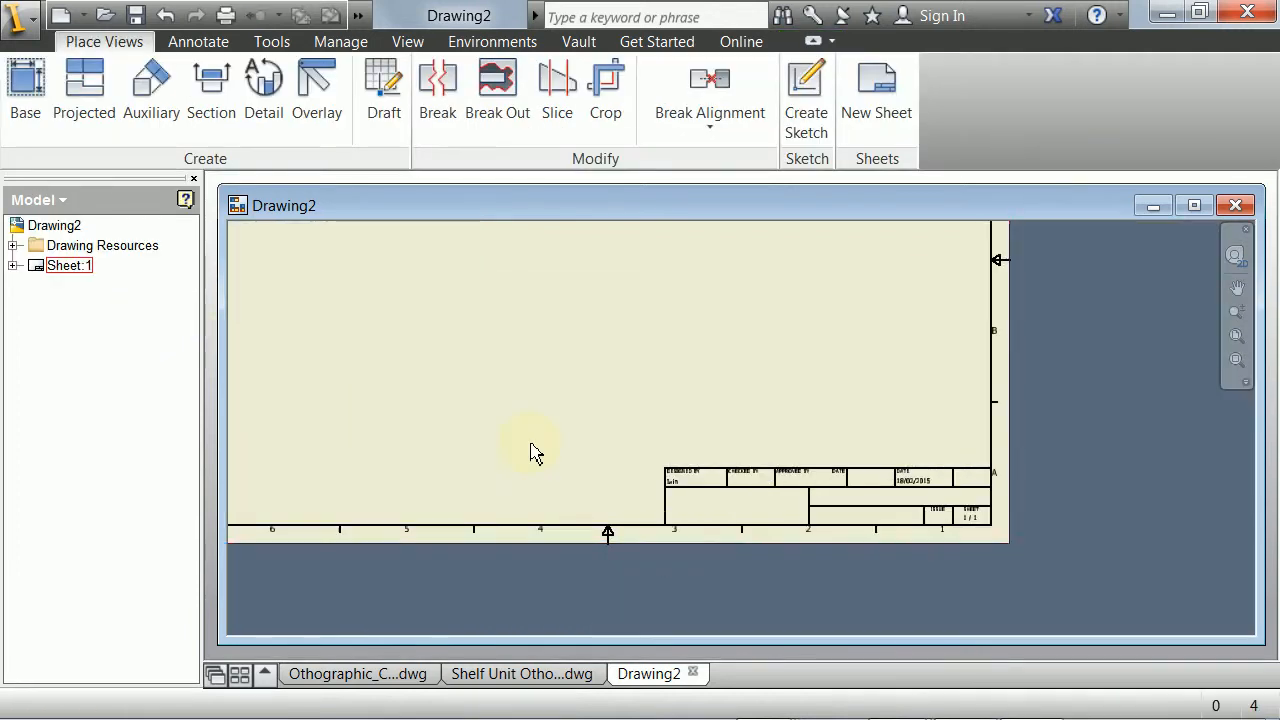
pyautogui.scroll(3, 425, 364)
pyautogui.moveTo(500, 341); pyautogui.dragTo(661, 422, button='middle')
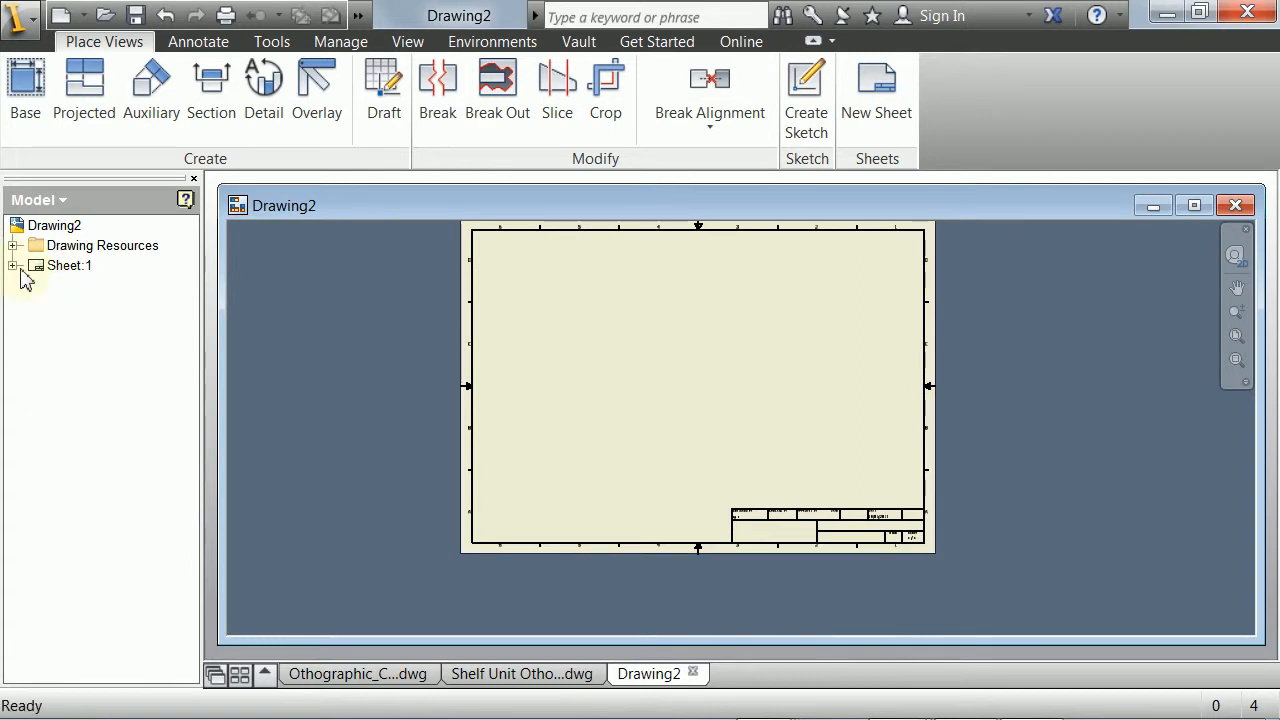
pyautogui.rightClick(68, 312)
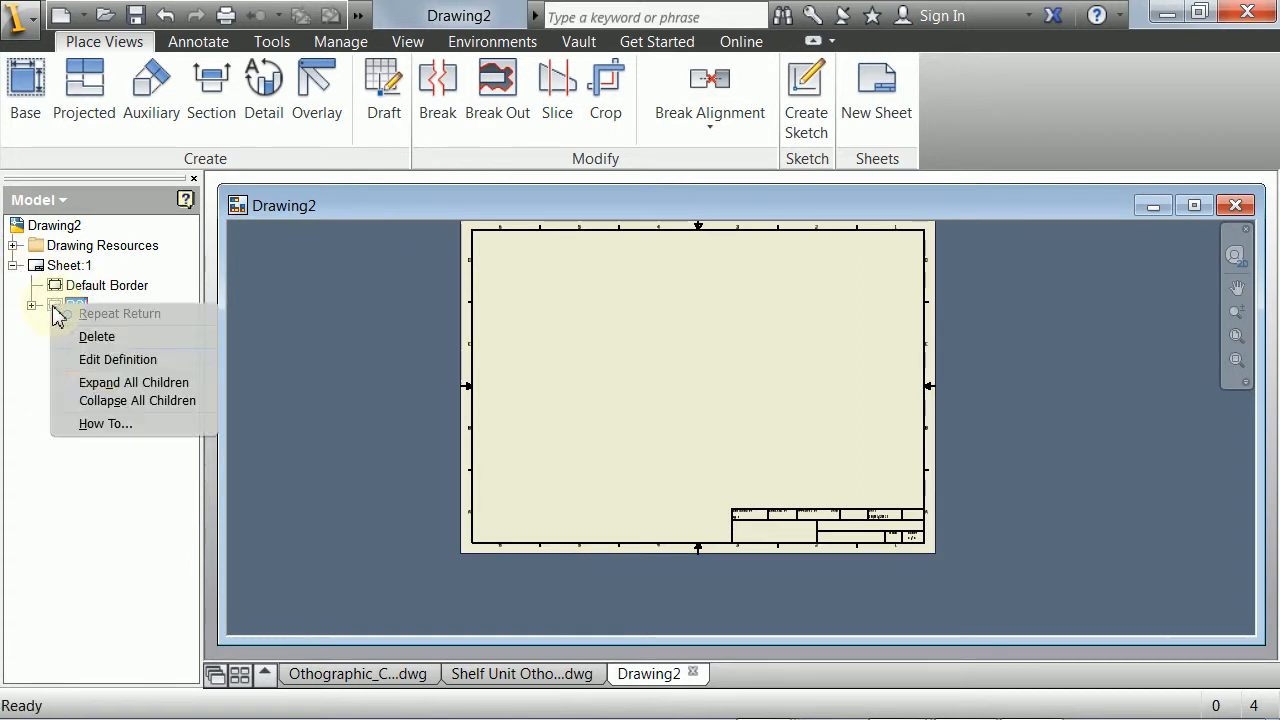
pyautogui.click(99, 358)
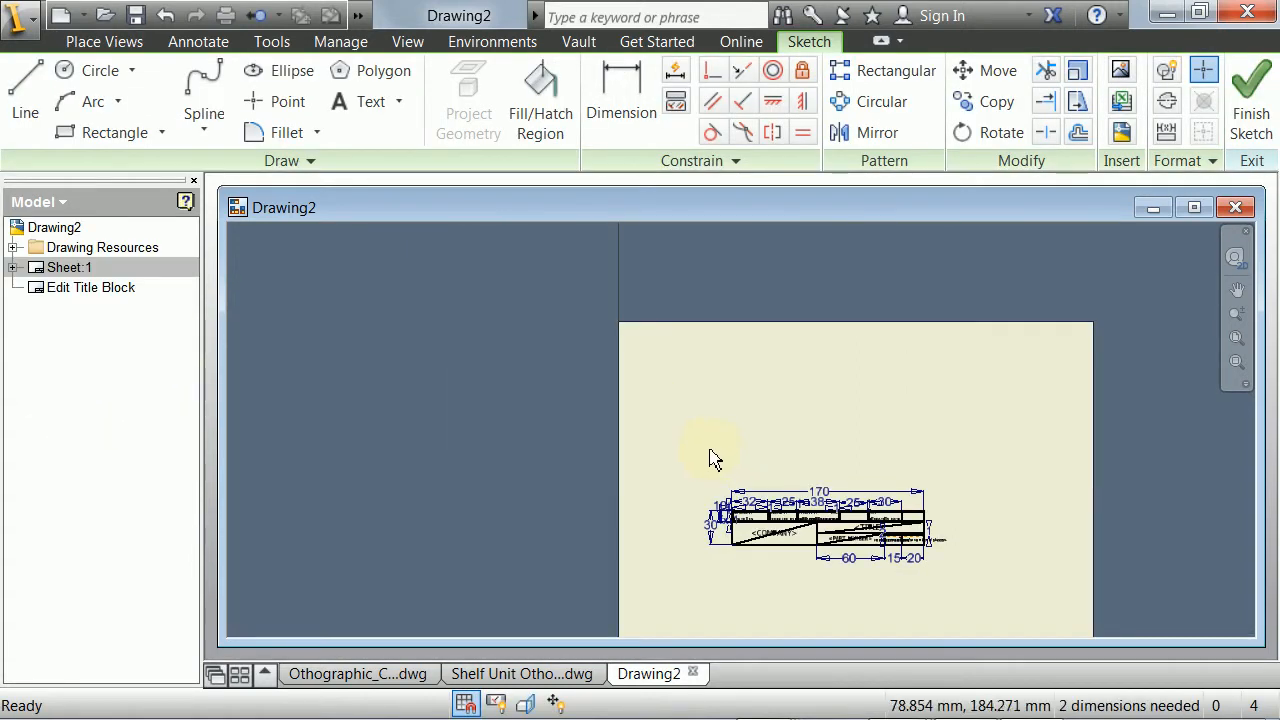
pyautogui.click(1249, 112)
pyautogui.click(593, 402)
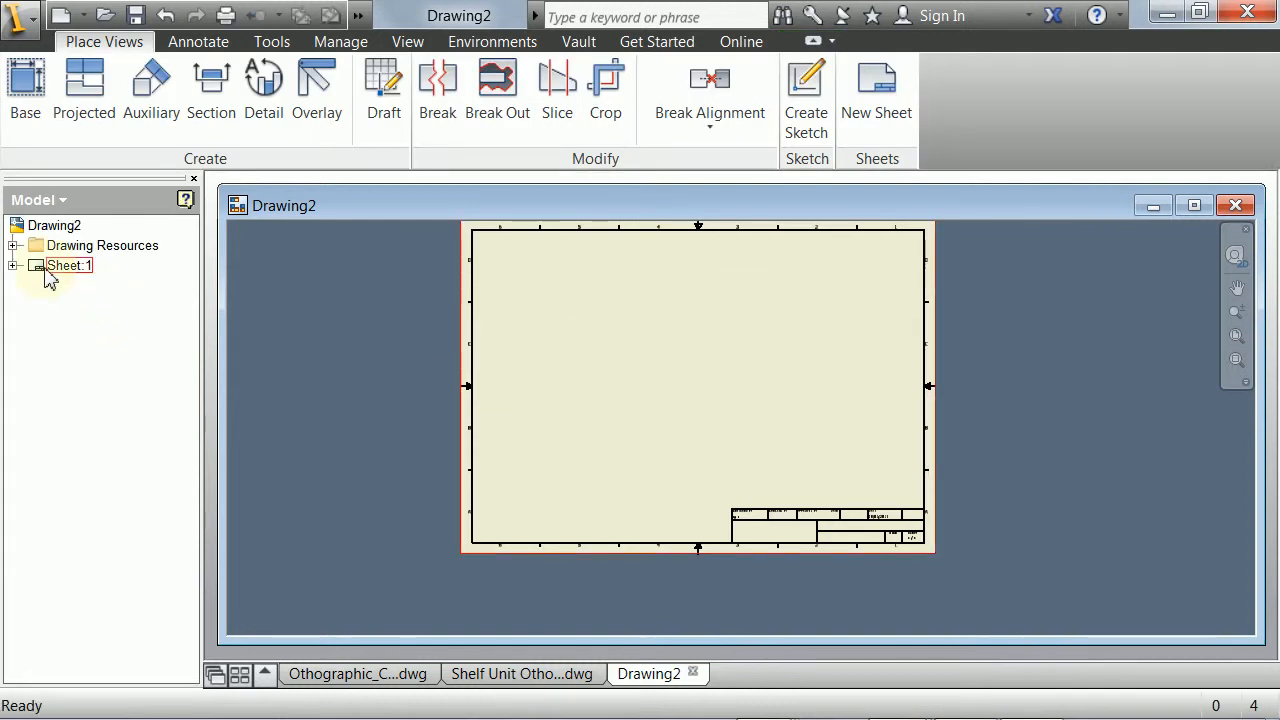
# - Delete the BSI title block and the Default Border from the new drawing's sheet
pyautogui.click(13, 267)
pyautogui.rightClick(48, 310)
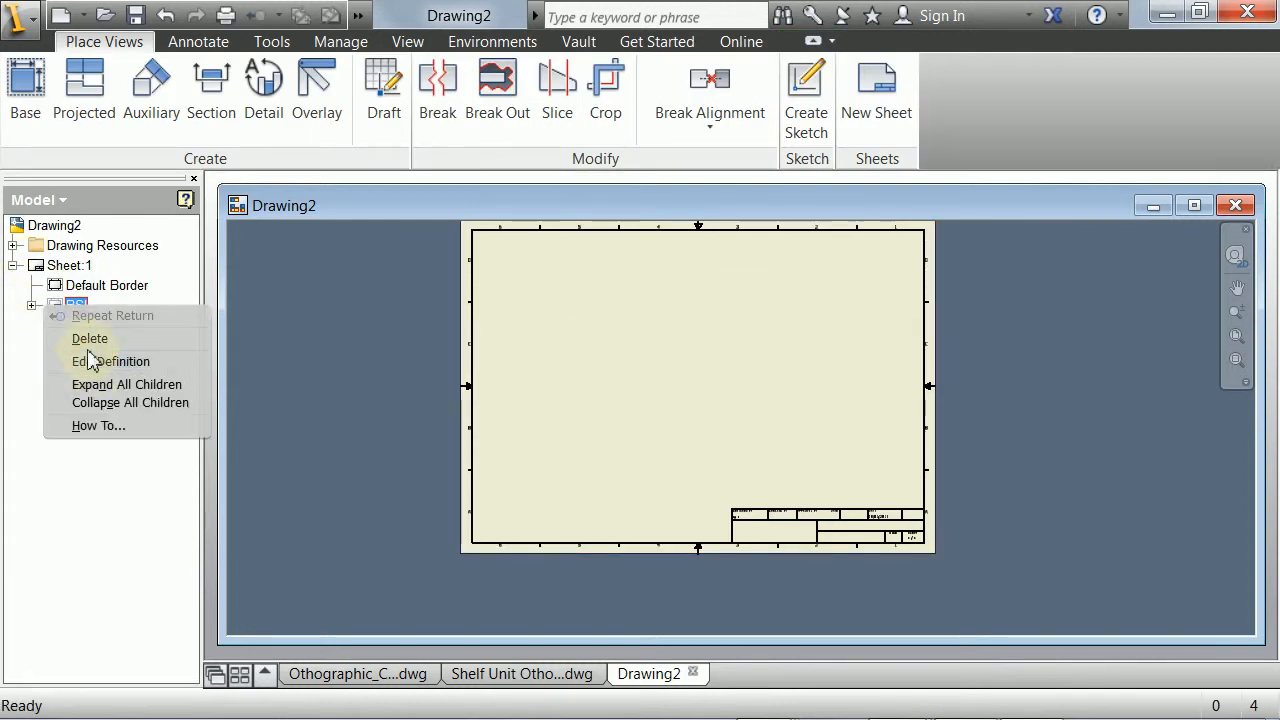
pyautogui.click(86, 337)
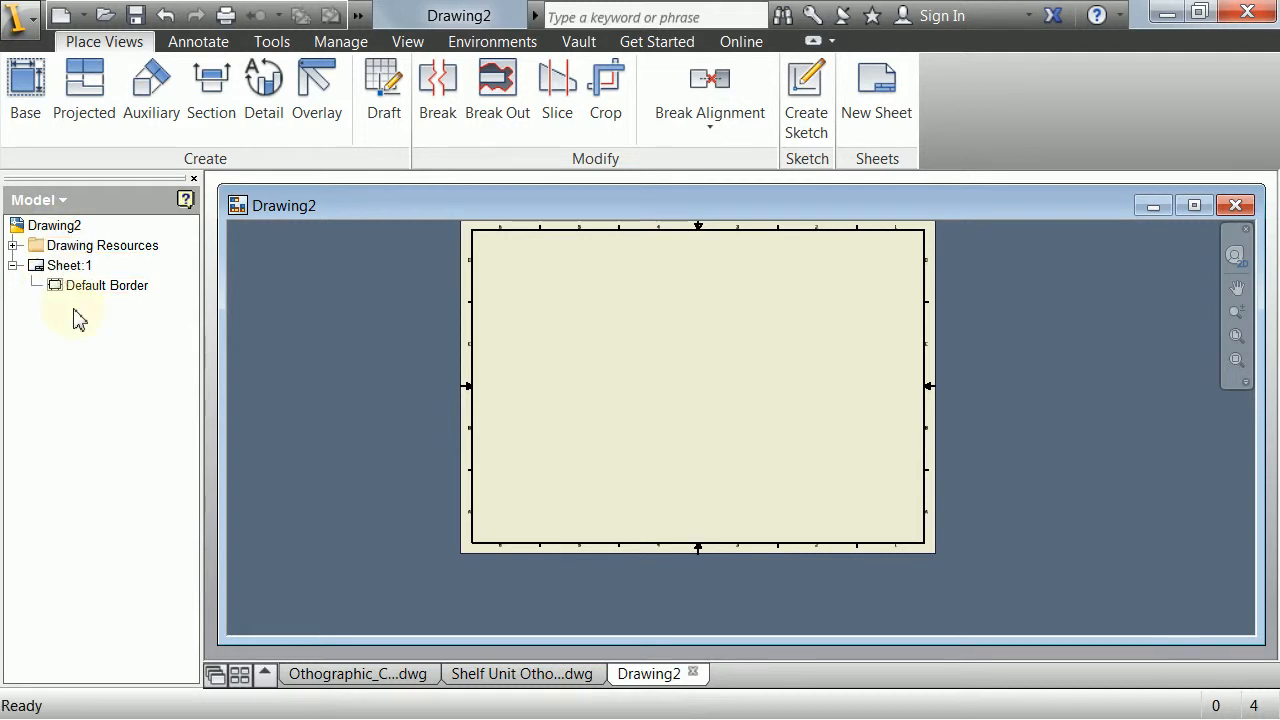
pyautogui.rightClick(55, 290)
pyautogui.click(79, 314)
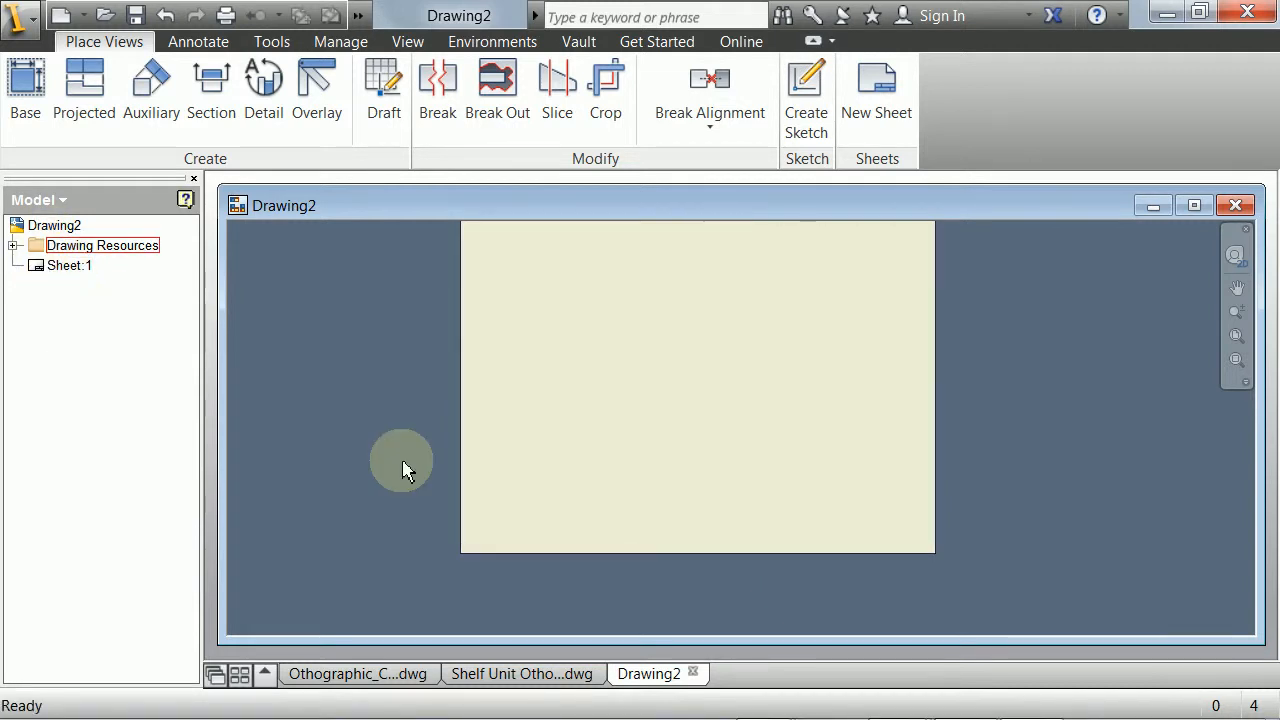
pyautogui.moveTo(684, 394); pyautogui.dragTo(683, 438, button='middle')
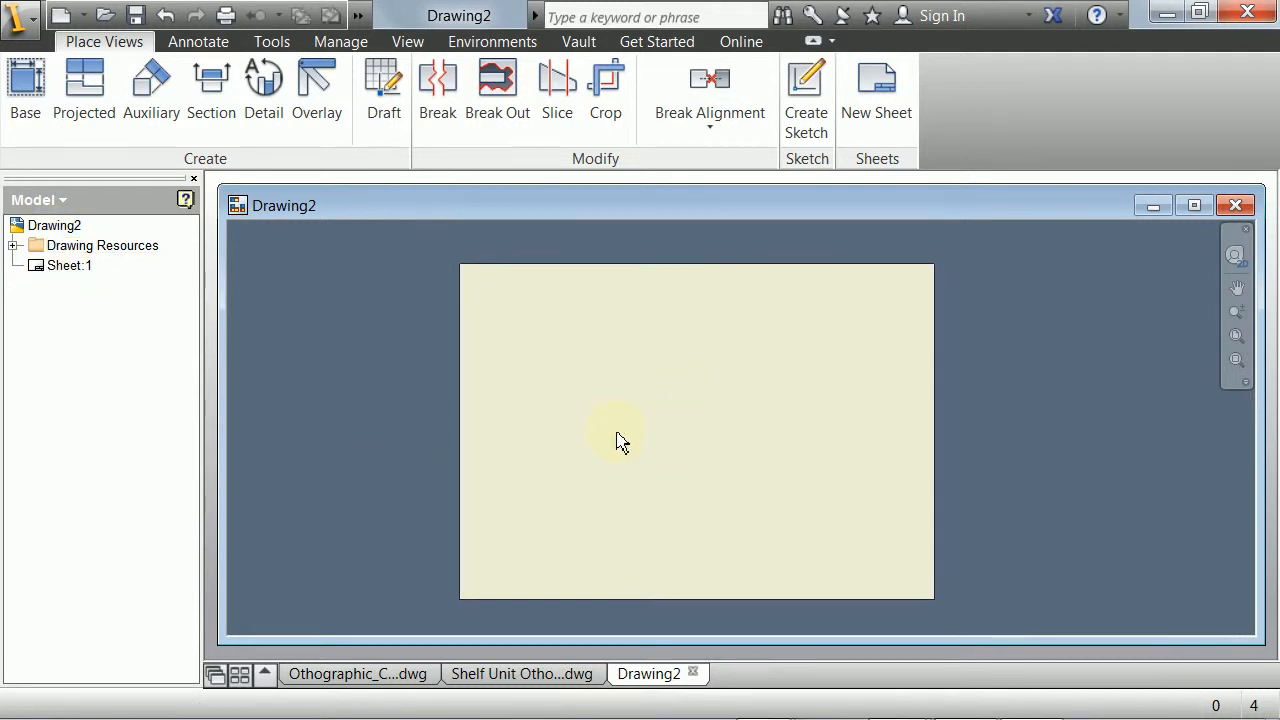
# - Rename the blank sheet as A3 Sheet in its sheet settings
pyautogui.click(42, 267)
pyautogui.rightClick(41, 273)
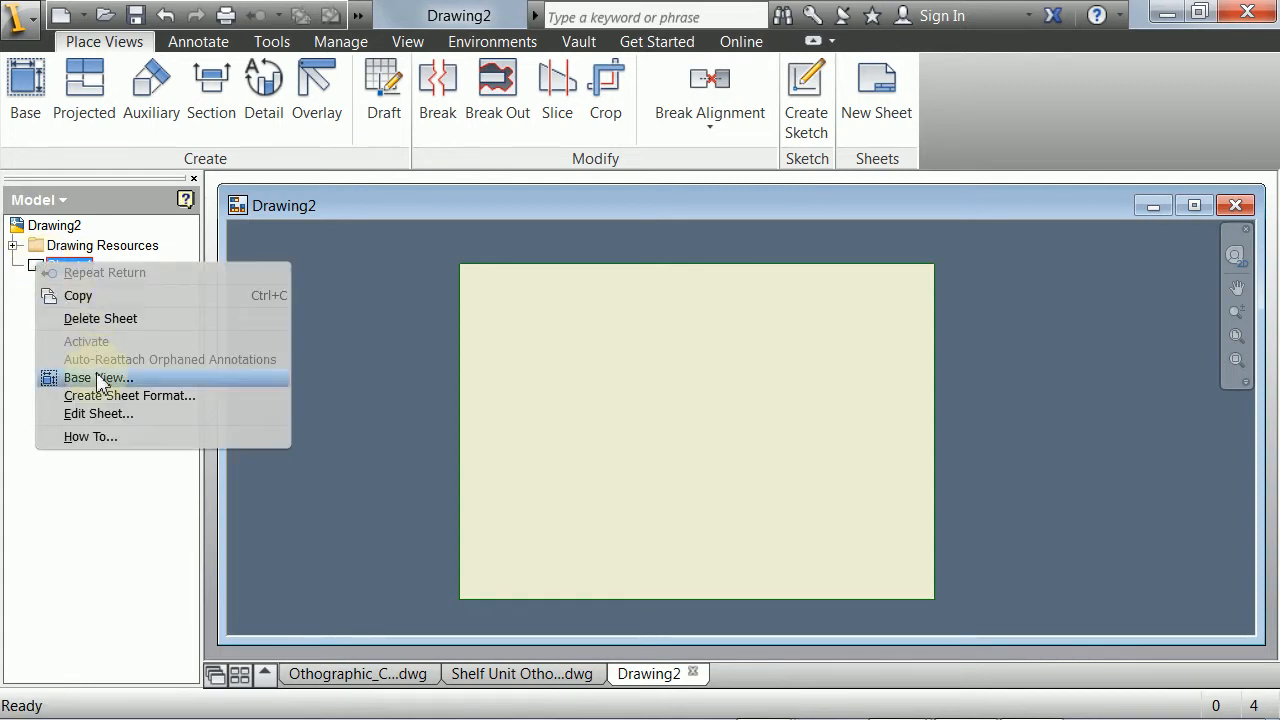
pyautogui.click(100, 413)
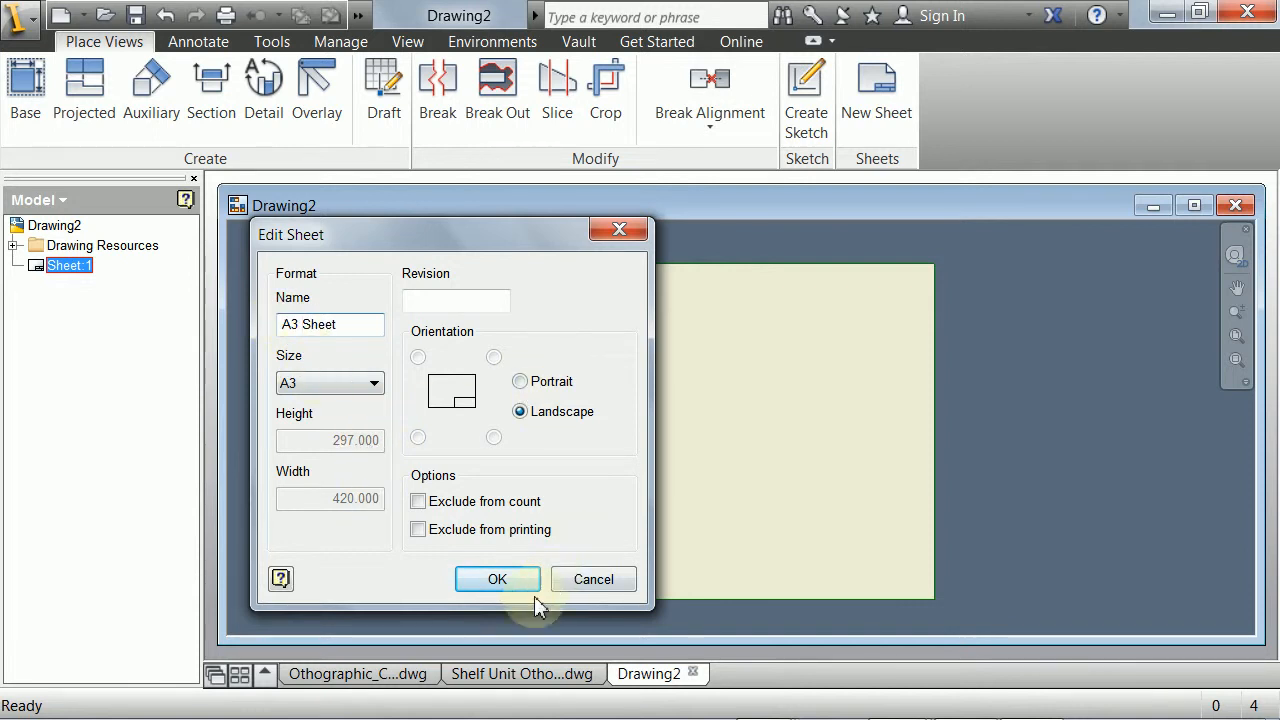
pyautogui.click(500, 578)
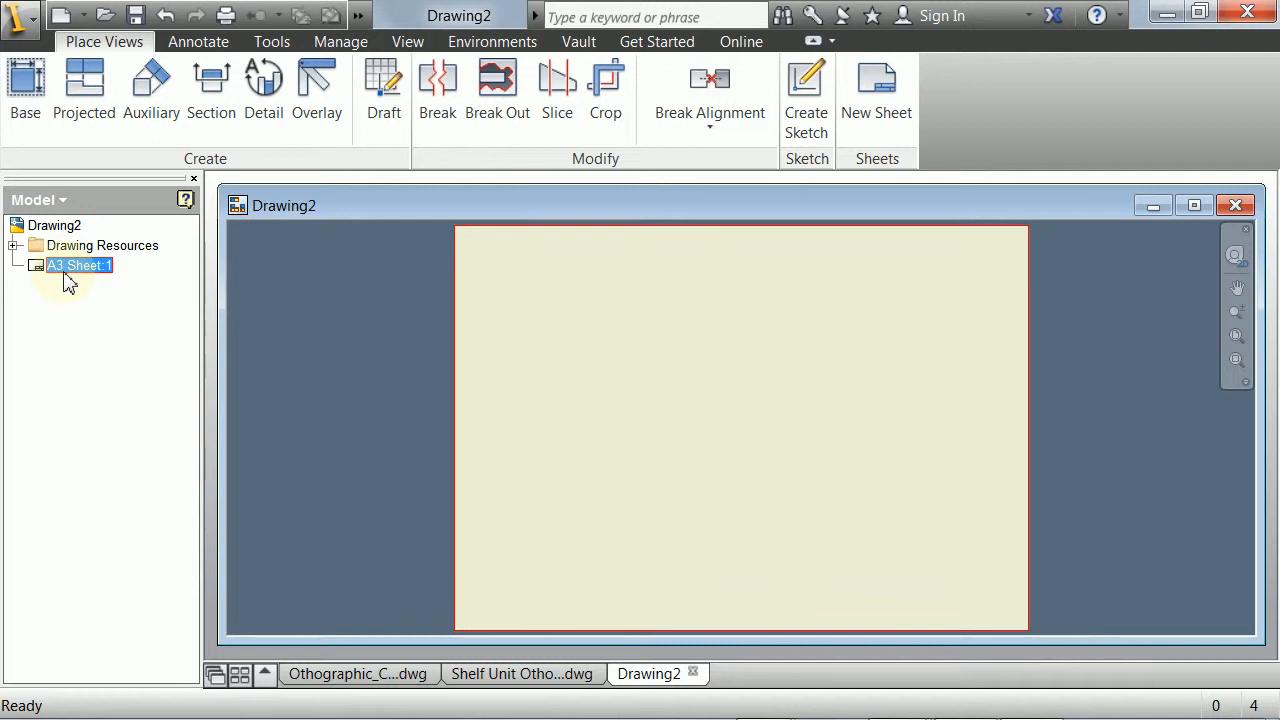
pyautogui.click(340, 370)
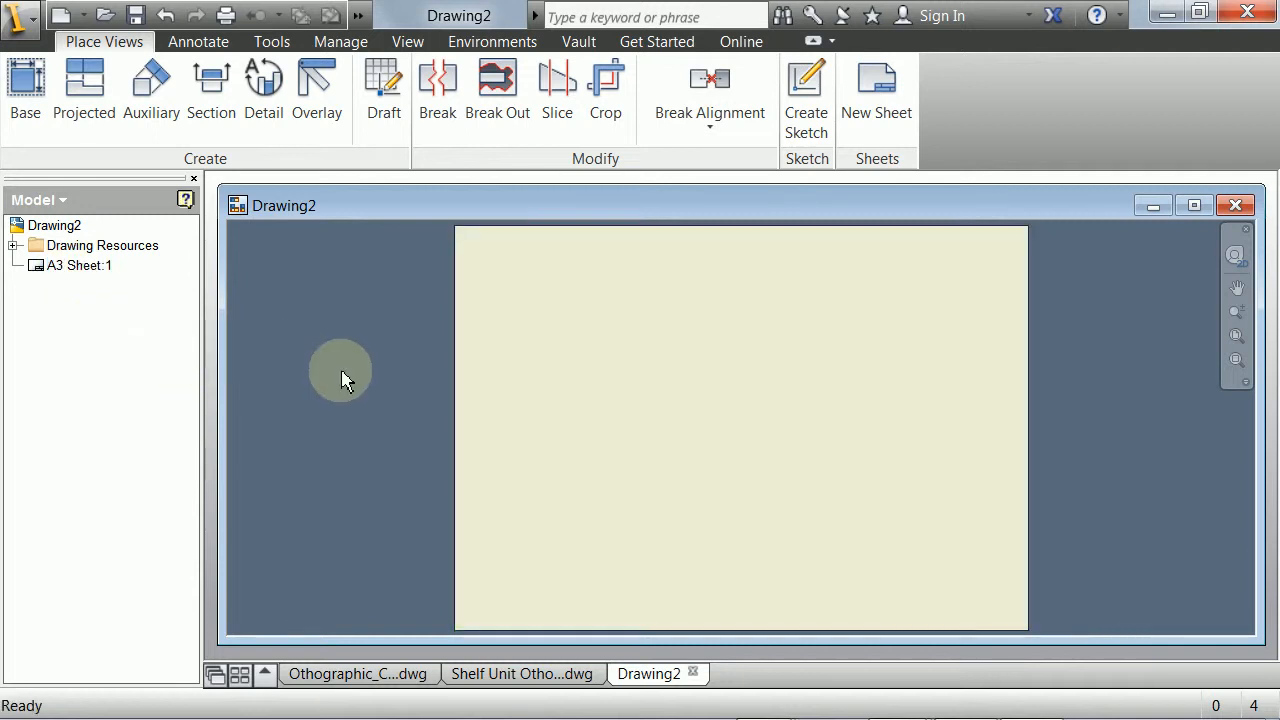
# - Look through the sheet formats and borders available in the drawing resources
pyautogui.click(14, 246)
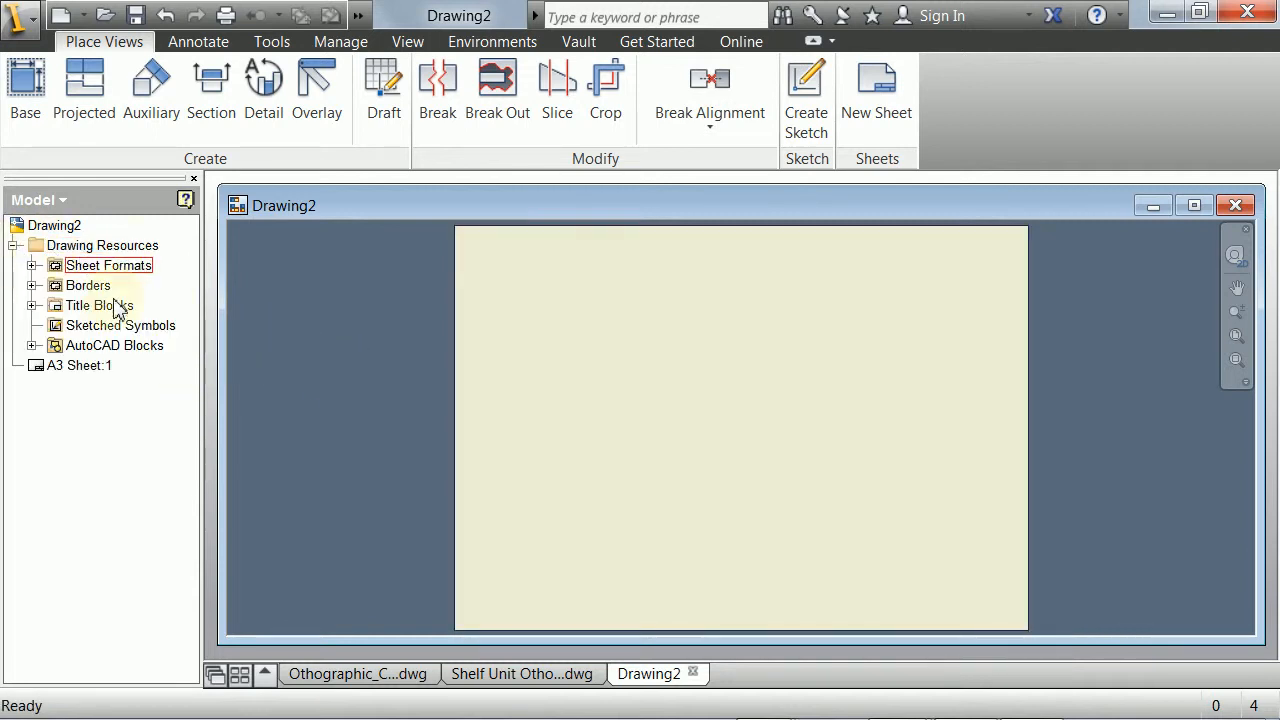
pyautogui.click(32, 265)
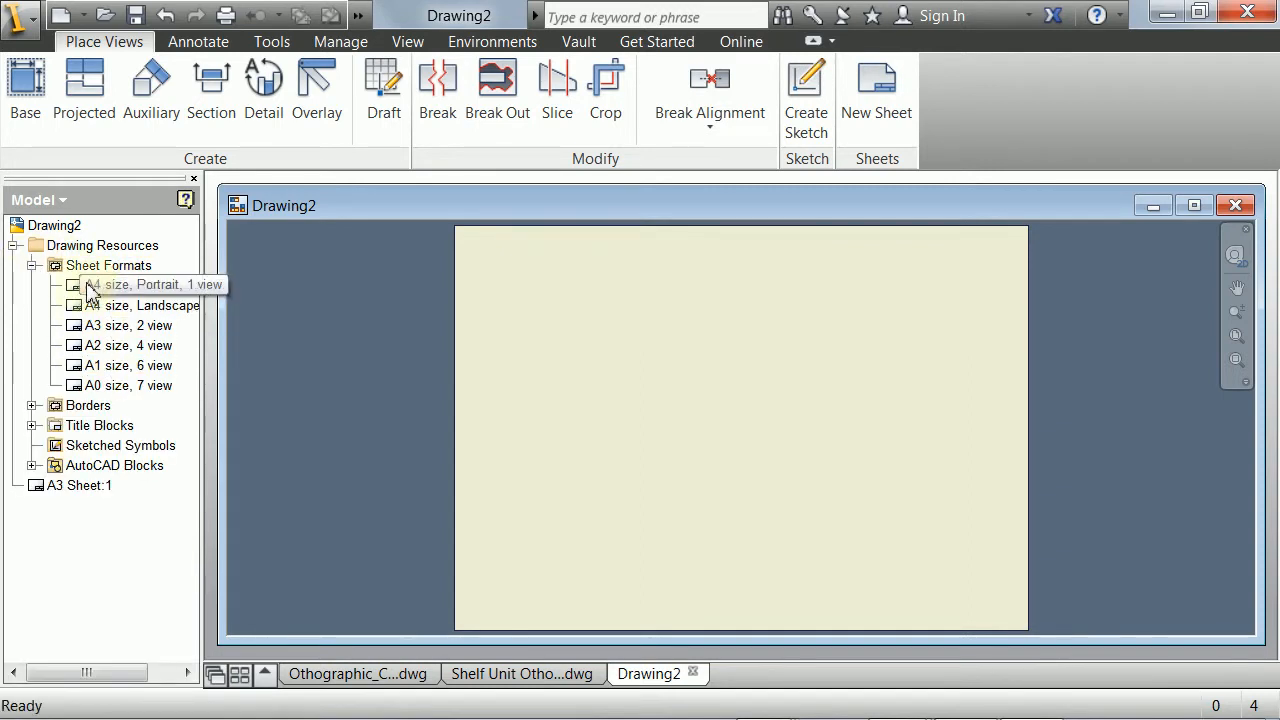
pyautogui.click(32, 265)
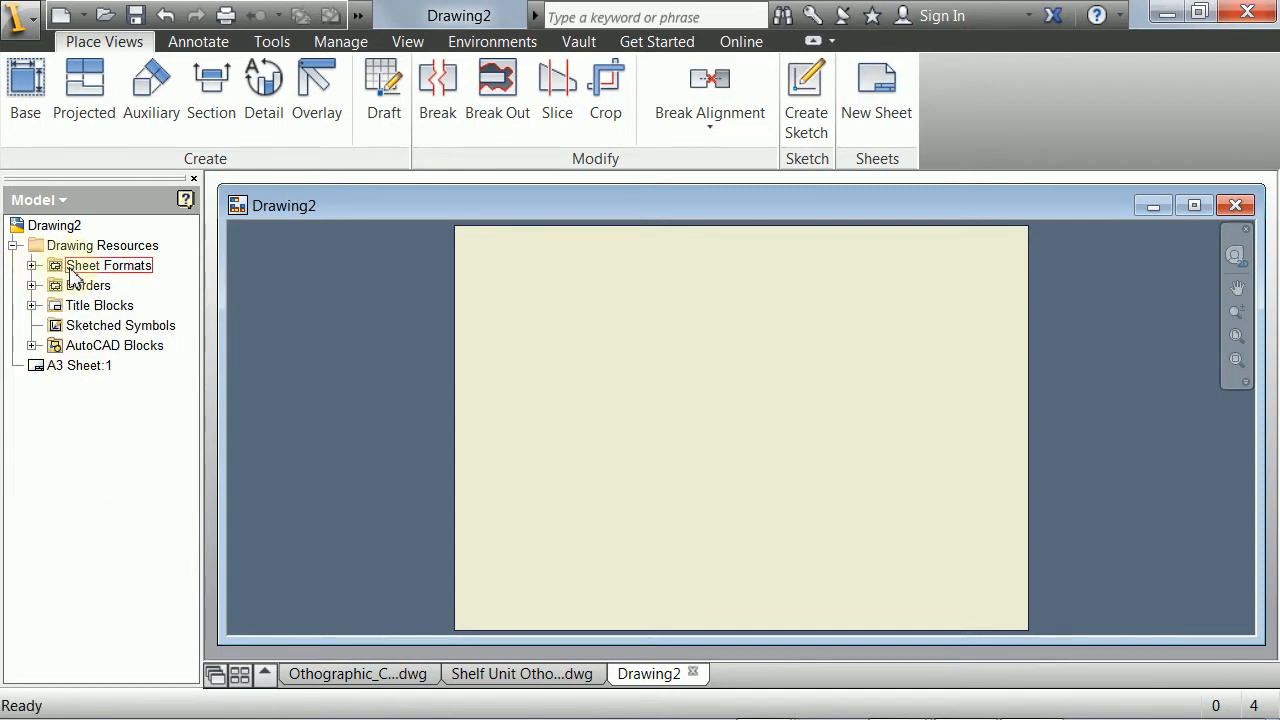
pyautogui.click(32, 285)
pyautogui.click(32, 285)
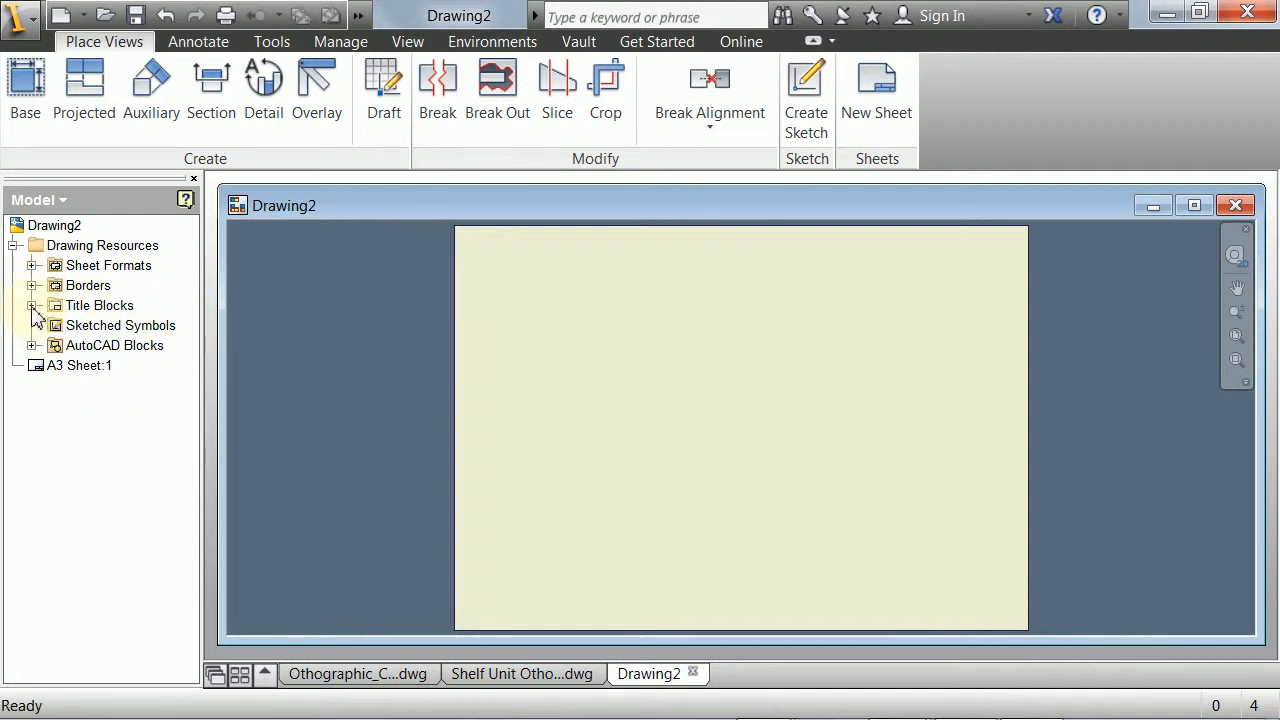
# - Insert the BSI title block from the drawing resources onto the A3 sheet and inspect its fields
pyautogui.click(32, 305)
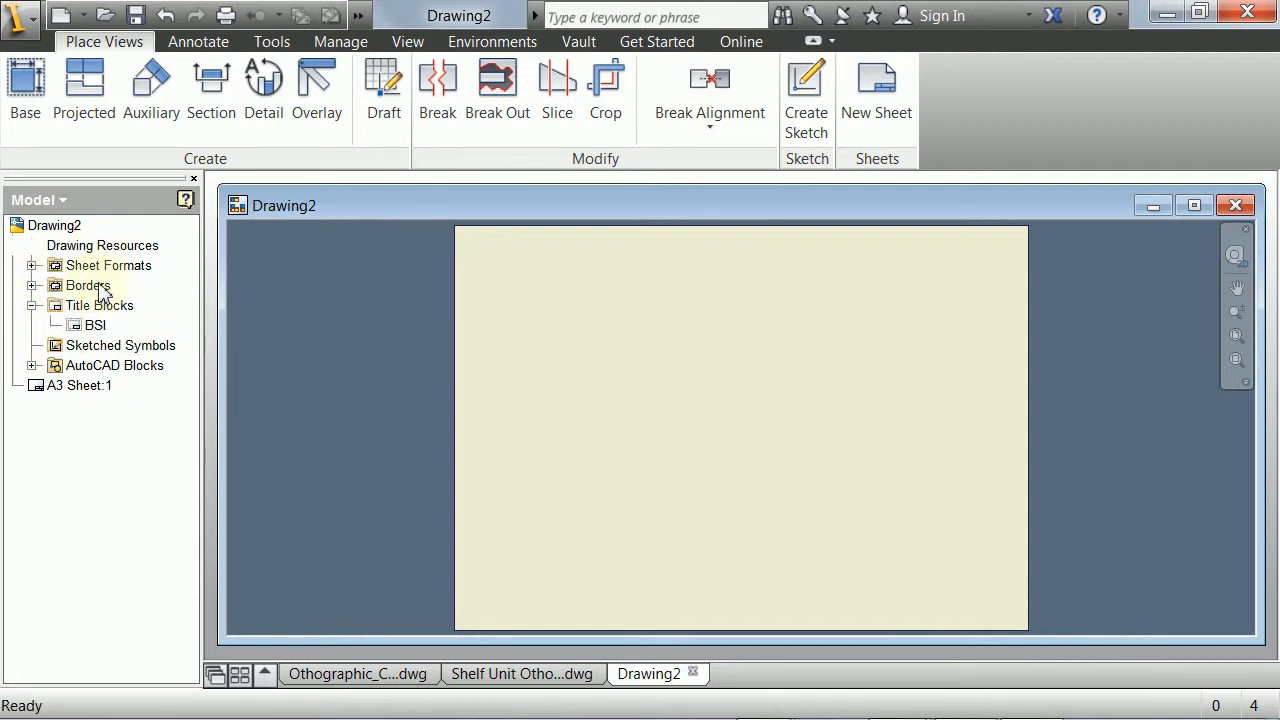
pyautogui.rightClick(80, 334)
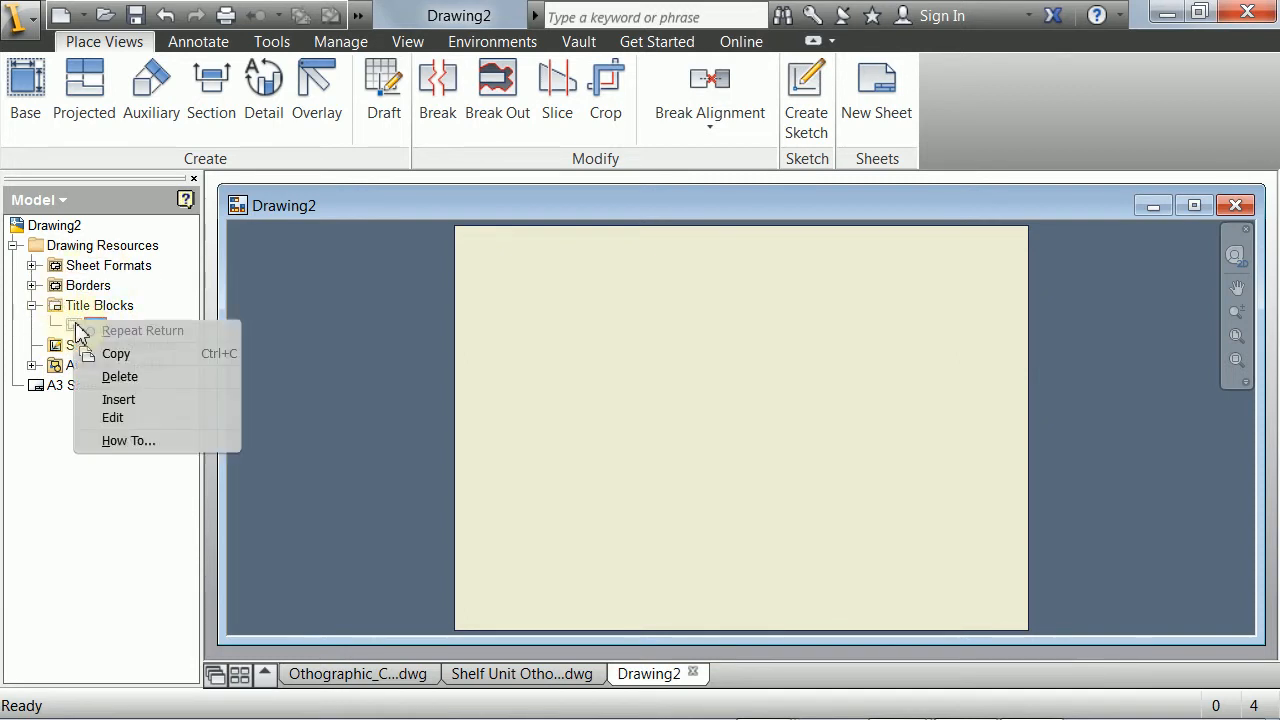
pyautogui.click(118, 399)
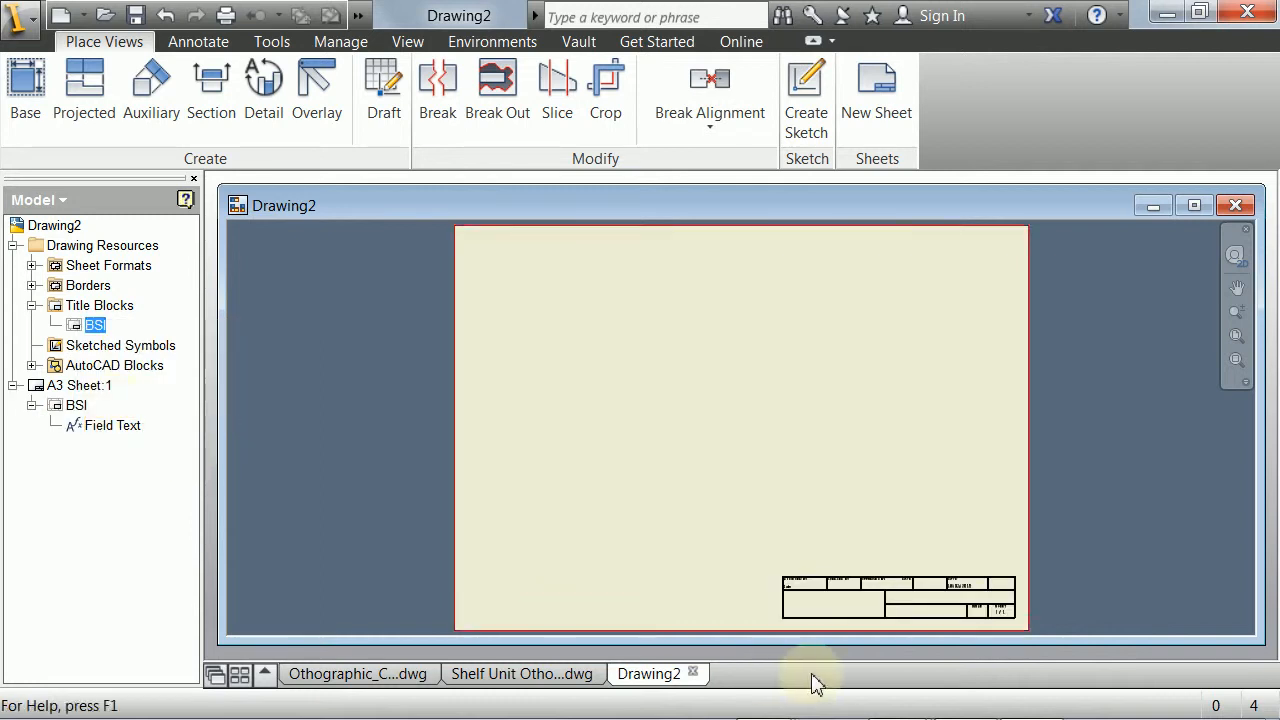
pyautogui.scroll(-3, 823, 586)
pyautogui.moveTo(866, 522); pyautogui.dragTo(737, 366)
pyautogui.scroll(-2, 766, 429)
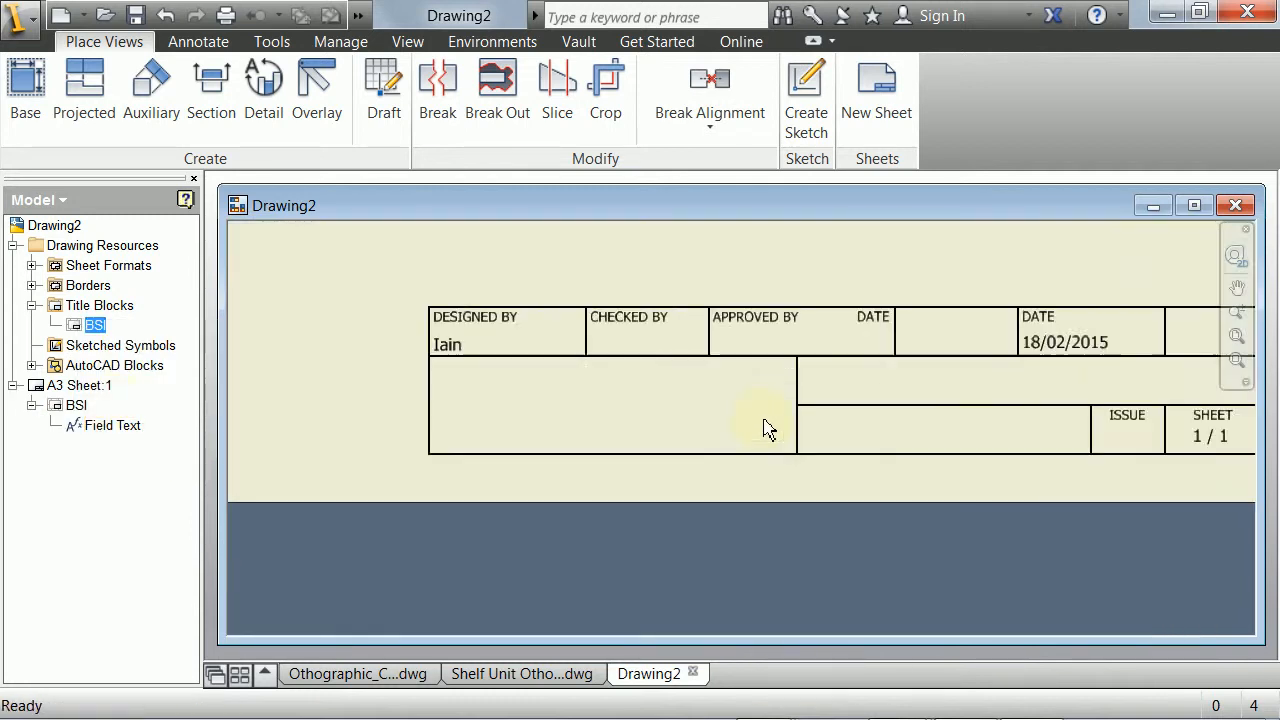
pyautogui.scroll(4, 767, 430)
pyautogui.moveTo(658, 356); pyautogui.dragTo(724, 383, button='middle')
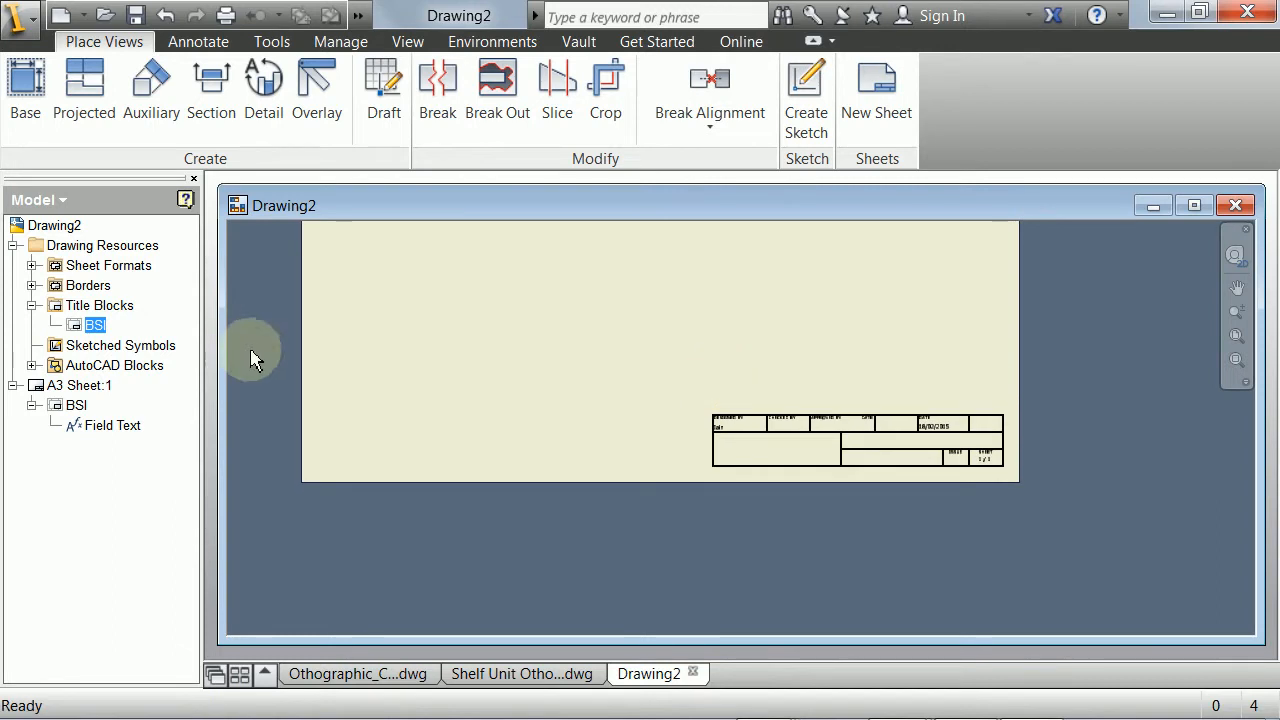
# - Delete the inserted BSI title block from the A3 sheet
pyautogui.rightClick(72, 415)
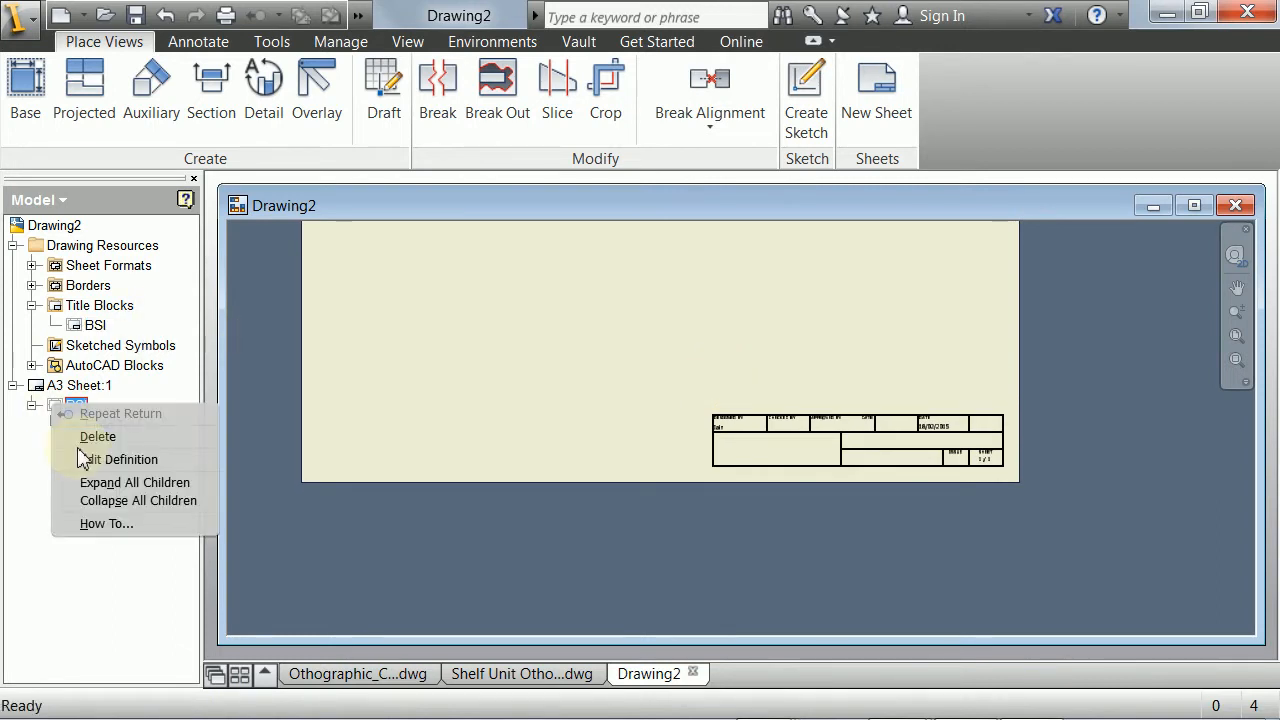
pyautogui.click(88, 434)
pyautogui.scroll(-3, 630, 345)
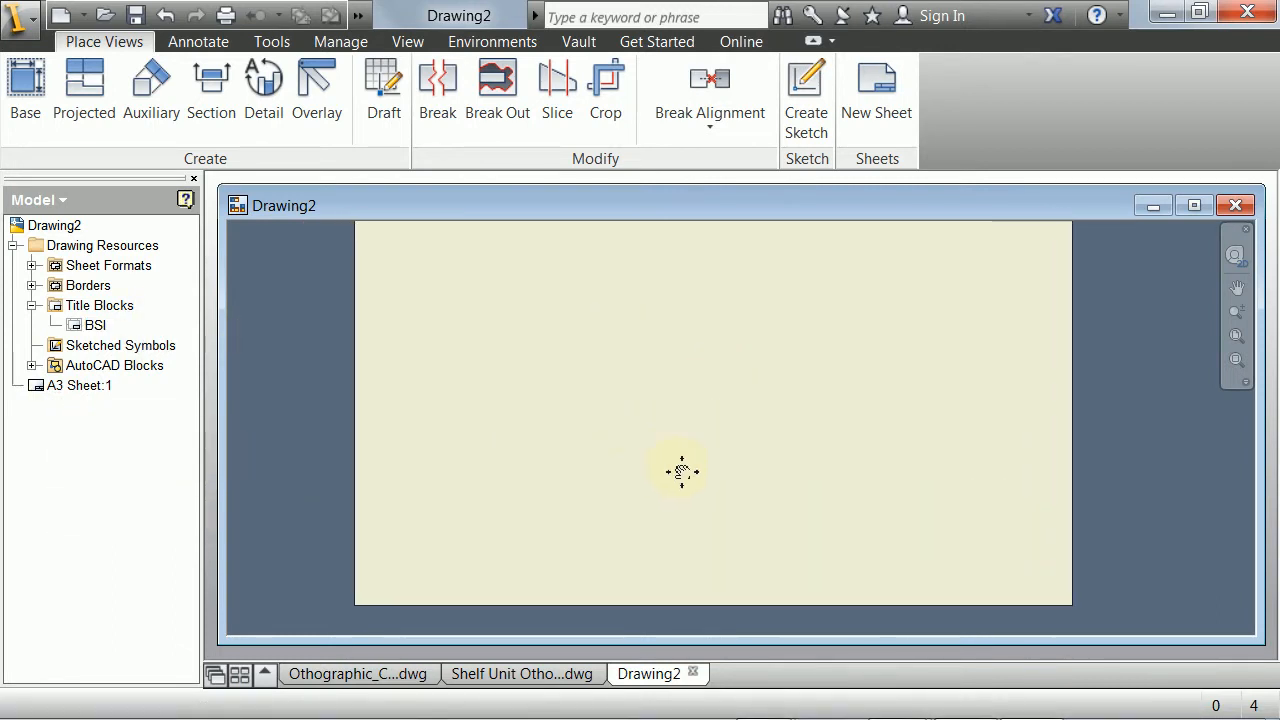
# - Start defining a new border from the Borders folder of the drawing resources
pyautogui.click(32, 305)
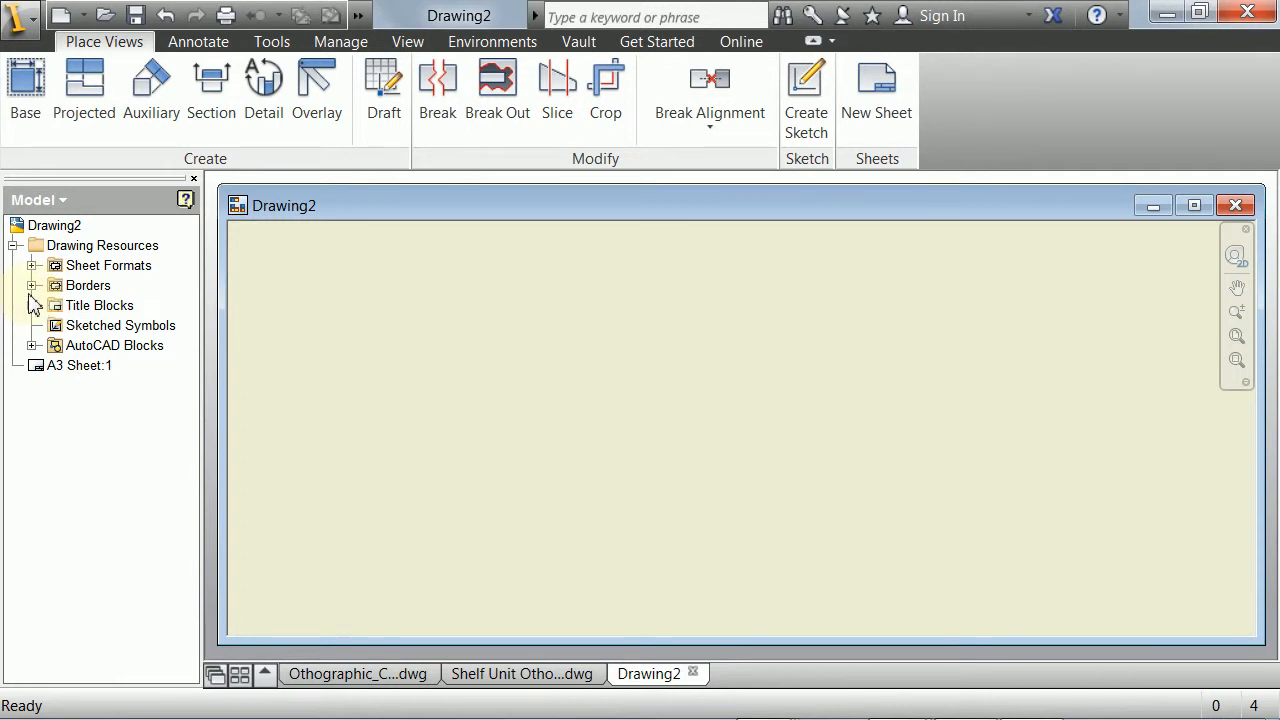
pyautogui.click(32, 285)
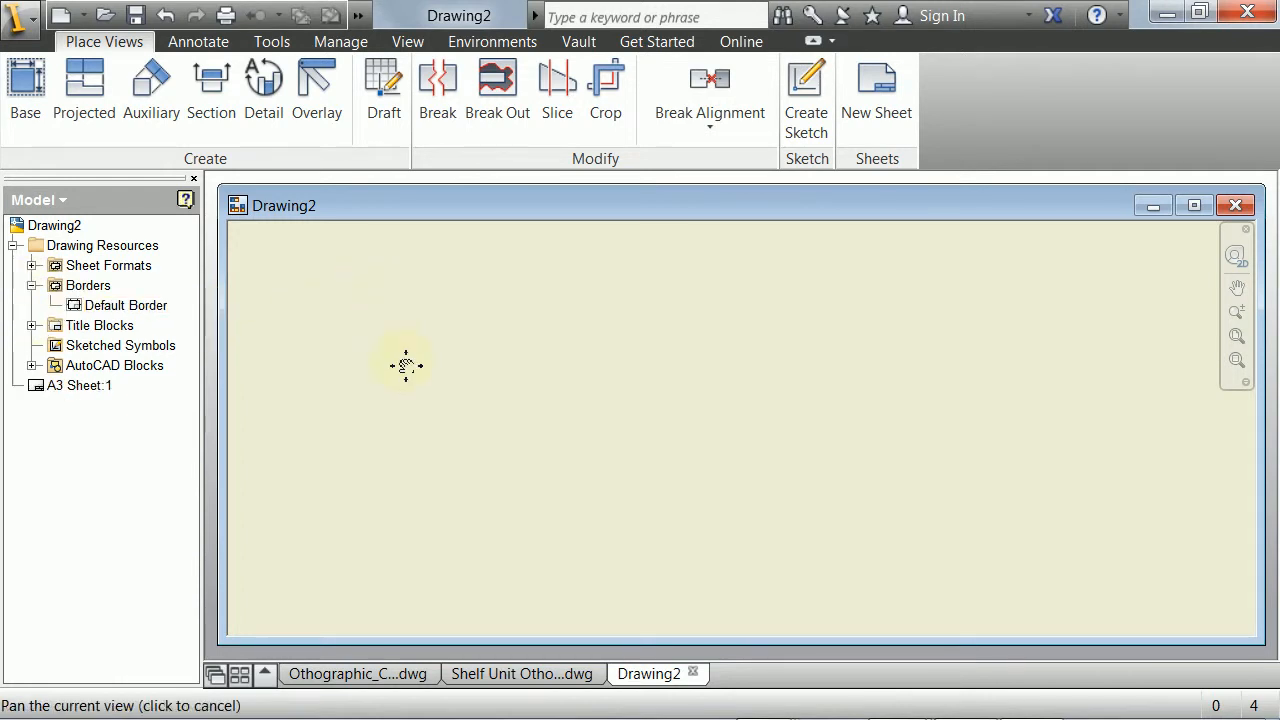
pyautogui.rightClick(75, 292)
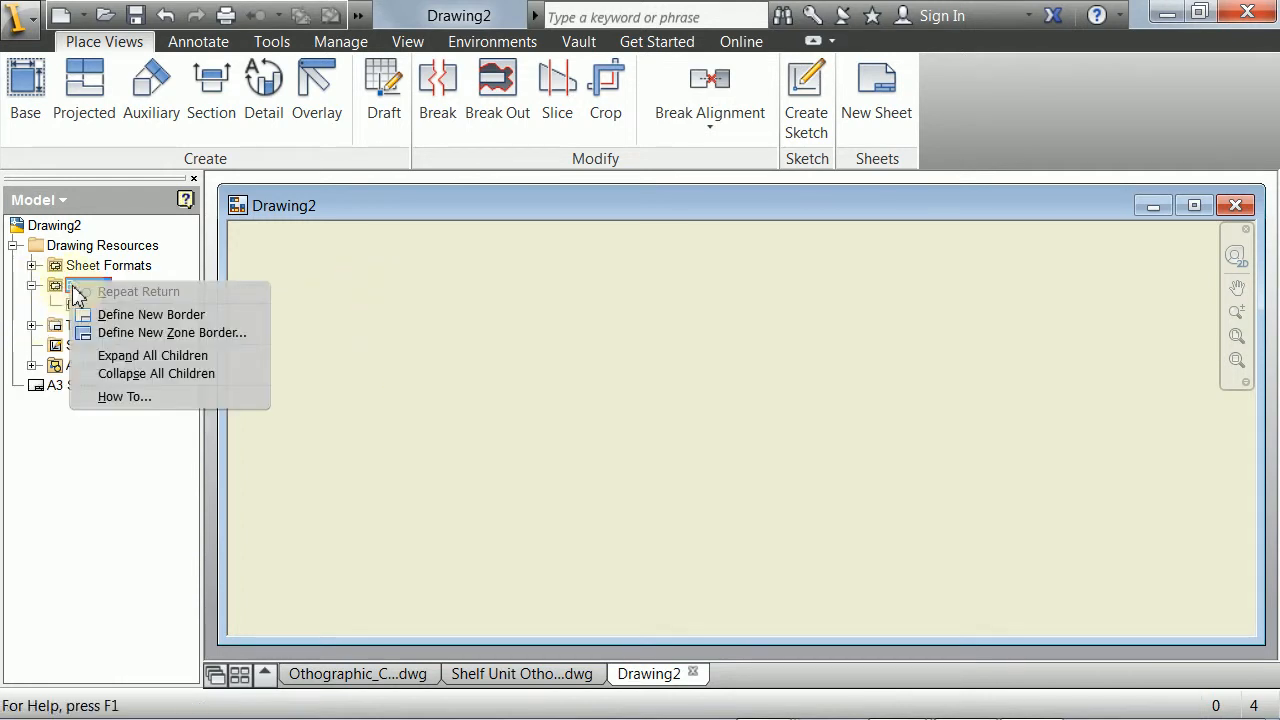
pyautogui.click(155, 318)
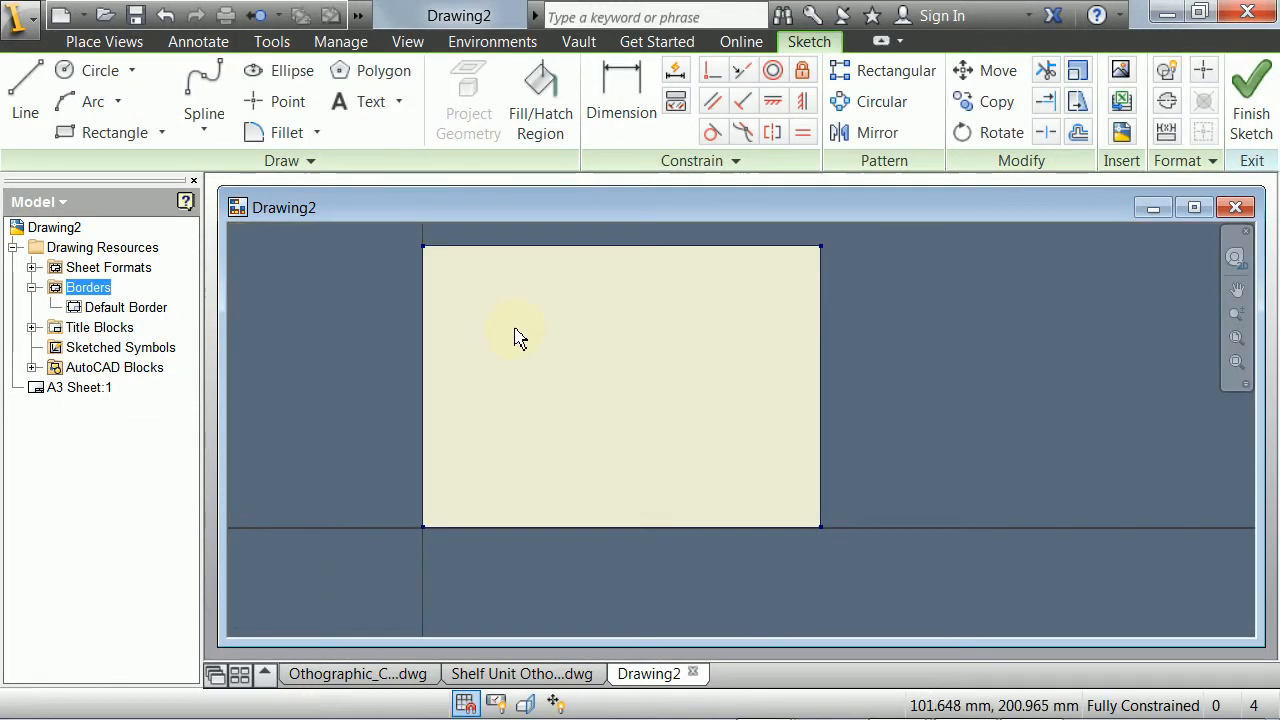
# - Sketch a border rectangle of about 403 by 278 mm just inside the edges of the A3 sheet
pyautogui.click(95, 135)
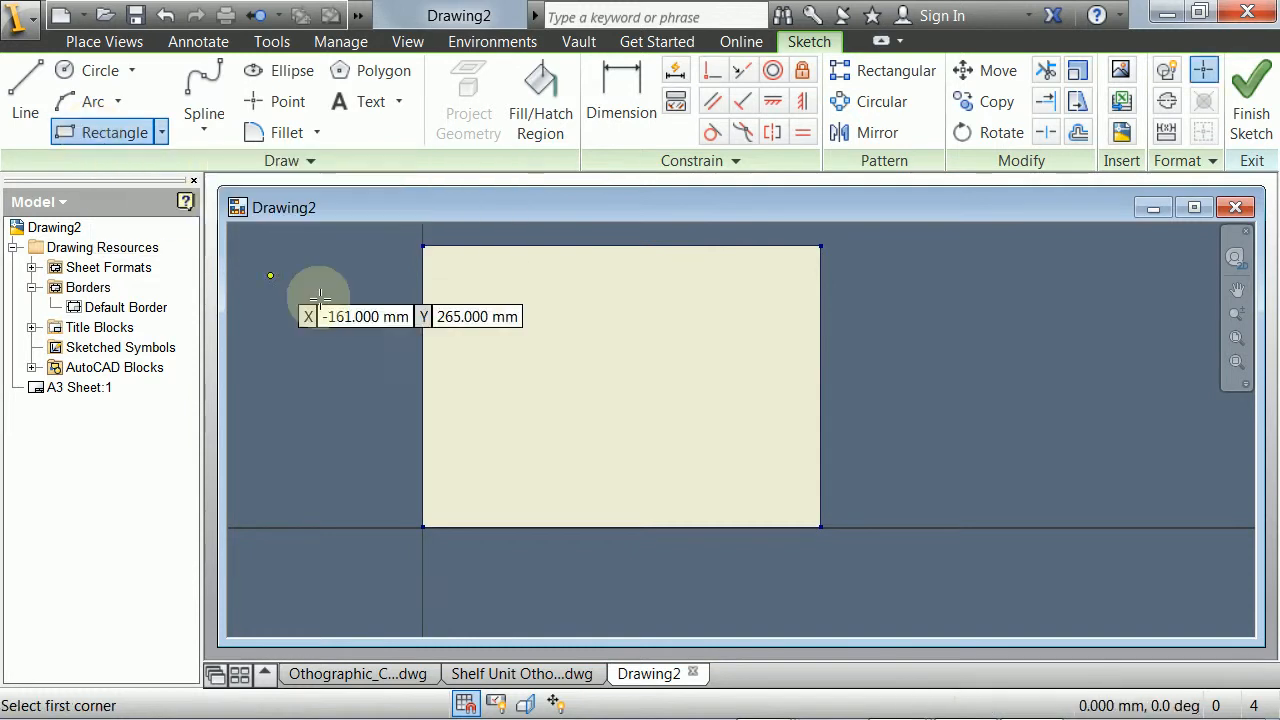
pyautogui.click(430, 256)
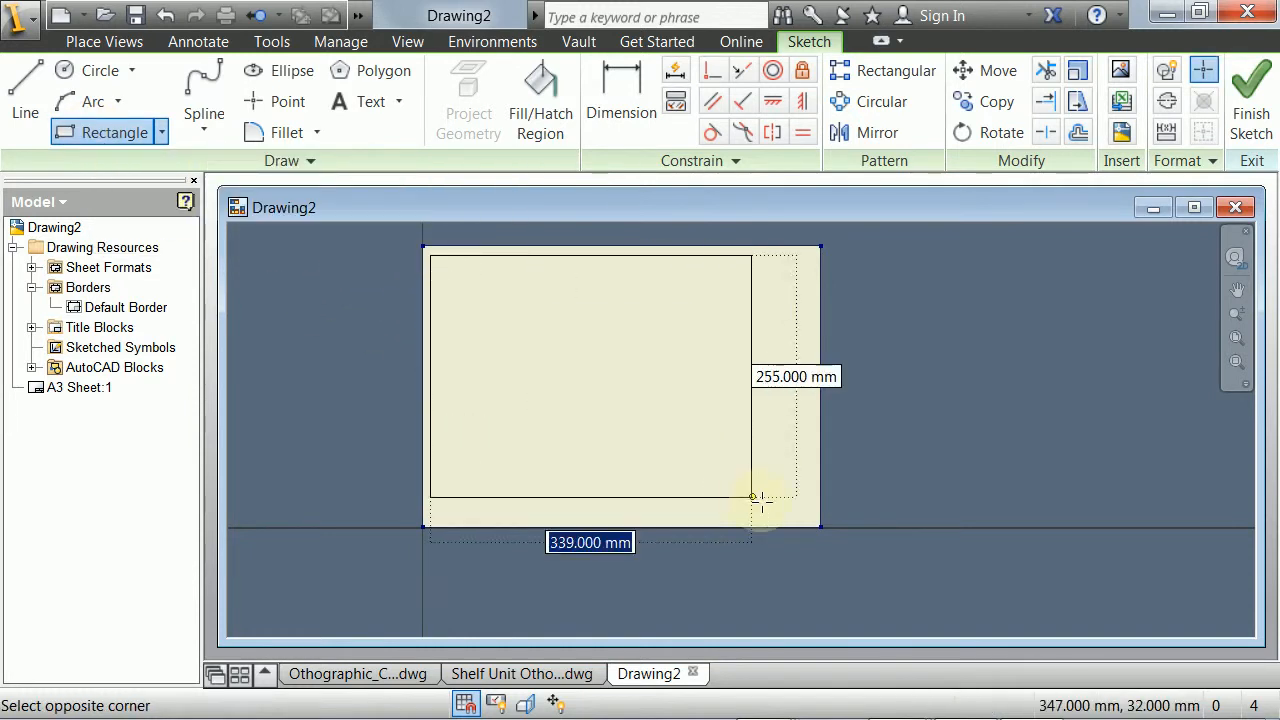
pyautogui.click(812, 519)
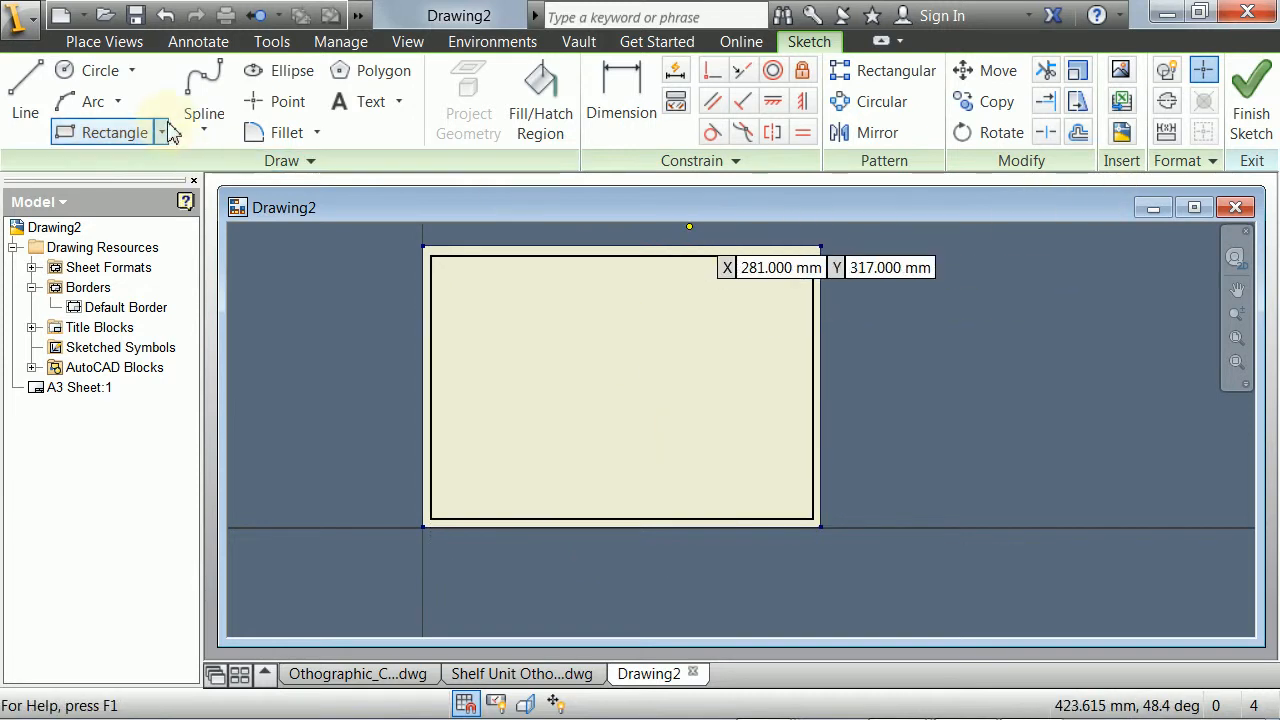
# - Dimension the height of the border rectangle and set it to 275 mm
pyautogui.click(621, 100)
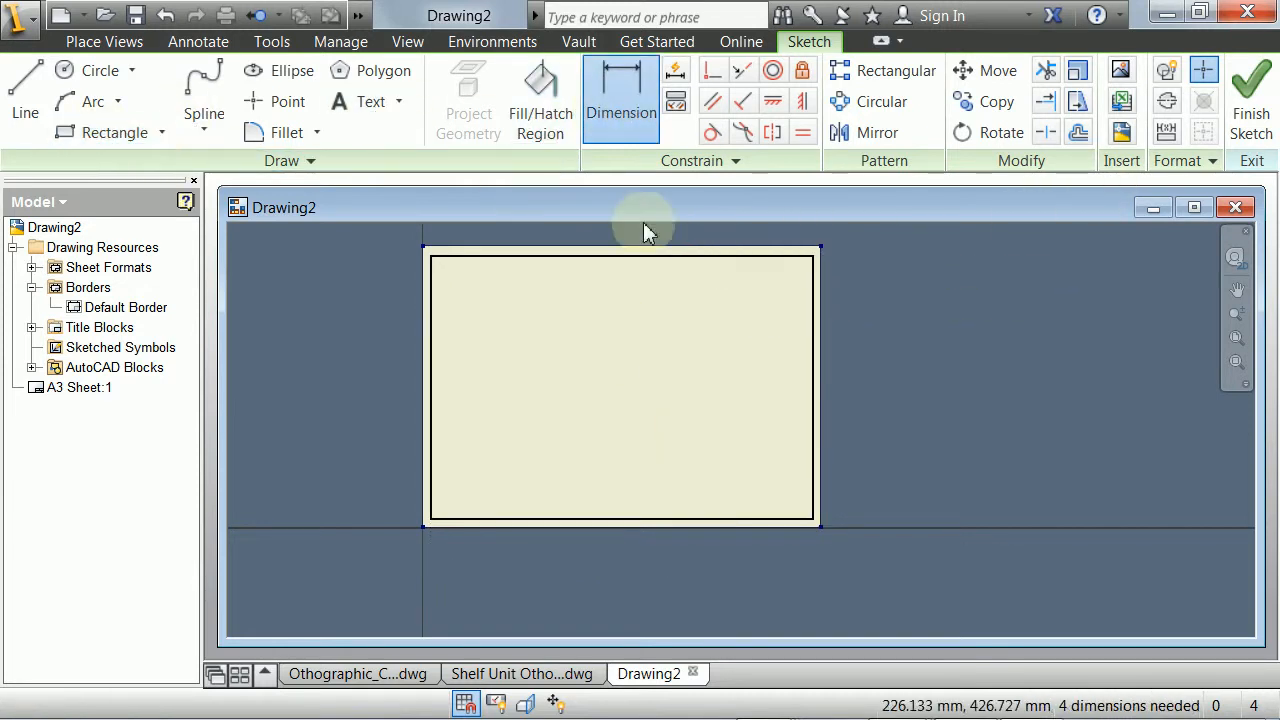
pyautogui.click(816, 400)
pyautogui.click(866, 393)
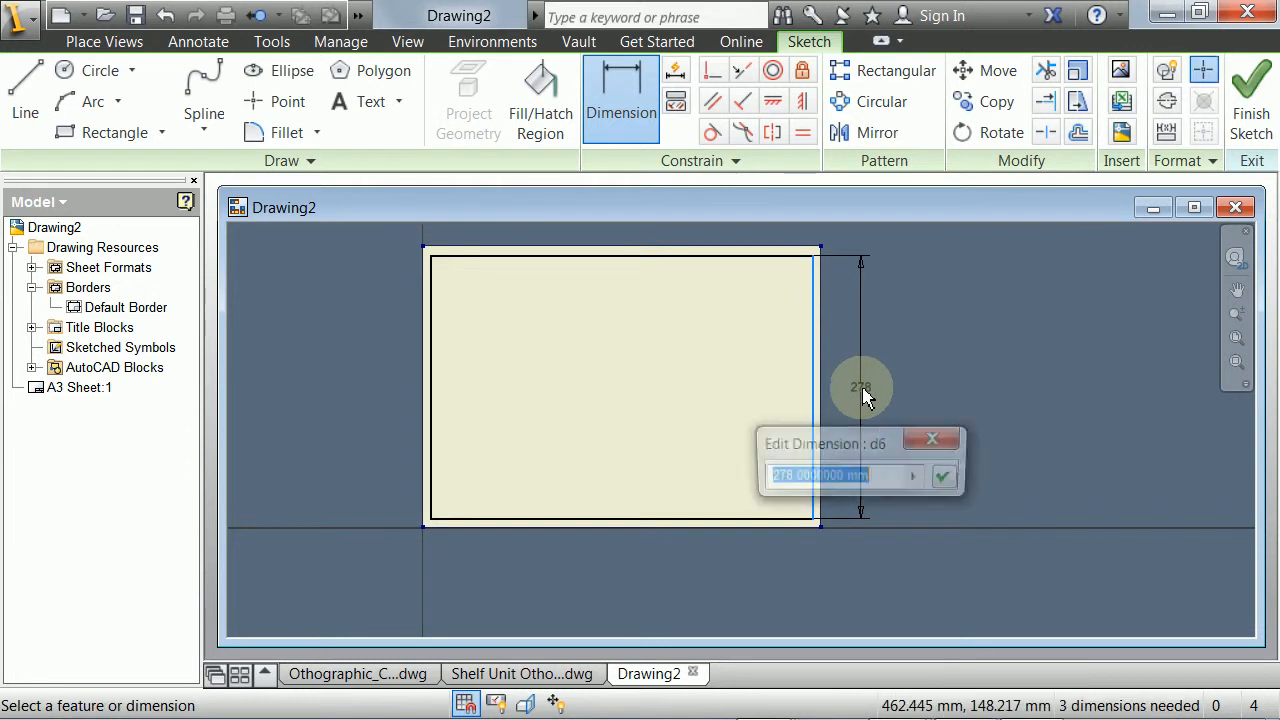
pyautogui.write('275')
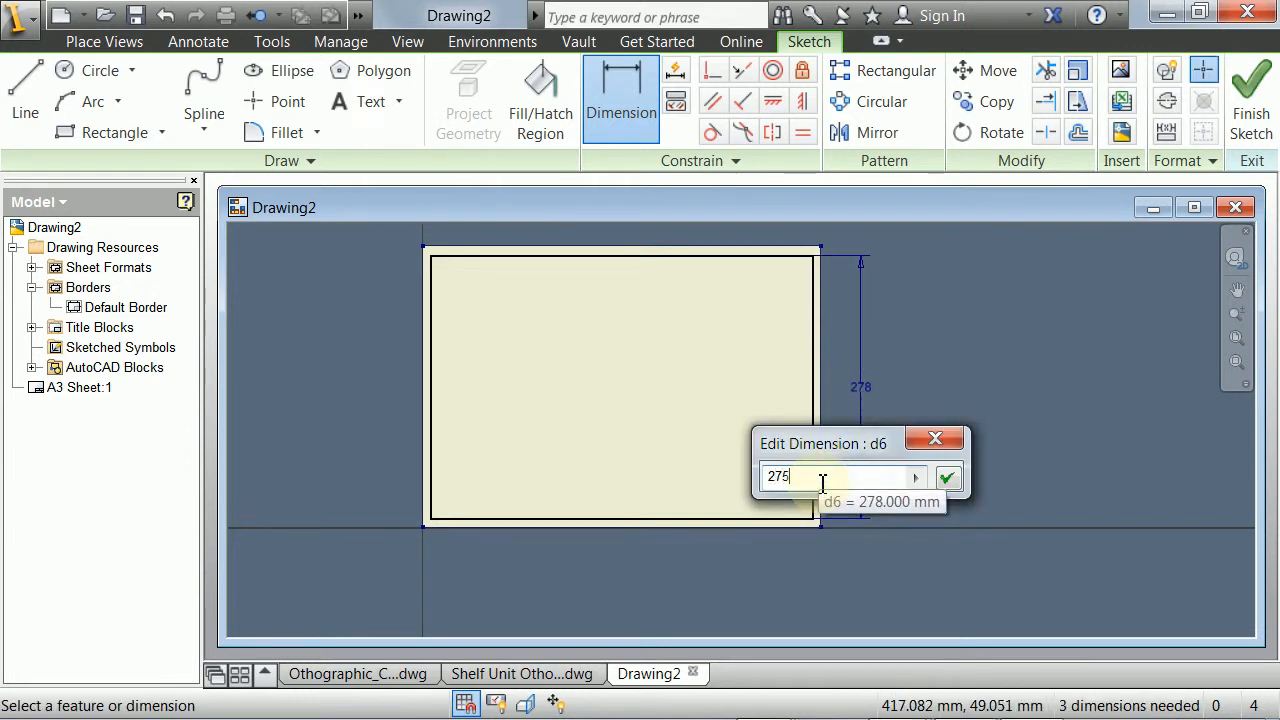
pyautogui.press('Return')
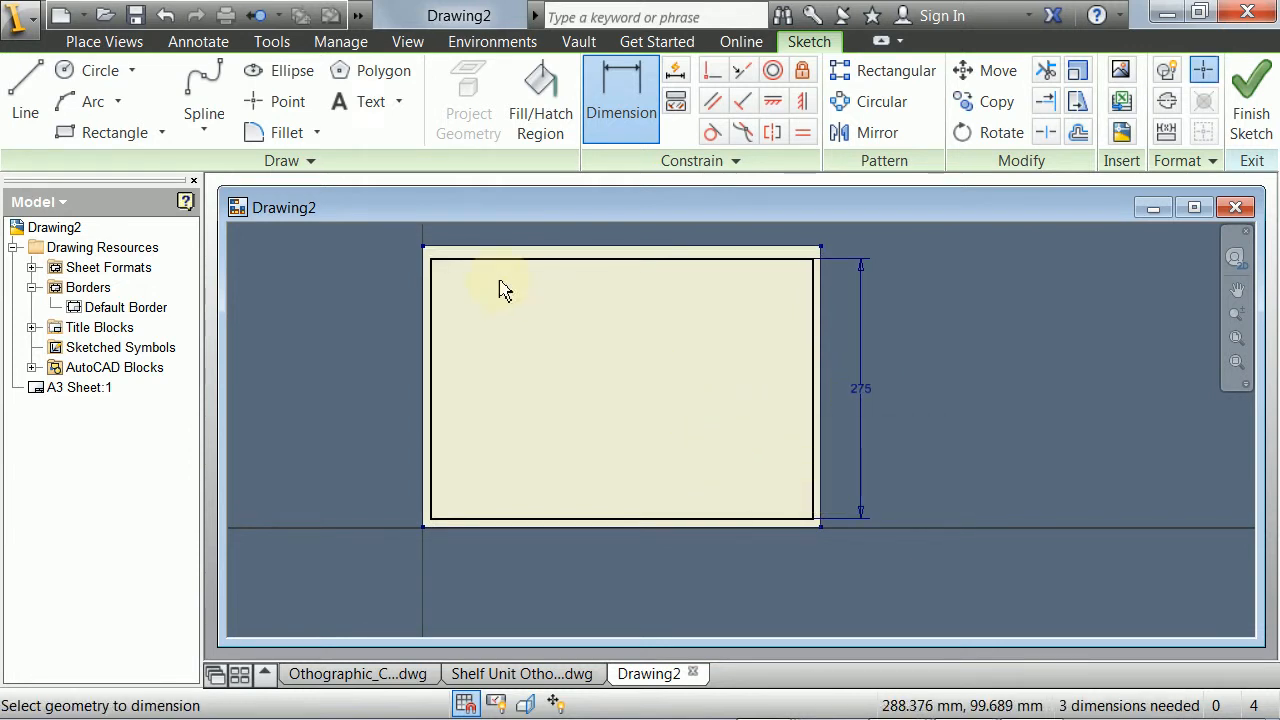
# - Dimension the width of the border rectangle above the sheet and set it to 400 mm
pyautogui.scroll(4, 446, 263)
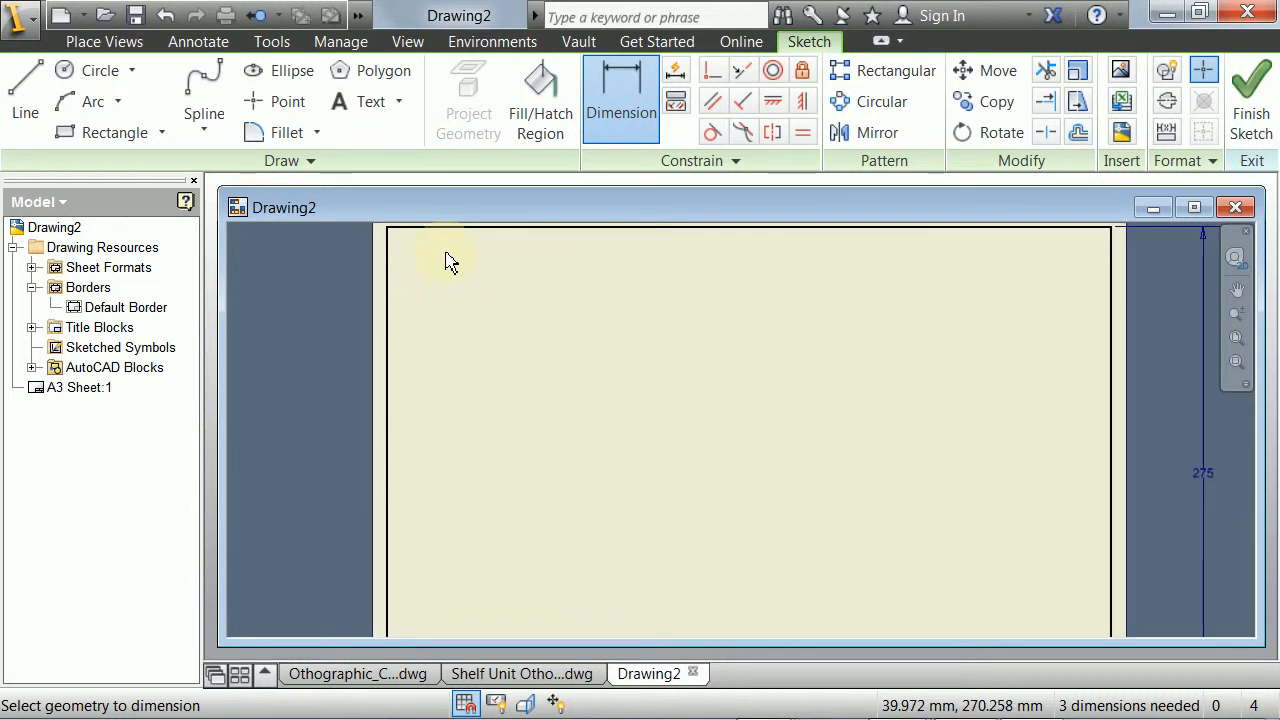
pyautogui.scroll(-3, 543, 263)
pyautogui.click(547, 239)
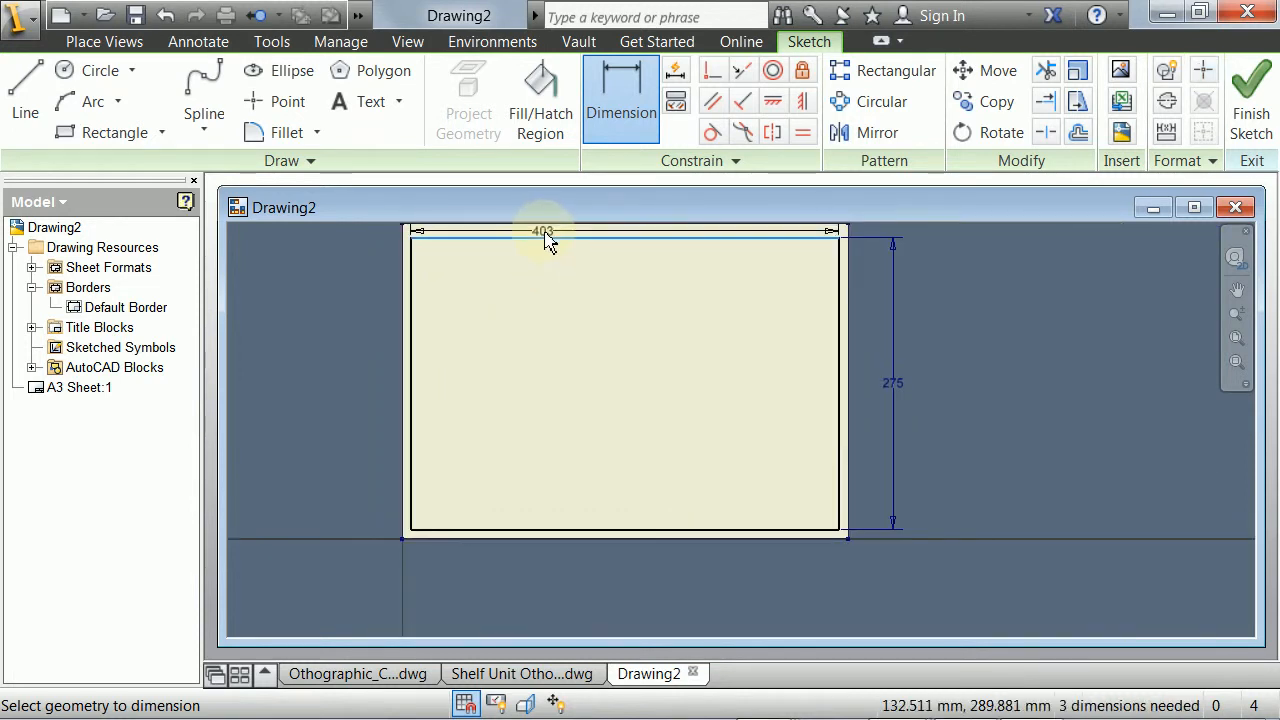
pyautogui.moveTo(549, 229); pyautogui.dragTo(563, 374, button='middle')
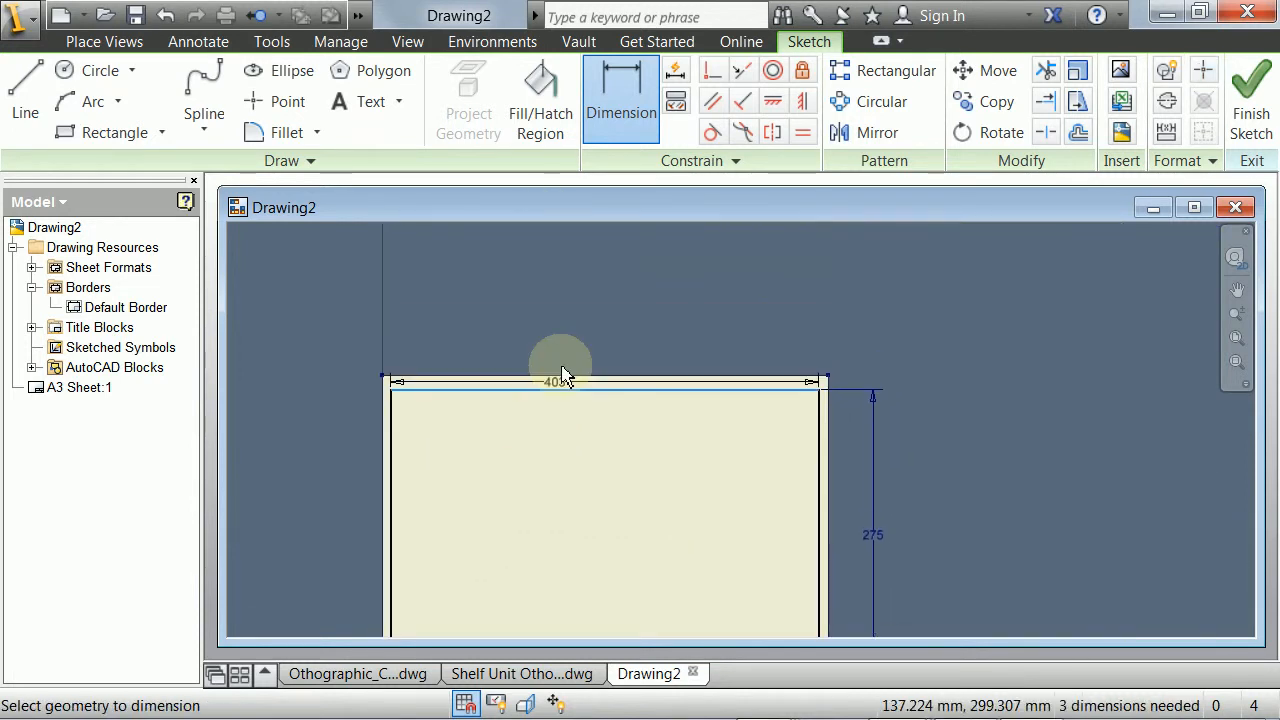
pyautogui.click(593, 342)
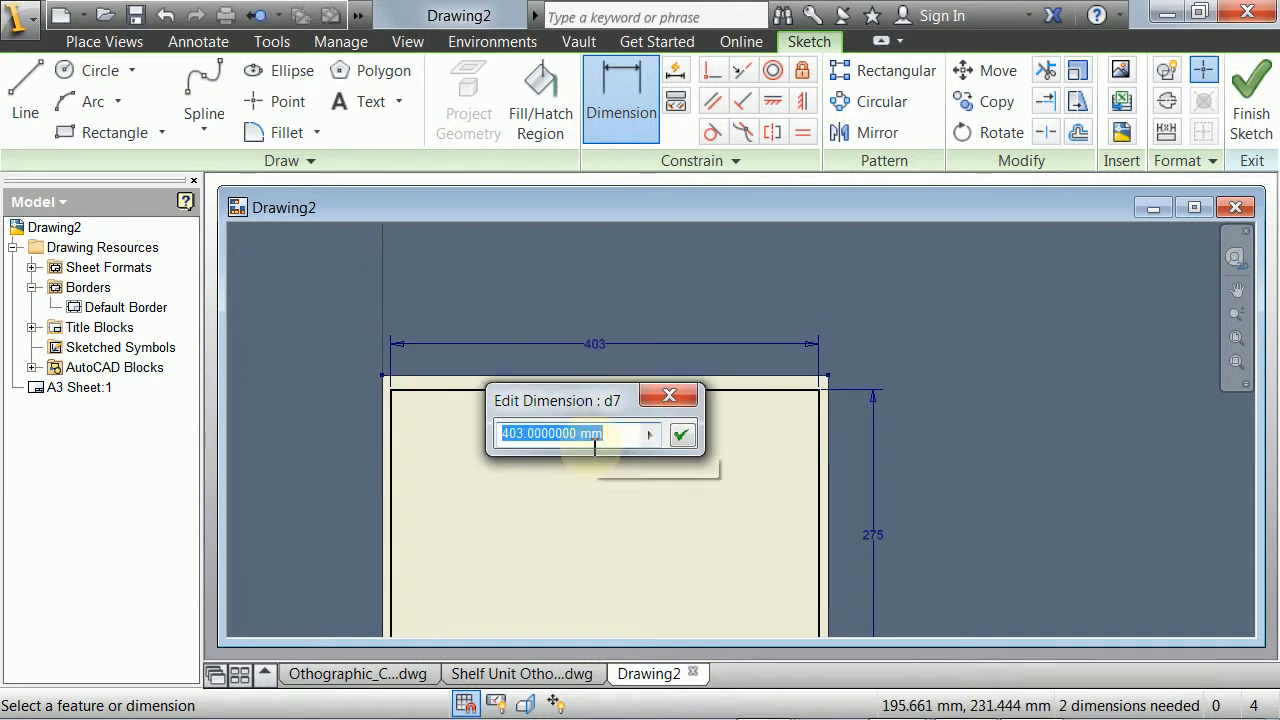
pyautogui.write('400')
pyautogui.press('Return')
pyautogui.moveTo(617, 357); pyautogui.dragTo(690, 230, button='middle')
pyautogui.moveTo(723, 425); pyautogui.dragTo(733, 548, button='middle')
pyautogui.press('Escape')
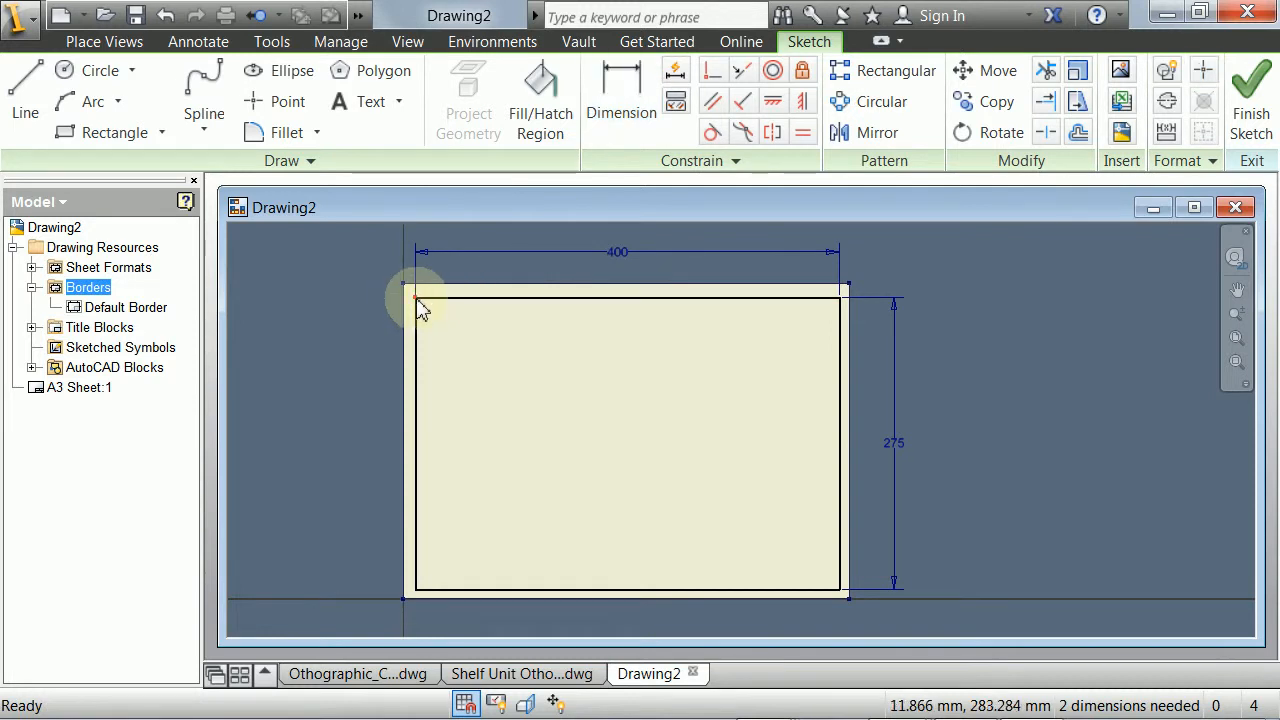
# - Shift the border rectangle by its upper-left corner until its margins to the sheet edges look even
pyautogui.moveTo(417, 300); pyautogui.dragTo(411, 297)
pyautogui.scroll(-4, 570, 351)
pyautogui.scroll(3, 609, 326)
pyautogui.moveTo(387, 317); pyautogui.dragTo(423, 378, button='middle')
pyautogui.scroll(-3, 424, 342)
pyautogui.moveTo(422, 339); pyautogui.dragTo(426, 337)
pyautogui.scroll(5, 651, 357)
pyautogui.scroll(-2, 811, 370)
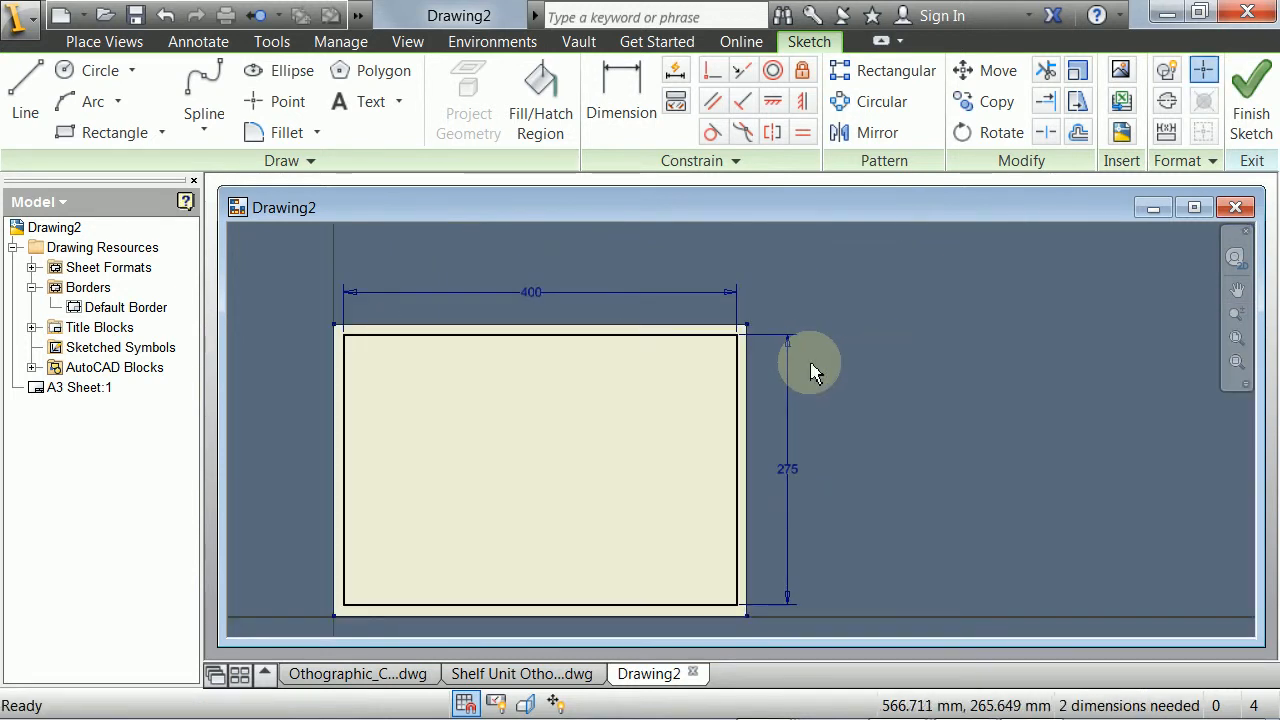
pyautogui.moveTo(541, 394); pyautogui.dragTo(684, 383, button='middle')
pyautogui.scroll(-4, 610, 348)
pyautogui.scroll(3, 618, 361)
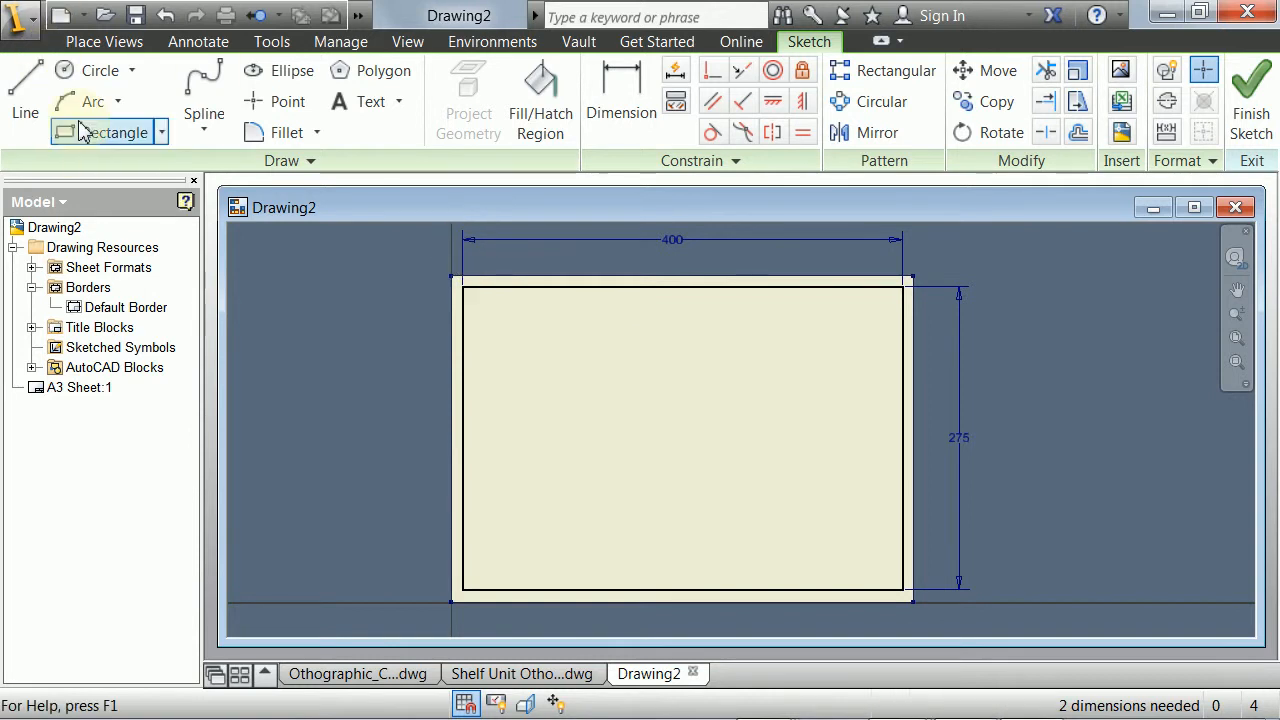
# - Draw a horizontal line across the full width of the border, just above its lower edge
pyautogui.click(30, 98)
pyautogui.scroll(-4, 581, 479)
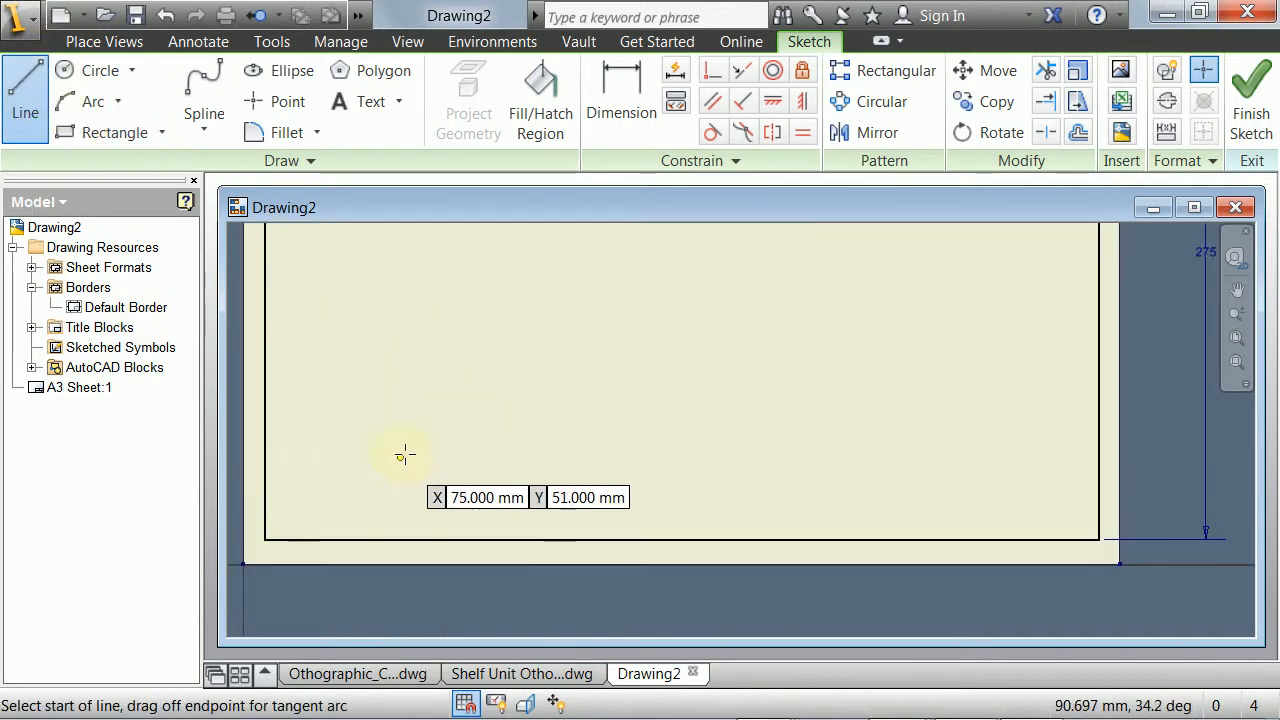
pyautogui.click(281, 487)
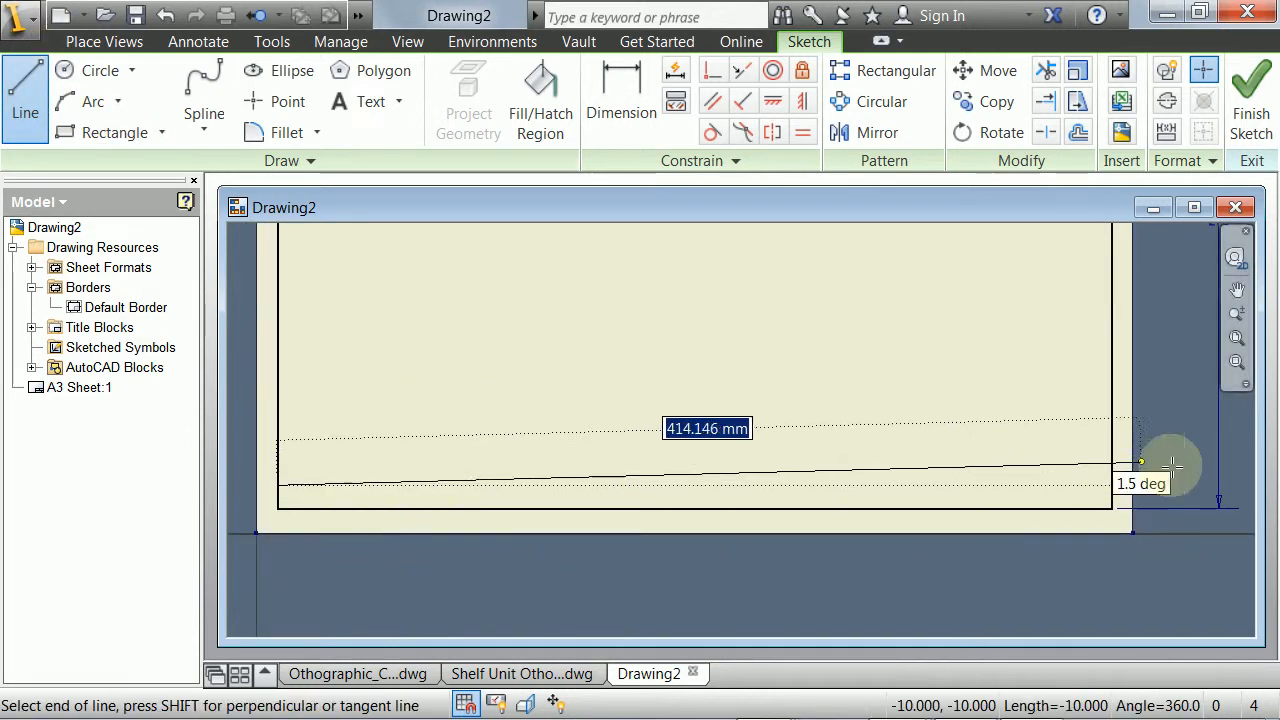
pyautogui.click(1113, 488)
pyautogui.moveTo(337, 357); pyautogui.dragTo(457, 329, button='middle')
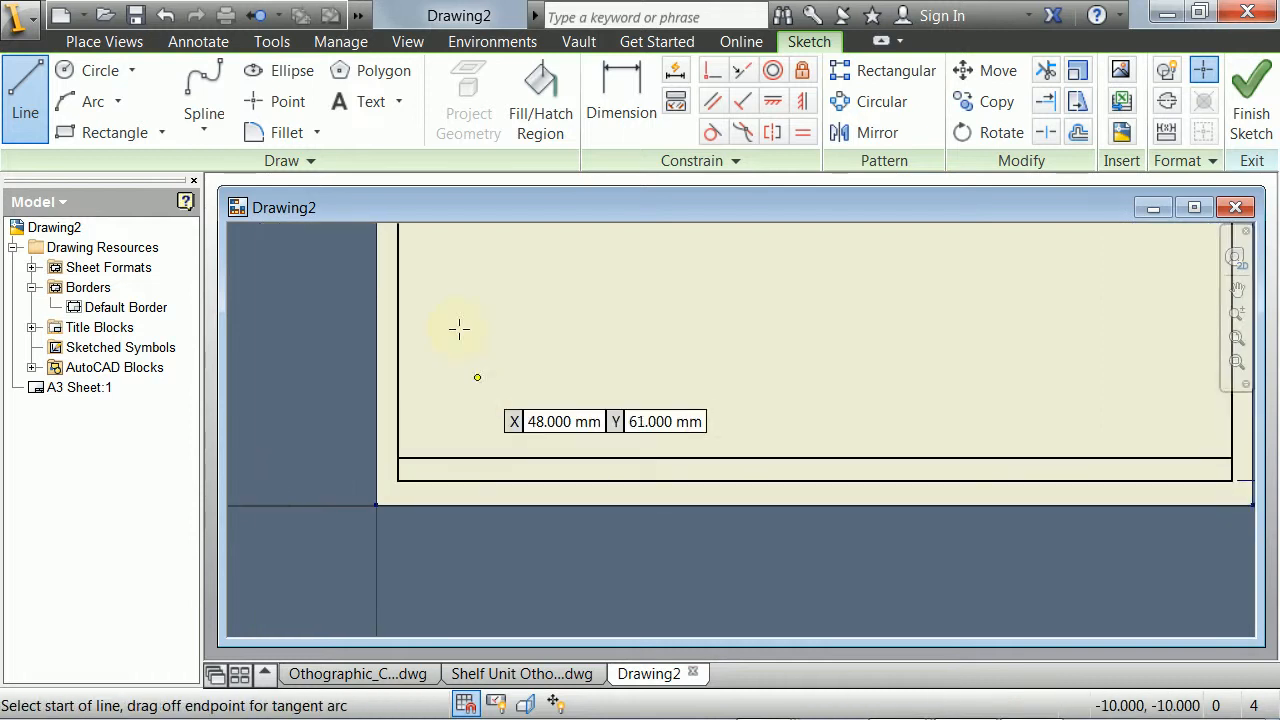
# - Dimension the gap between the horizontal line and the border's lower edge and set it to 10 mm
pyautogui.click(621, 100)
pyautogui.click(430, 458)
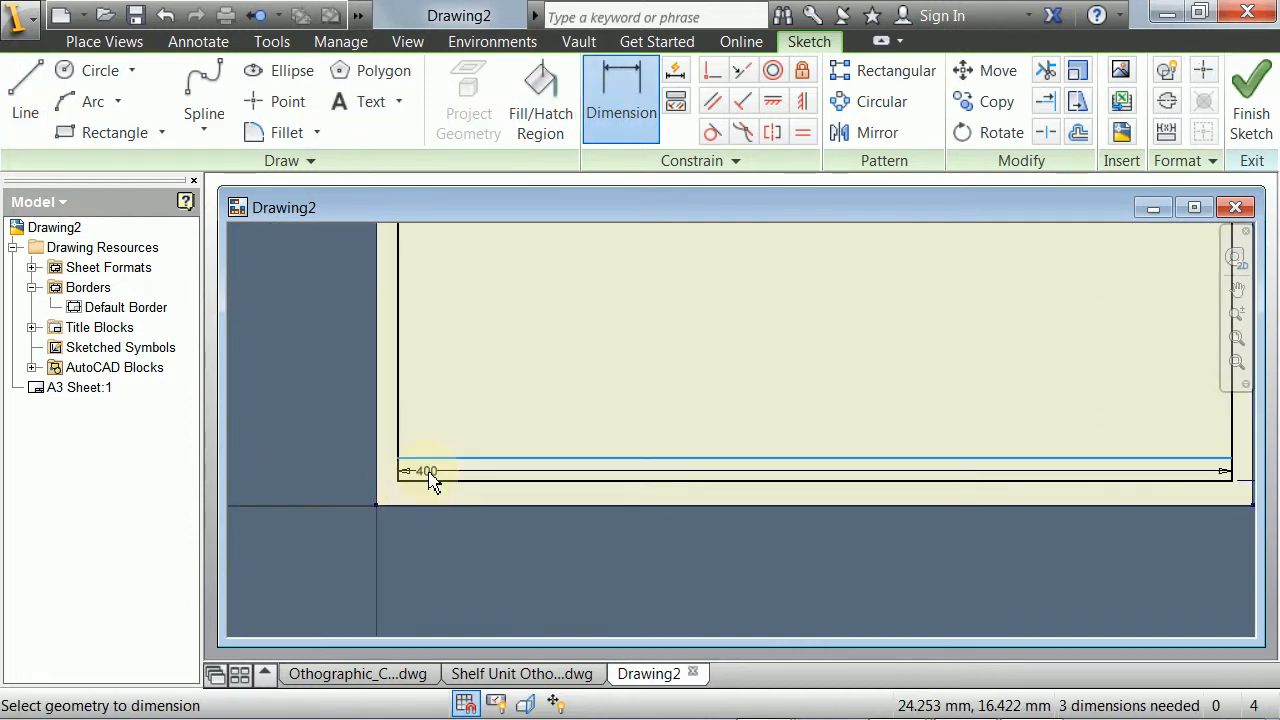
pyautogui.click(425, 481)
pyautogui.click(284, 478)
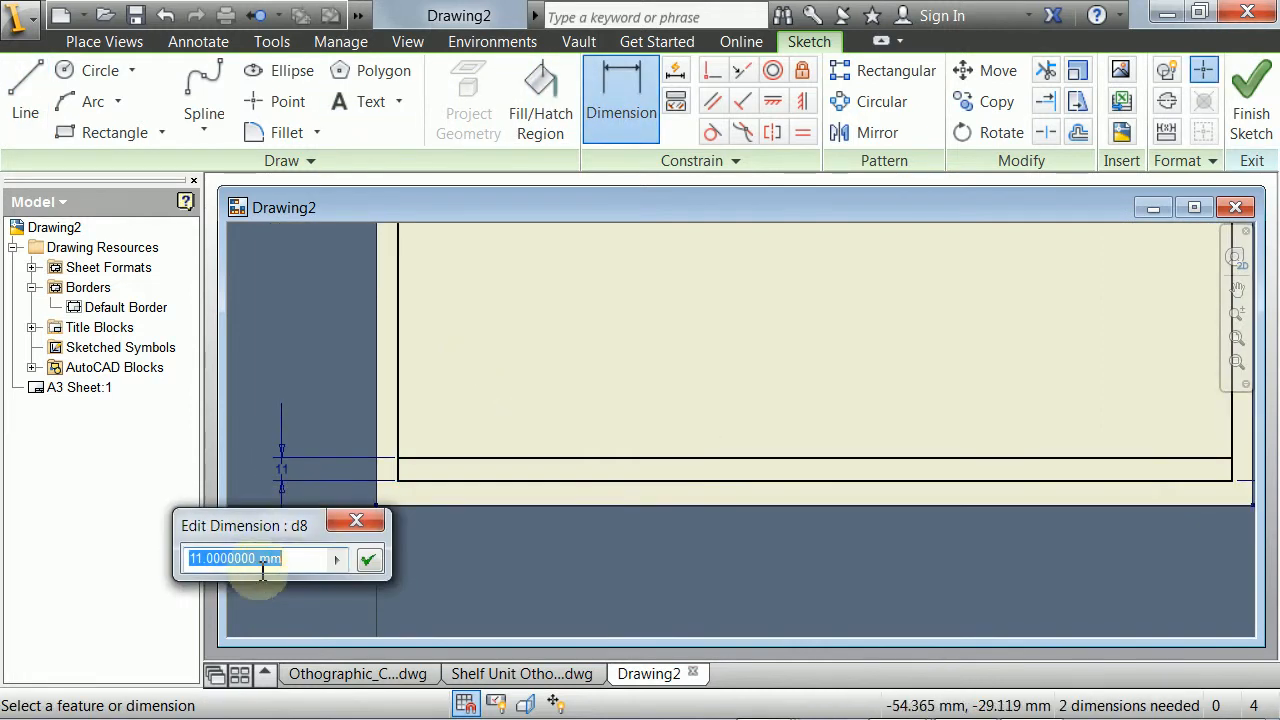
pyautogui.write('10')
pyautogui.press('Return')
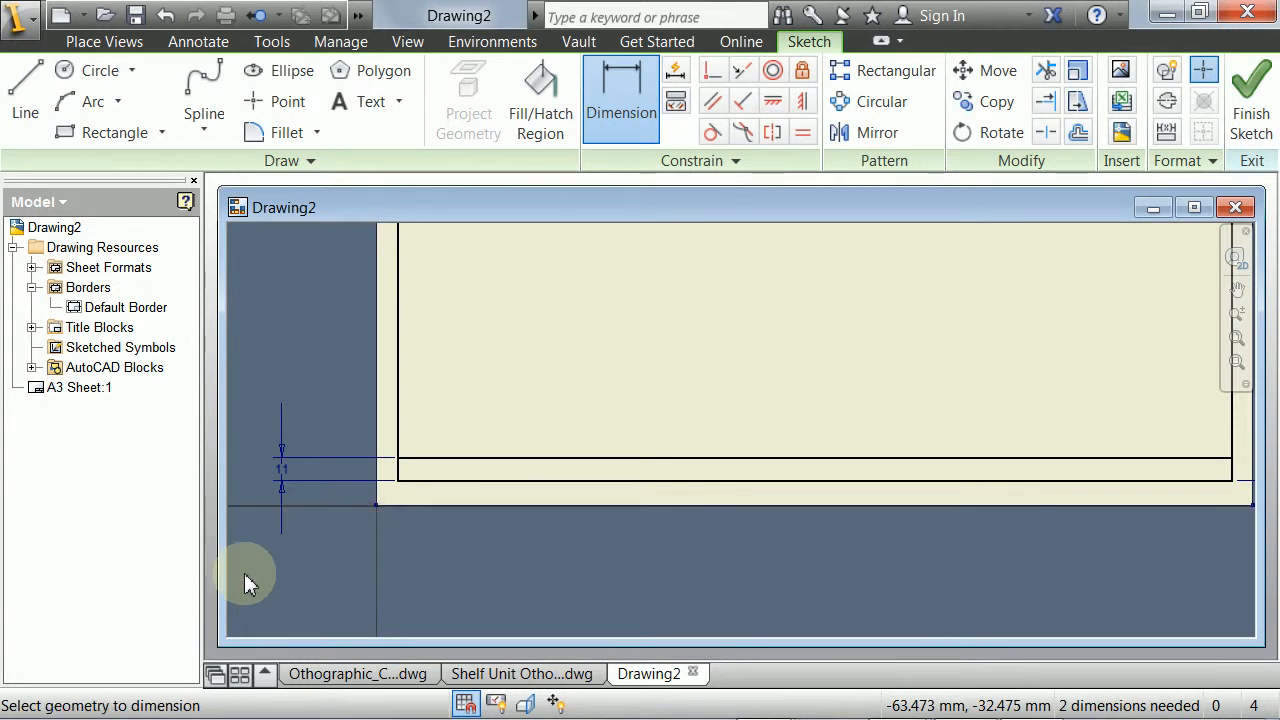
# - Draw two vertical lines across the bottom strip to divide it into three cells
pyautogui.click(28, 104)
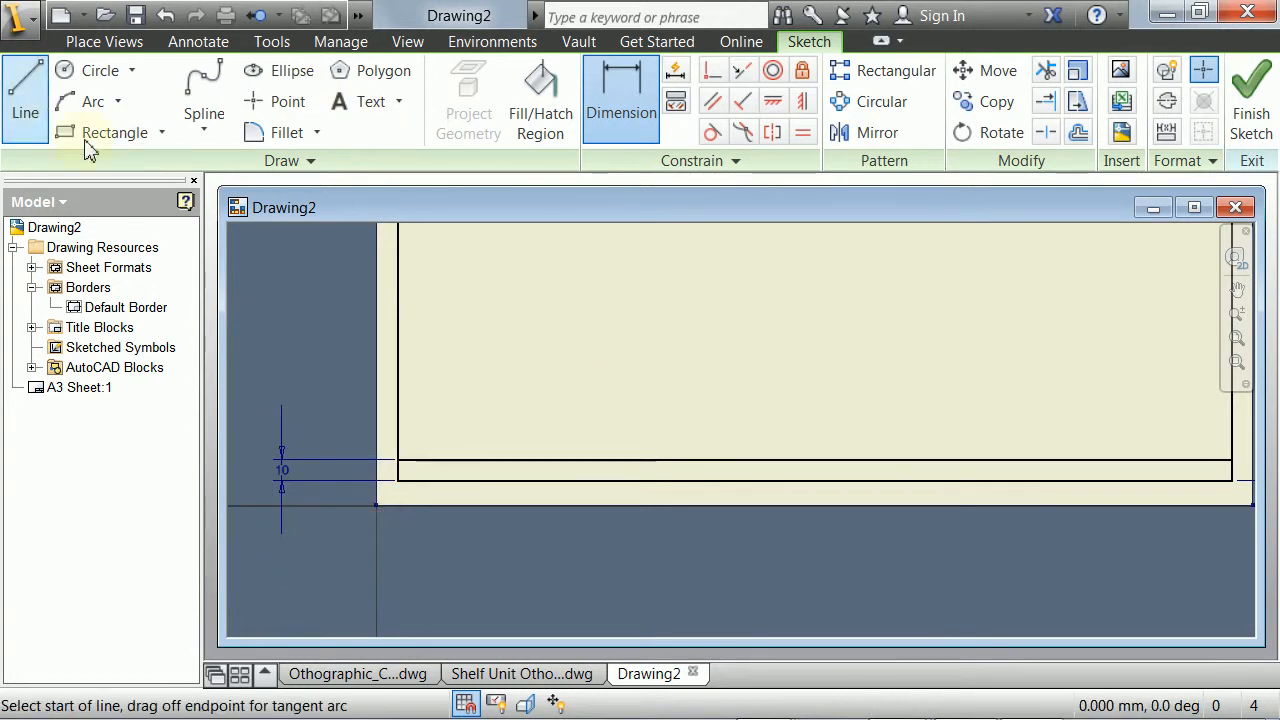
pyautogui.click(670, 460)
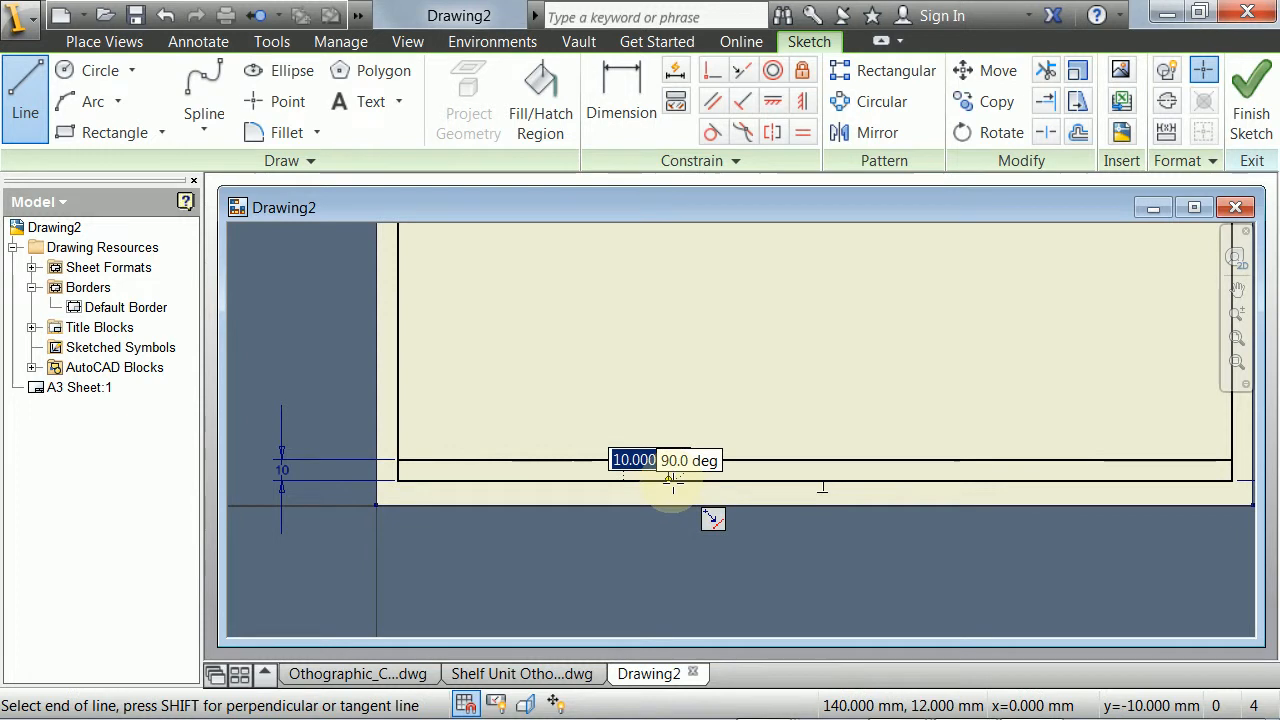
pyautogui.doubleClick(672, 480)
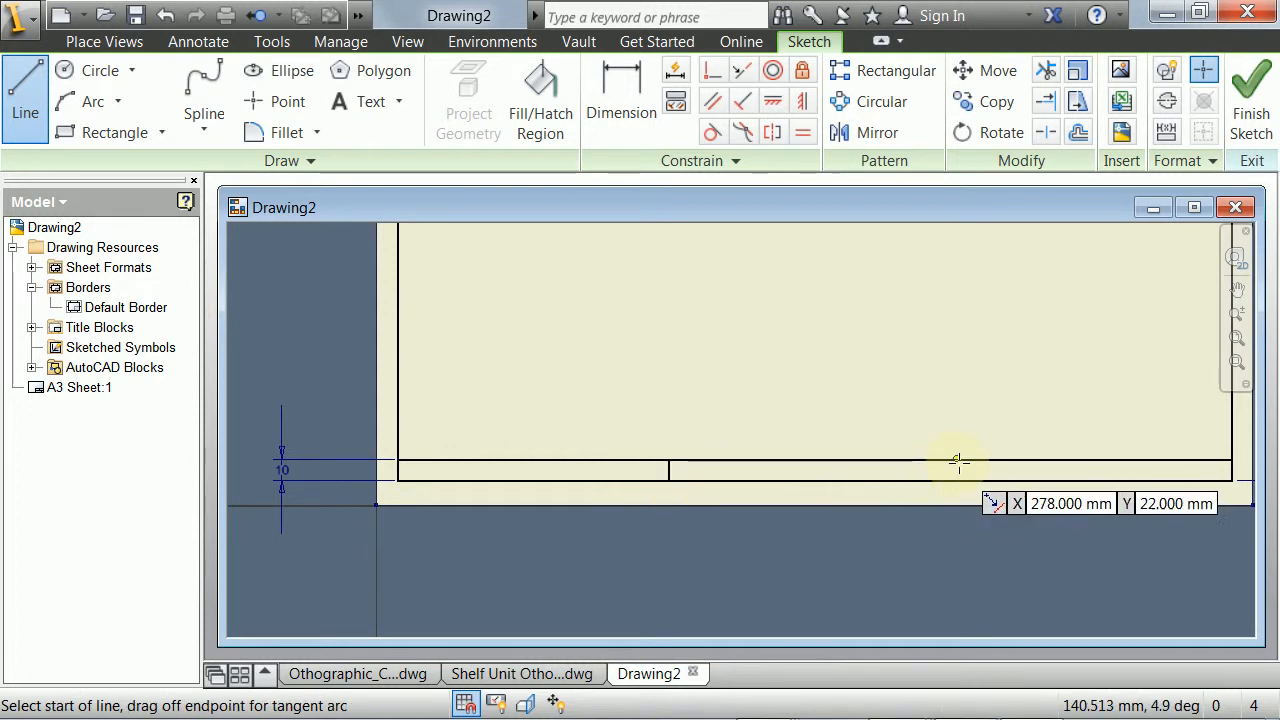
pyautogui.click(897, 461)
pyautogui.doubleClick(897, 480)
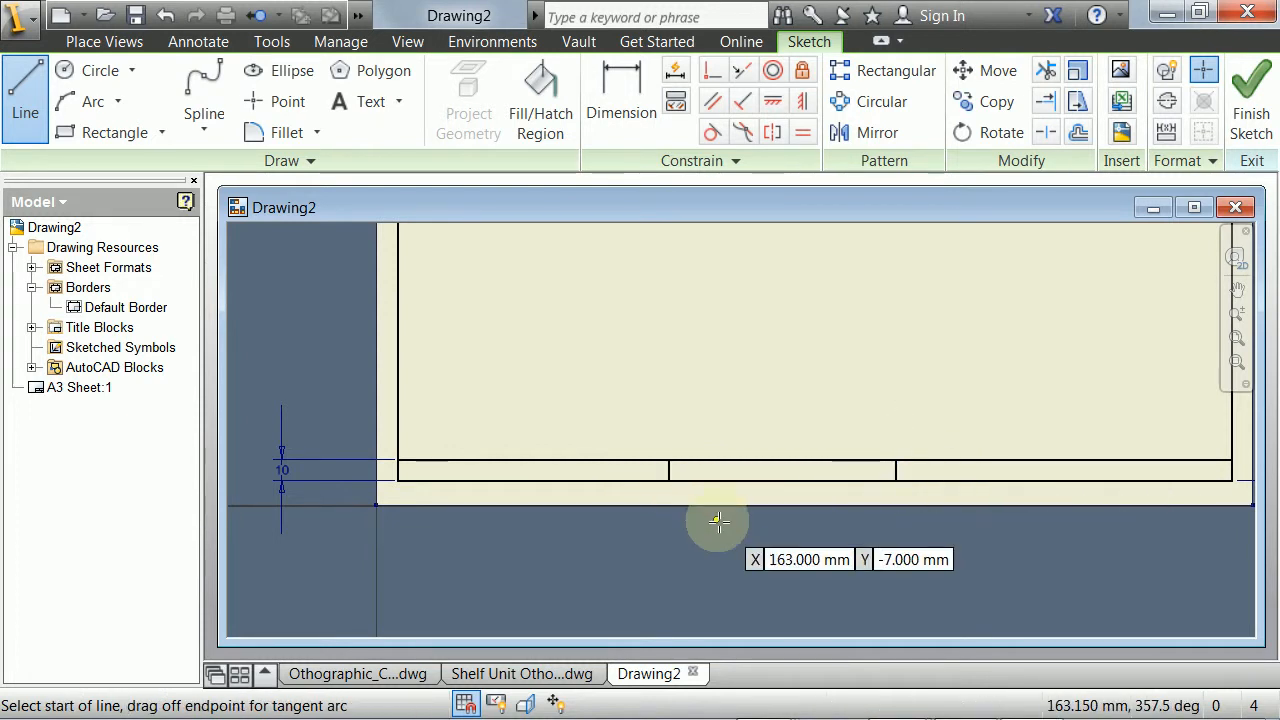
pyautogui.press('Escape')
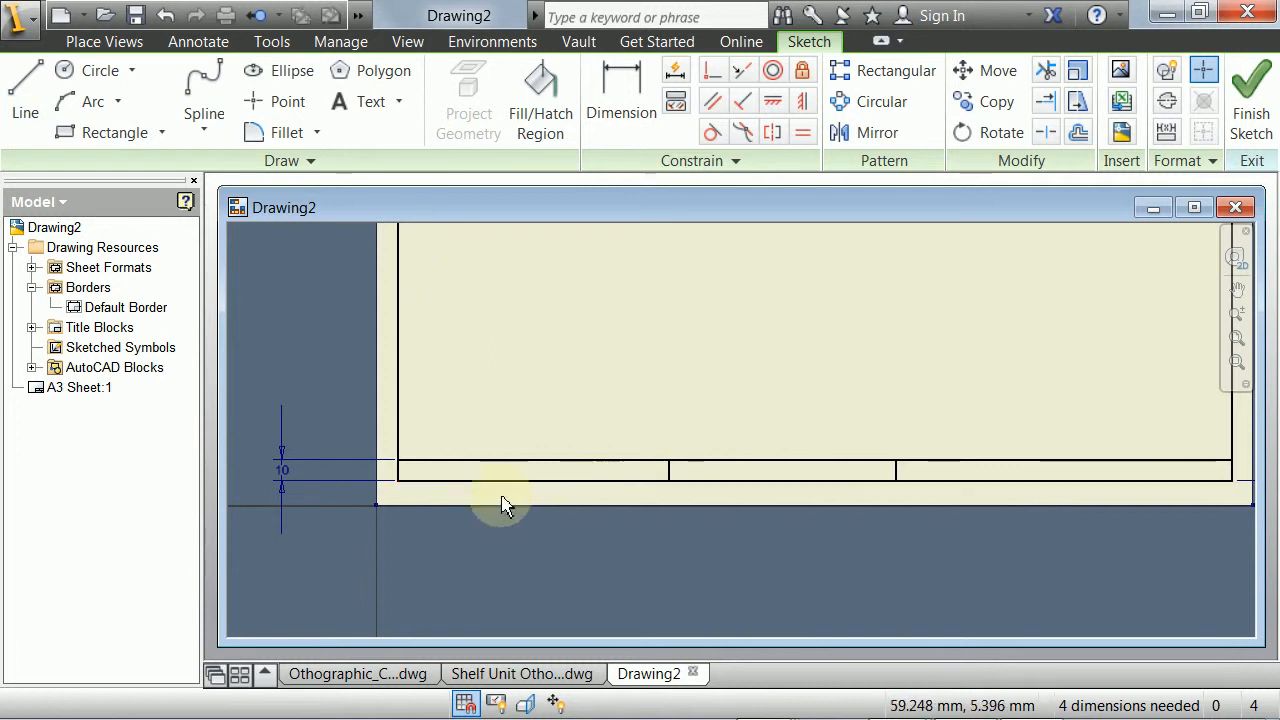
# - Add the sketch text "Project:" in Tahoma 3.50 mm to the open area above the first cell of the bottom strip
pyautogui.scroll(-3, 930, 525)
pyautogui.scroll(4, 867, 386)
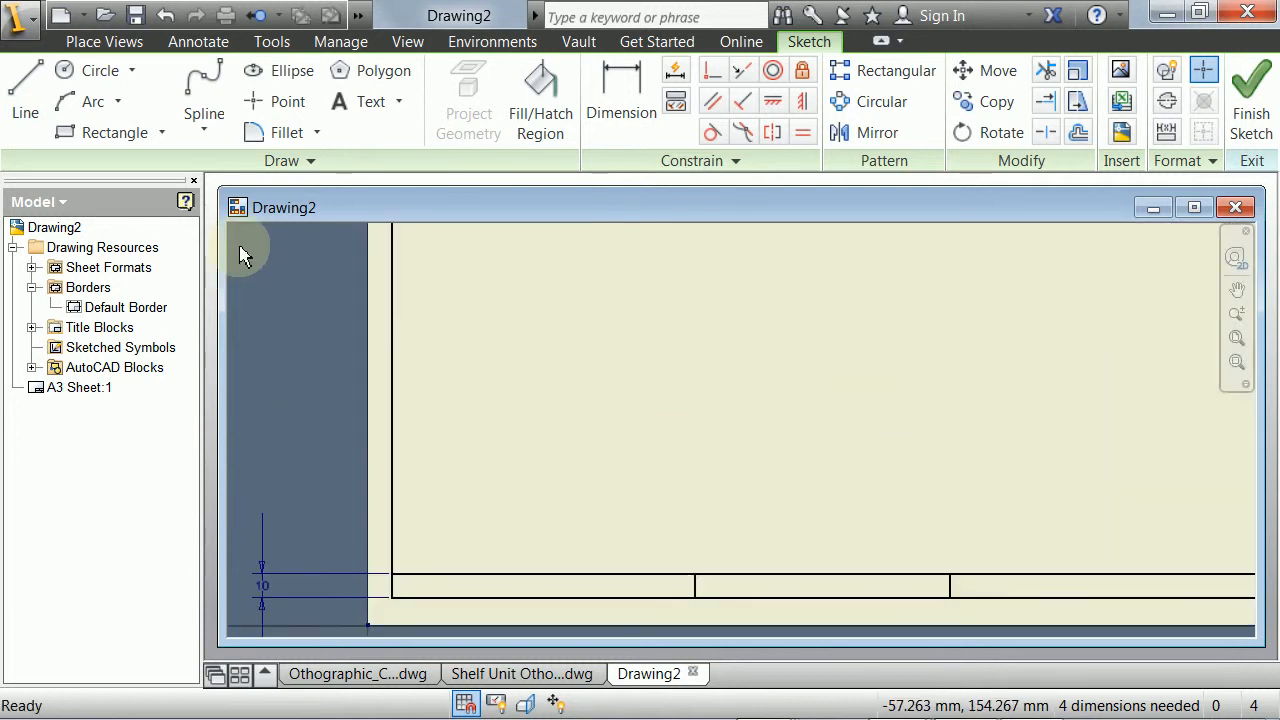
pyautogui.click(345, 102)
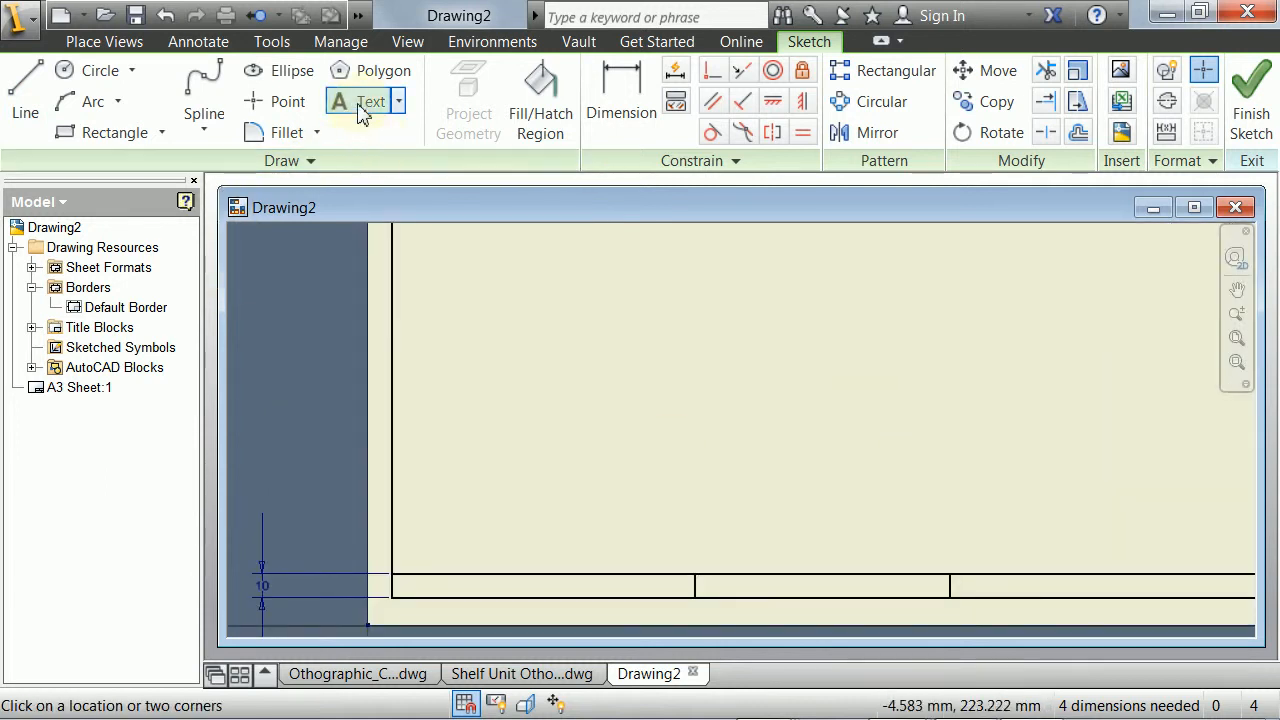
pyautogui.click(546, 425)
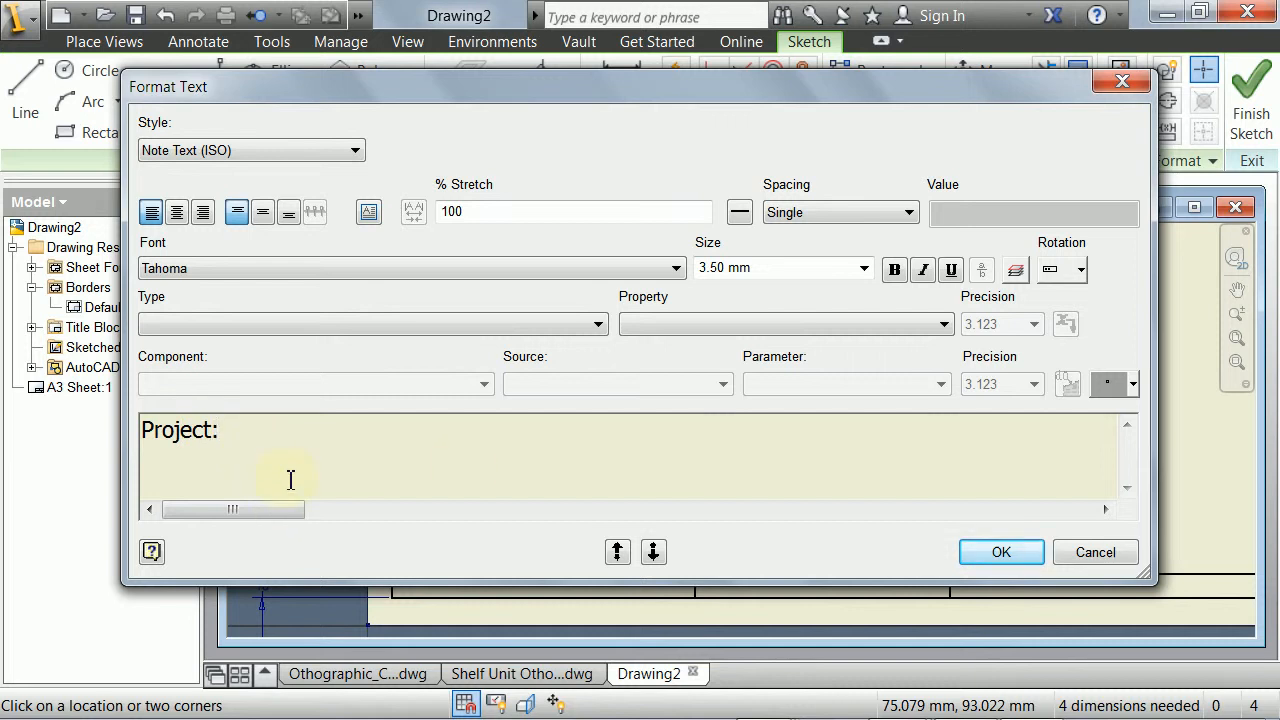
pyautogui.click(1001, 552)
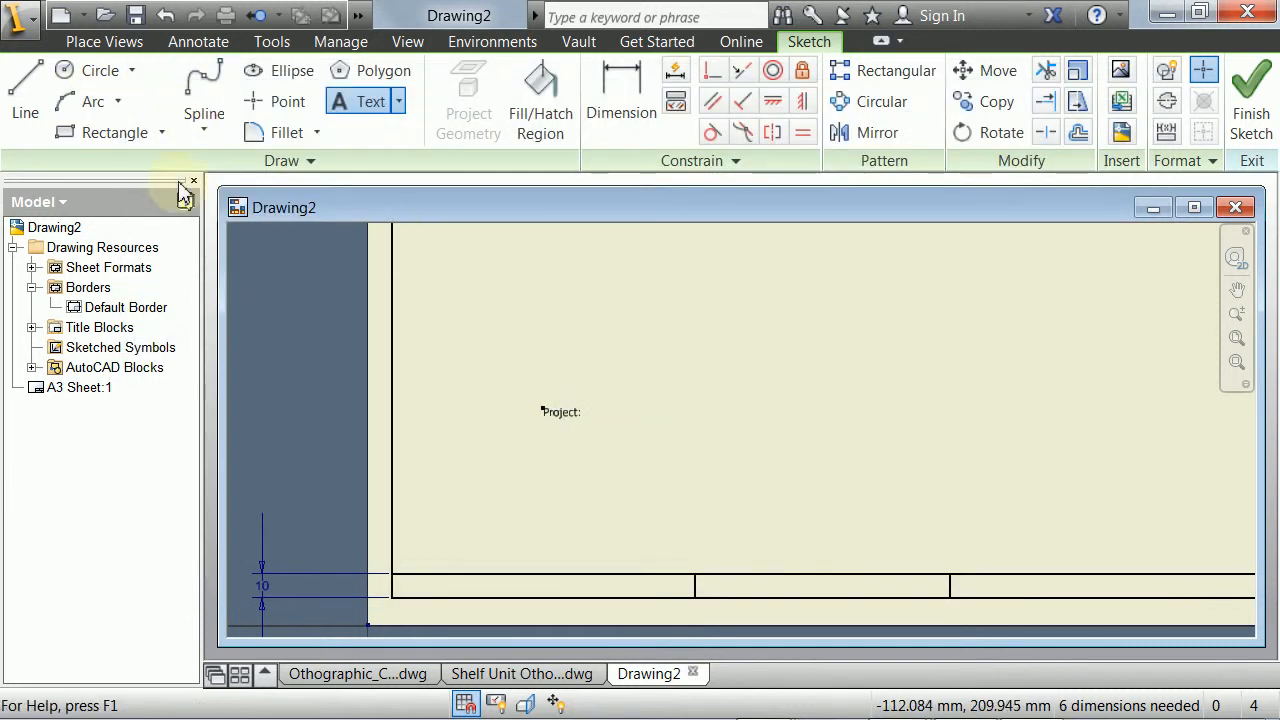
# - Move the "Project:" text into the first cell of the bottom strip
pyautogui.scroll(-3, 567, 445)
pyautogui.scroll(3, 586, 402)
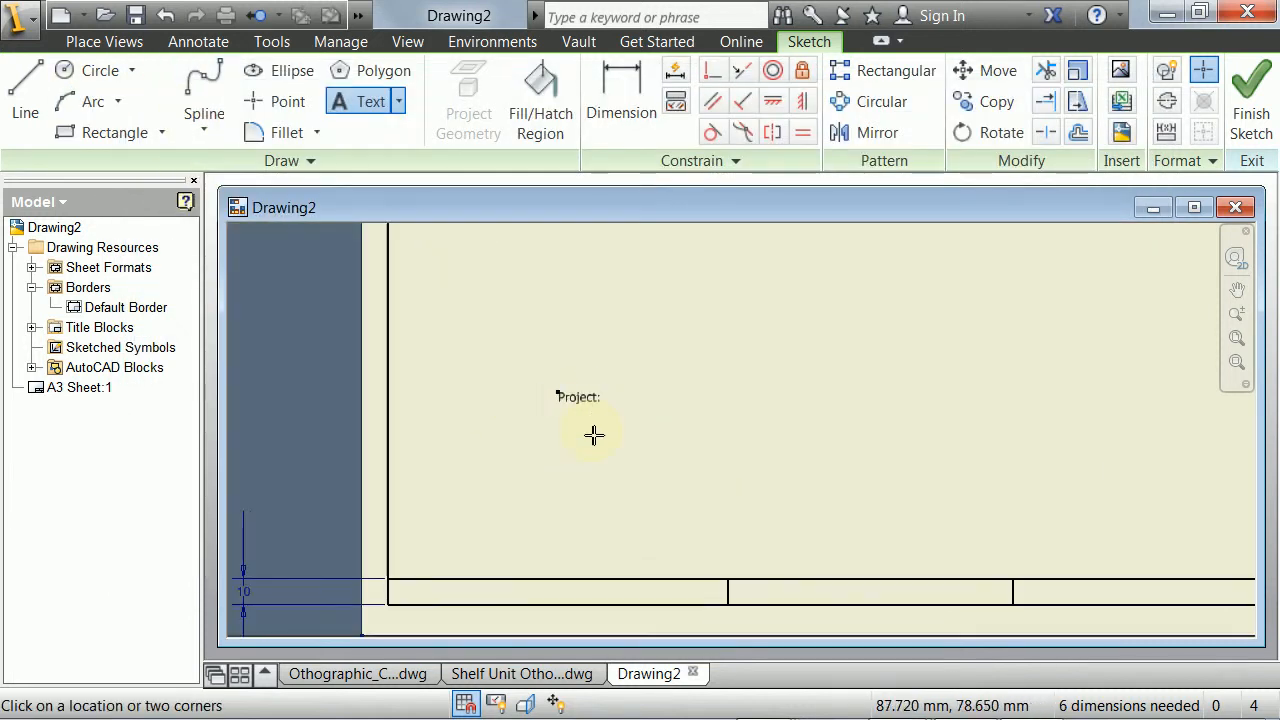
pyautogui.press('Escape')
pyautogui.moveTo(580, 406); pyautogui.dragTo(646, 440)
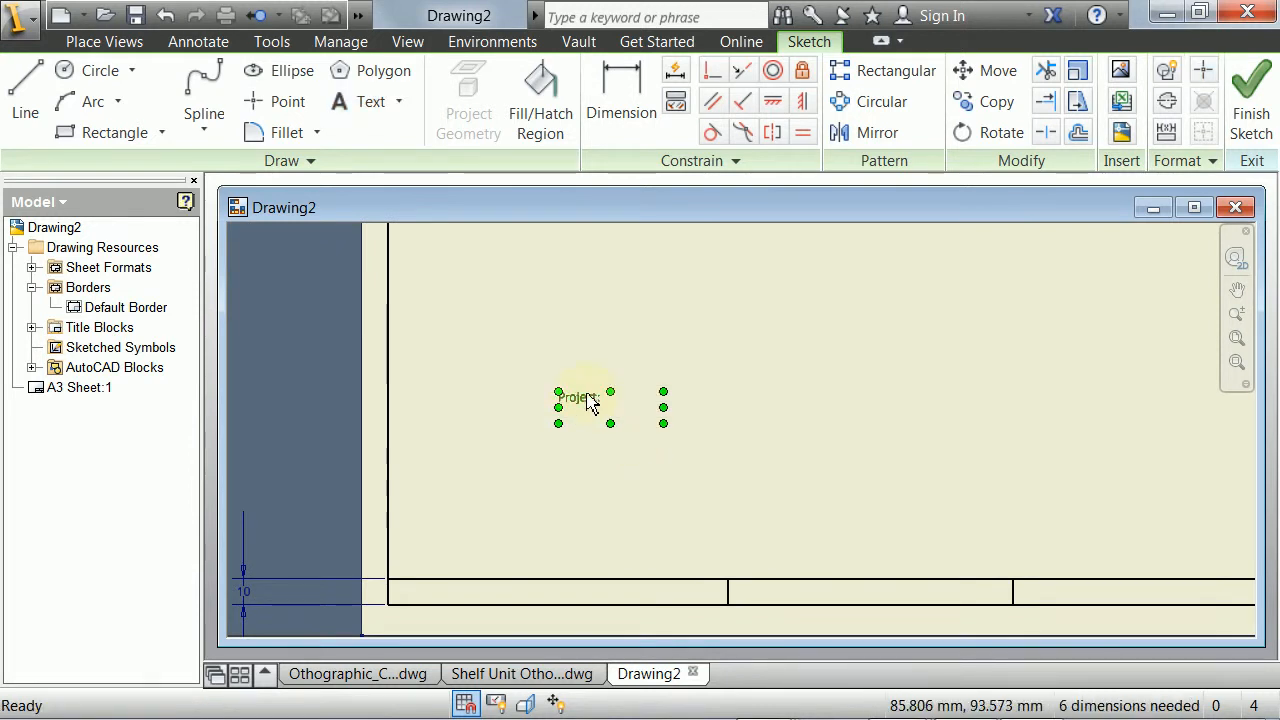
pyautogui.moveTo(591, 406); pyautogui.dragTo(437, 591)
pyautogui.moveTo(495, 418); pyautogui.dragTo(526, 320, button='middle')
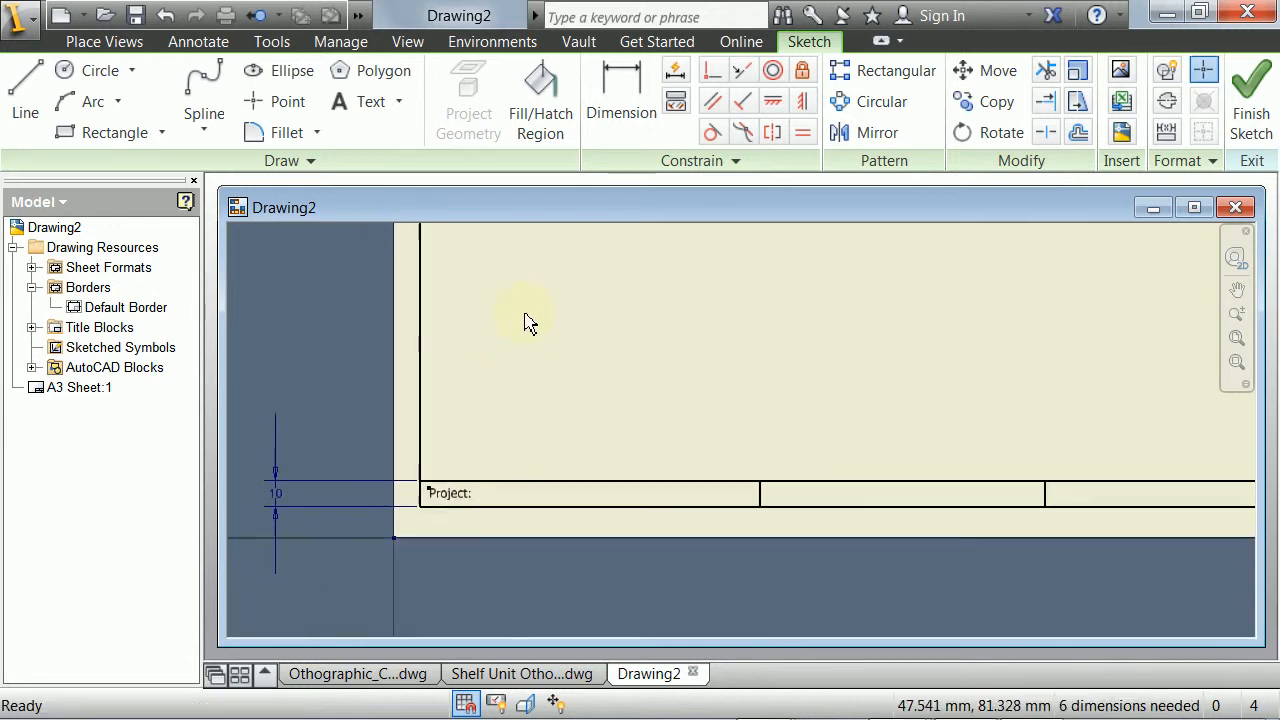
# - Format the "Project:" text as bold with a size of 5.00 mm
pyautogui.click(460, 497)
pyautogui.doubleClick(460, 497)
pyautogui.moveTo(243, 425); pyautogui.dragTo(107, 431)
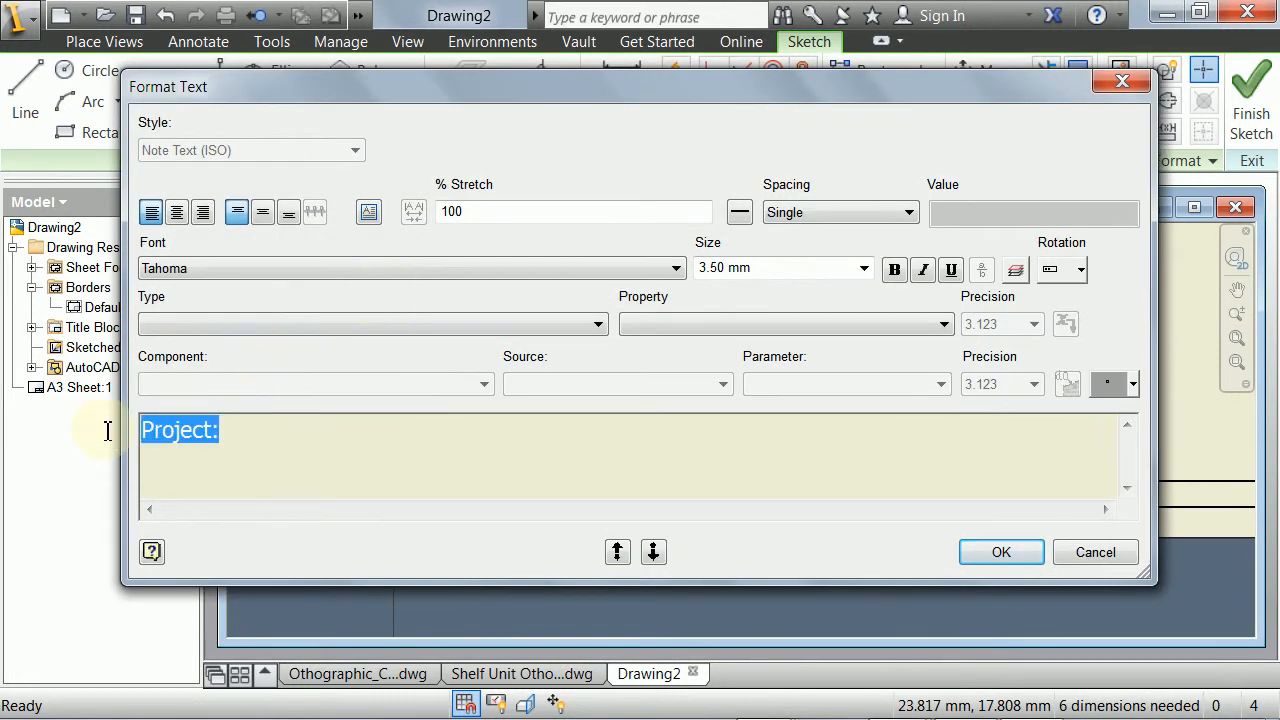
pyautogui.click(864, 268)
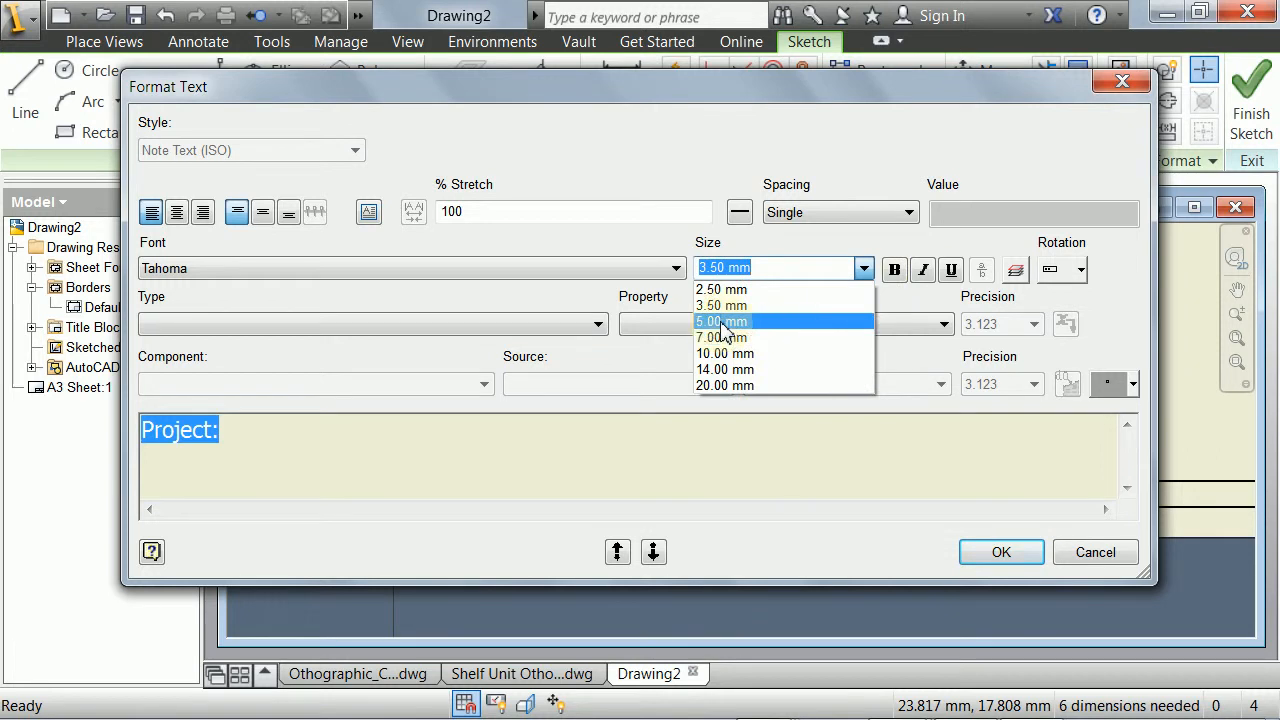
pyautogui.click(725, 320)
pyautogui.click(895, 270)
pyautogui.click(999, 552)
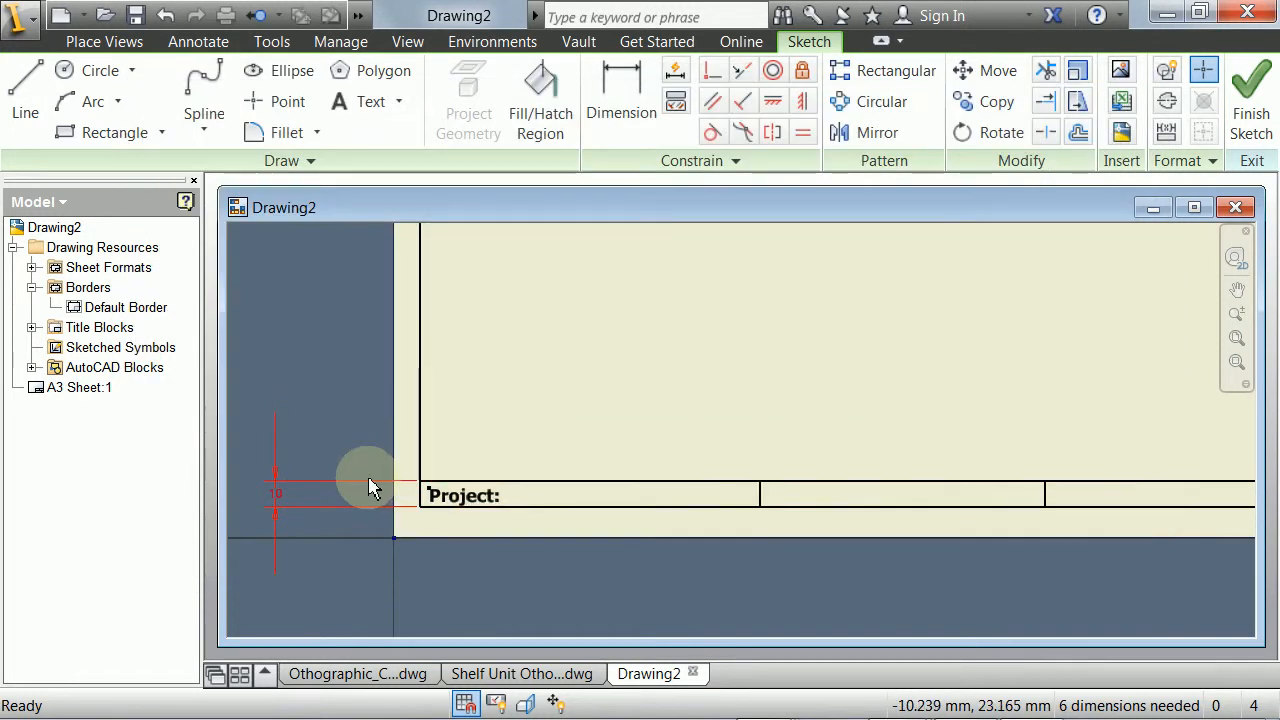
# - Reposition the enlarged "Project:" text so it sits neatly within the first cell, and dismiss the save reminder
pyautogui.scroll(3, 508, 486)
pyautogui.click(403, 505)
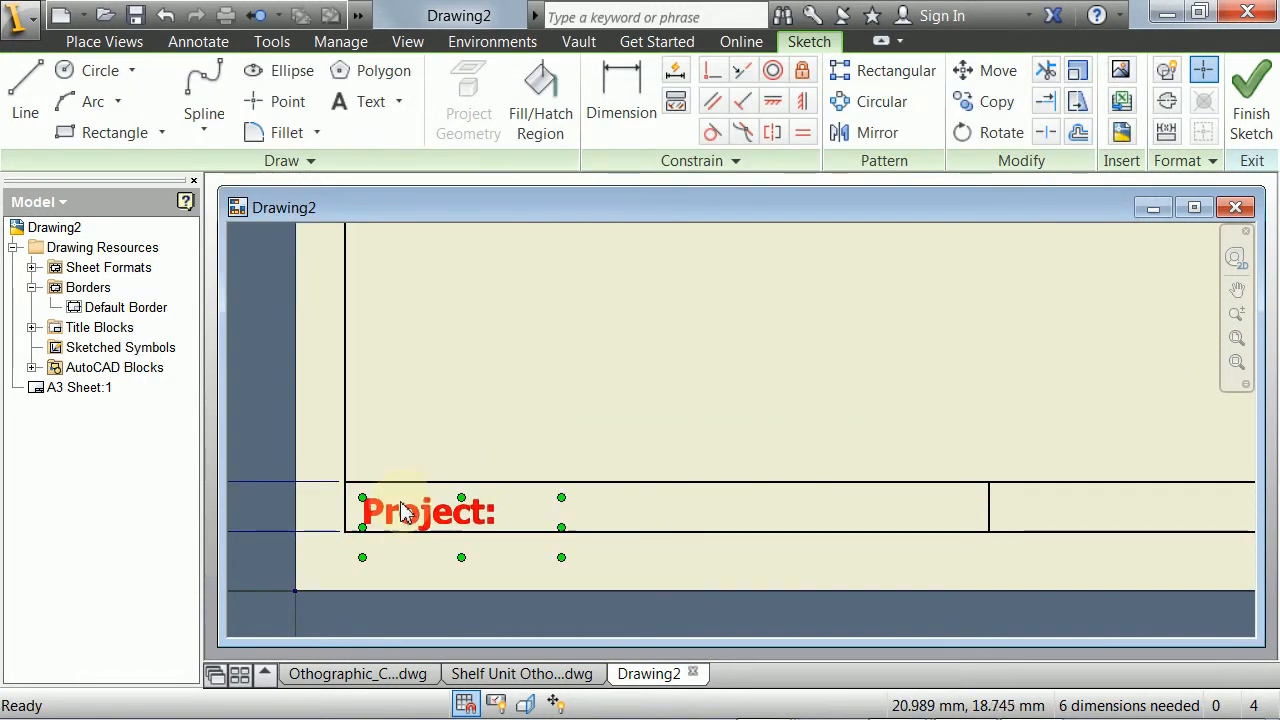
pyautogui.moveTo(405, 512); pyautogui.dragTo(405, 514)
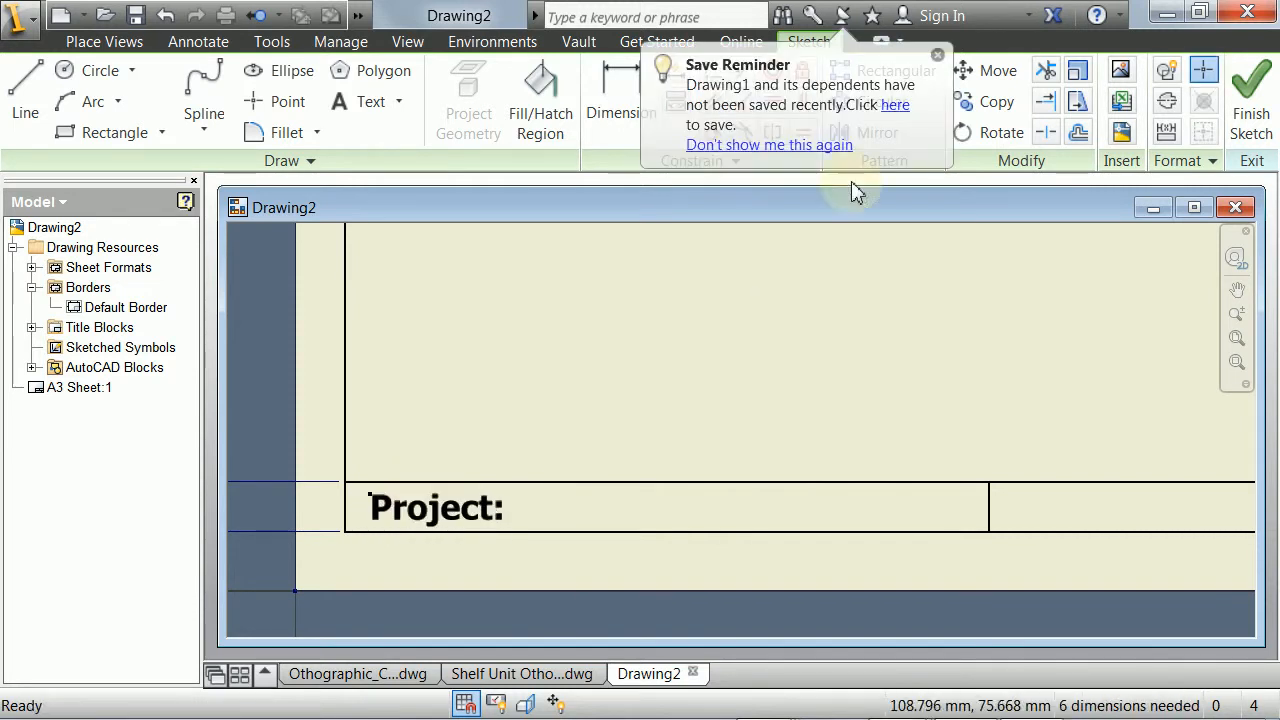
pyautogui.click(937, 54)
pyautogui.scroll(-3, 650, 428)
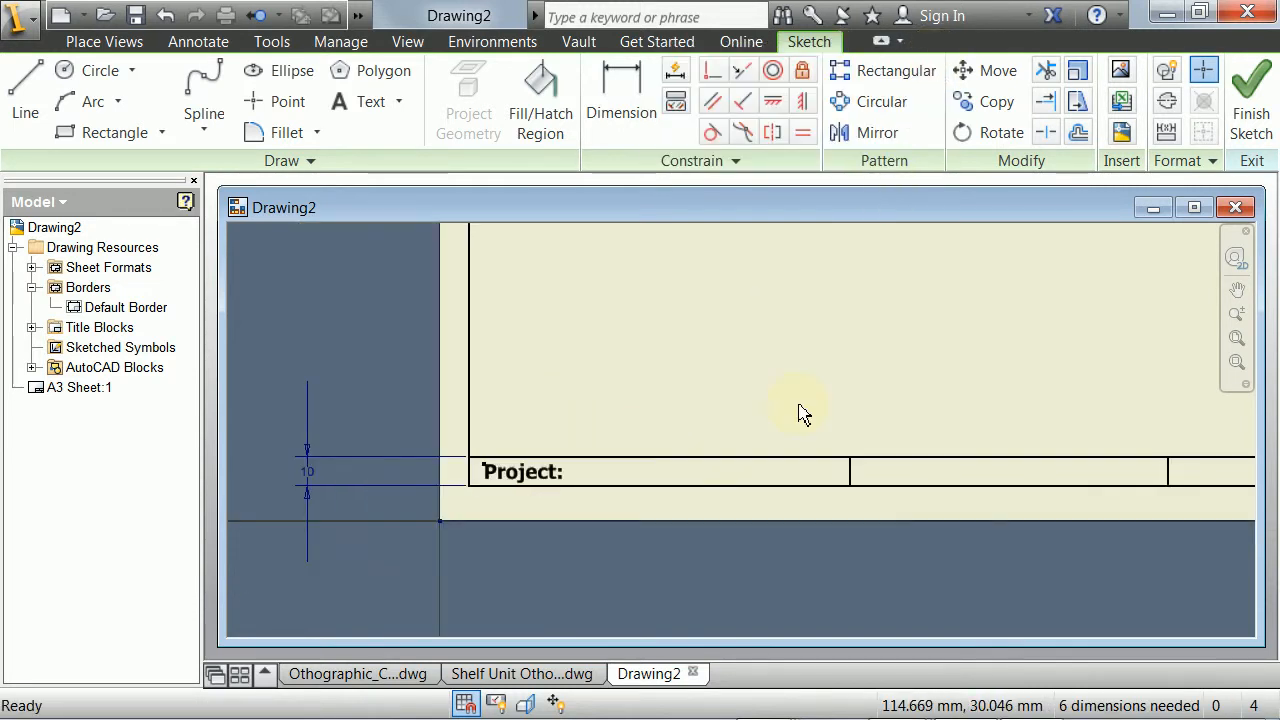
# - Copy the "Project:" text and place the duplicate in the second cell of the bottom strip
pyautogui.moveTo(800, 414); pyautogui.dragTo(634, 331, button='middle')
pyautogui.click(360, 410)
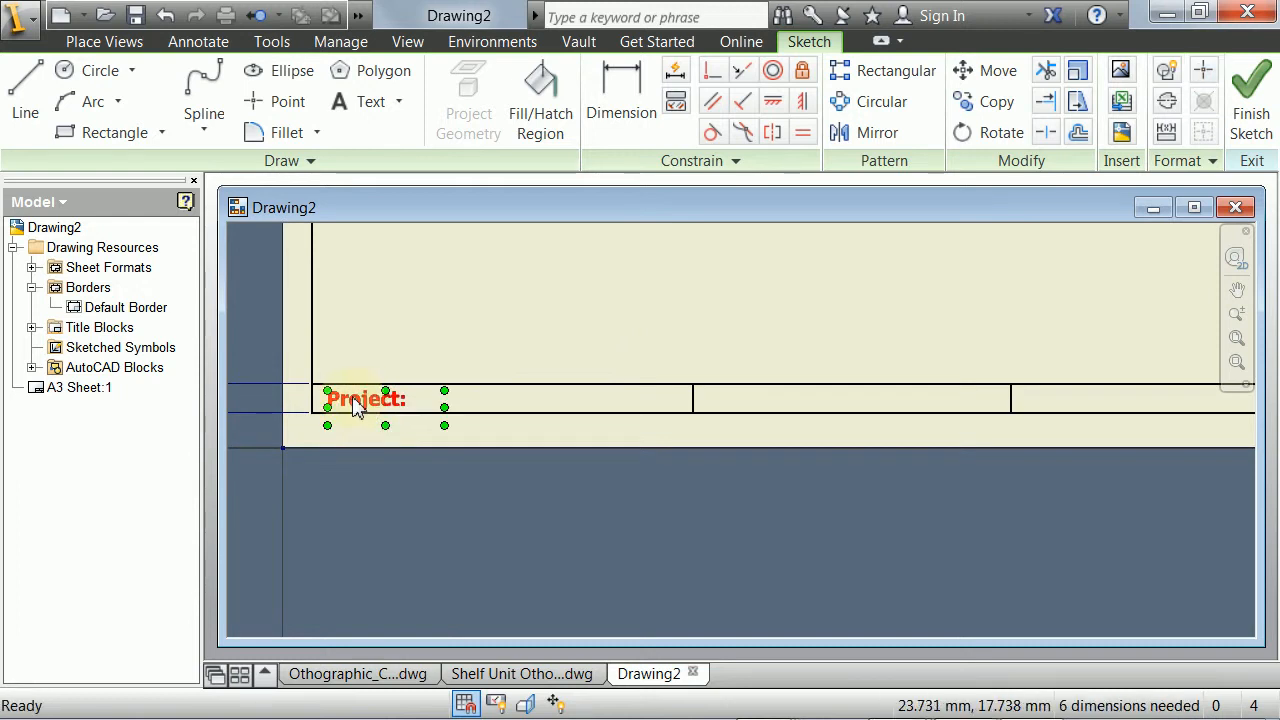
pyautogui.rightClick(355, 408)
pyautogui.click(745, 478)
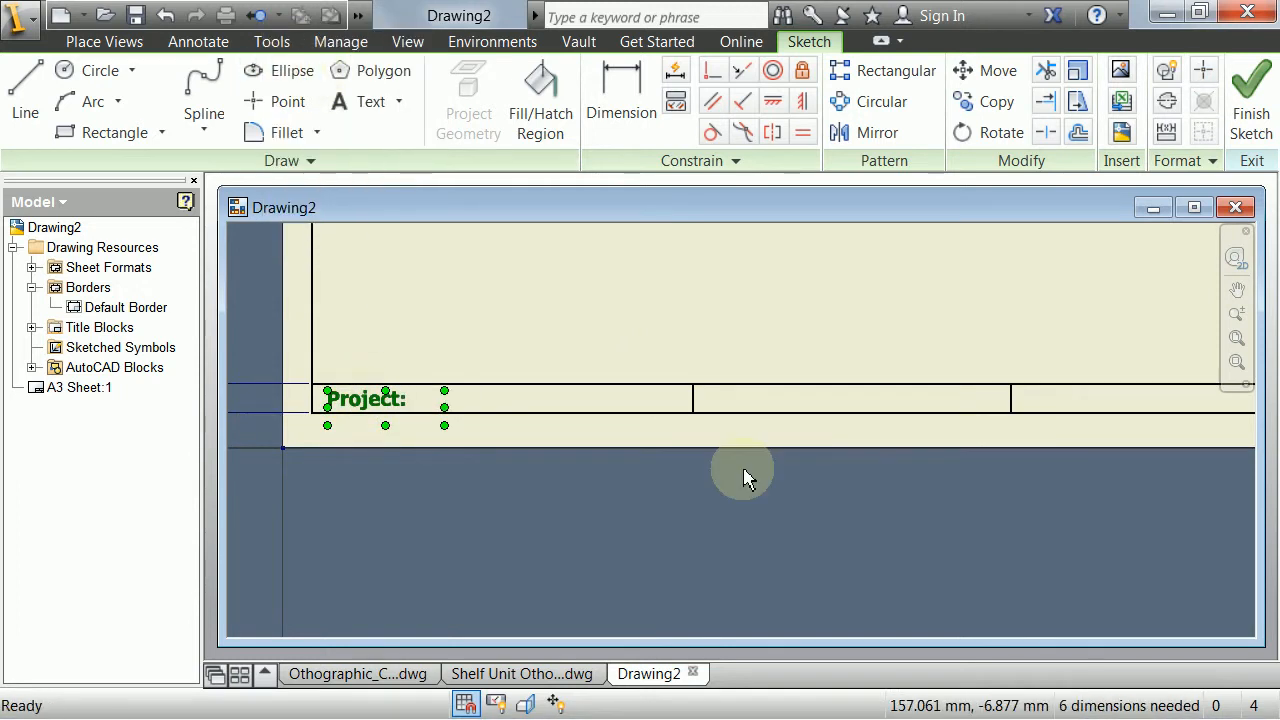
pyautogui.click(703, 289)
pyautogui.rightClick(734, 300)
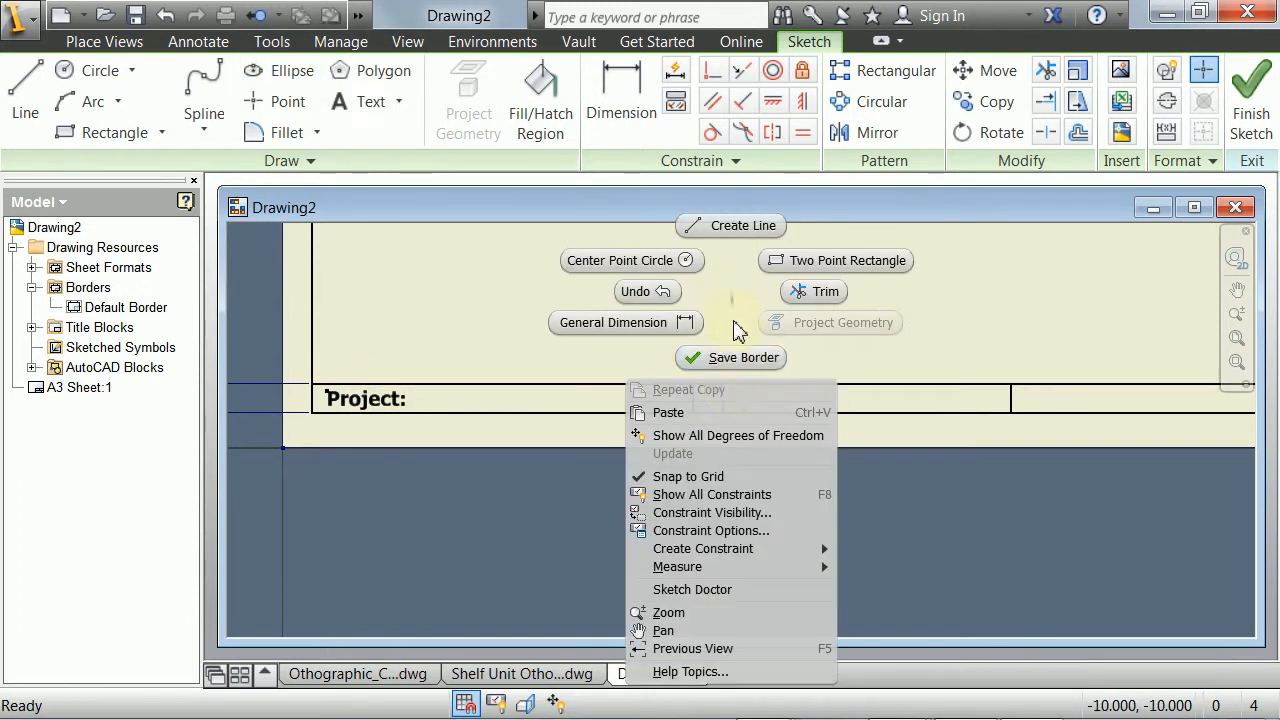
pyautogui.click(668, 412)
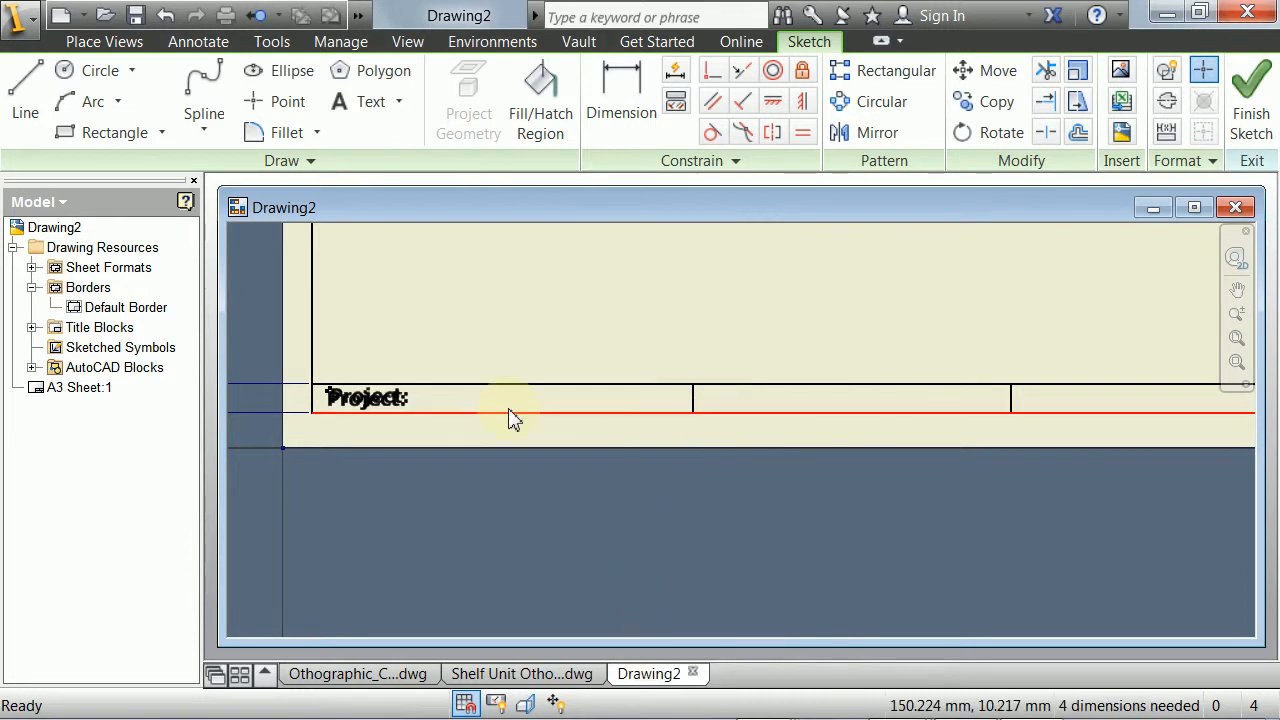
pyautogui.moveTo(370, 400); pyautogui.dragTo(754, 400)
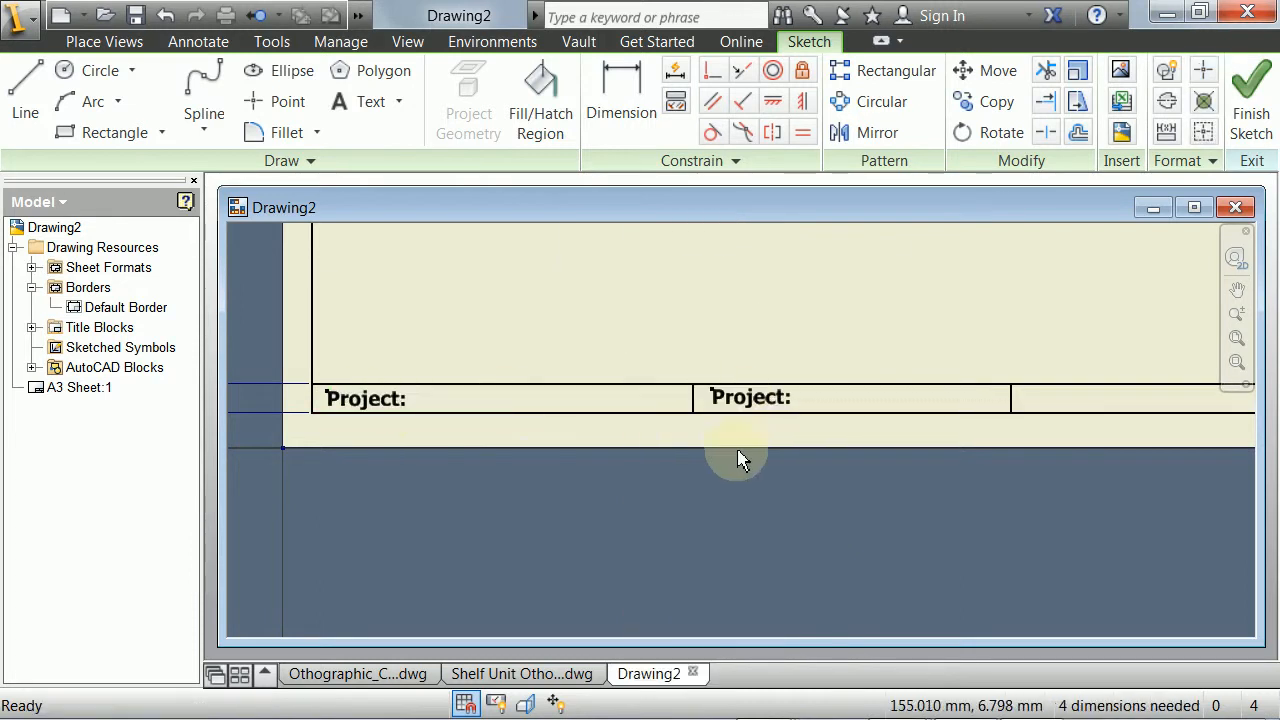
# - Change the duplicated text in the second cell to "Drawing Type:"
pyautogui.scroll(5, 739, 456)
pyautogui.moveTo(722, 349); pyautogui.dragTo(738, 468, button='middle')
pyautogui.moveTo(735, 354); pyautogui.dragTo(716, 362)
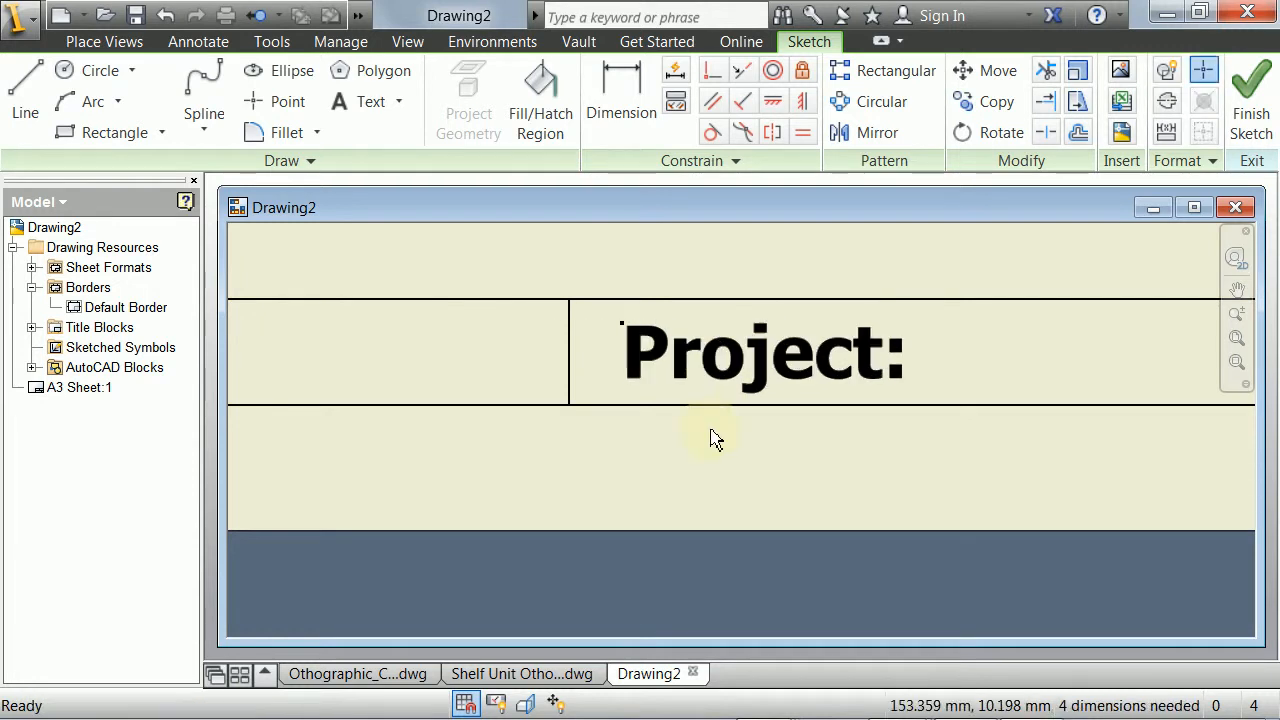
pyautogui.rightClick(714, 366)
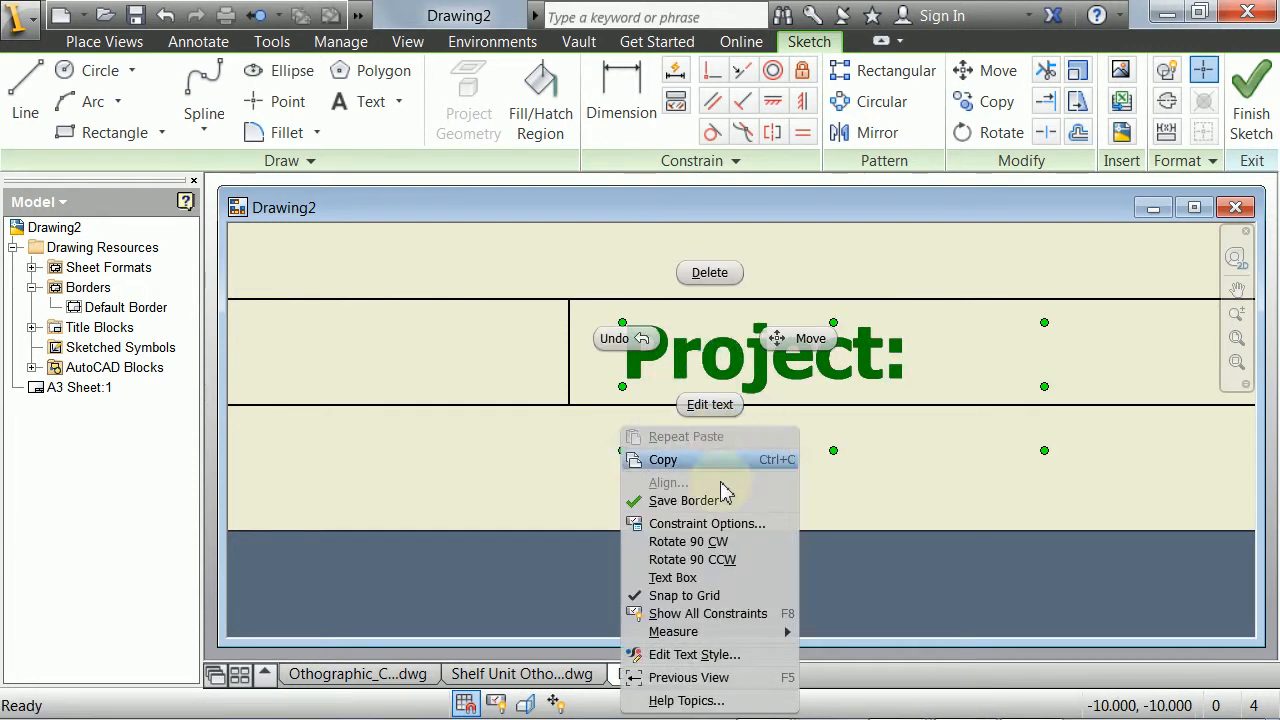
pyautogui.click(714, 455)
pyautogui.doubleClick(725, 405)
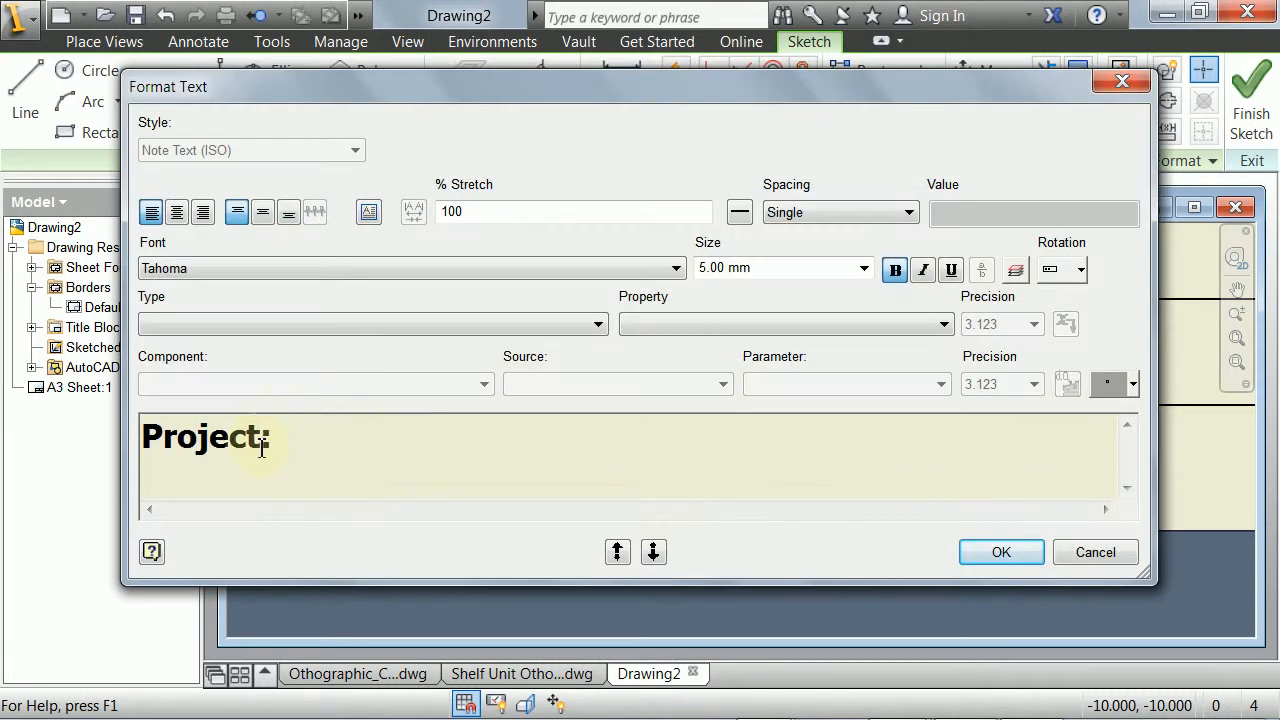
pyautogui.moveTo(270, 440); pyautogui.dragTo(33, 437)
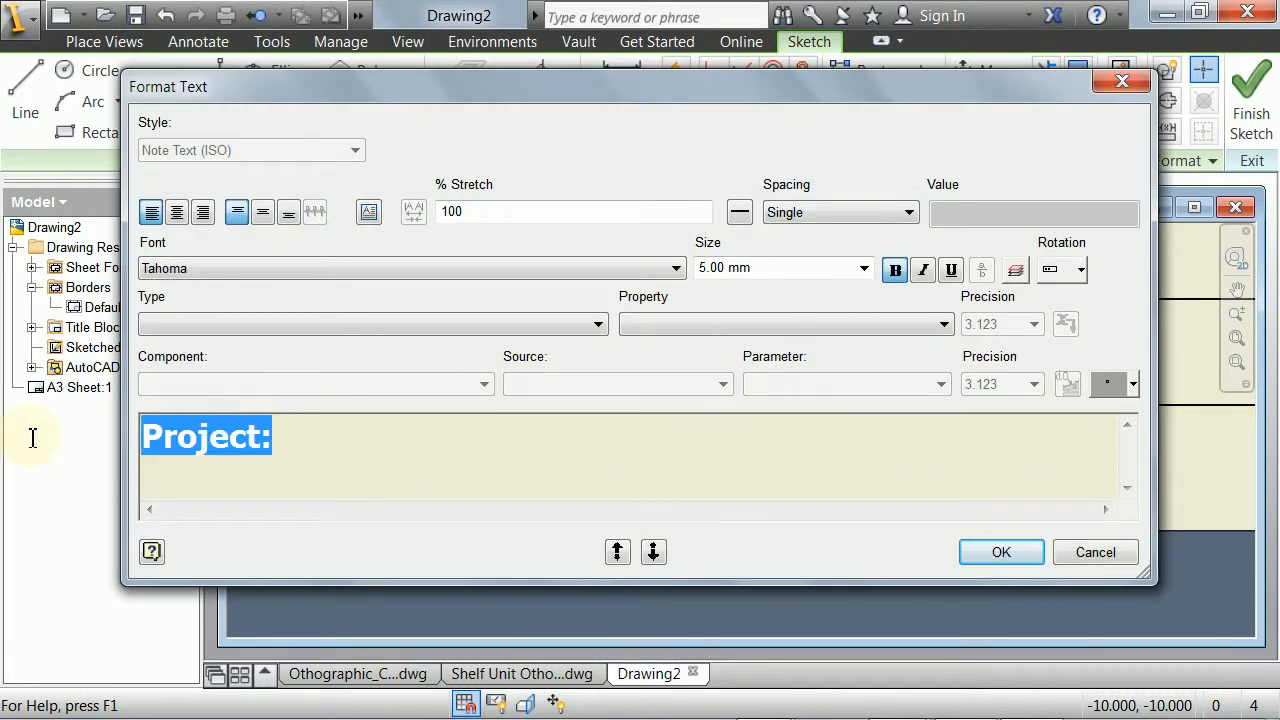
pyautogui.write('O')
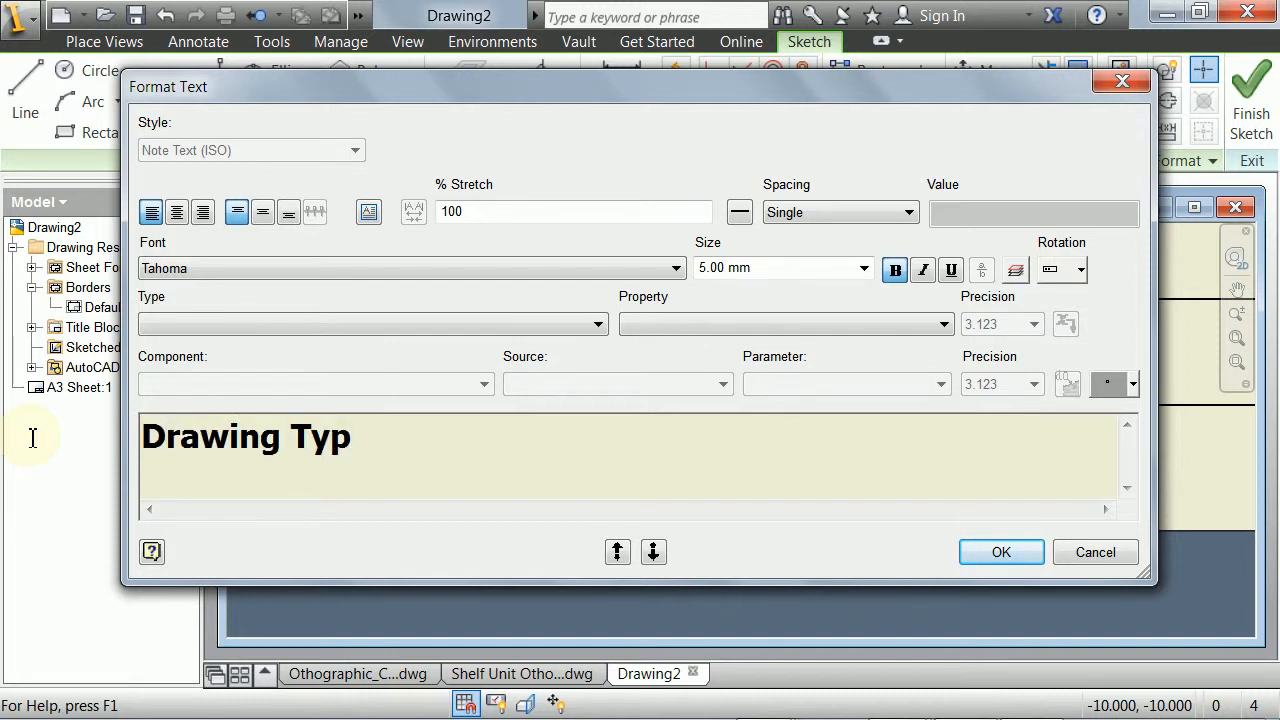
pyautogui.click(993, 553)
# - Widen the "Drawing Type:" text box so the label fits on one line inside the second cell
pyautogui.scroll(-2, 850, 375)
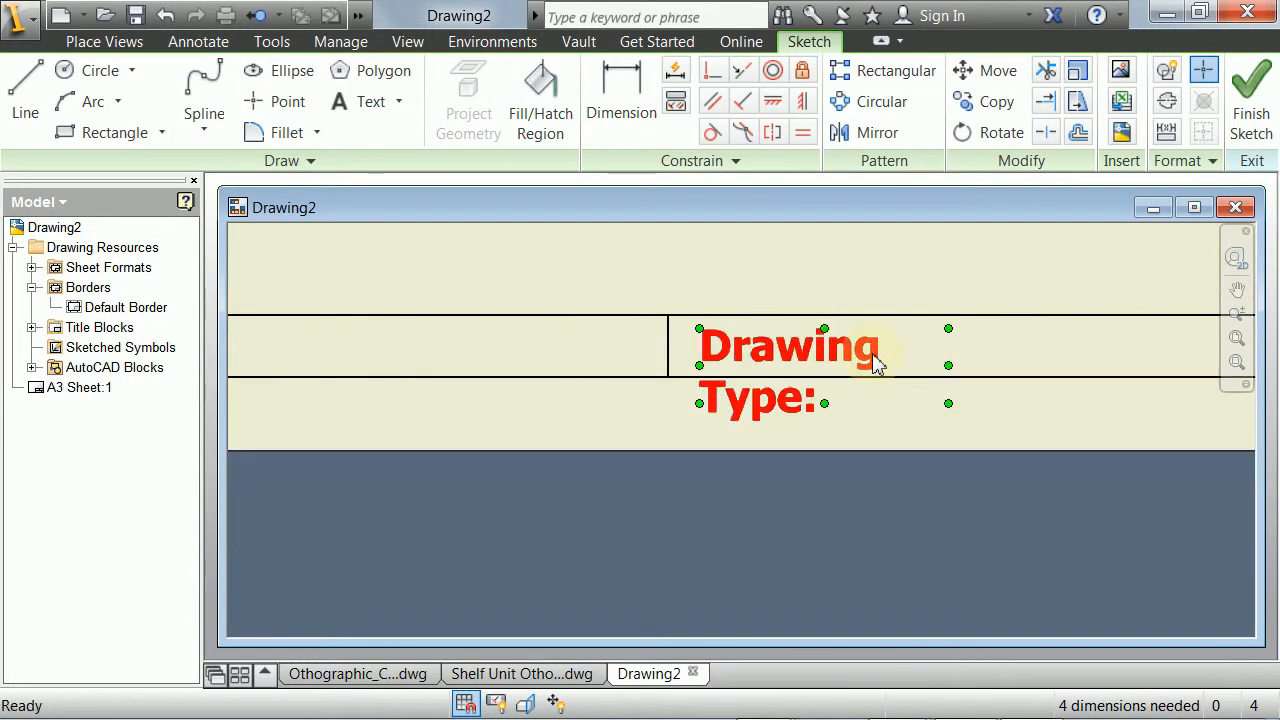
pyautogui.moveTo(871, 360); pyautogui.dragTo(723, 350, button='middle')
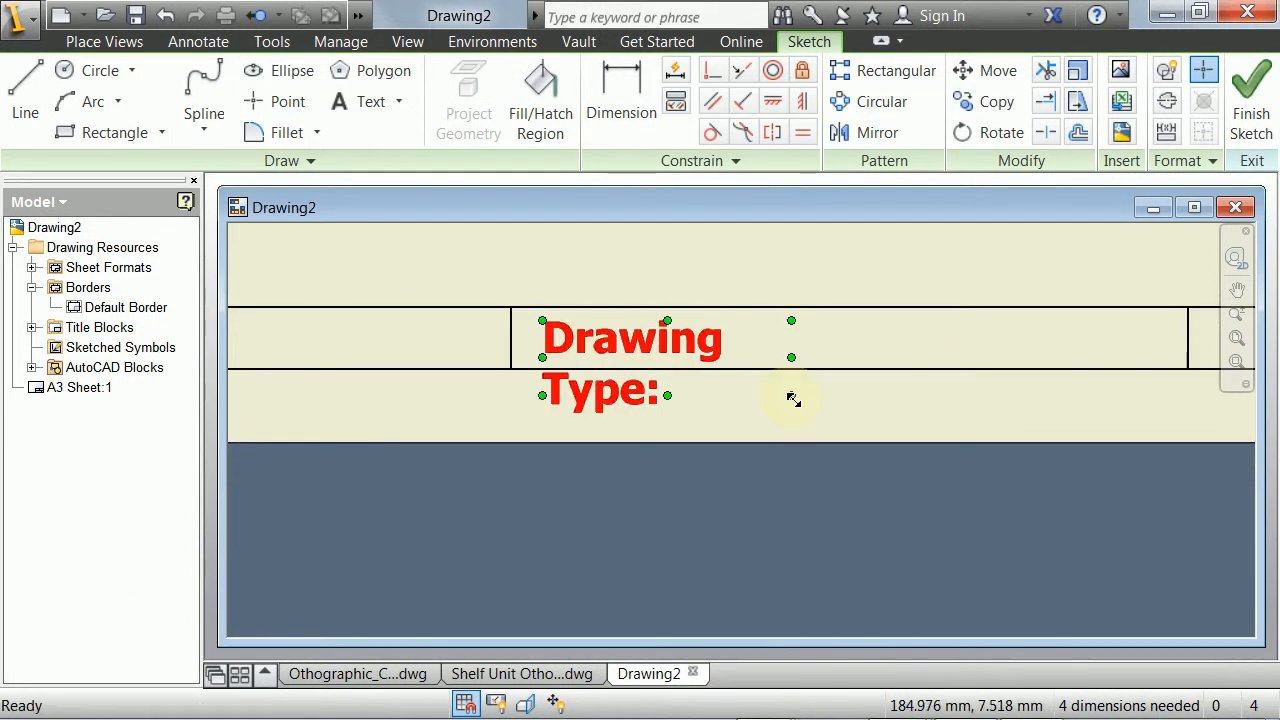
pyautogui.moveTo(792, 396)
pyautogui.mouseDown()
pyautogui.moveTo(950, 395)
pyautogui.moveTo(1003, 376)
pyautogui.mouseUp()
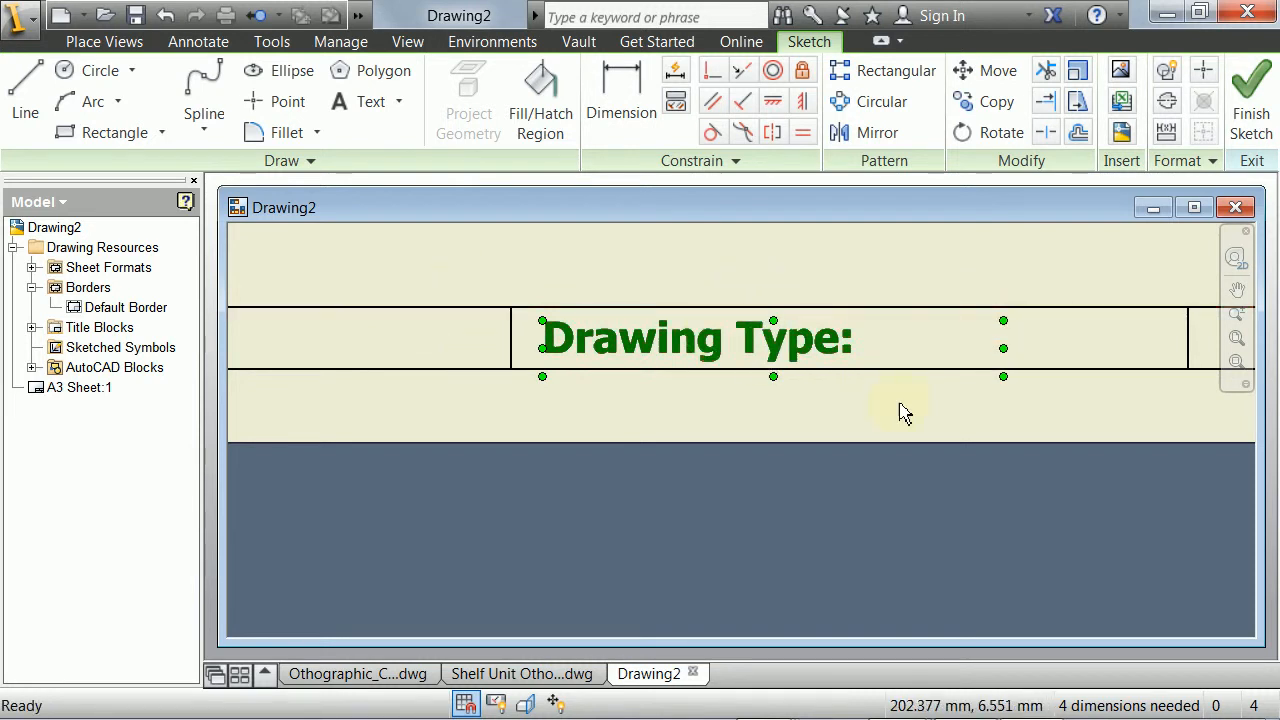
pyautogui.scroll(-2, 903, 406)
pyautogui.scroll(-2, 655, 415)
pyautogui.scroll(2, 656, 415)
pyautogui.moveTo(675, 402); pyautogui.dragTo(740, 403, button='middle')
pyautogui.scroll(-2, 763, 474)
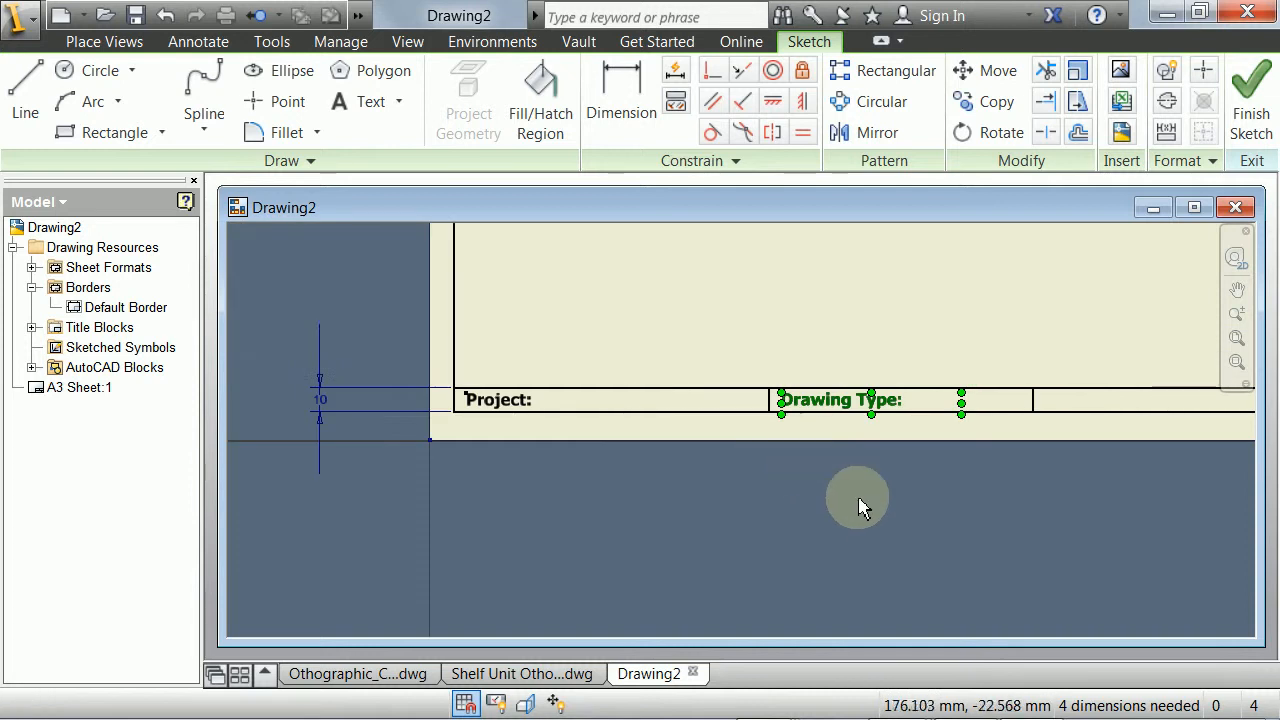
# - Finish the border sketch and save it under the name "Shelf Unit Border"
pyautogui.moveTo(869, 329)
pyautogui.mouseDown(button='middle')
pyautogui.moveTo(589, 300)
pyautogui.moveTo(704, 314)
pyautogui.moveTo(721, 374)
pyautogui.mouseUp(button='middle')
pyautogui.click(1251, 112)
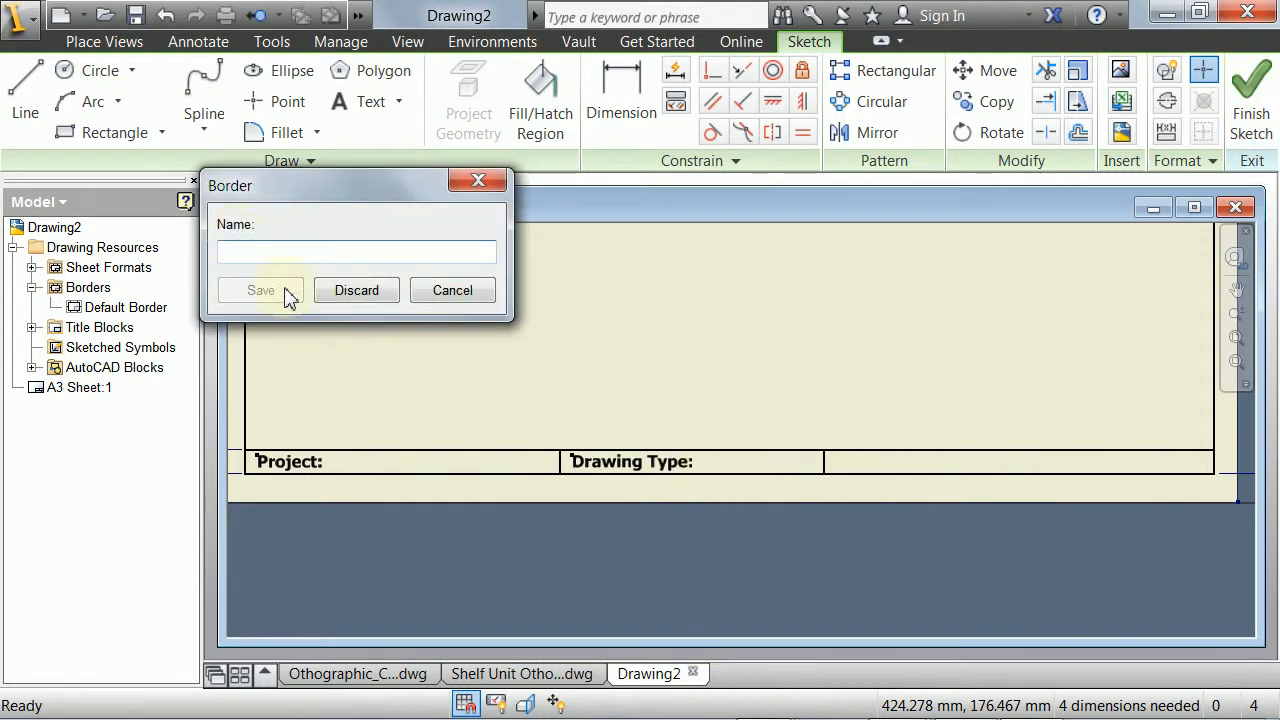
pyautogui.moveTo(252, 199); pyautogui.dragTo(341, 236)
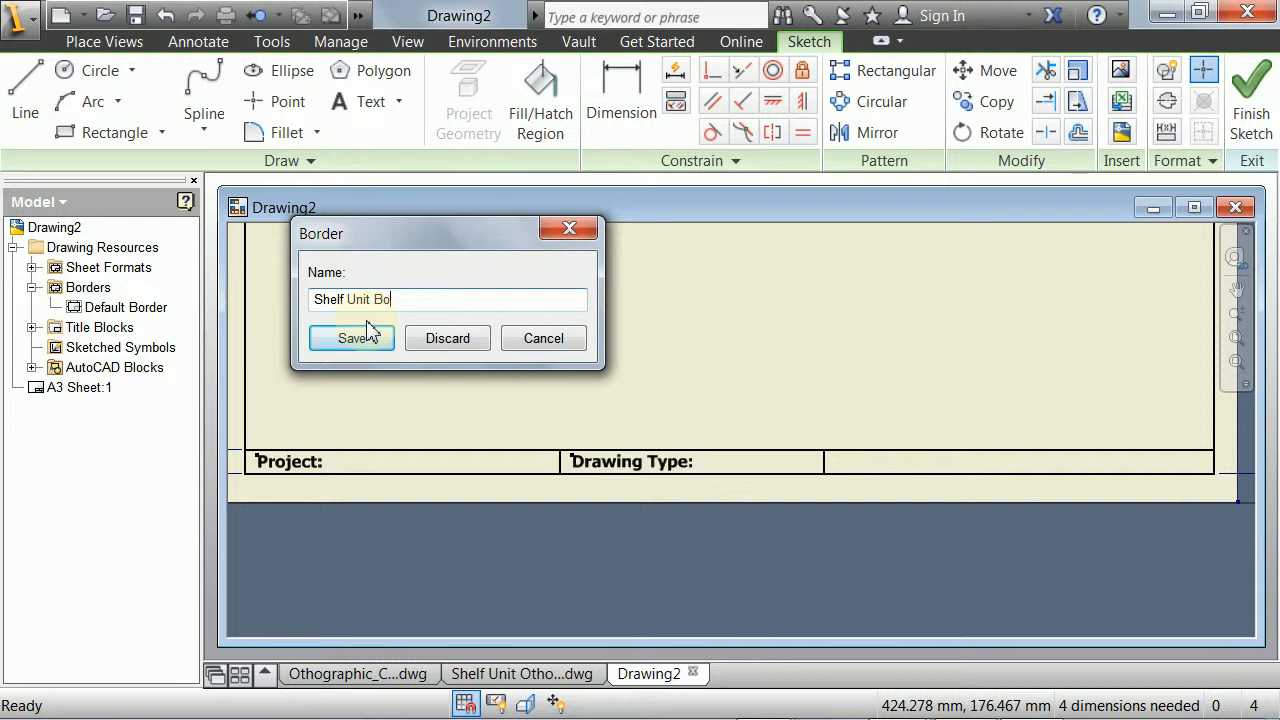
pyautogui.click(380, 337)
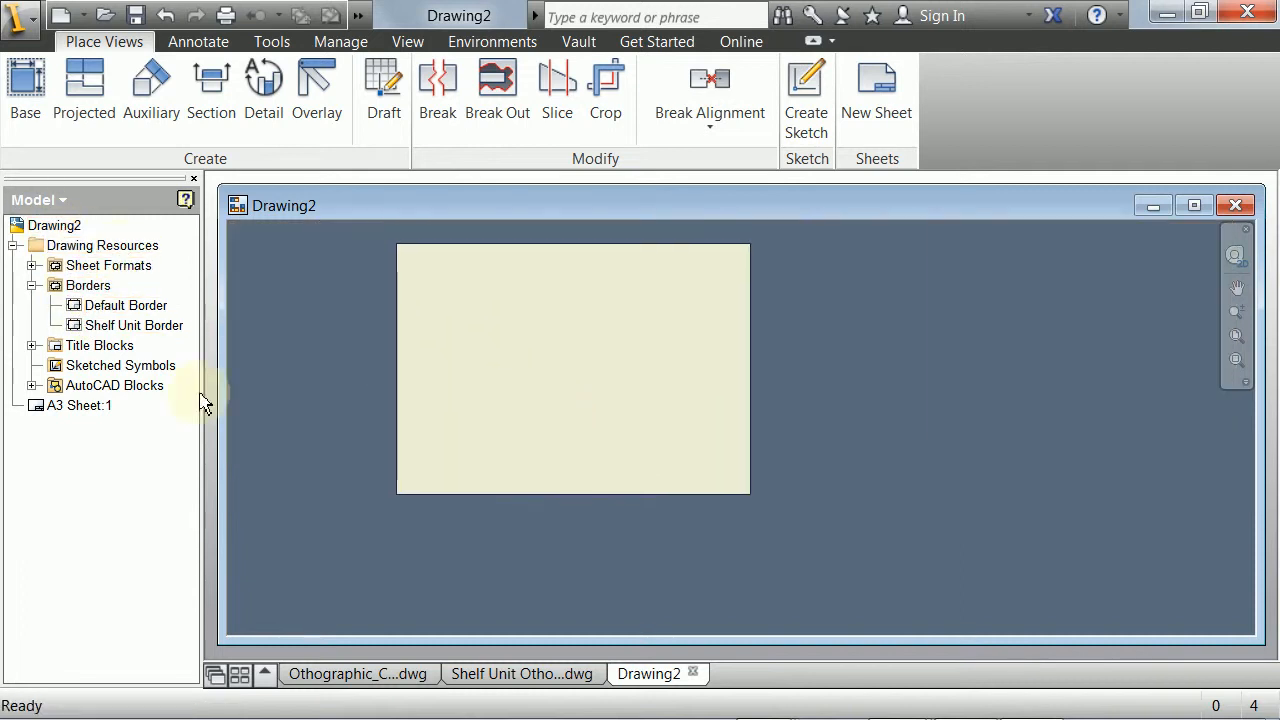
# - Insert the Shelf Unit Border onto the A3 sheet and check its title strip
pyautogui.rightClick(90, 326)
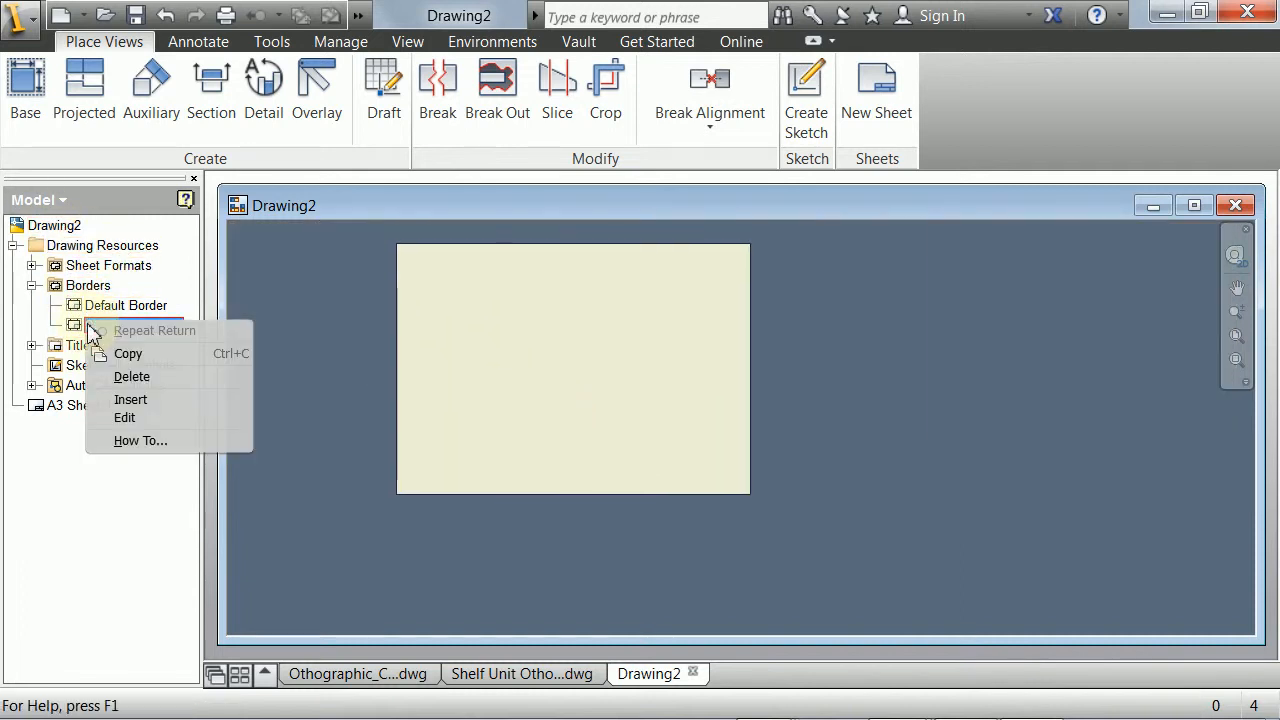
pyautogui.click(137, 583)
pyautogui.rightClick(93, 330)
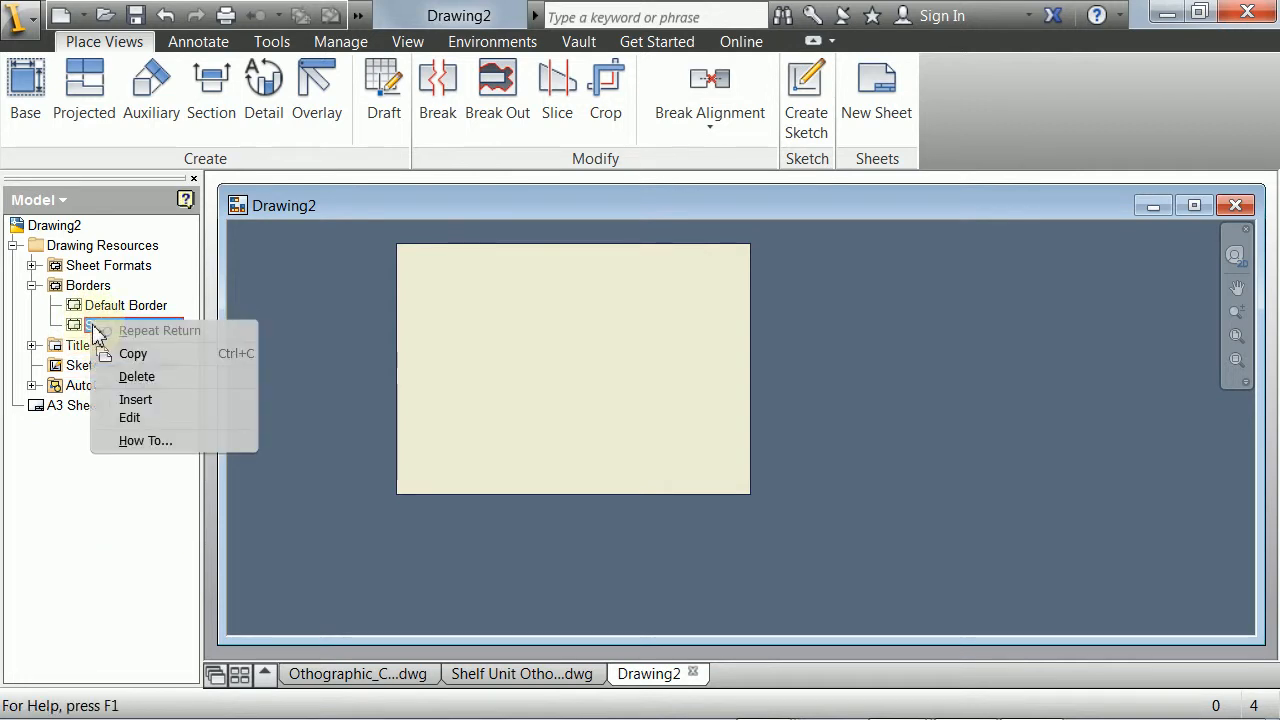
pyautogui.click(125, 326)
pyautogui.rightClick(101, 325)
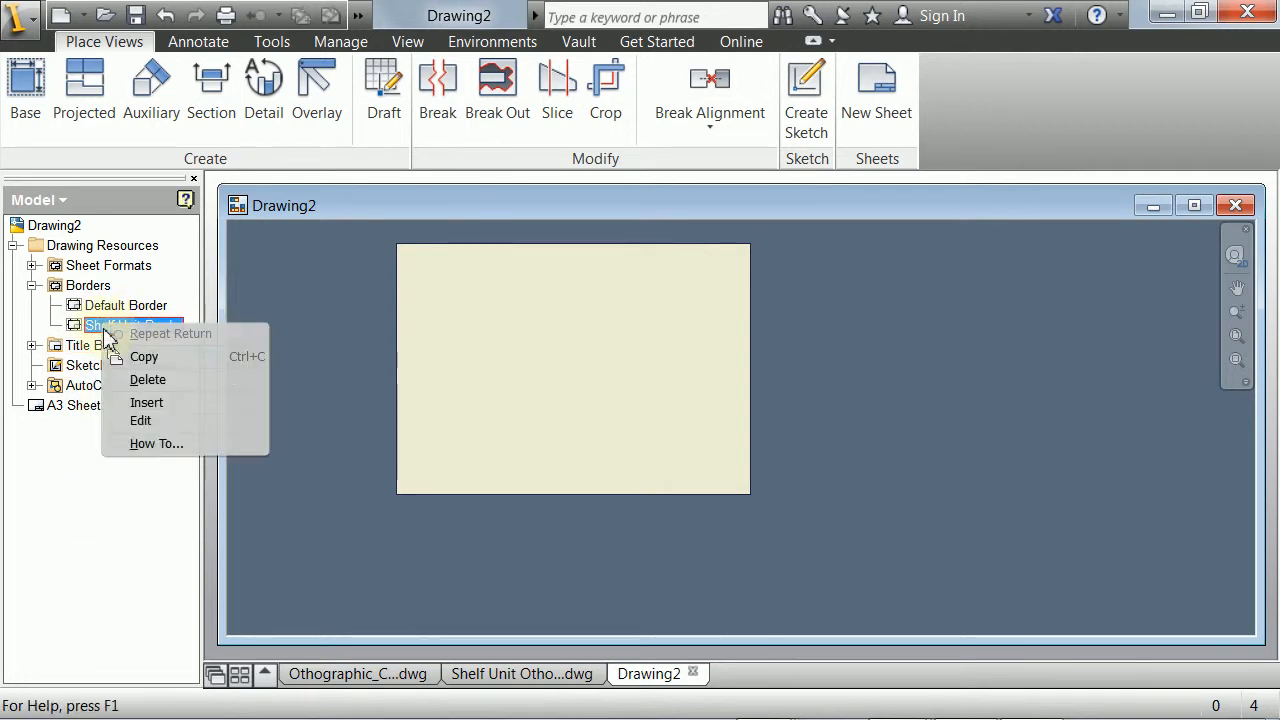
pyautogui.click(172, 403)
pyautogui.scroll(3, 586, 431)
pyautogui.scroll(-3, 549, 466)
pyautogui.moveTo(549, 466)
pyautogui.mouseDown(button='middle')
pyautogui.moveTo(529, 425)
pyautogui.moveTo(557, 494)
pyautogui.mouseUp(button='middle')
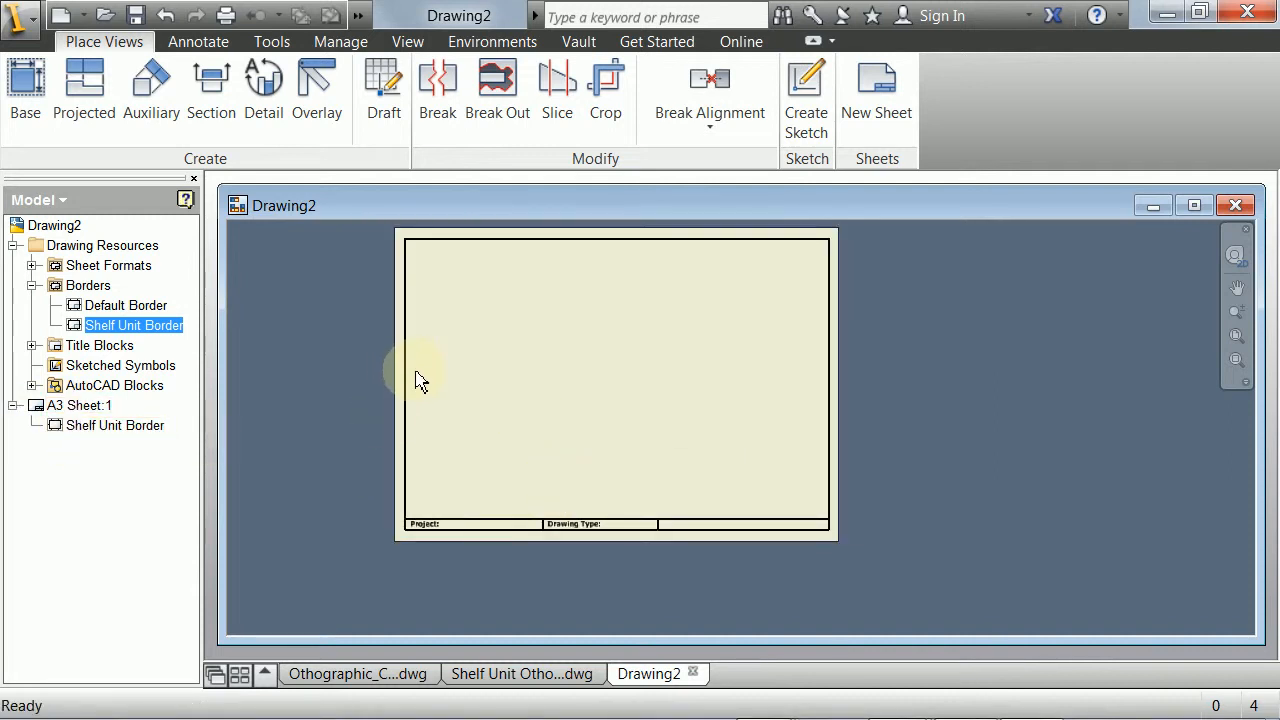
pyautogui.scroll(3, 419, 377)
pyautogui.click(389, 466)
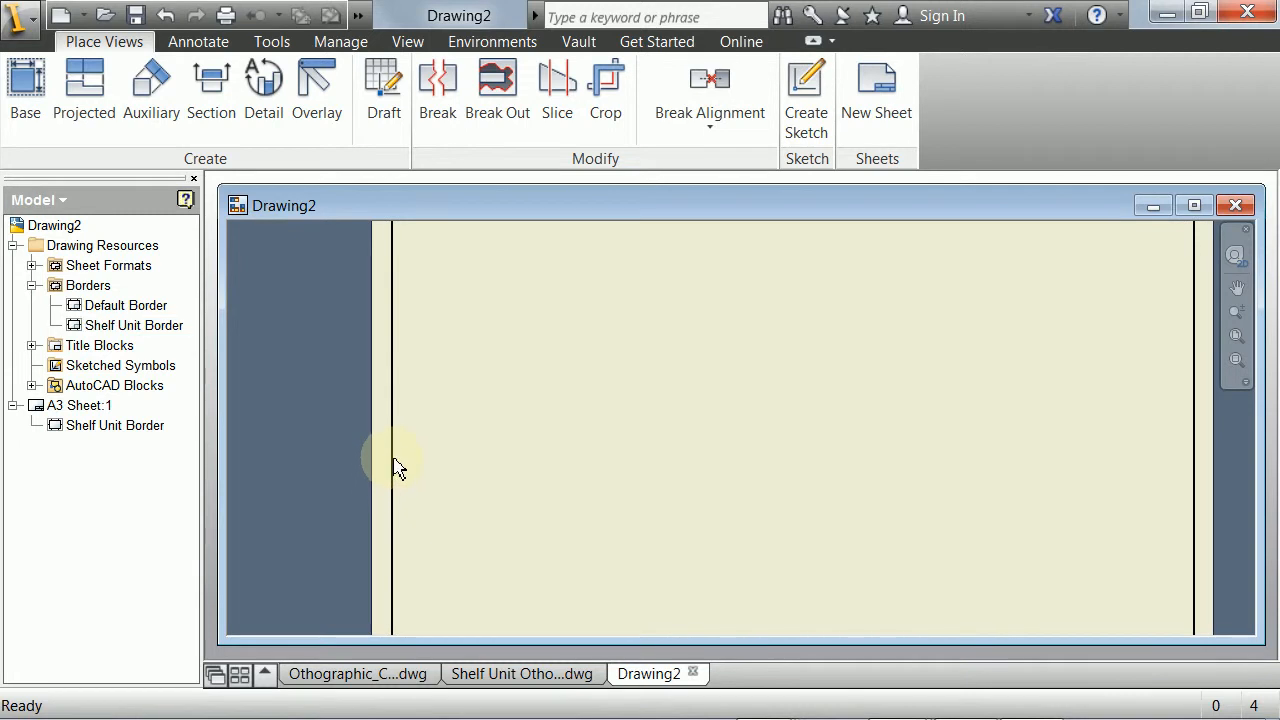
pyautogui.scroll(-3, 398, 468)
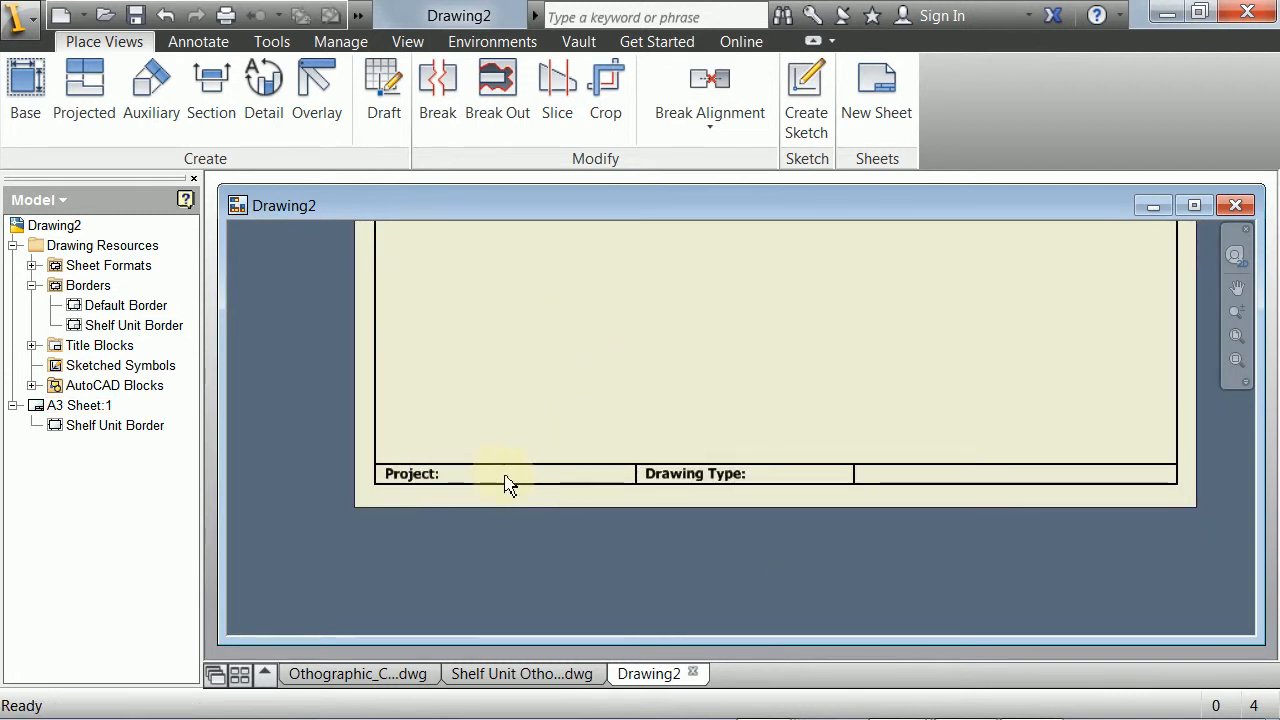
# - Open the Shelf Unit Border definition for editing and copy the "Drawing Type:" text into the third title strip cell
pyautogui.rightClick(88, 425)
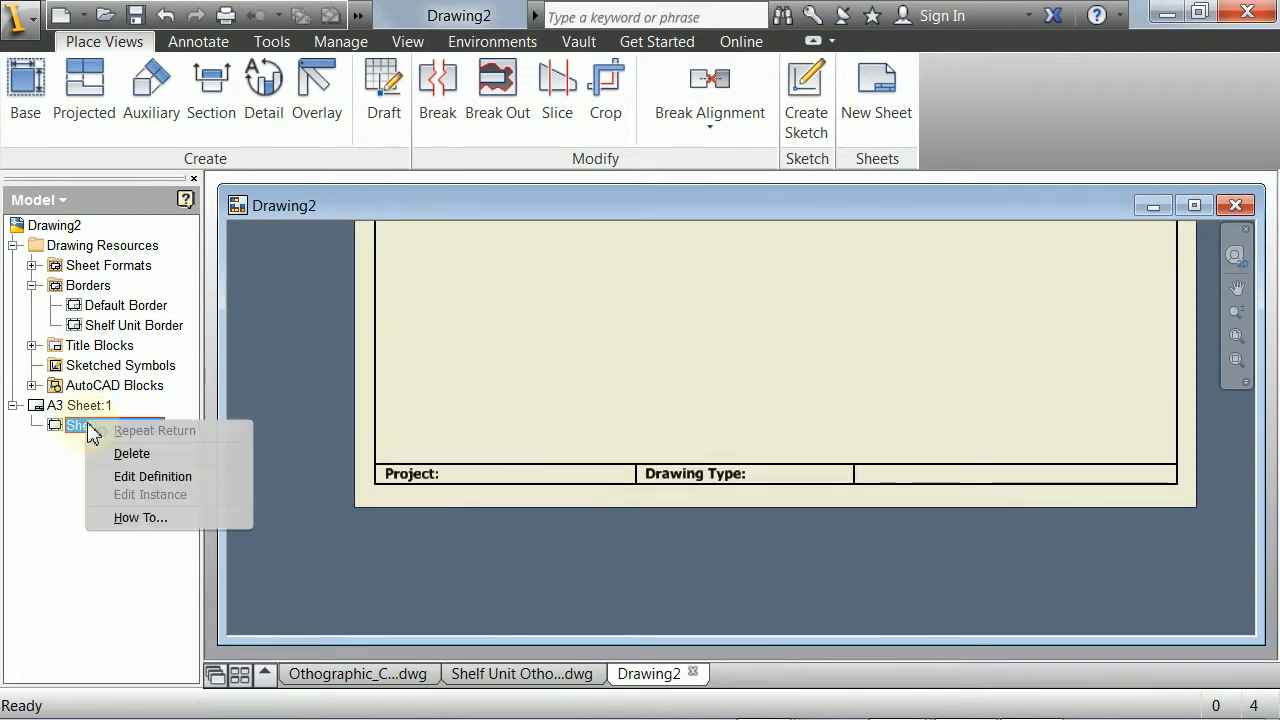
pyautogui.click(140, 477)
pyautogui.scroll(3, 677, 571)
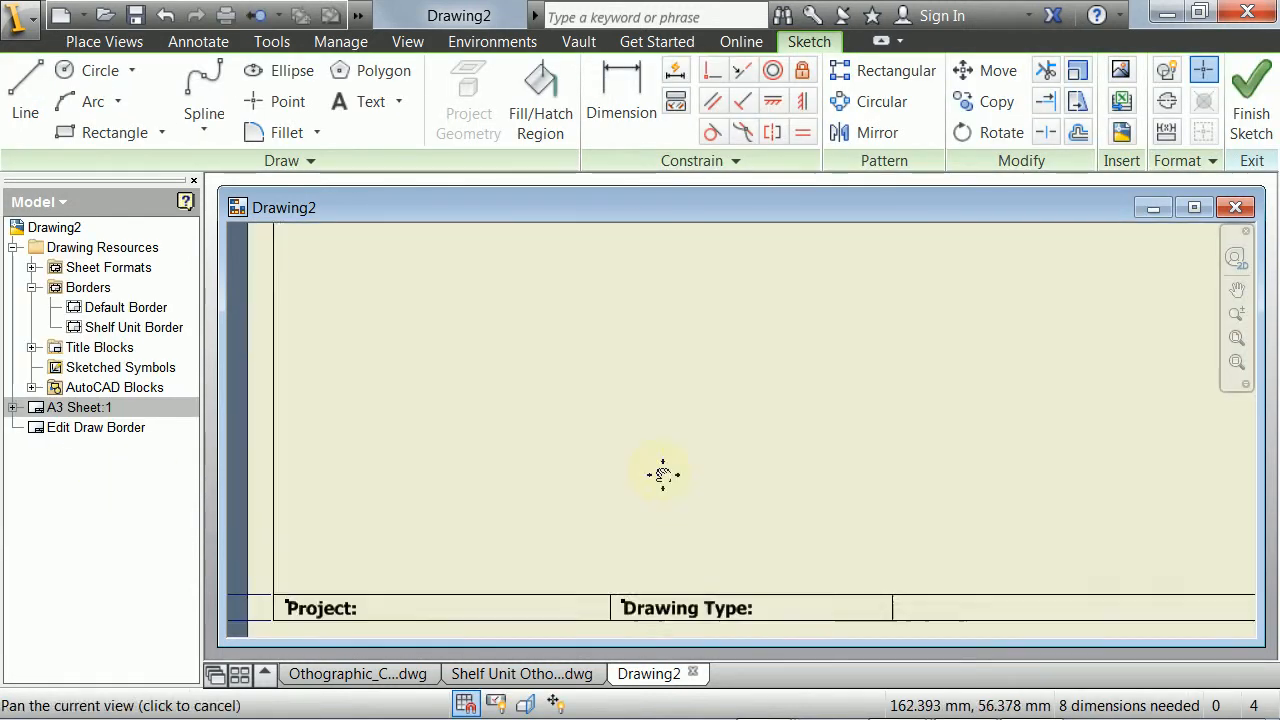
pyautogui.moveTo(660, 474); pyautogui.dragTo(643, 459, button='middle')
pyautogui.click(630, 435)
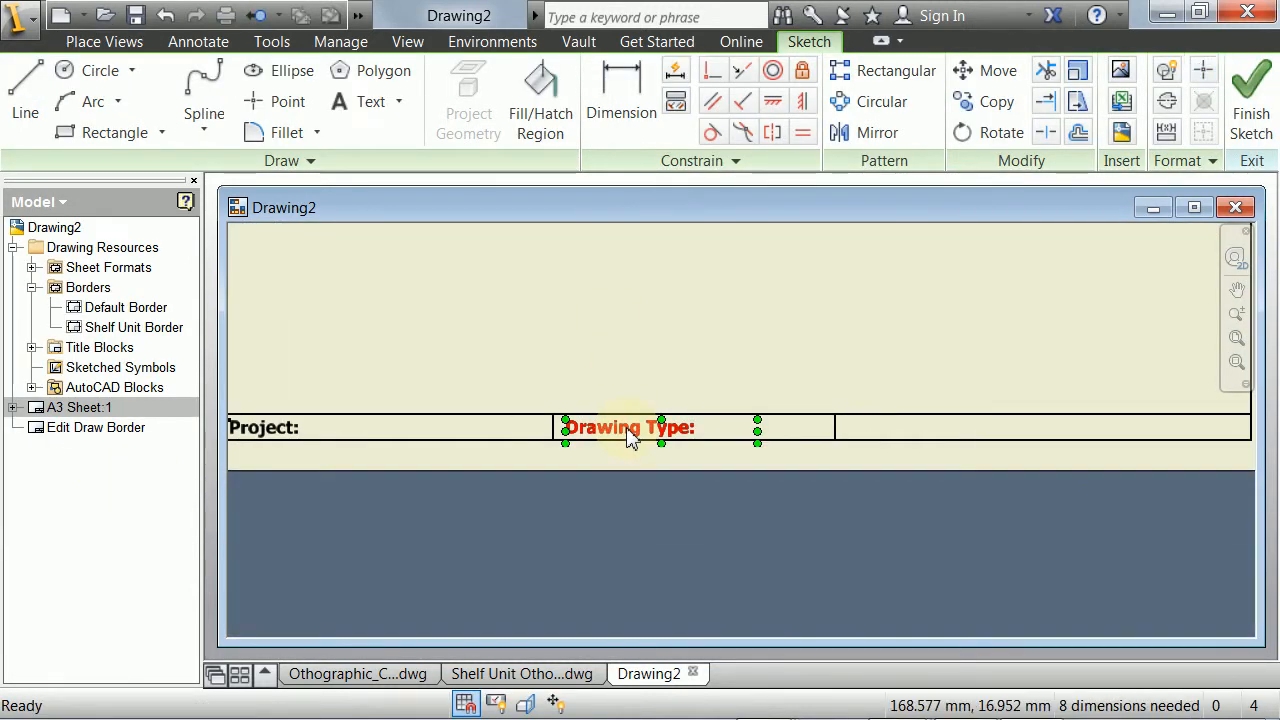
pyautogui.rightClick(628, 440)
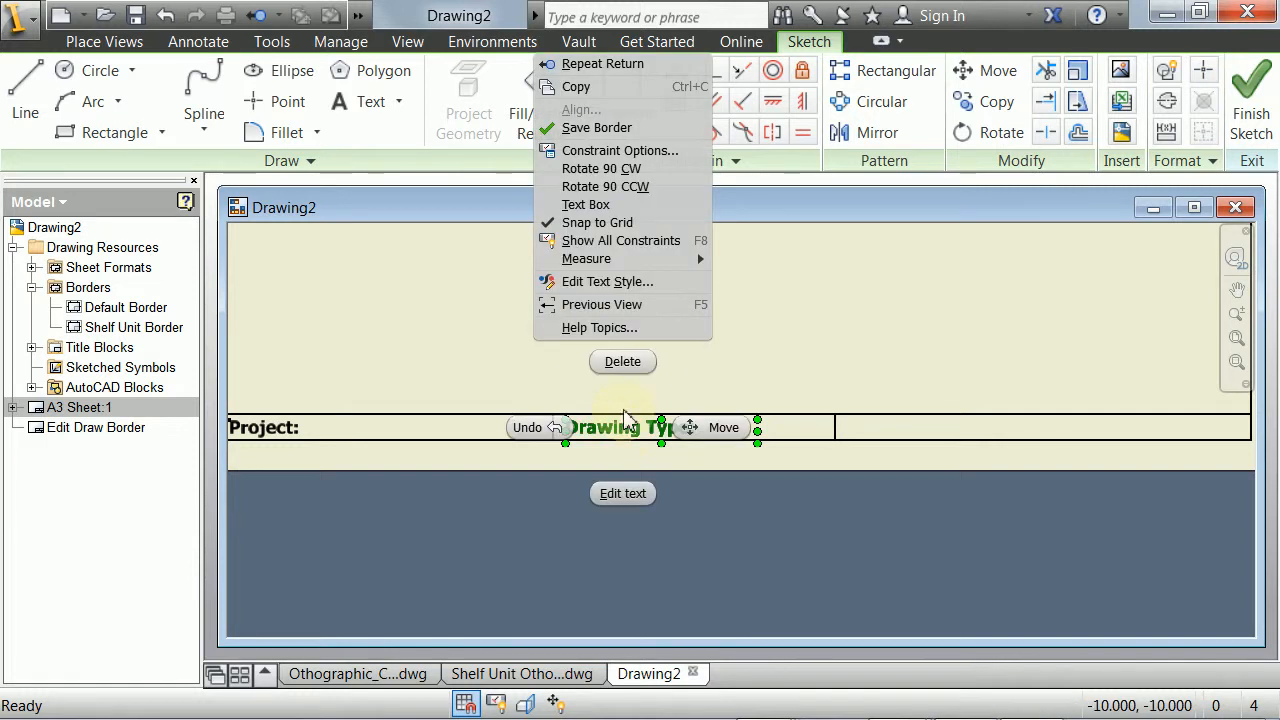
pyautogui.click(862, 346)
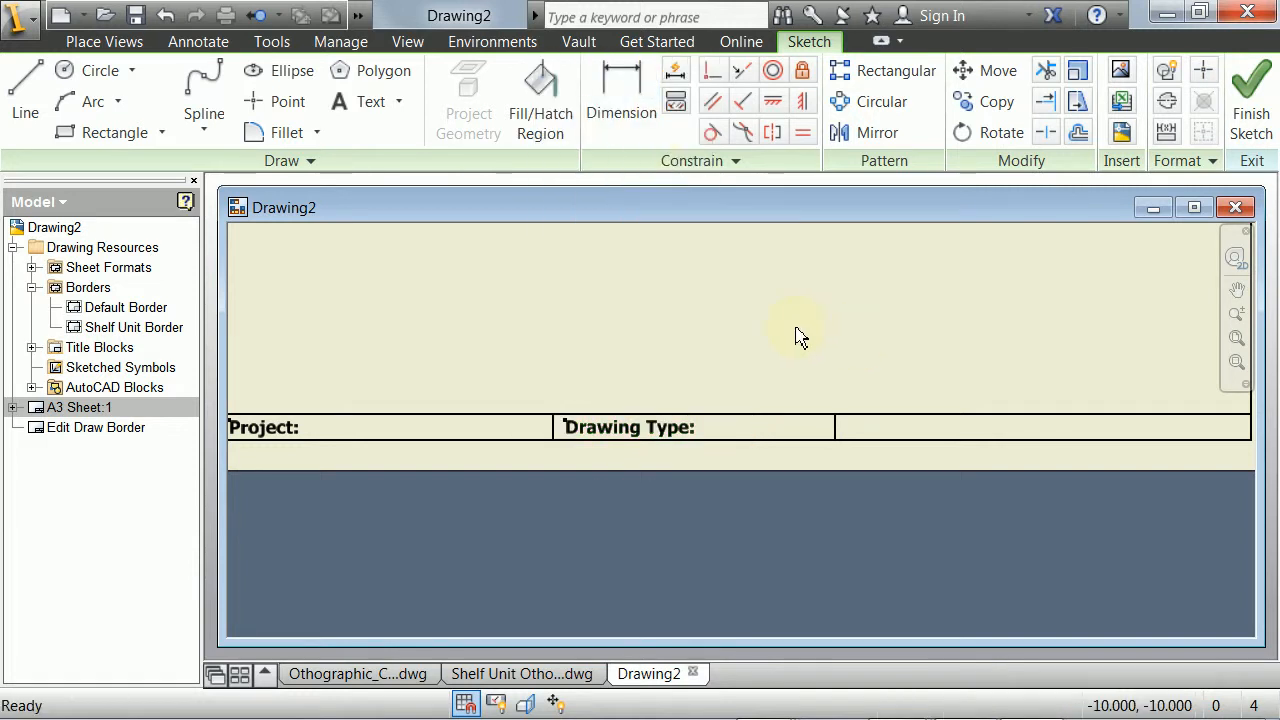
pyautogui.rightClick(695, 320)
pyautogui.click(622, 443)
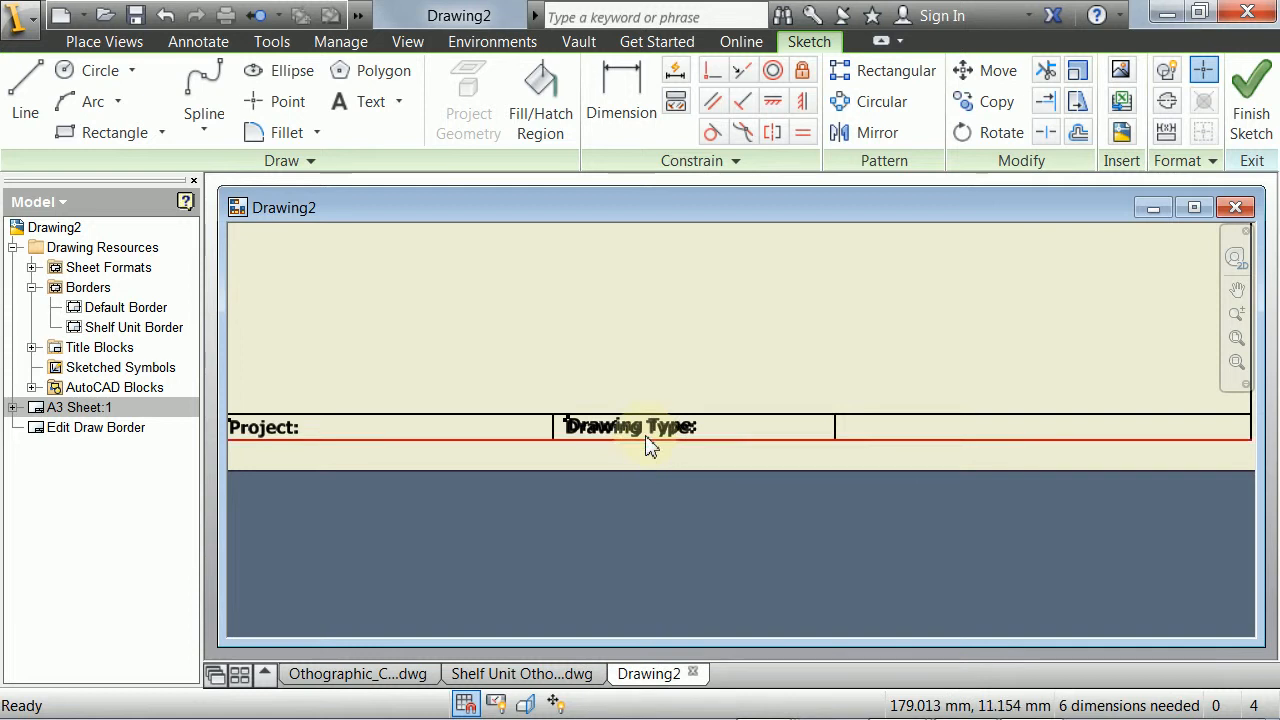
pyautogui.moveTo(623, 437)
pyautogui.mouseDown()
pyautogui.moveTo(905, 437)
pyautogui.moveTo(843, 449)
pyautogui.mouseUp()
pyautogui.scroll(2, 880, 437)
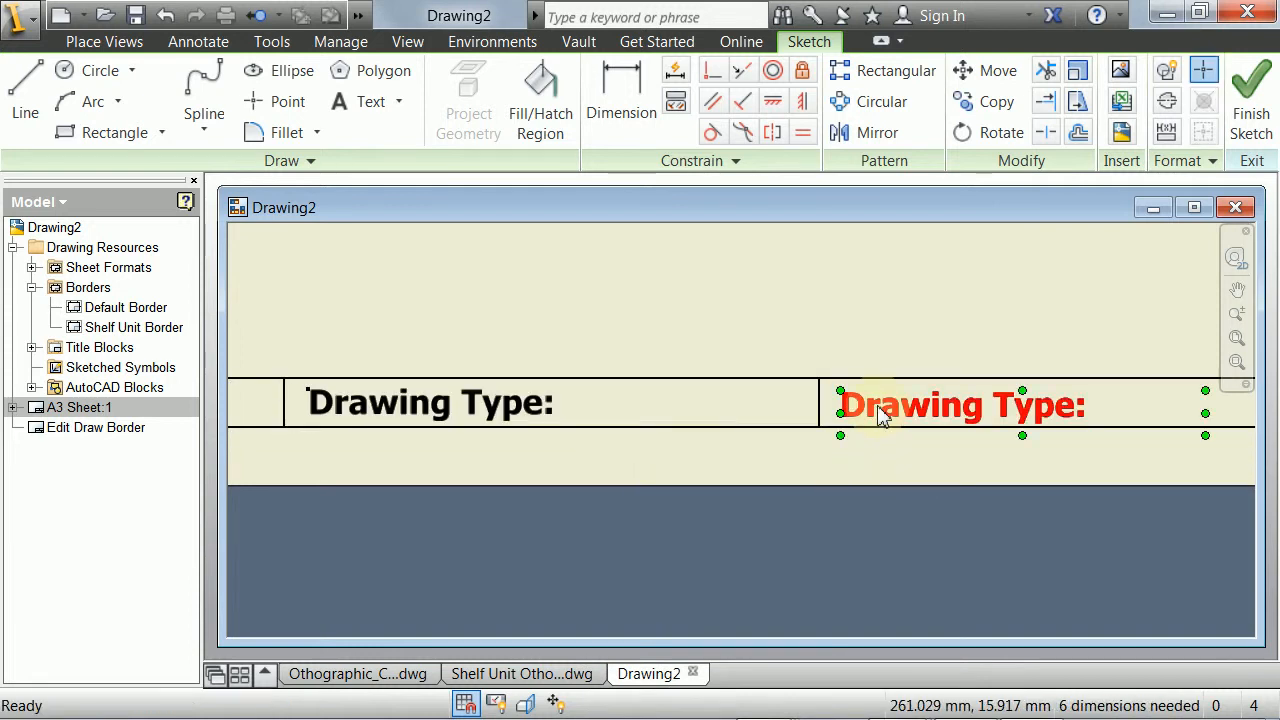
# - Change the duplicated text in the third cell to "Name:"
pyautogui.doubleClick(880, 418)
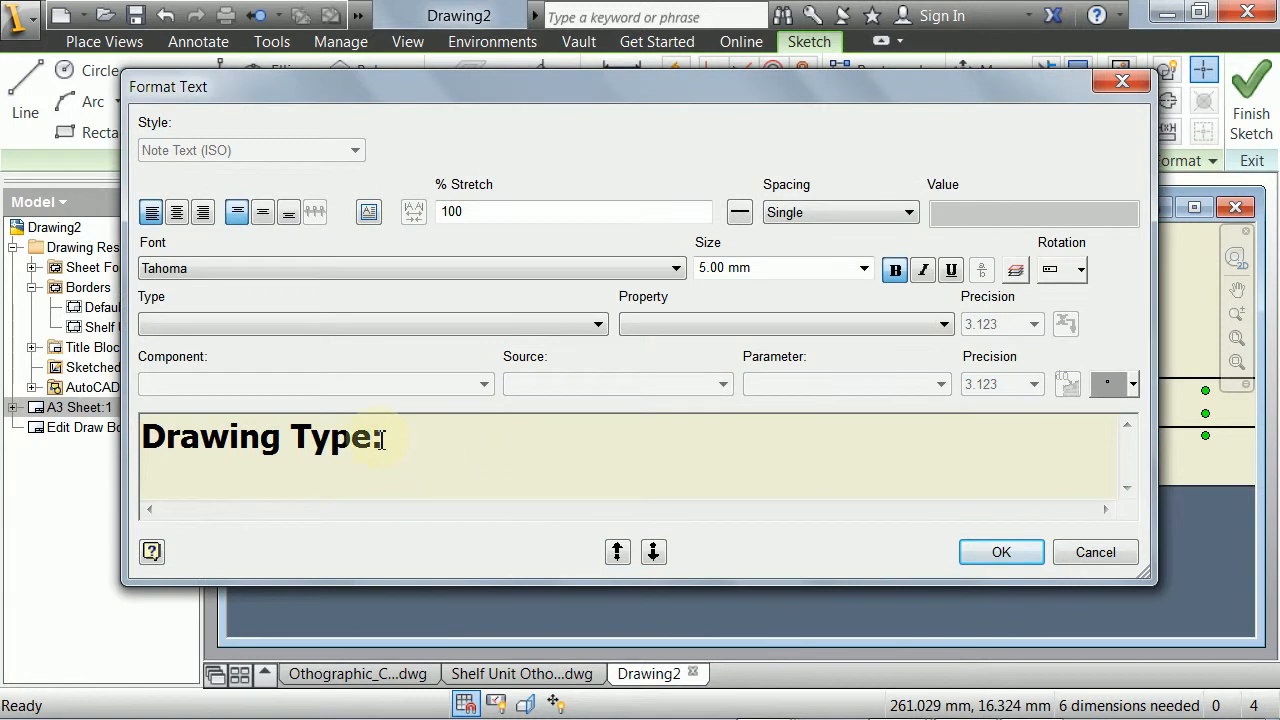
pyautogui.moveTo(372, 437); pyautogui.dragTo(100, 425)
pyautogui.write('NM:')
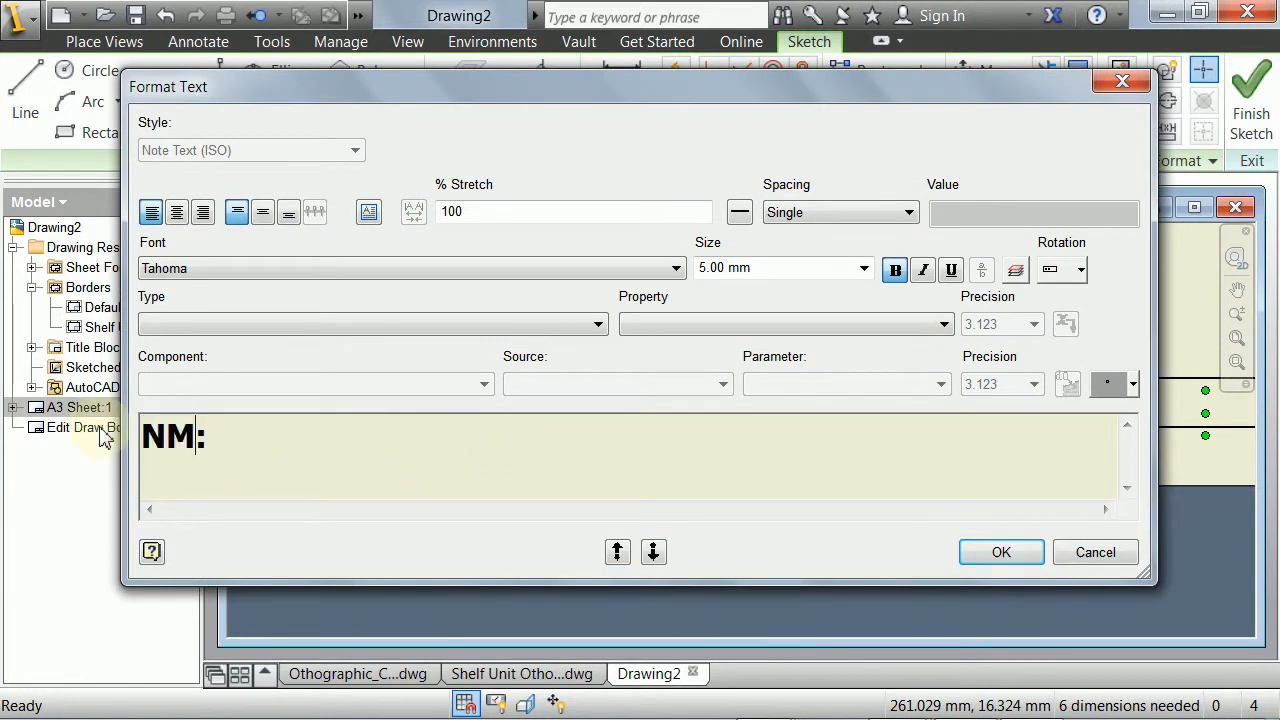
pyautogui.press('BackSpace')
pyautogui.press('BackSpace')
pyautogui.press('capslock')
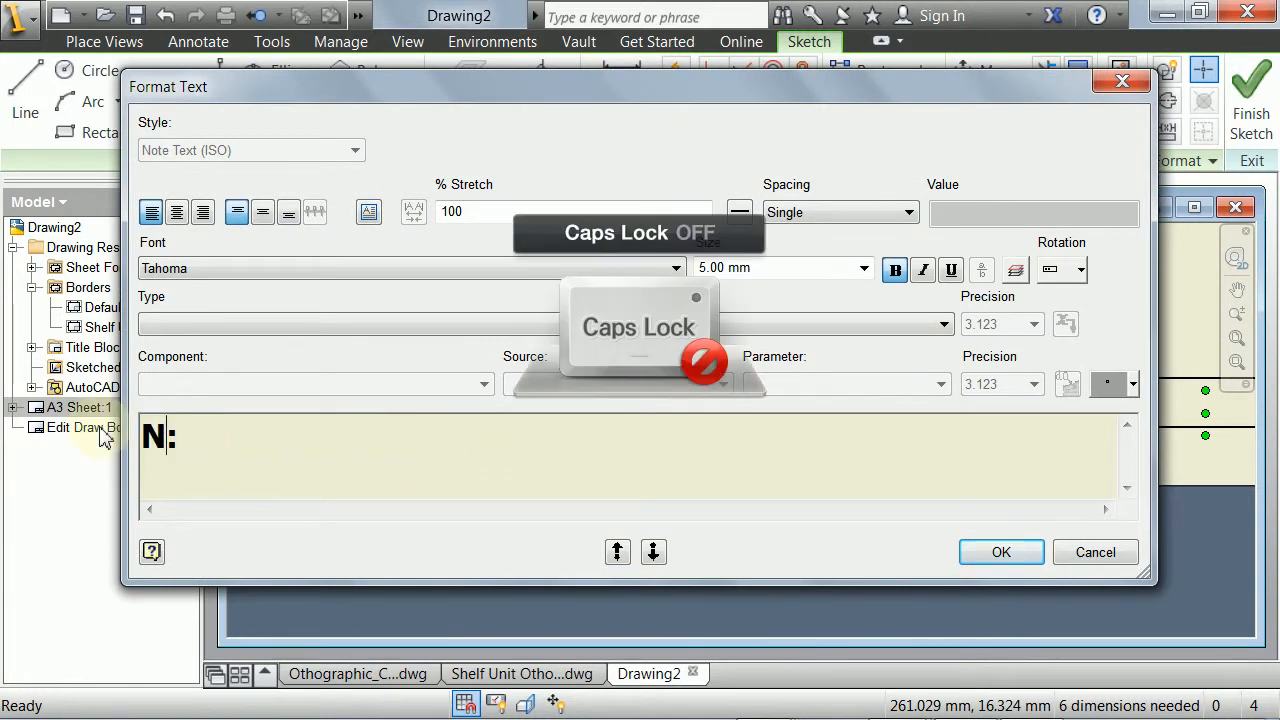
pyautogui.write('ame')
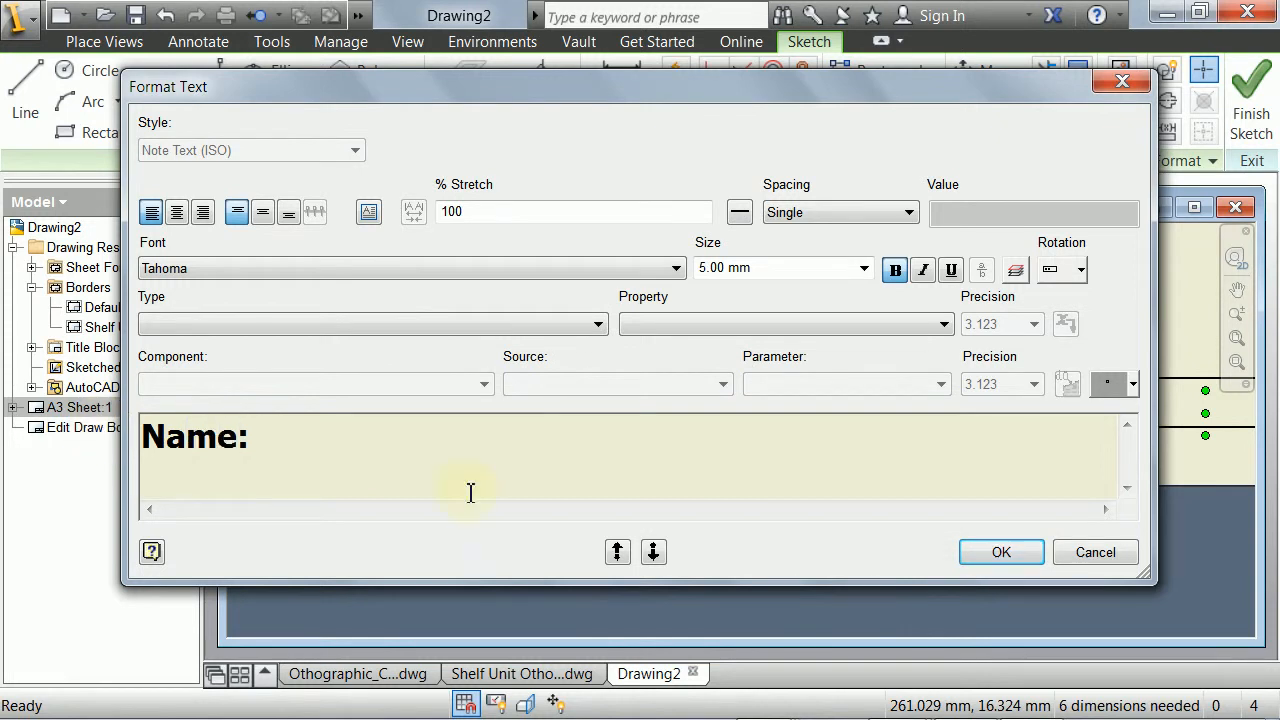
pyautogui.click(1001, 555)
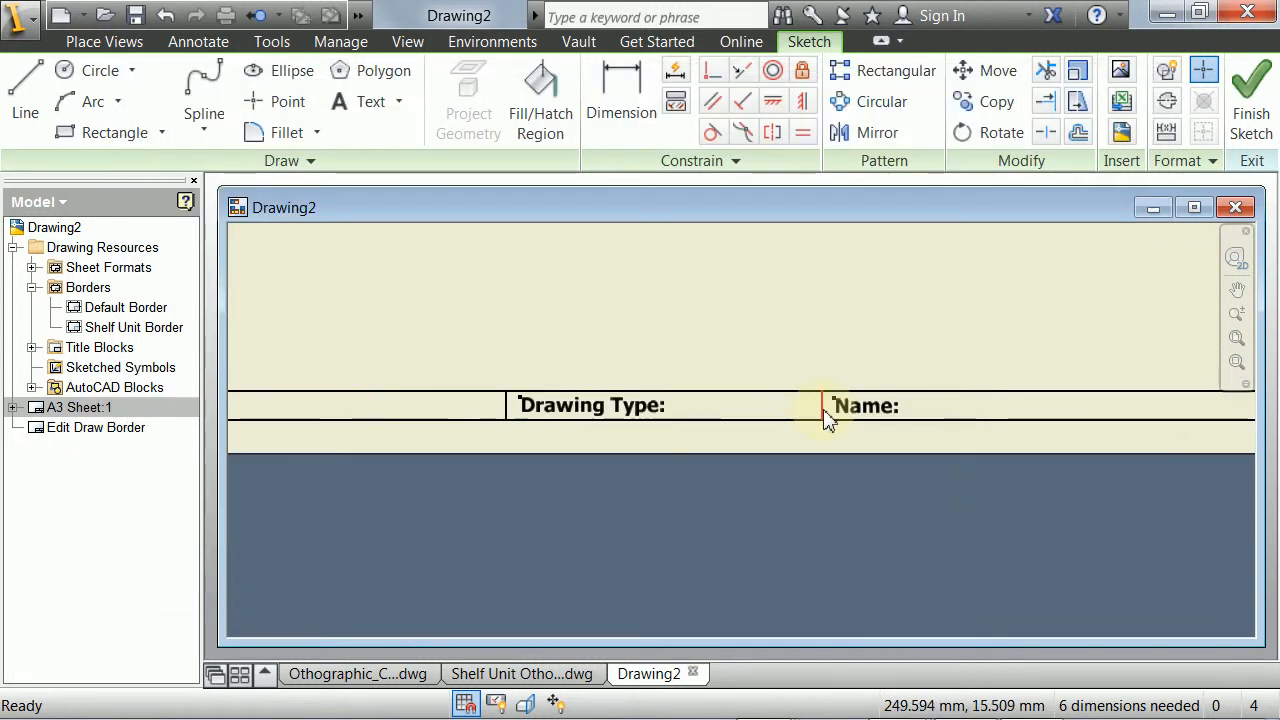
# - Finish the border sketch, save the edits to Shelf Unit Border, and check the title strip on the sheet
pyautogui.scroll(-5, 829, 406)
pyautogui.click(1250, 105)
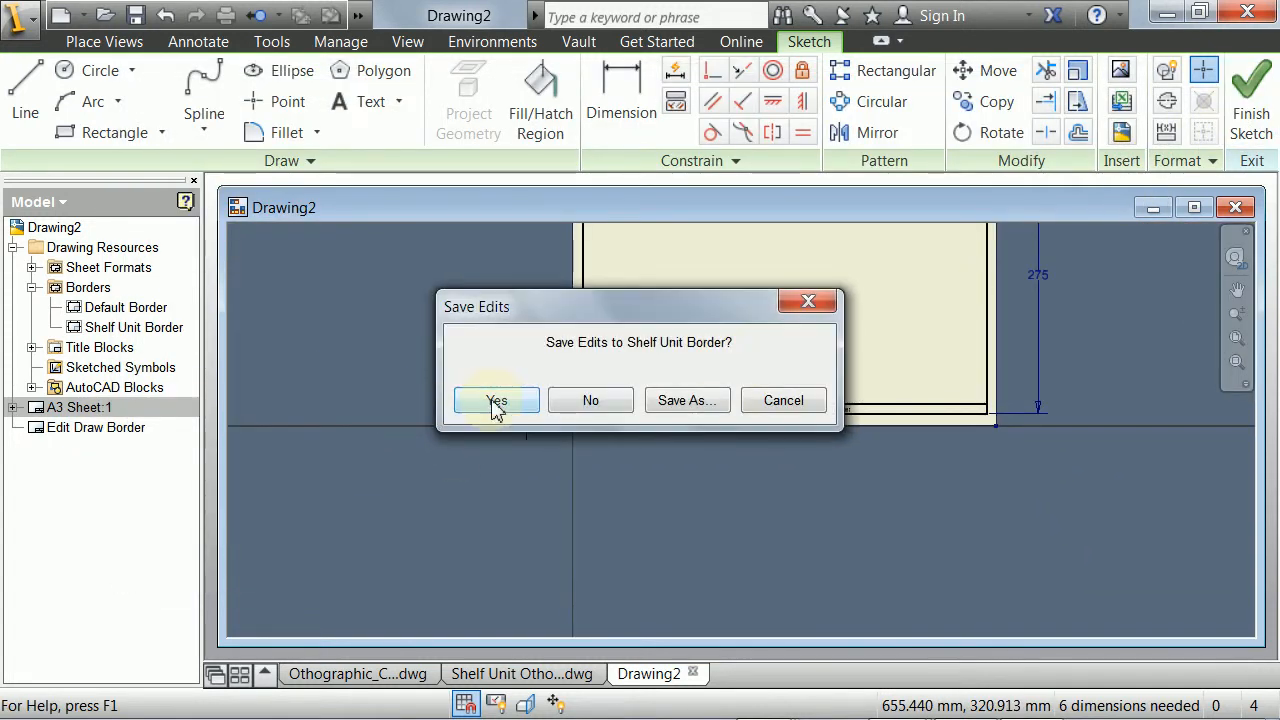
pyautogui.click(525, 401)
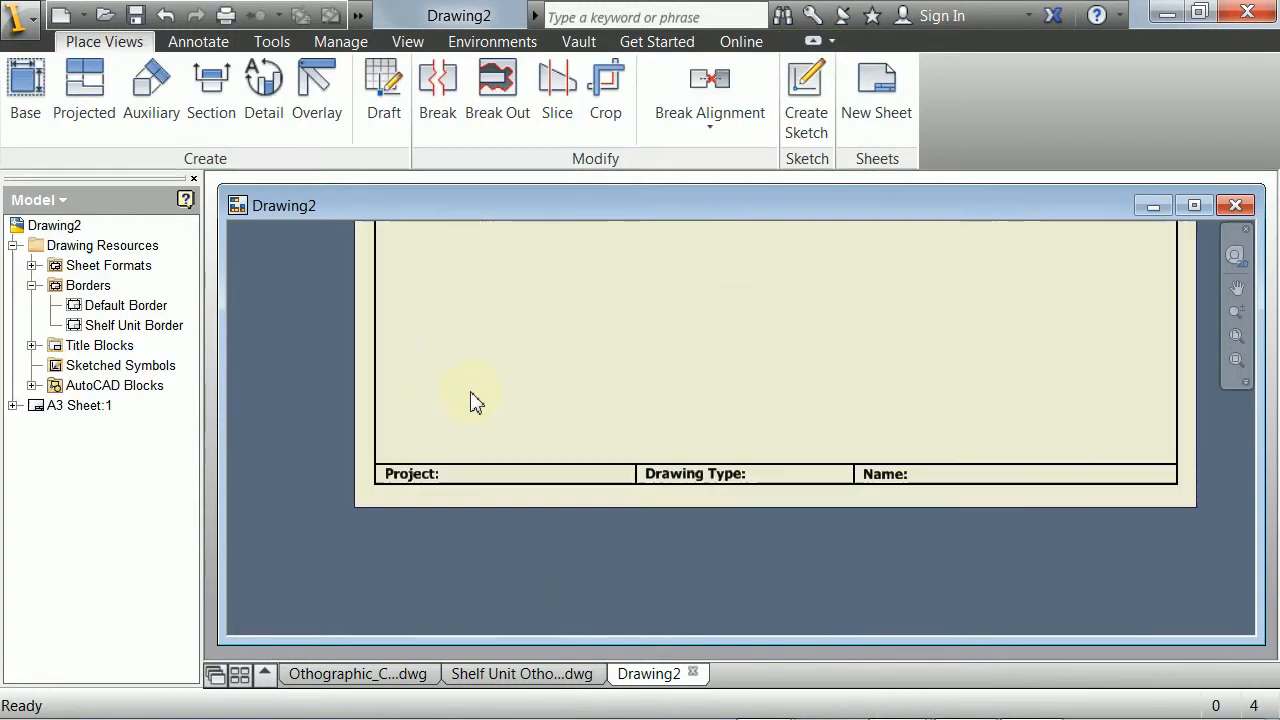
pyautogui.scroll(-2, 634, 427)
pyautogui.scroll(3, 772, 483)
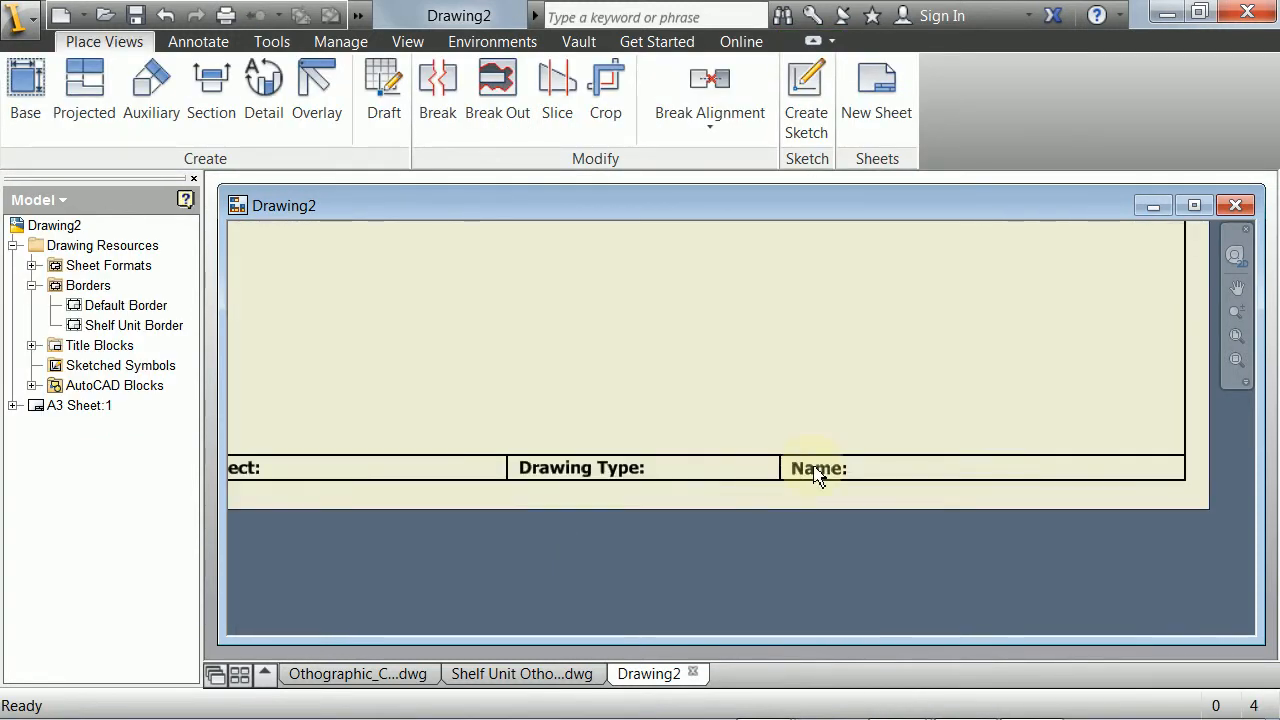
pyautogui.scroll(-3, 690, 450)
pyautogui.moveTo(615, 336)
pyautogui.mouseDown(button='middle')
pyautogui.moveTo(659, 453)
pyautogui.moveTo(651, 374)
pyautogui.moveTo(634, 503)
pyautogui.mouseUp(button='middle')
pyautogui.scroll(-2, 654, 389)
pyautogui.scroll(3, 640, 475)
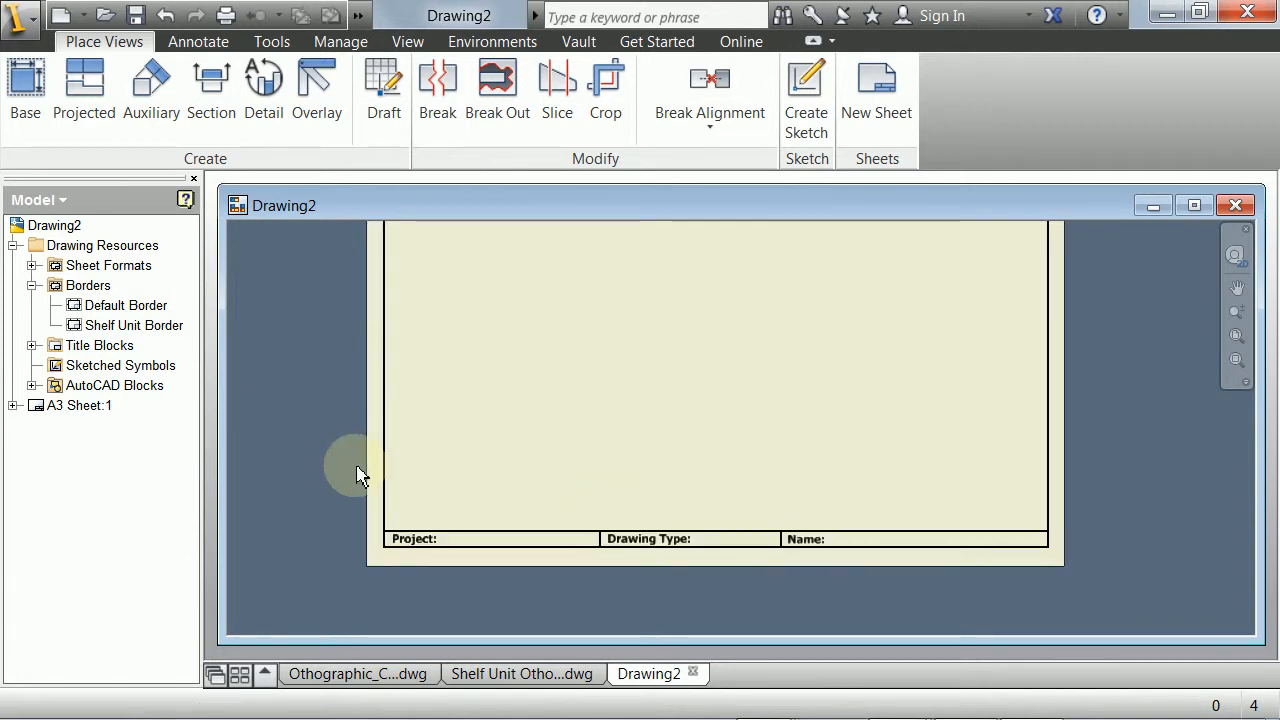
pyautogui.scroll(-2, 460, 470)
# - Place a general text note reading "Shelf Unit" on the sheet above the title strip
pyautogui.click(198, 41)
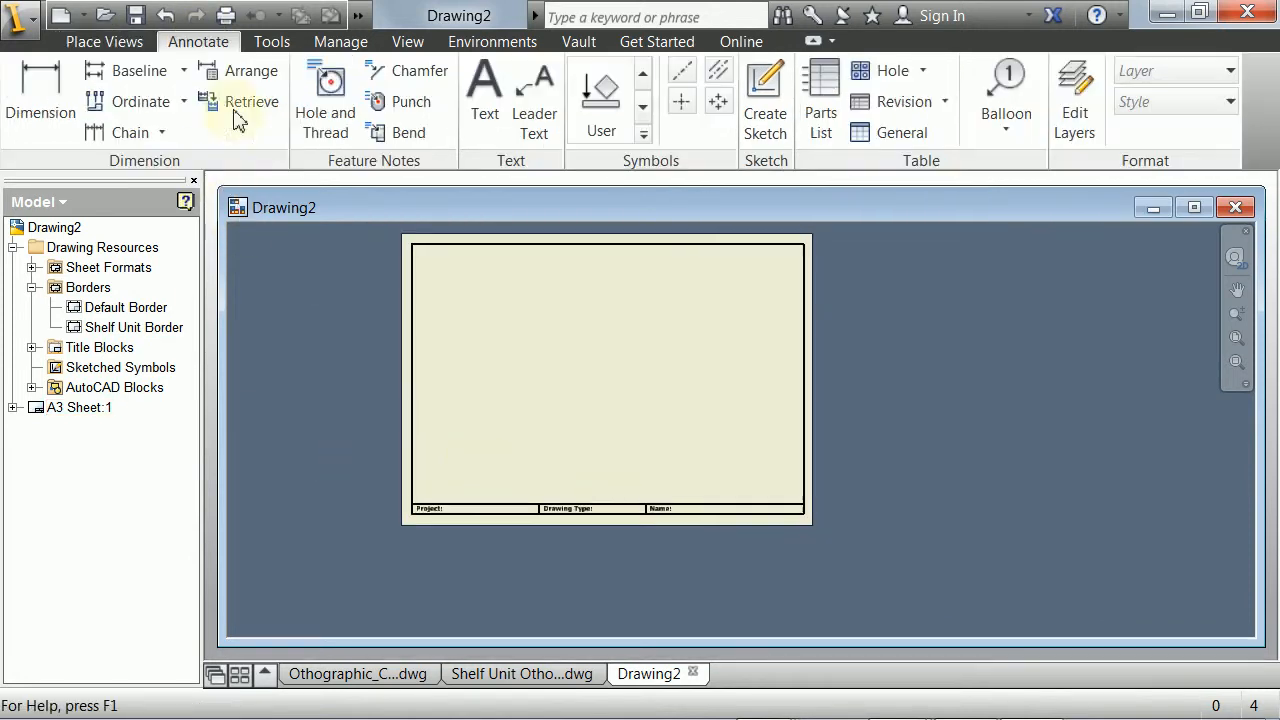
pyautogui.click(378, 324)
pyautogui.click(347, 368)
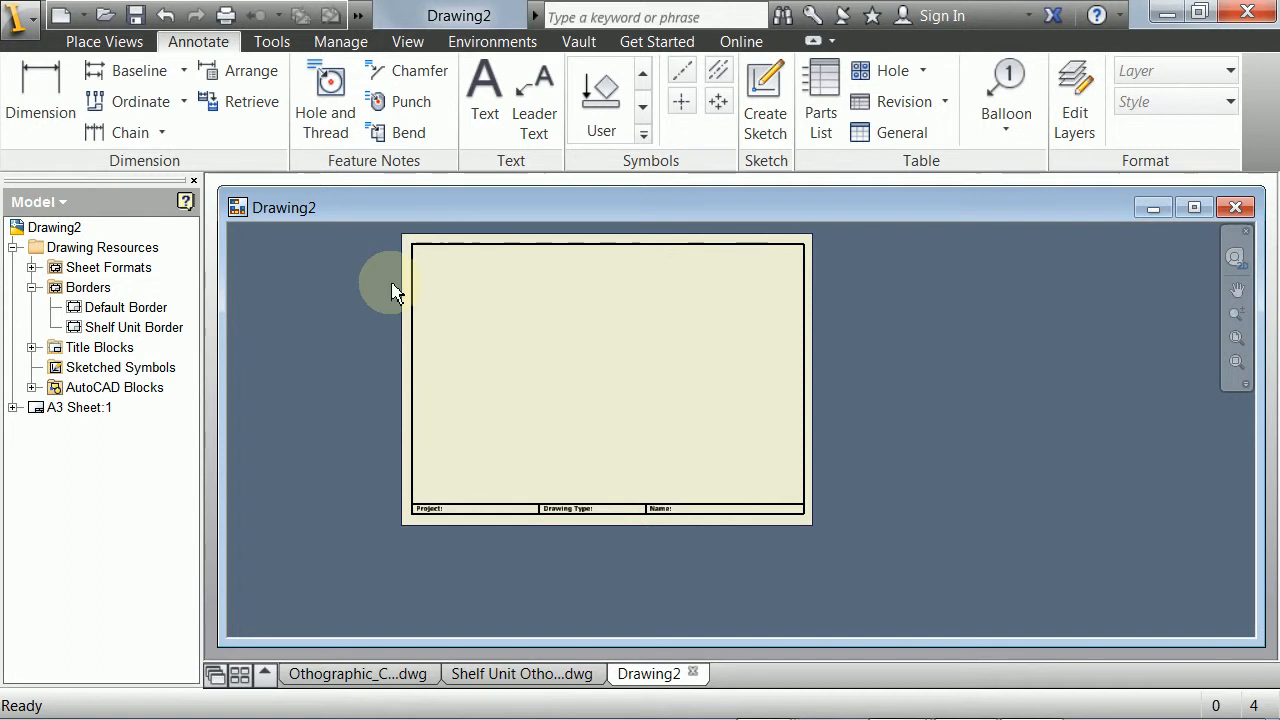
pyautogui.click(484, 527)
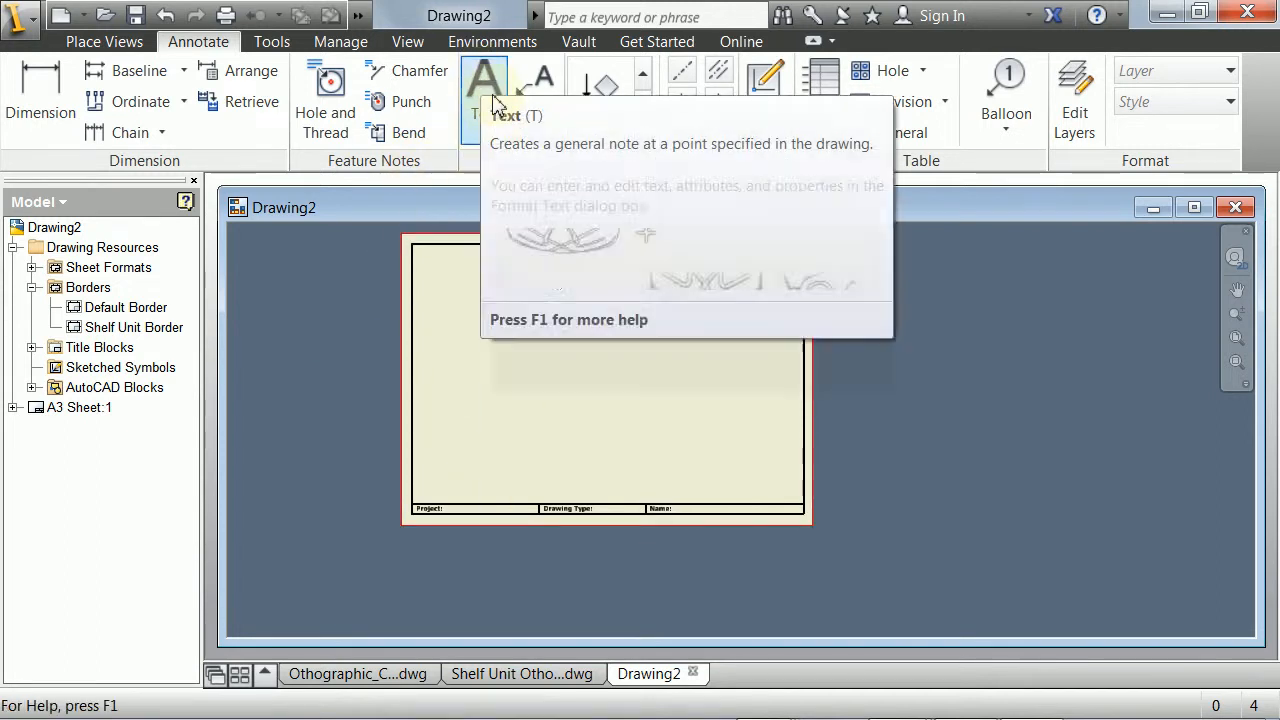
pyautogui.click(497, 117)
pyautogui.scroll(-2, 479, 455)
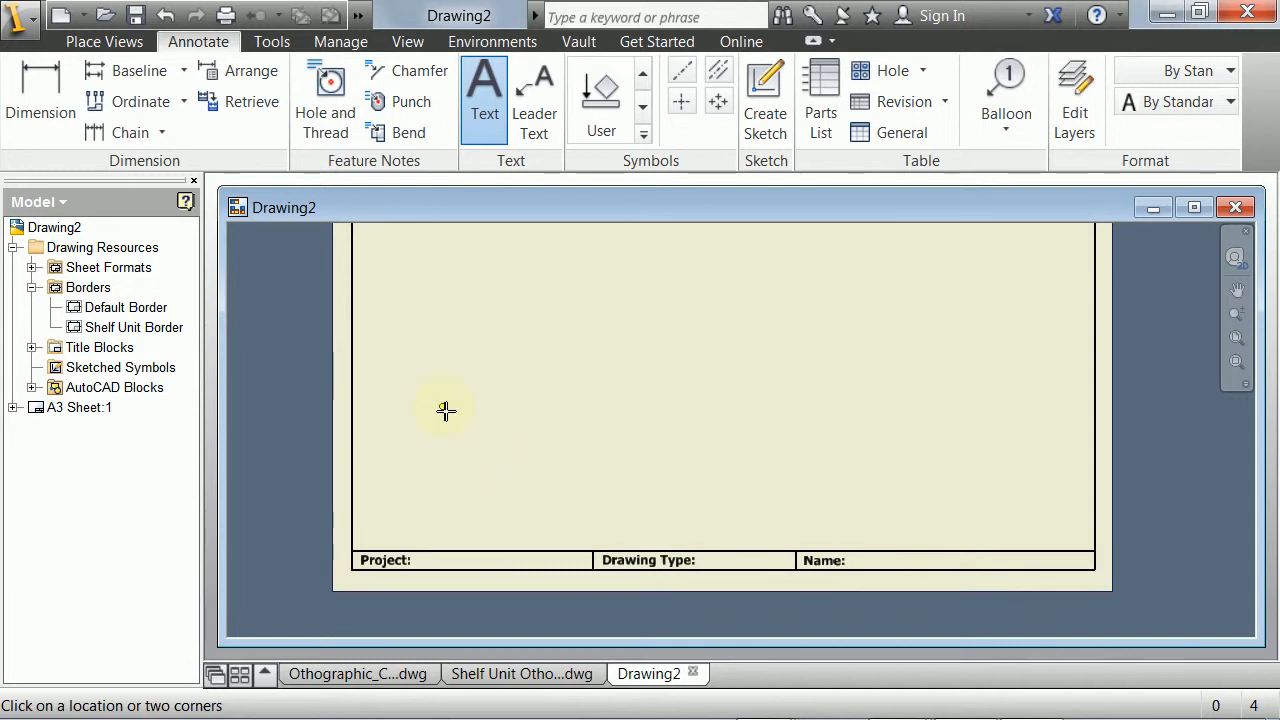
pyautogui.click(625, 505)
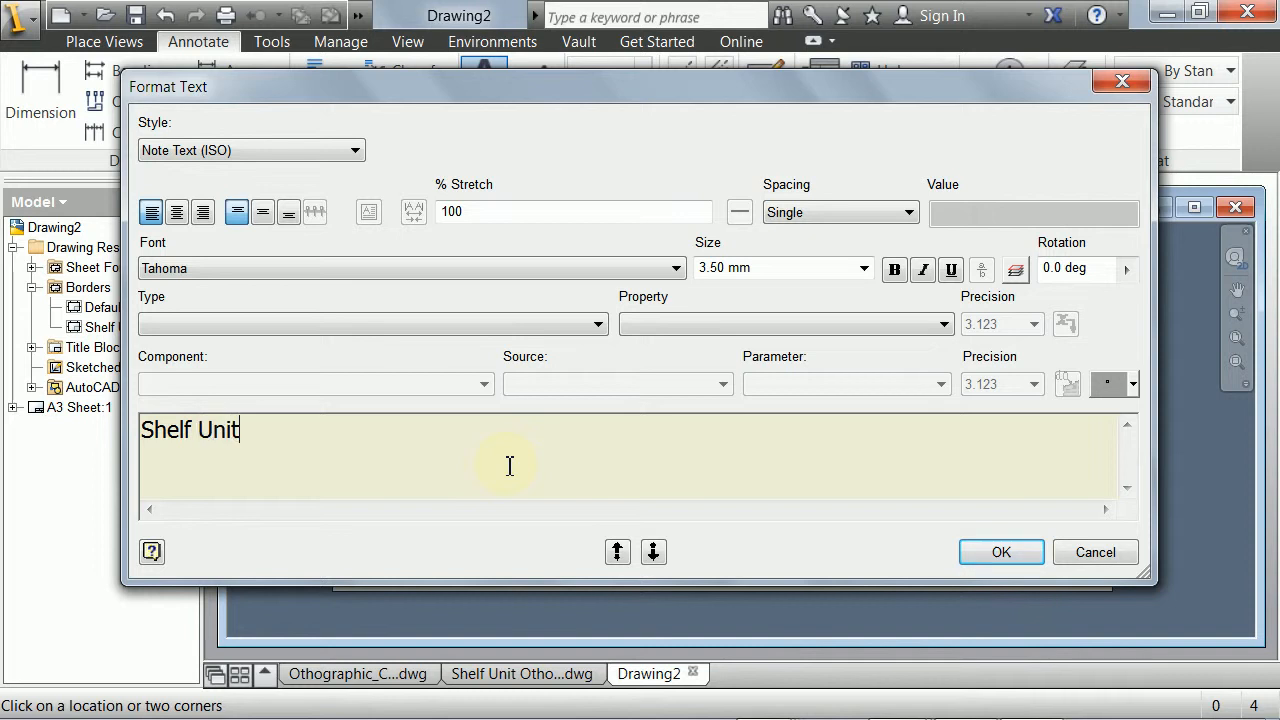
pyautogui.click(995, 552)
# - Move the "Shelf Unit" note into the first title strip cell, beside the "Project:" label
pyautogui.scroll(-2, 457, 443)
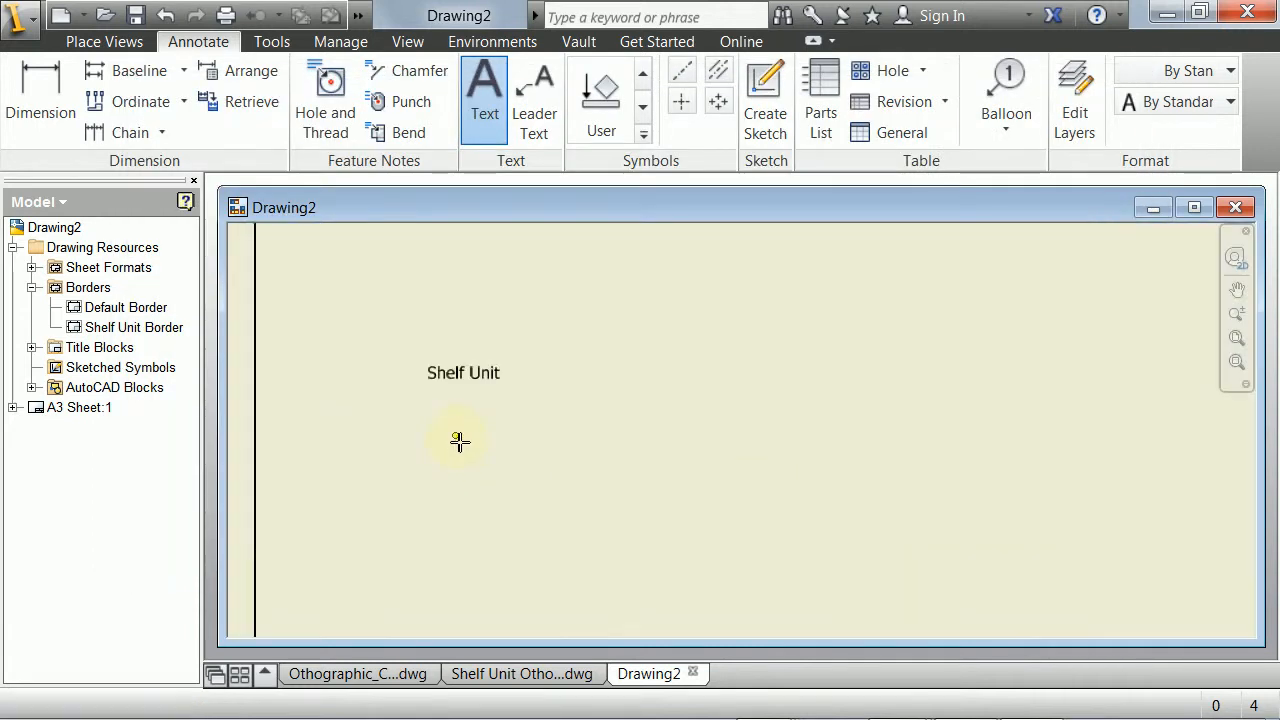
pyautogui.moveTo(457, 443); pyautogui.dragTo(477, 296, button='middle')
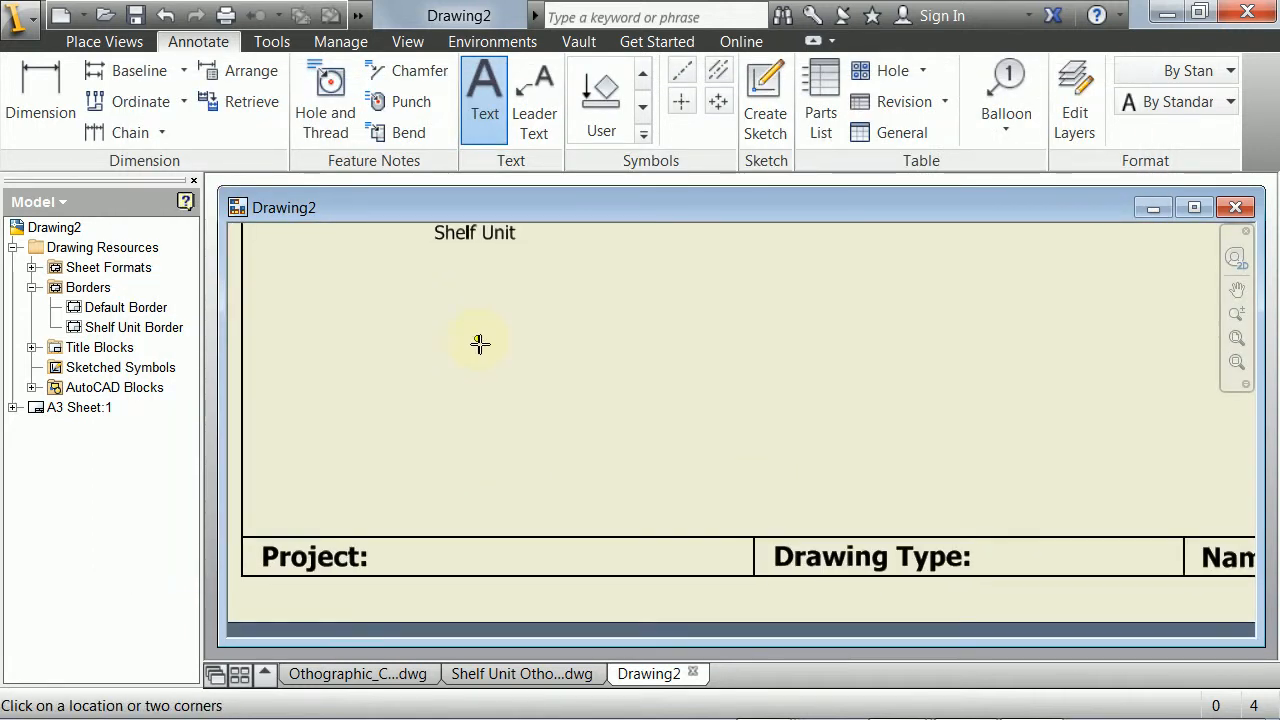
pyautogui.press('Escape')
pyautogui.moveTo(450, 232); pyautogui.dragTo(424, 563)
pyautogui.scroll(-3, 560, 451)
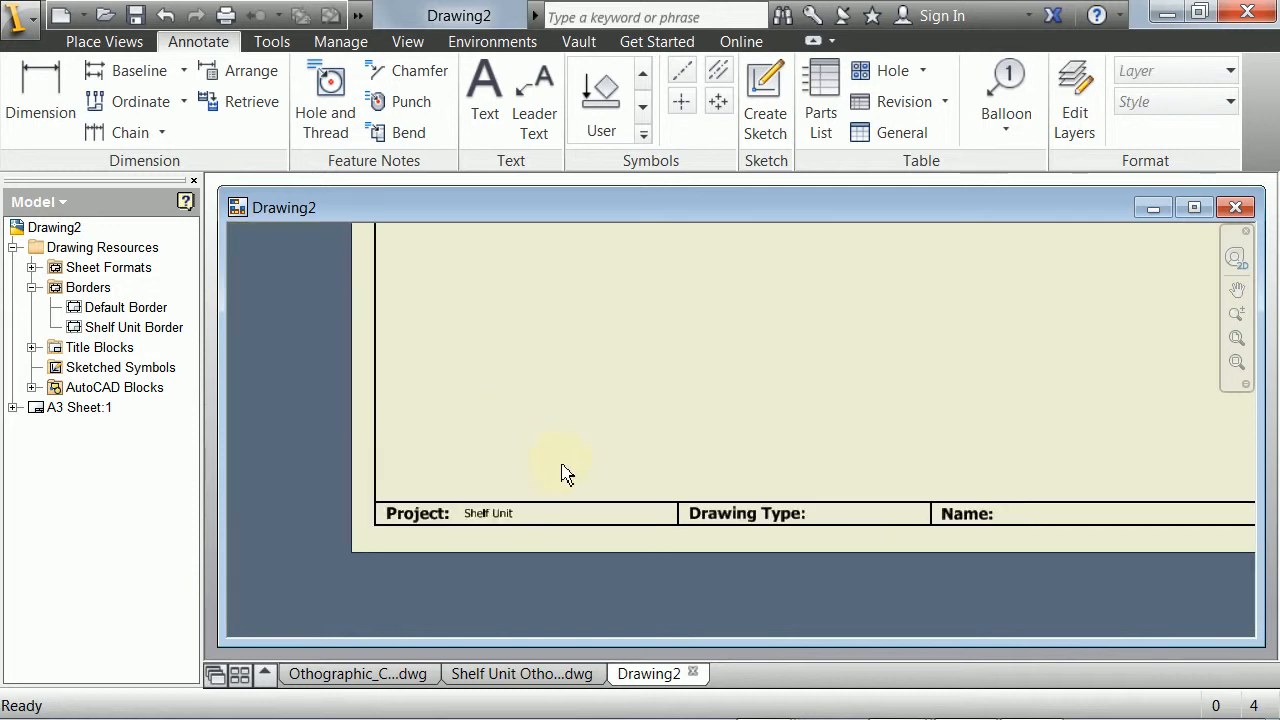
# - Try to copy the "Shelf Unit" note and paste it beside the "Drawing Type:" label
pyautogui.moveTo(566, 474); pyautogui.dragTo(492, 350, button='middle')
pyautogui.click(428, 400)
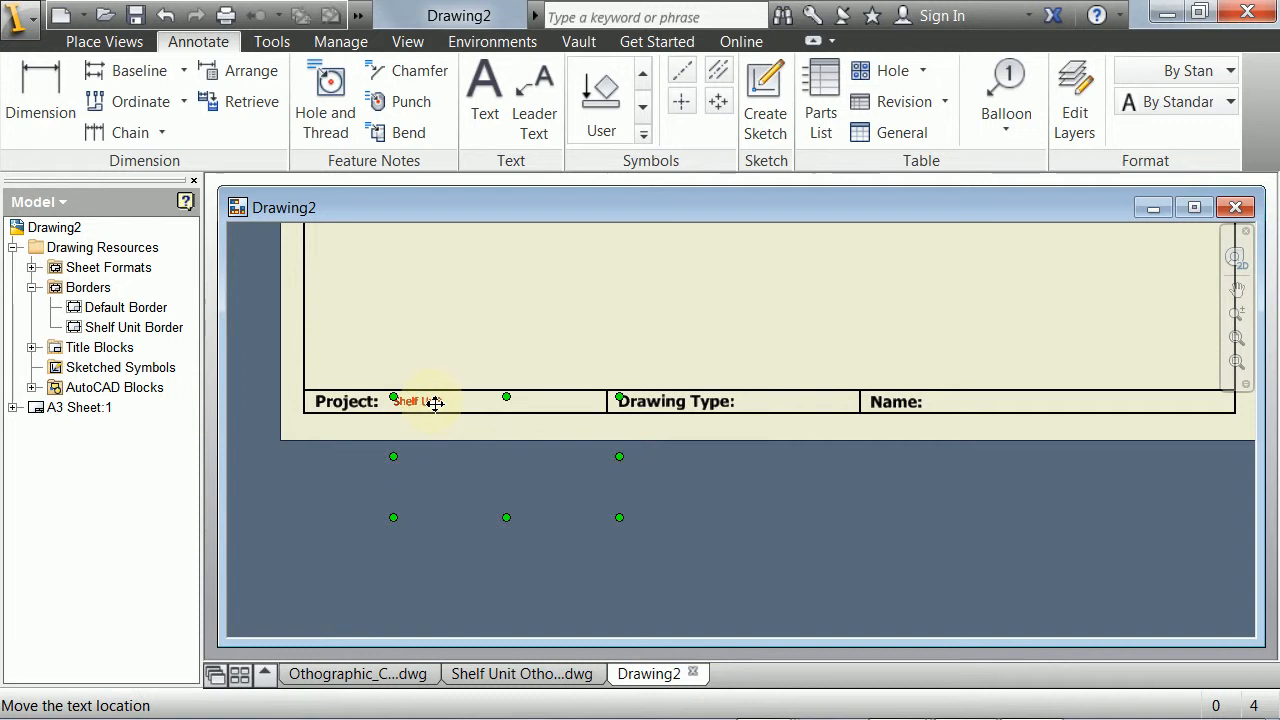
pyautogui.rightClick(429, 400)
pyautogui.click(590, 431)
pyautogui.rightClick(706, 314)
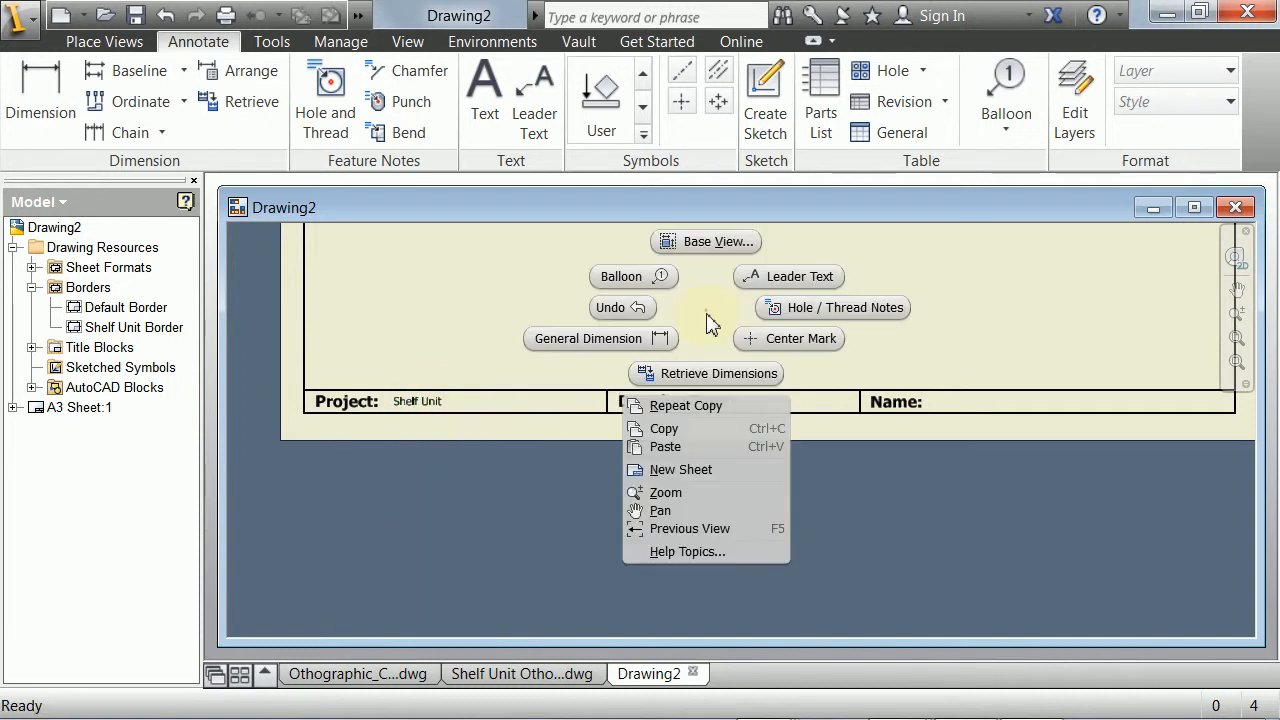
pyautogui.click(675, 447)
pyautogui.scroll(5, 678, 394)
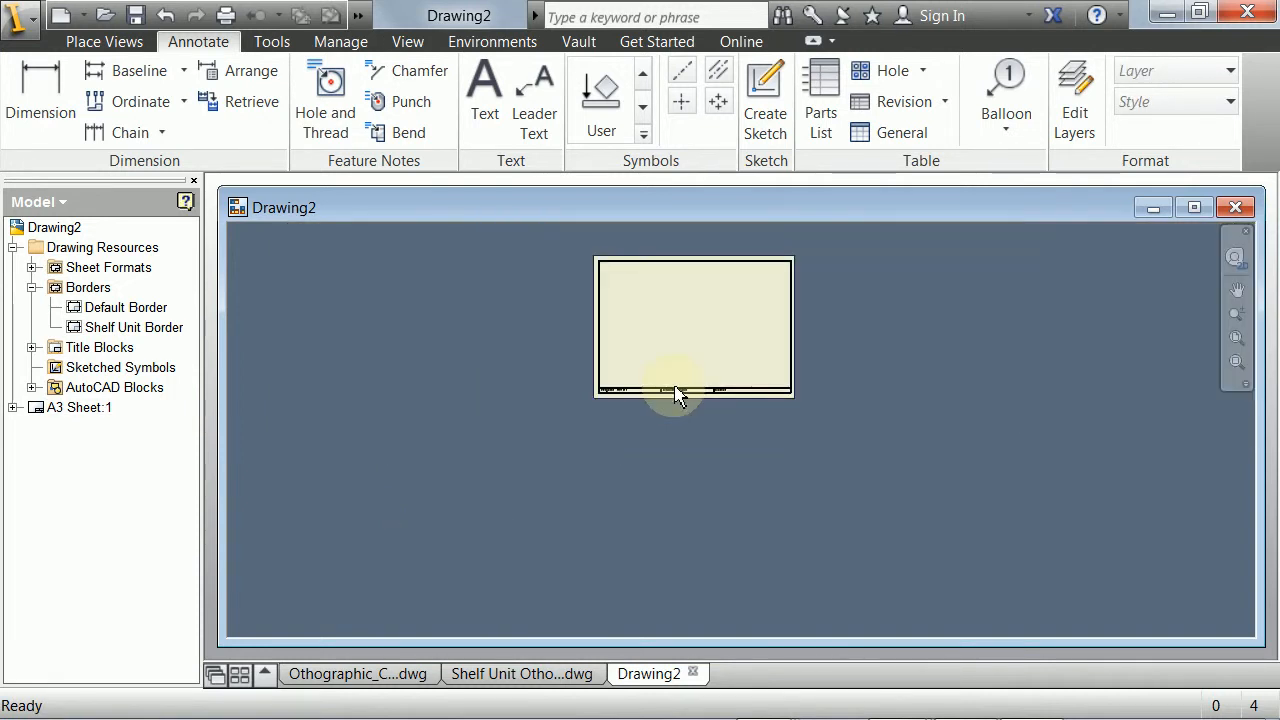
pyautogui.scroll(-8, 678, 393)
pyautogui.rightClick(858, 399)
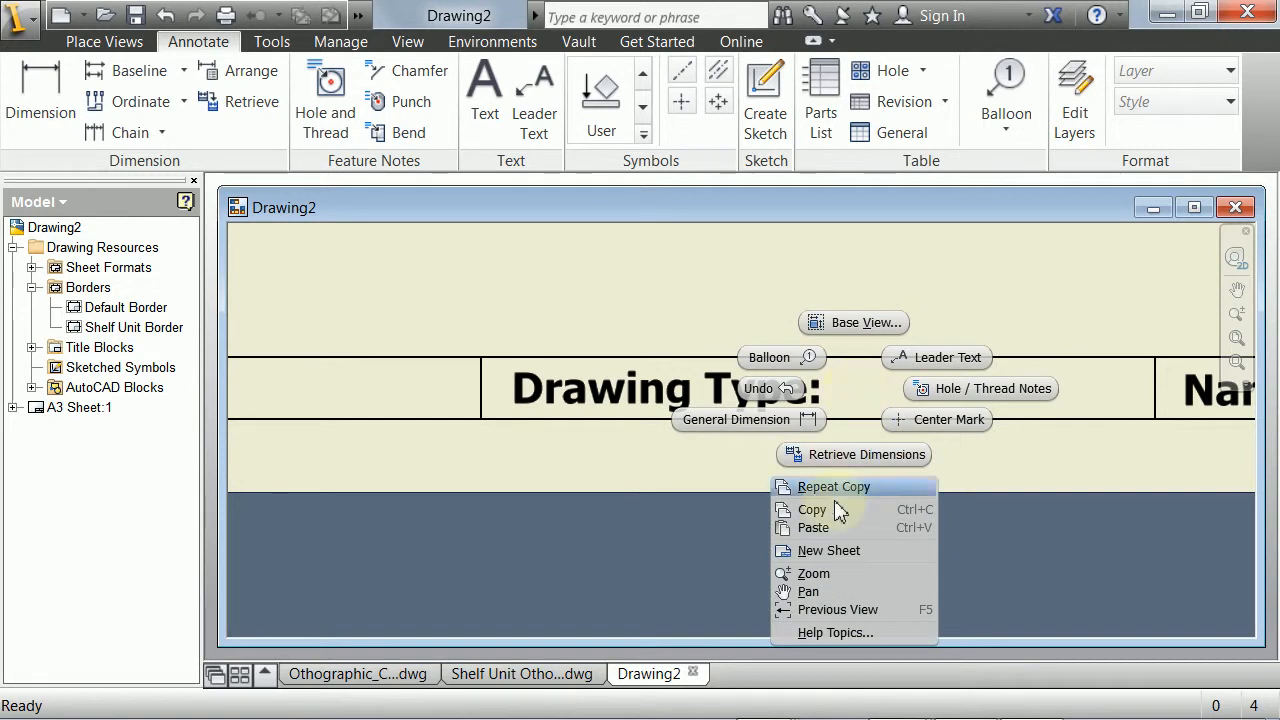
pyautogui.click(827, 528)
pyautogui.scroll(5, 624, 384)
pyautogui.scroll(-3, 494, 382)
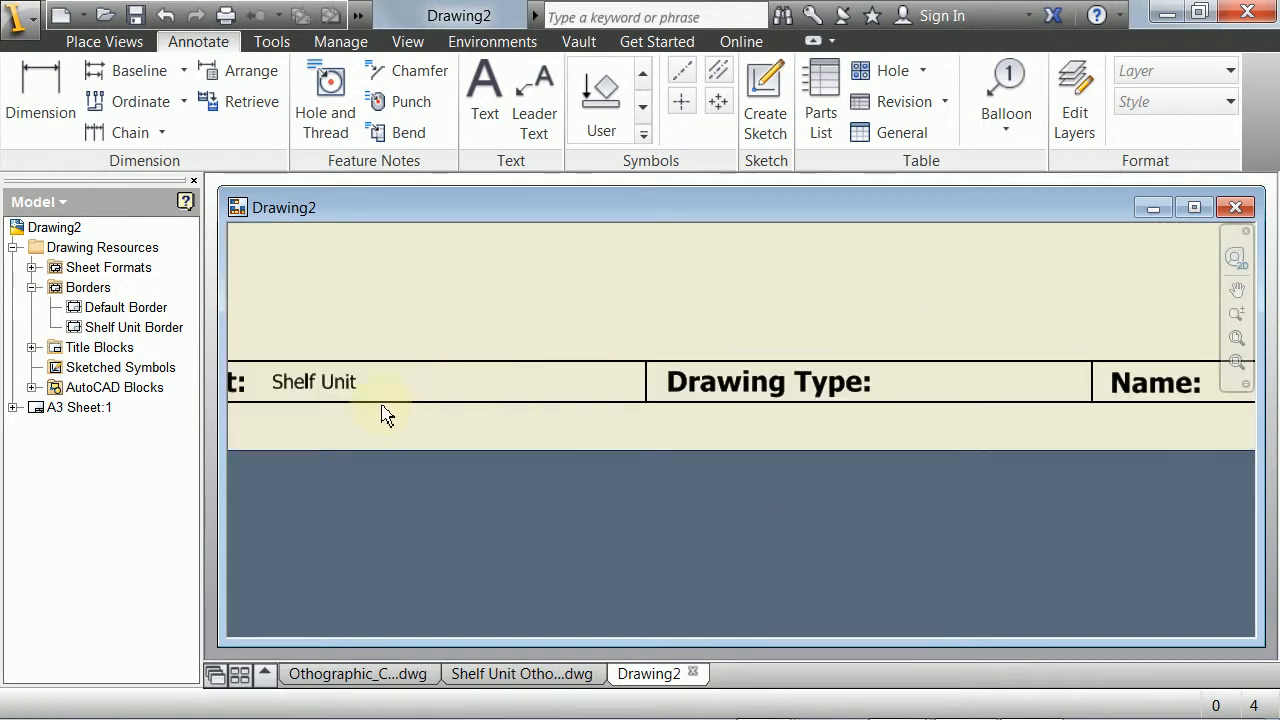
# - Add a text note reading "Orthographic" in the second title strip cell, beside the "Drawing Type:" label
pyautogui.click(484, 100)
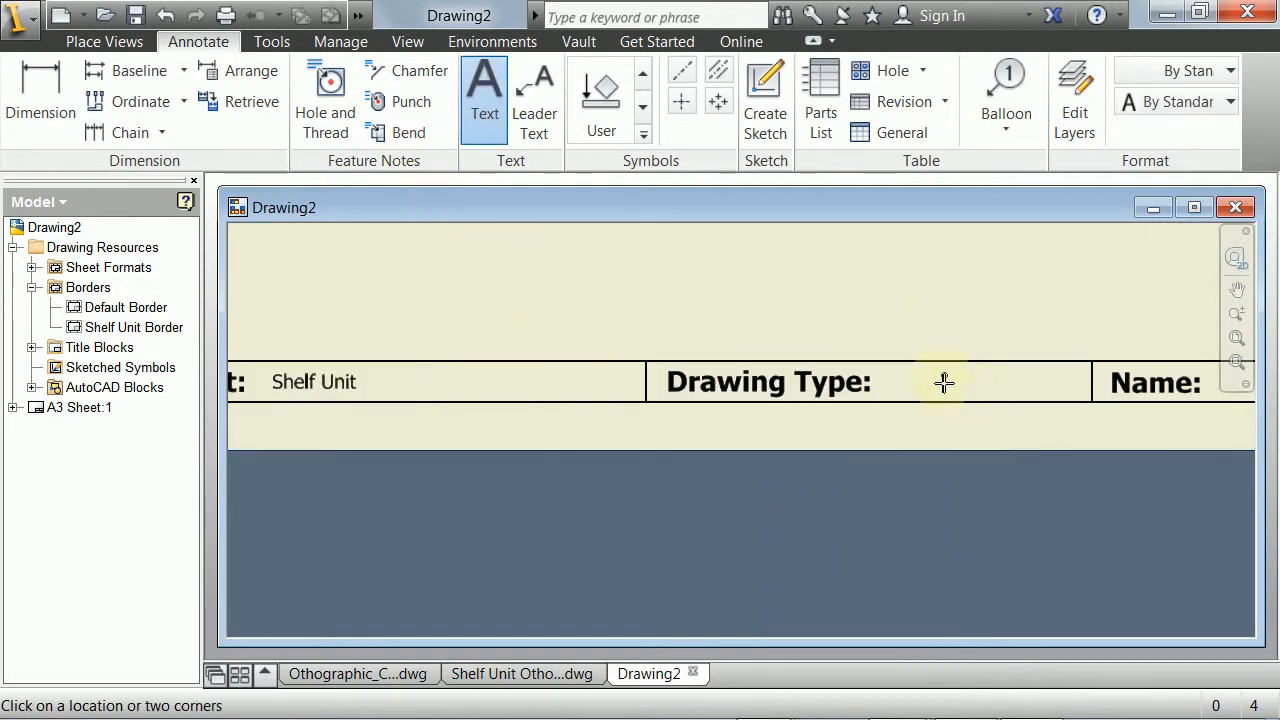
pyautogui.click(1037, 391)
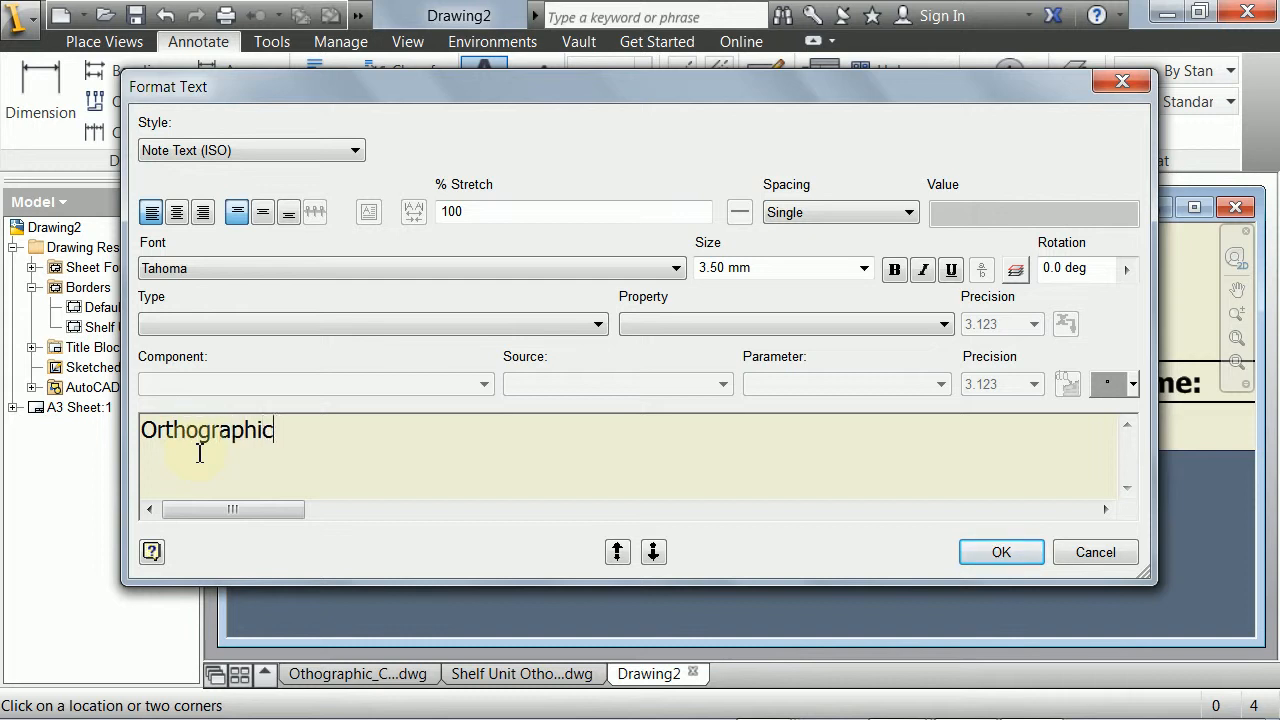
pyautogui.click(989, 551)
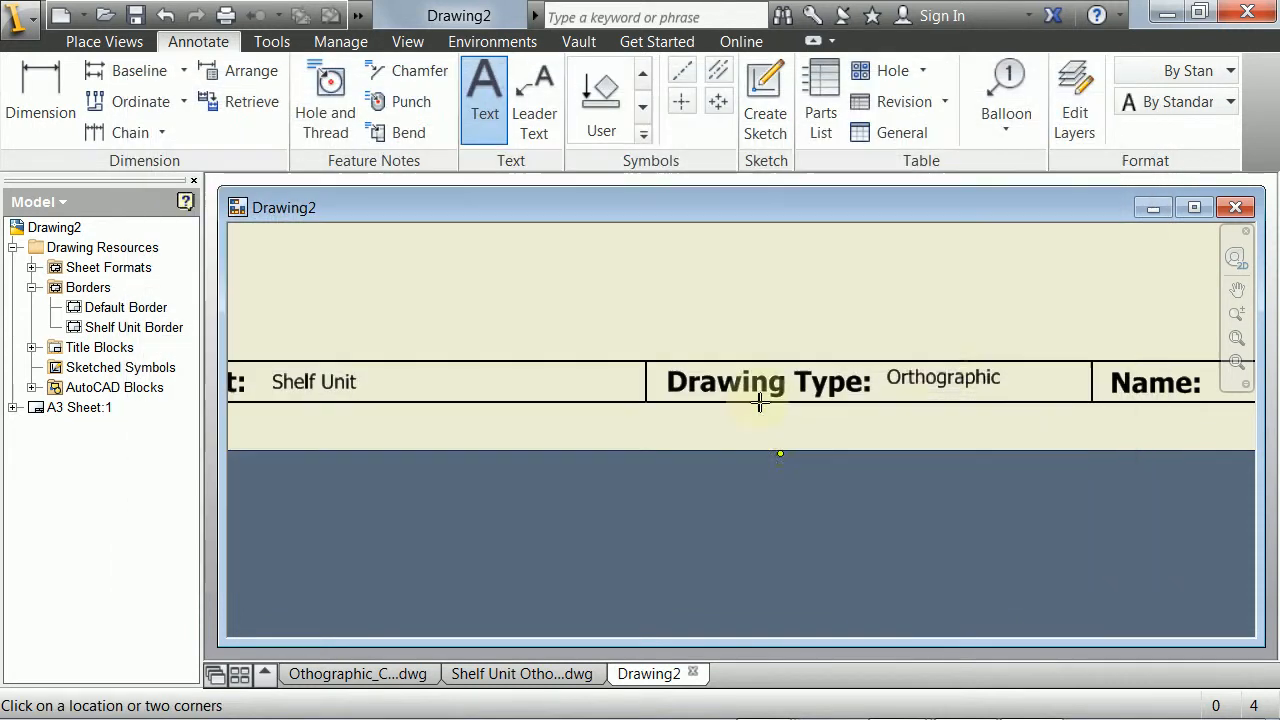
# - Reposition the "Orthographic" note so it lines up with the "Drawing Type:" label inside the cell
pyautogui.click(941, 372)
pyautogui.press('Escape')
pyautogui.click(933, 379)
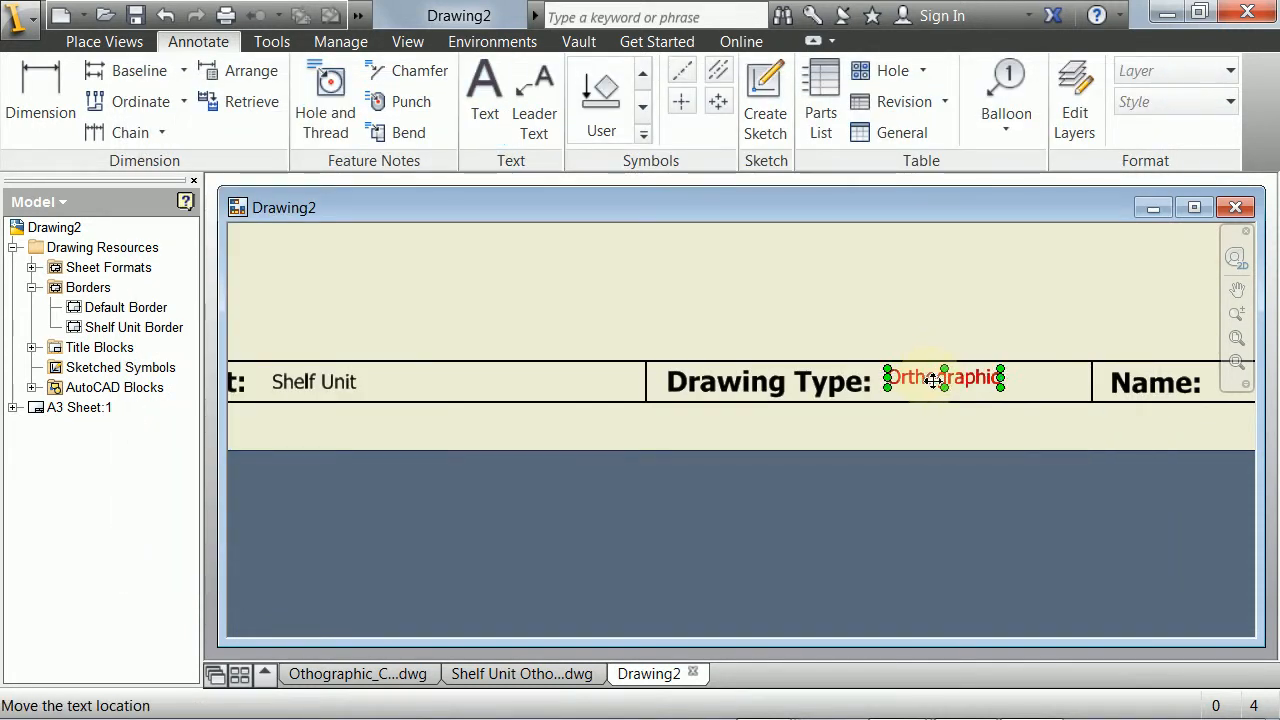
pyautogui.moveTo(941, 388); pyautogui.dragTo(938, 390)
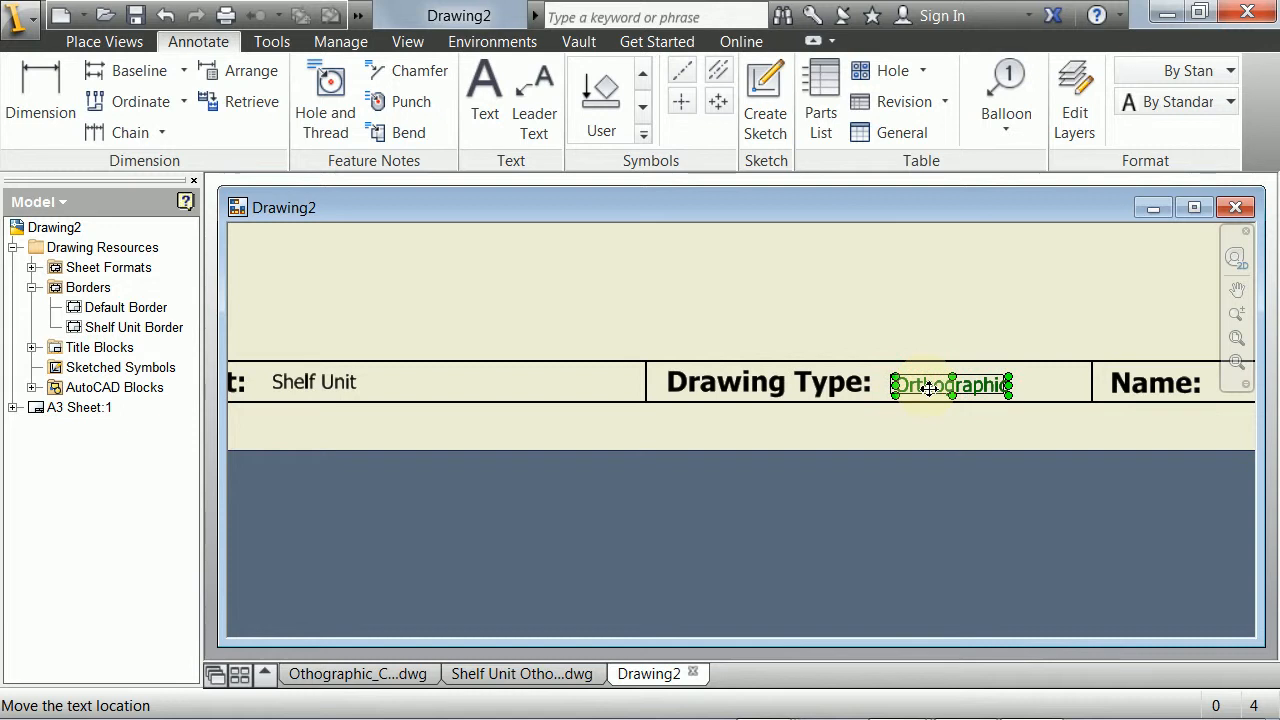
pyautogui.click(1123, 557)
pyautogui.moveTo(1123, 557); pyautogui.dragTo(763, 471, button='middle')
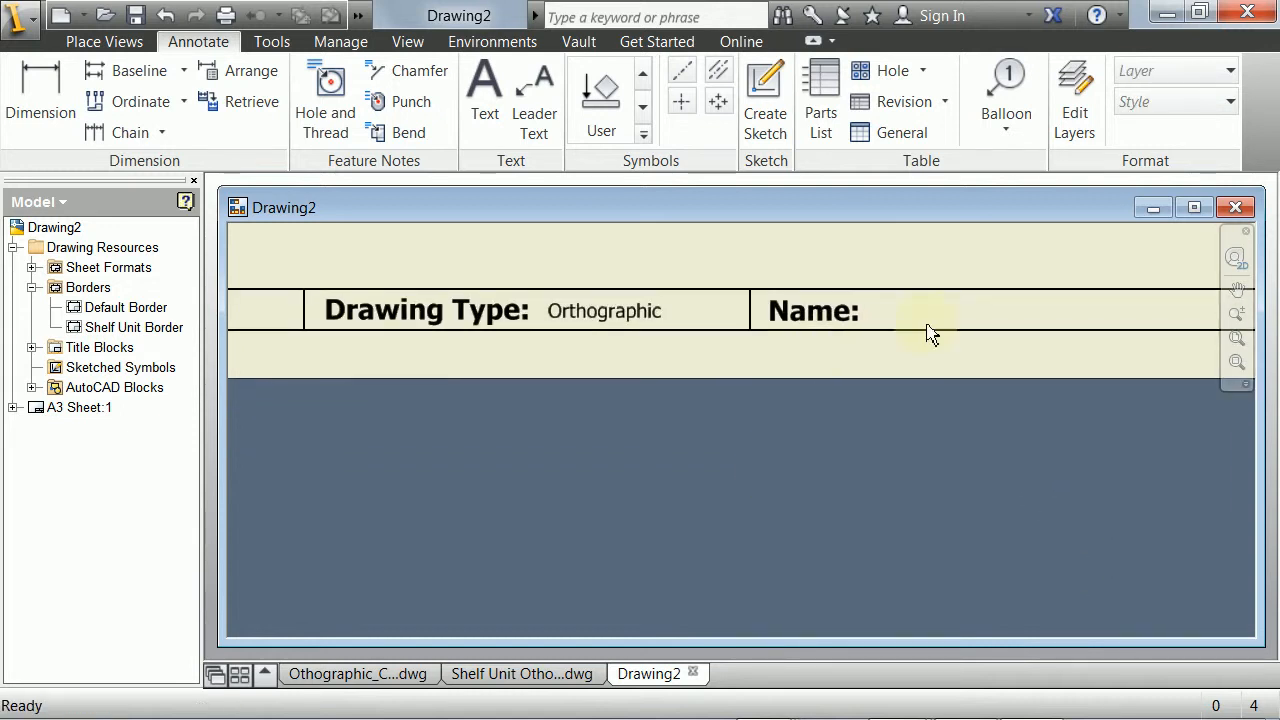
# - Save the drawing as Shelf Unit TEMPLATE.dwg in the Inventor folder, replacing the existing file of that name
pyautogui.moveTo(500, 312)
pyautogui.mouseDown(button='middle')
pyautogui.moveTo(764, 363)
pyautogui.moveTo(755, 349)
pyautogui.moveTo(648, 438)
pyautogui.moveTo(637, 463)
pyautogui.mouseUp(button='middle')
pyautogui.scroll(6, 764, 364)
pyautogui.scroll(-4, 763, 364)
pyautogui.scroll(3, 764, 364)
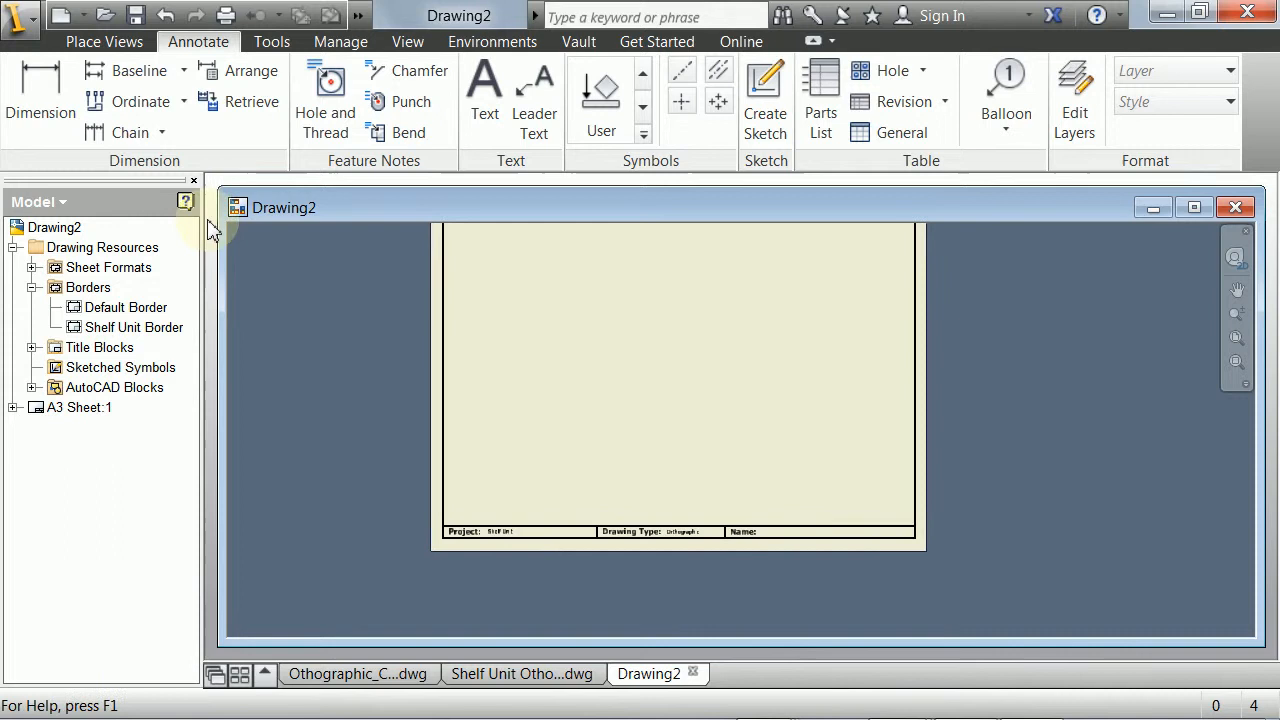
pyautogui.click(16, 20)
pyautogui.click(85, 295)
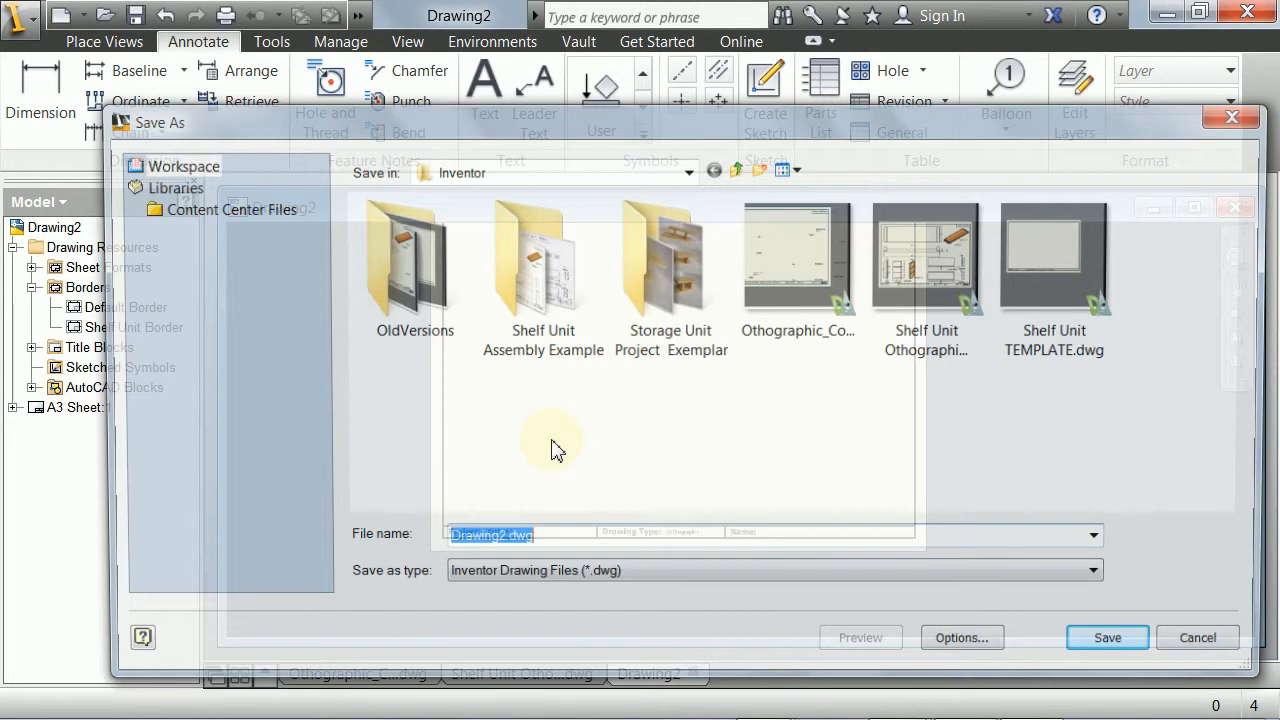
pyautogui.press('Tab')
pyautogui.hotkey('alt', 'Down')
pyautogui.press('Escape')
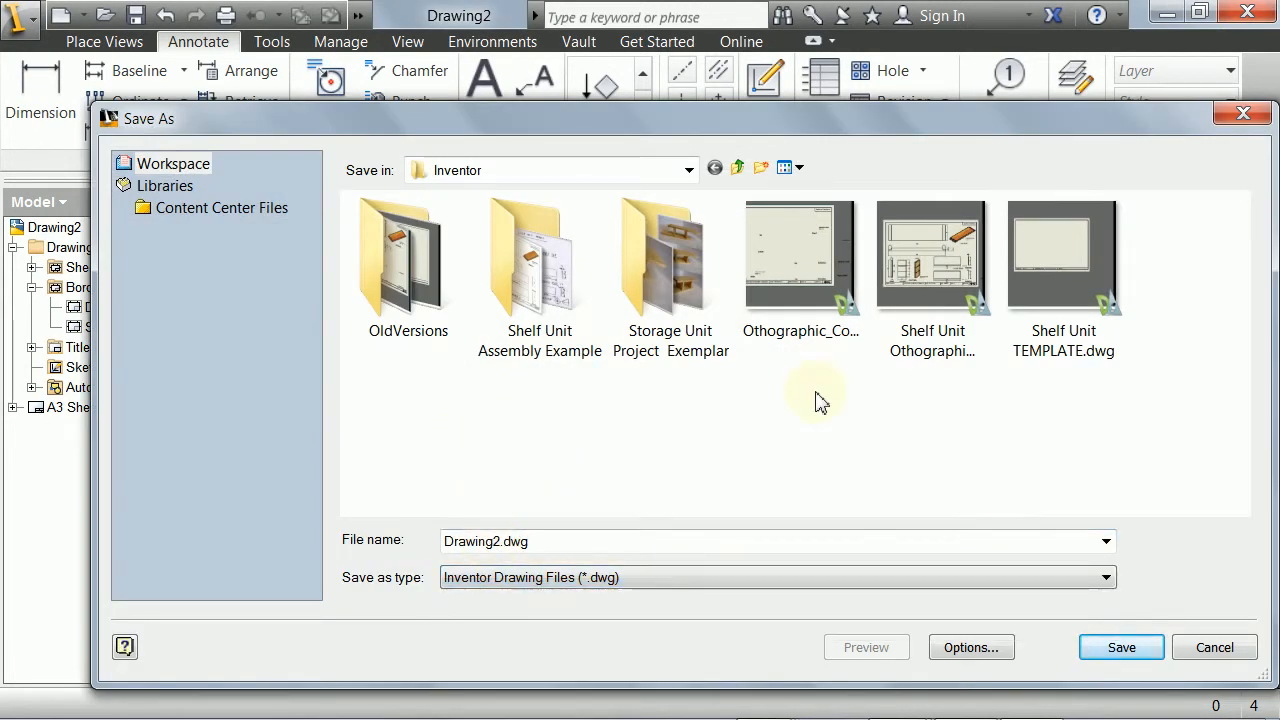
pyautogui.click(1063, 265)
pyautogui.click(1100, 648)
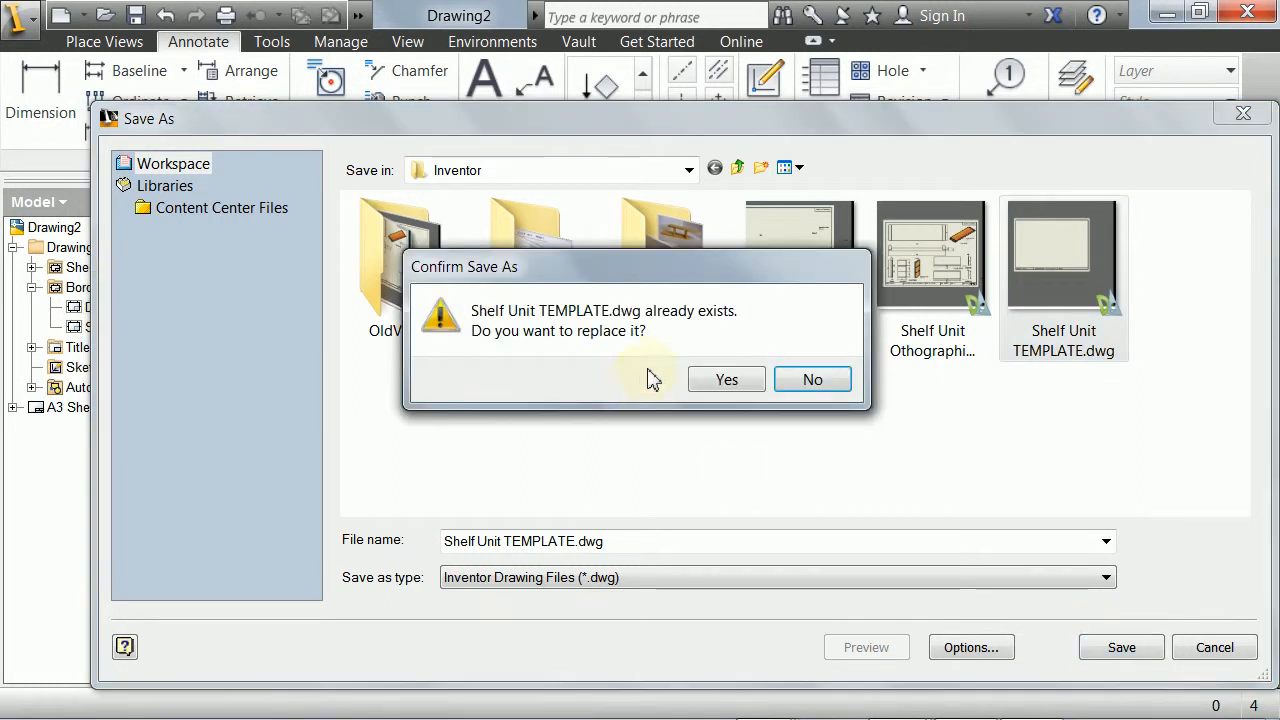
pyautogui.click(724, 378)
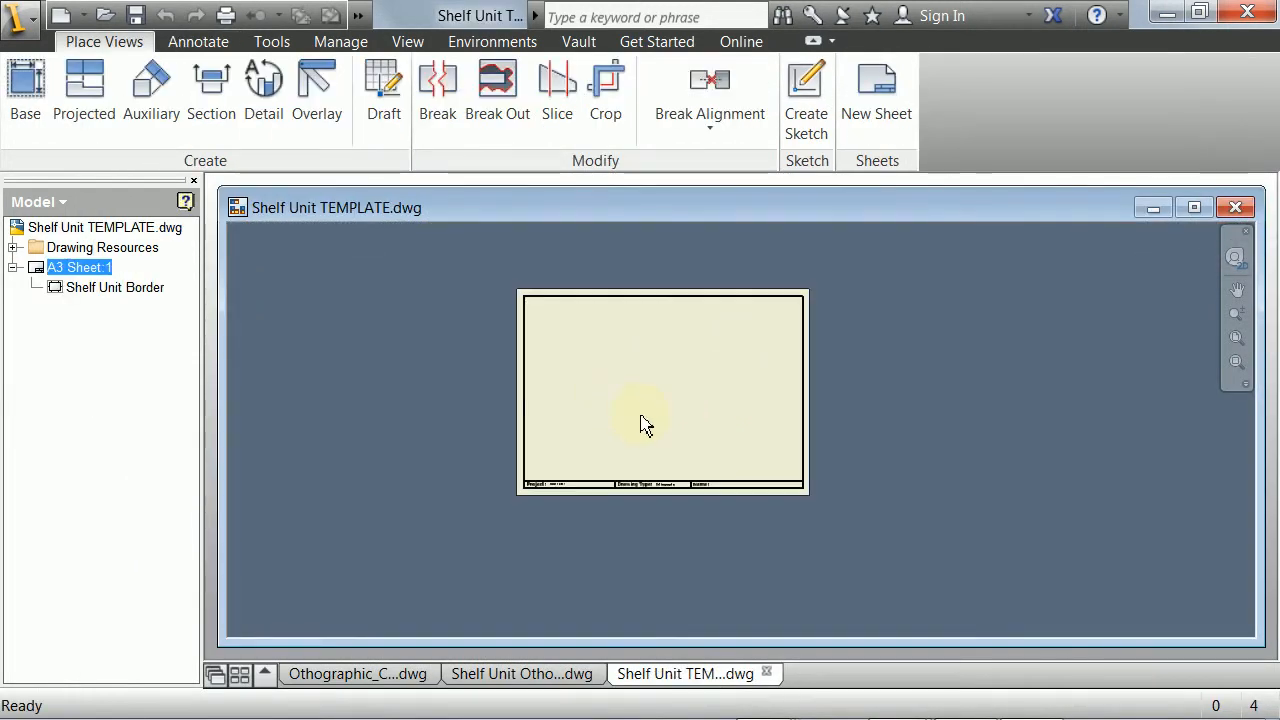
# - Change the note beside the "Drawing Type:" label to read "Assembly"
pyautogui.scroll(2, 583, 563)
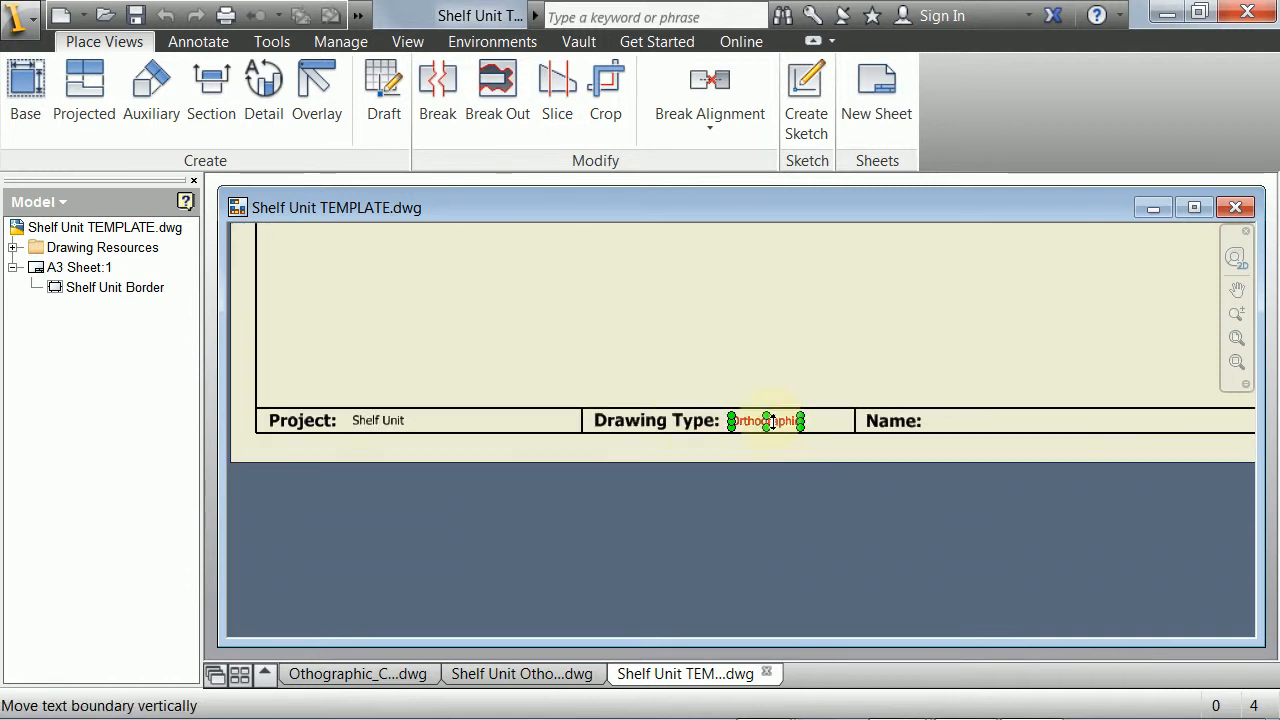
pyautogui.doubleClick(771, 421)
pyautogui.moveTo(266, 430); pyautogui.dragTo(49, 434)
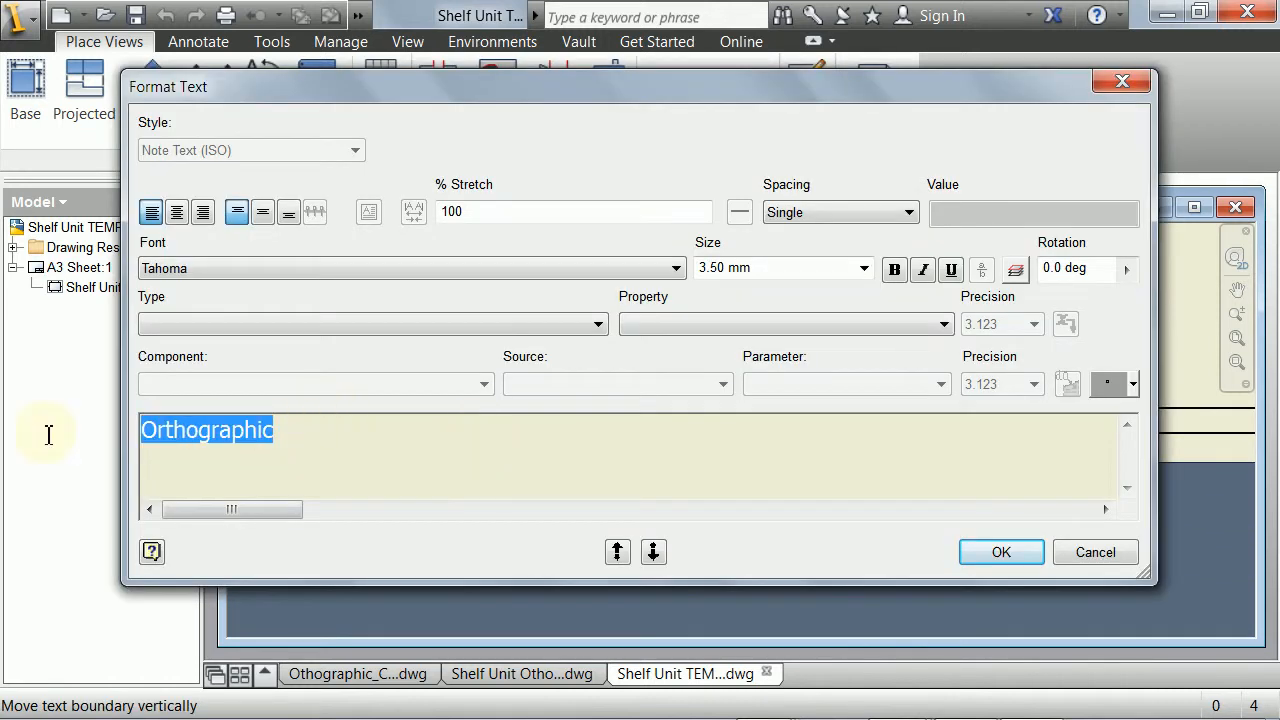
pyautogui.write('Assembly')
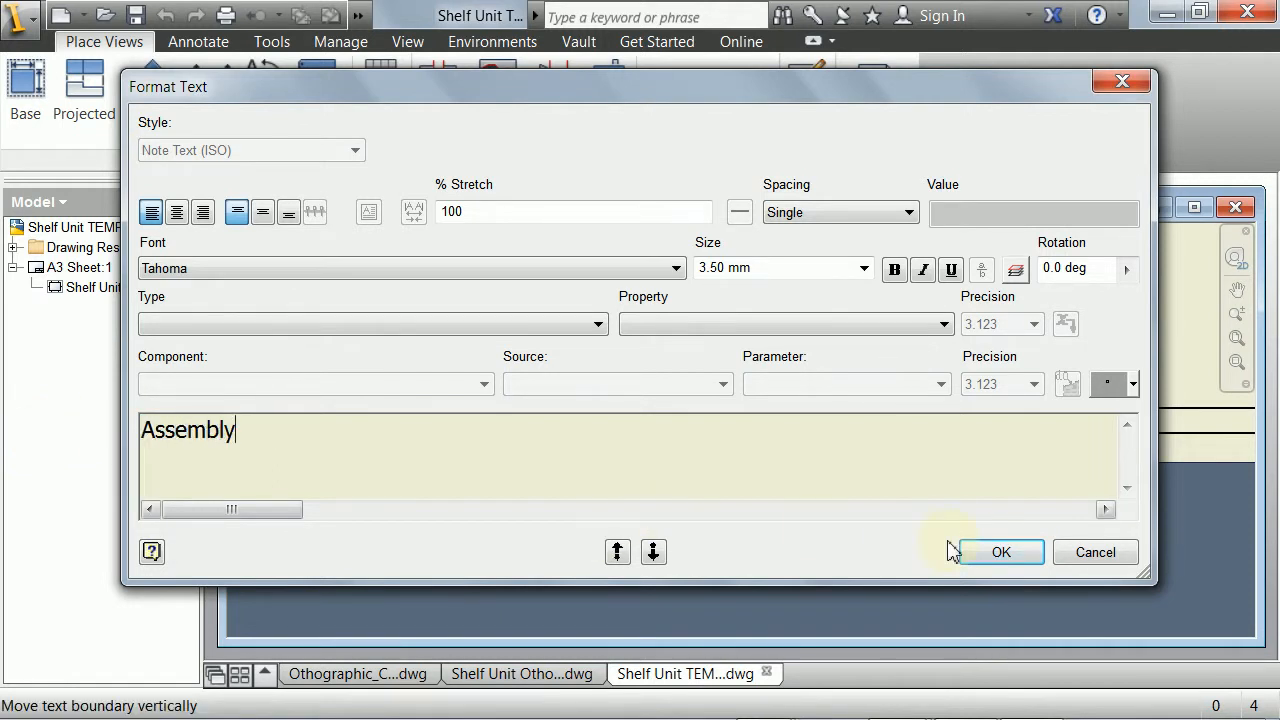
pyautogui.click(960, 552)
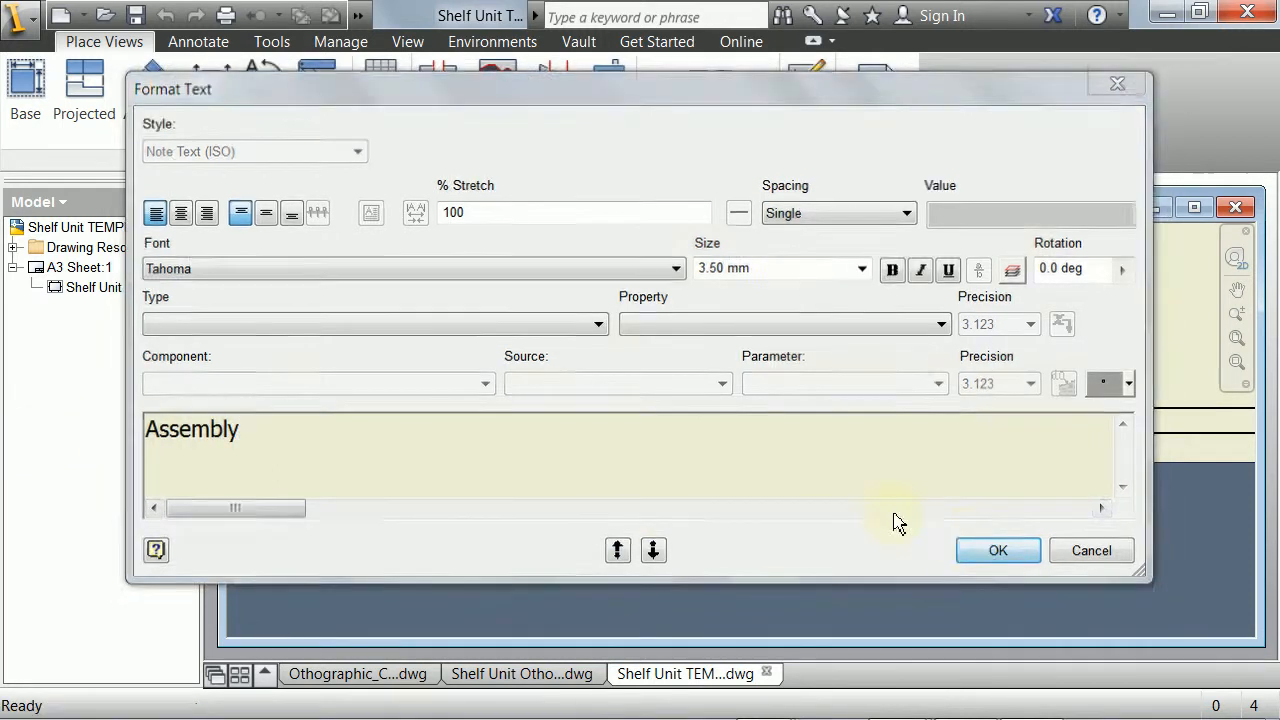
# - Start a base view and load Shelf Unit Assembly.iam as its source model
pyautogui.scroll(-2, 794, 500)
pyautogui.scroll(2, 765, 437)
pyautogui.moveTo(765, 437)
pyautogui.mouseDown(button='middle')
pyautogui.moveTo(717, 449)
pyautogui.moveTo(715, 560)
pyautogui.mouseUp(button='middle')
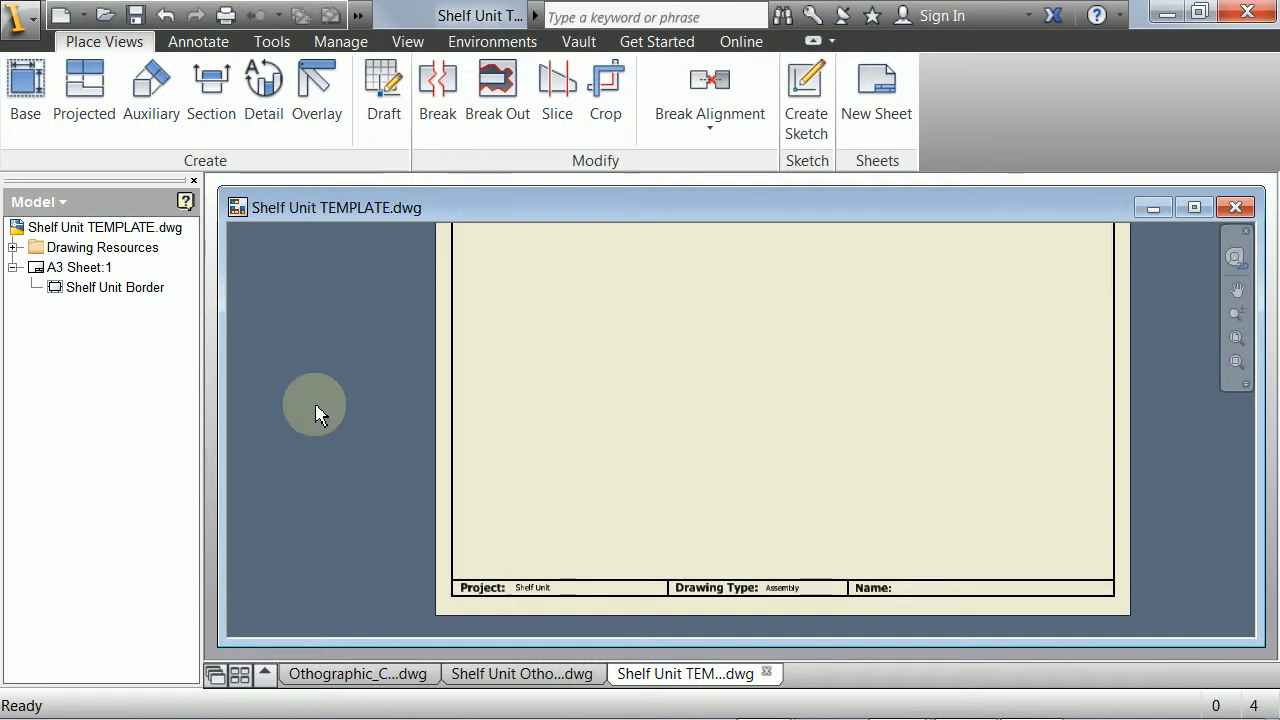
pyautogui.click(28, 92)
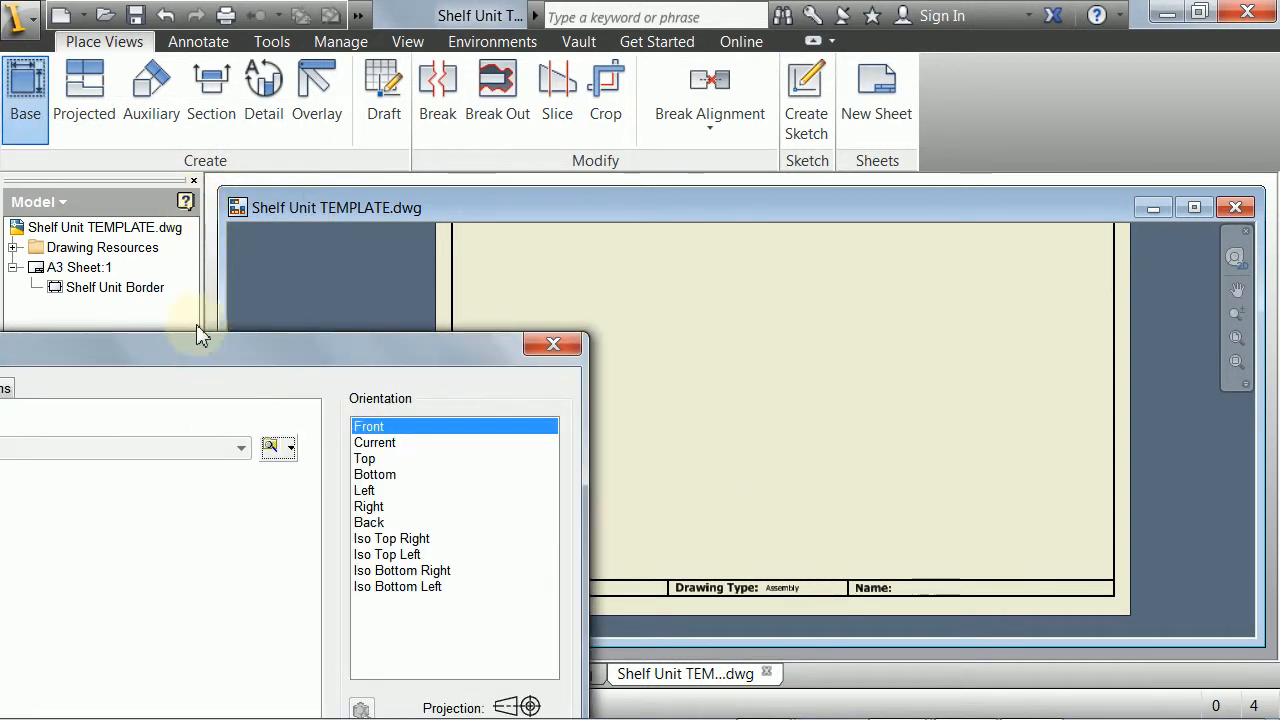
pyautogui.moveTo(196, 336); pyautogui.dragTo(510, 256)
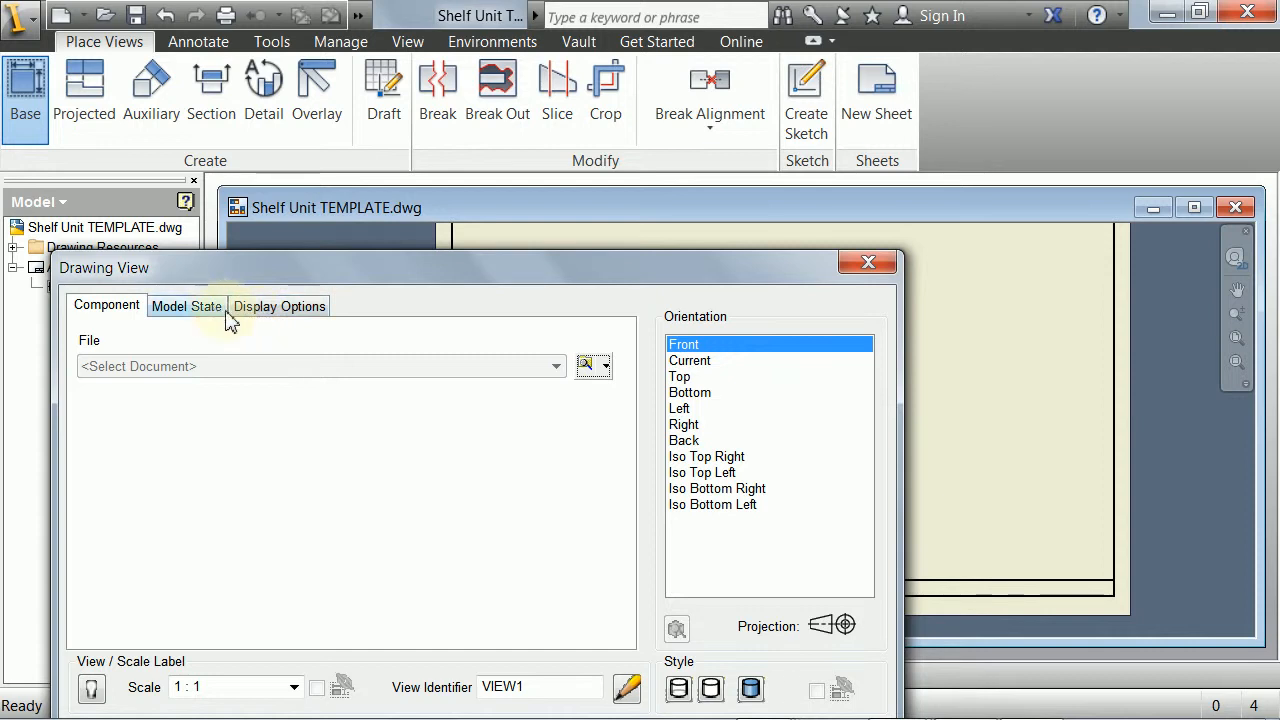
pyautogui.click(586, 366)
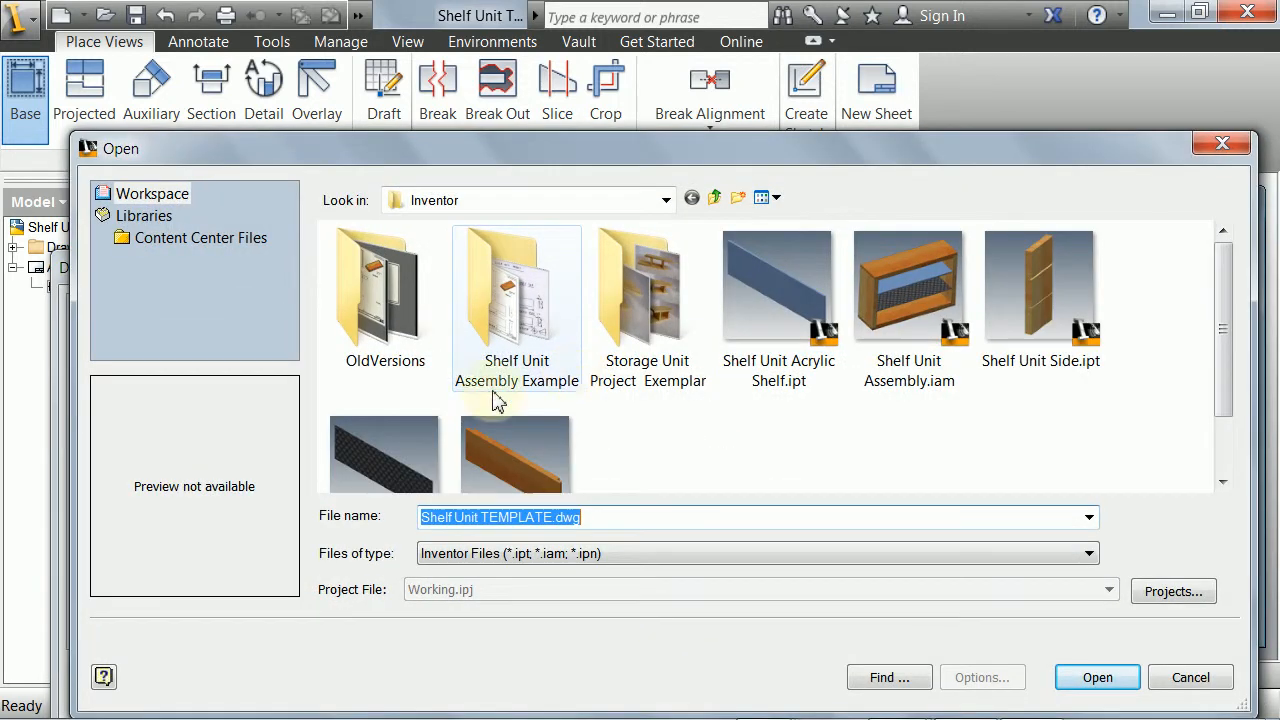
pyautogui.click(929, 286)
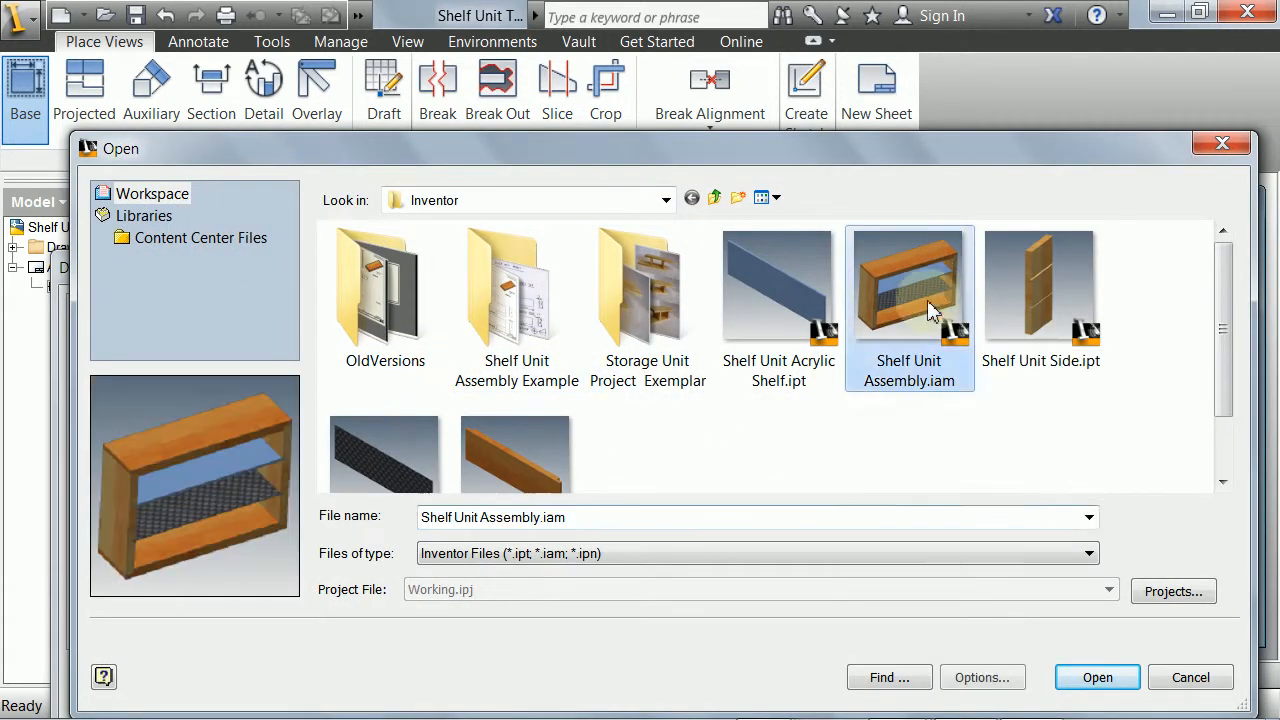
pyautogui.click(1080, 683)
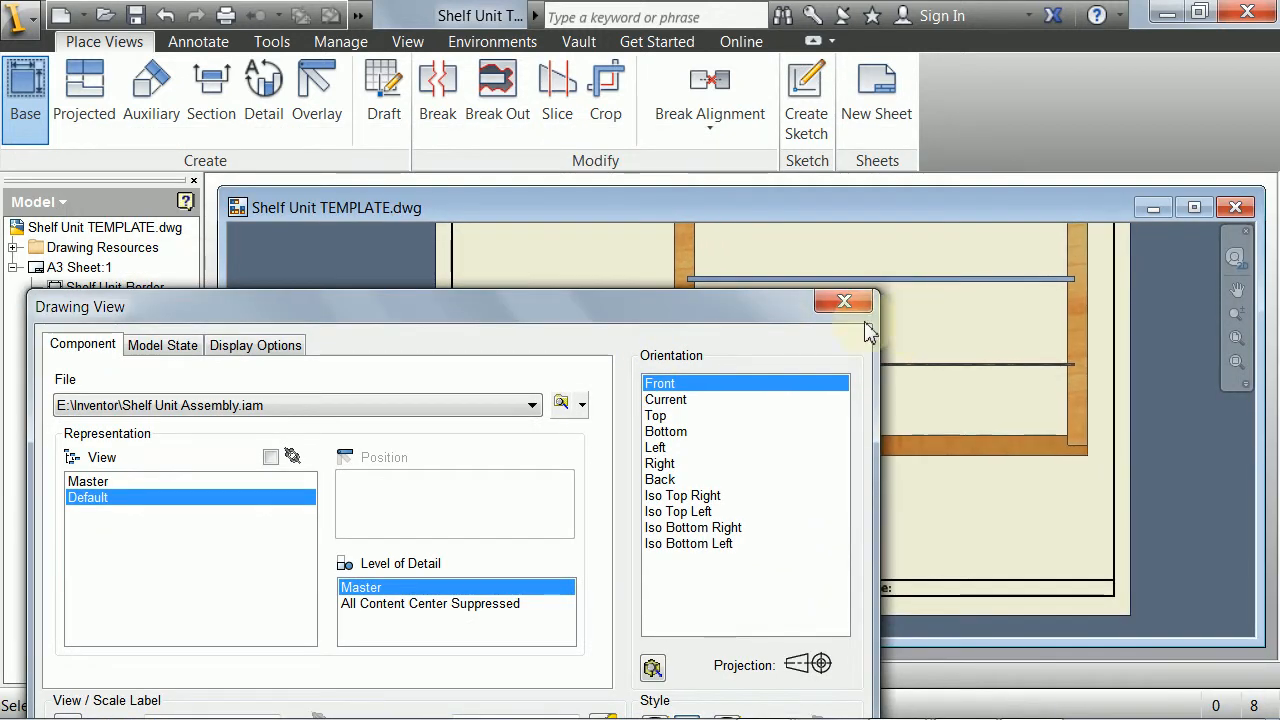
# - Set the base view's scale to 1 : 2 and place the front view in the left half of the sheet
pyautogui.moveTo(743, 320)
pyautogui.mouseDown()
pyautogui.moveTo(512, 333)
pyautogui.moveTo(737, 257)
pyautogui.moveTo(478, 318)
pyautogui.mouseUp()
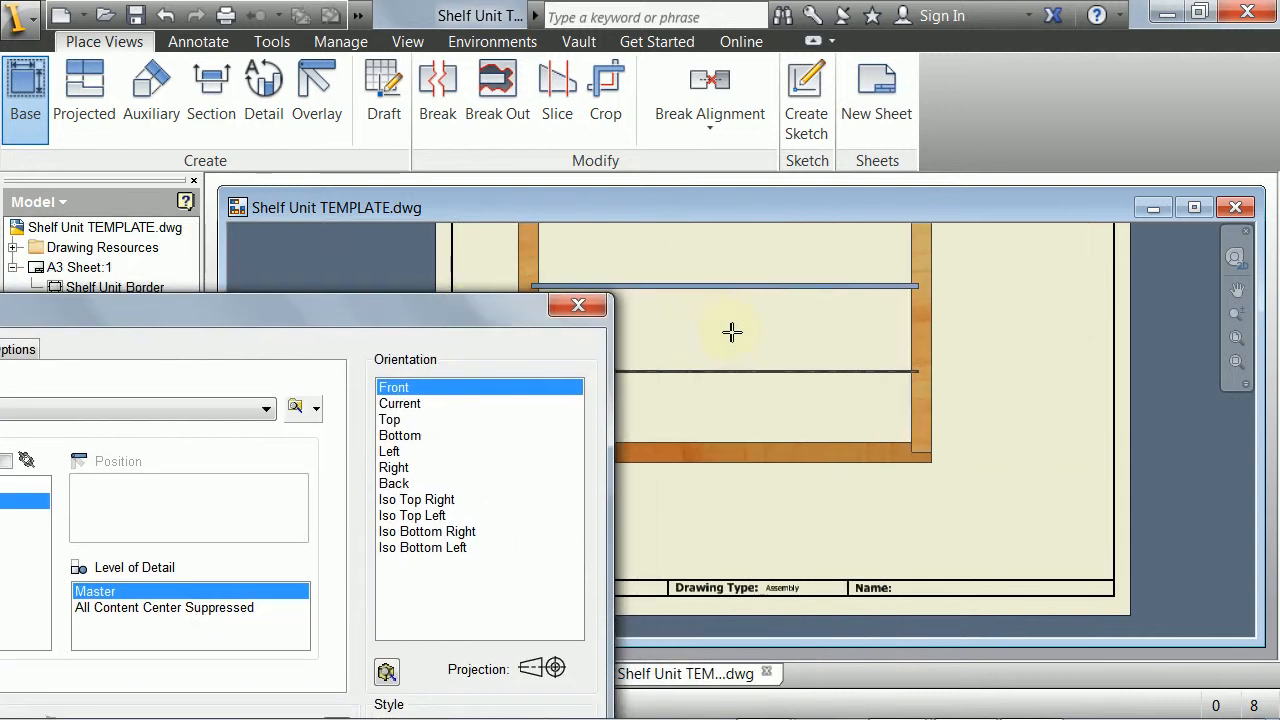
pyautogui.moveTo(266, 314); pyautogui.dragTo(537, 271)
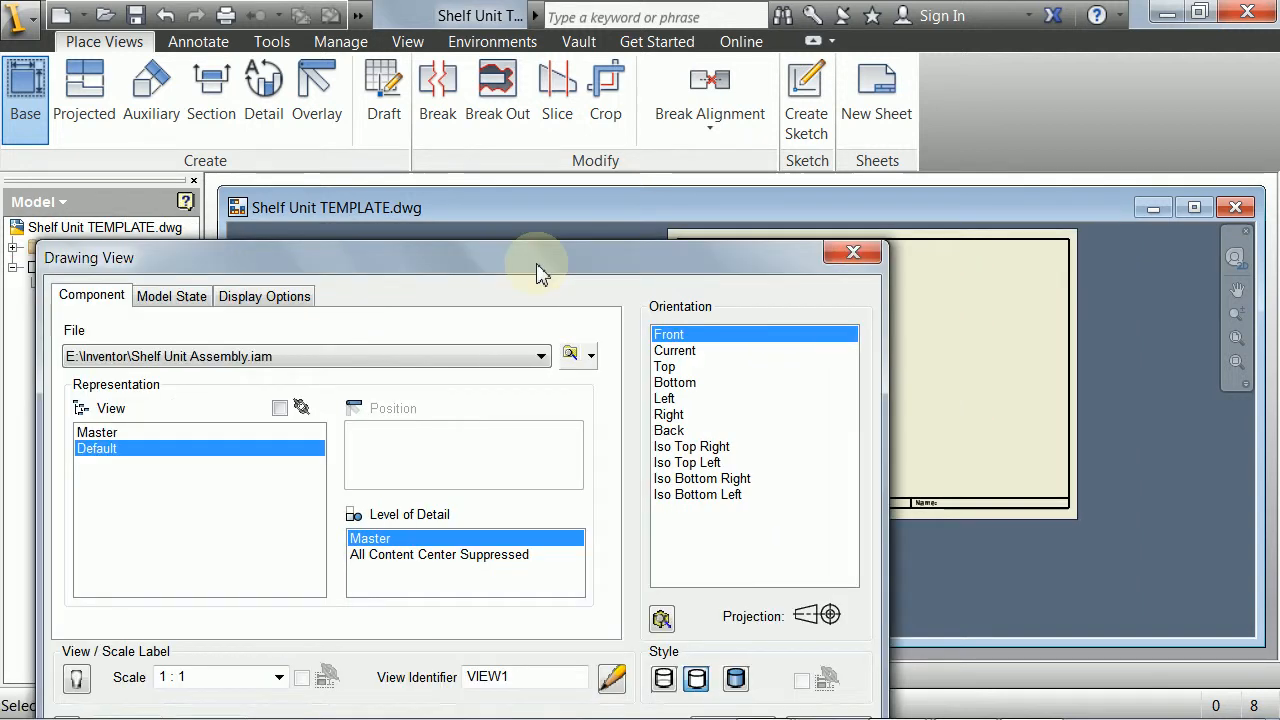
pyautogui.click(278, 677)
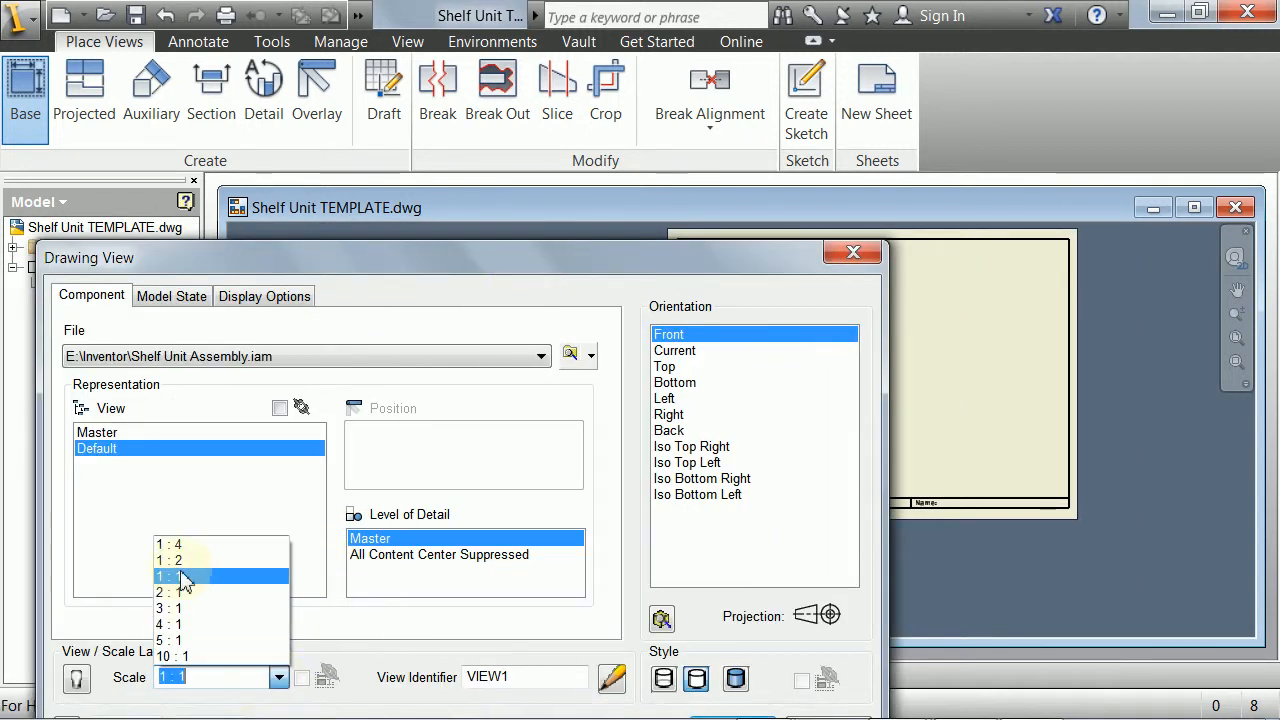
pyautogui.click(180, 560)
pyautogui.moveTo(645, 265); pyautogui.dragTo(434, 297)
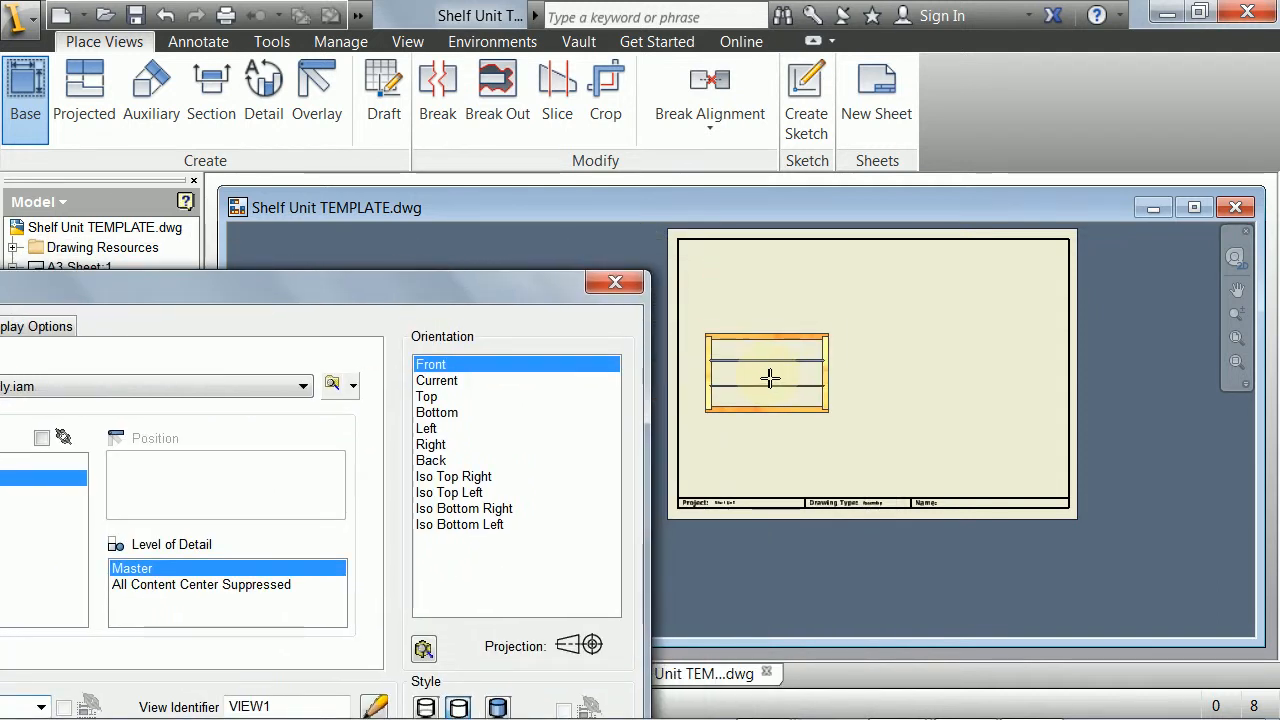
pyautogui.click(769, 377)
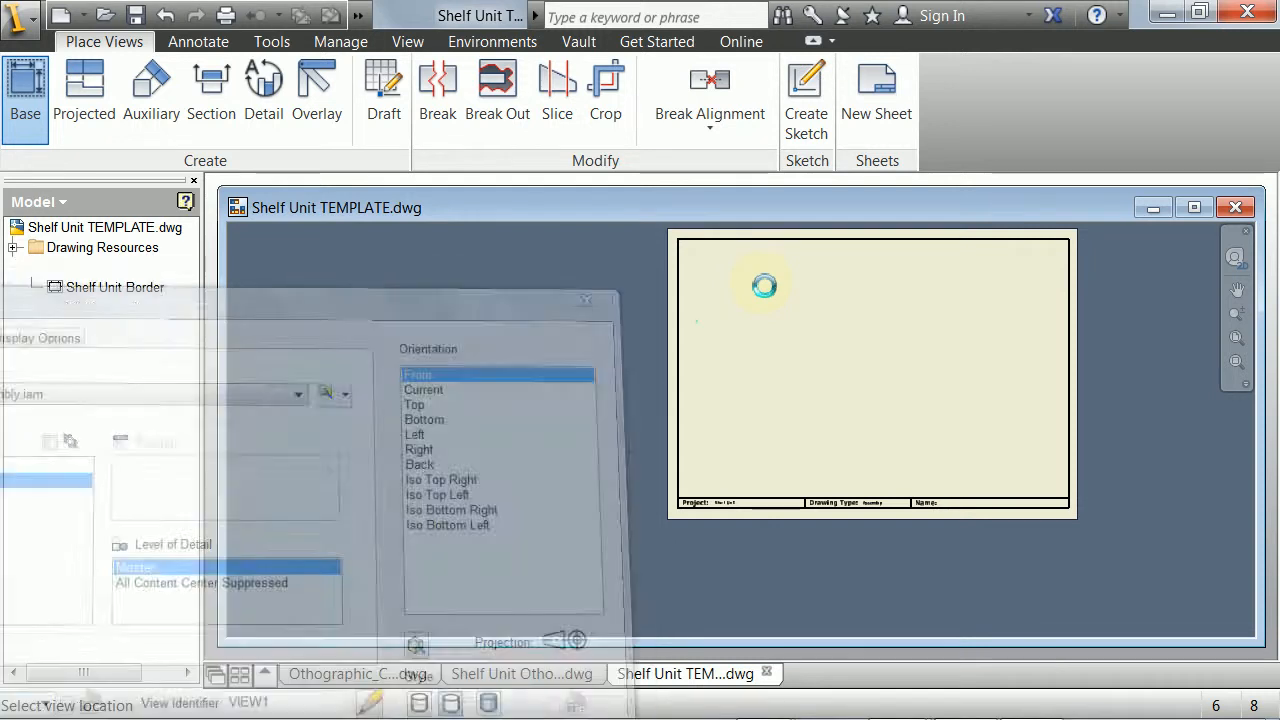
# - Create projected views of the shelf unit, one above the front view and one to its right
pyautogui.click(762, 291)
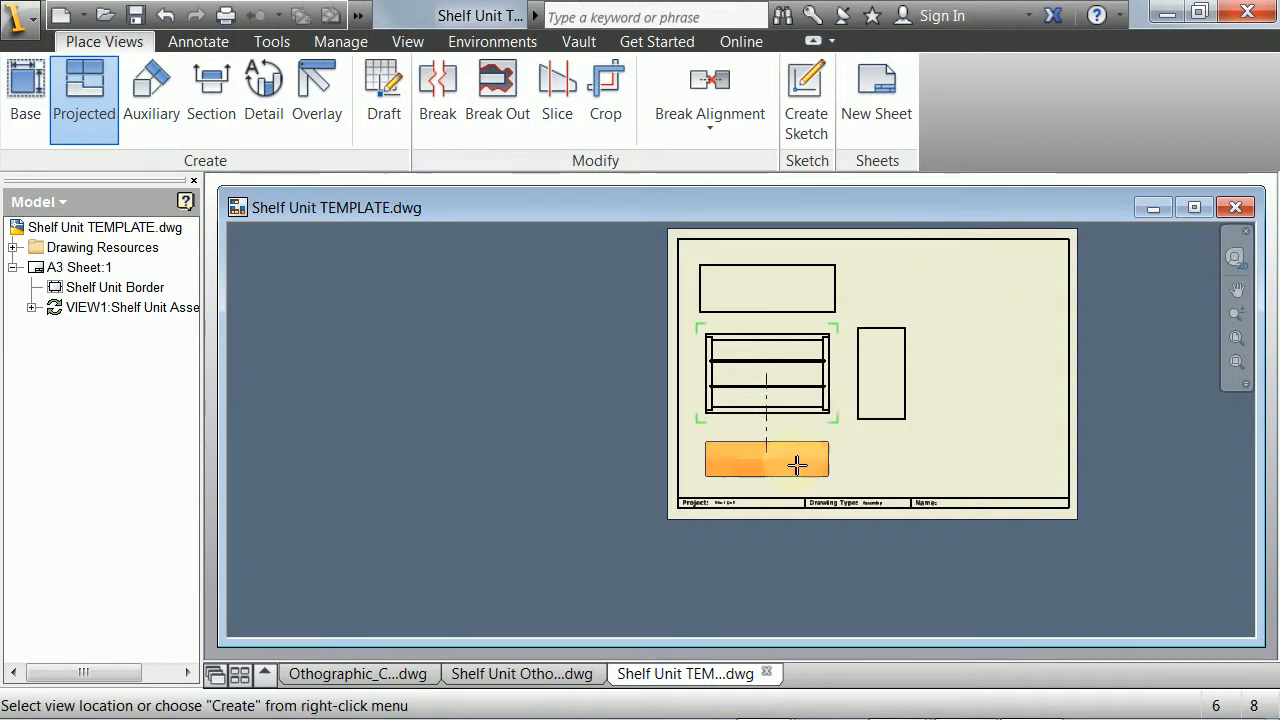
pyautogui.click(880, 372)
pyautogui.rightClick(877, 366)
pyautogui.click(958, 366)
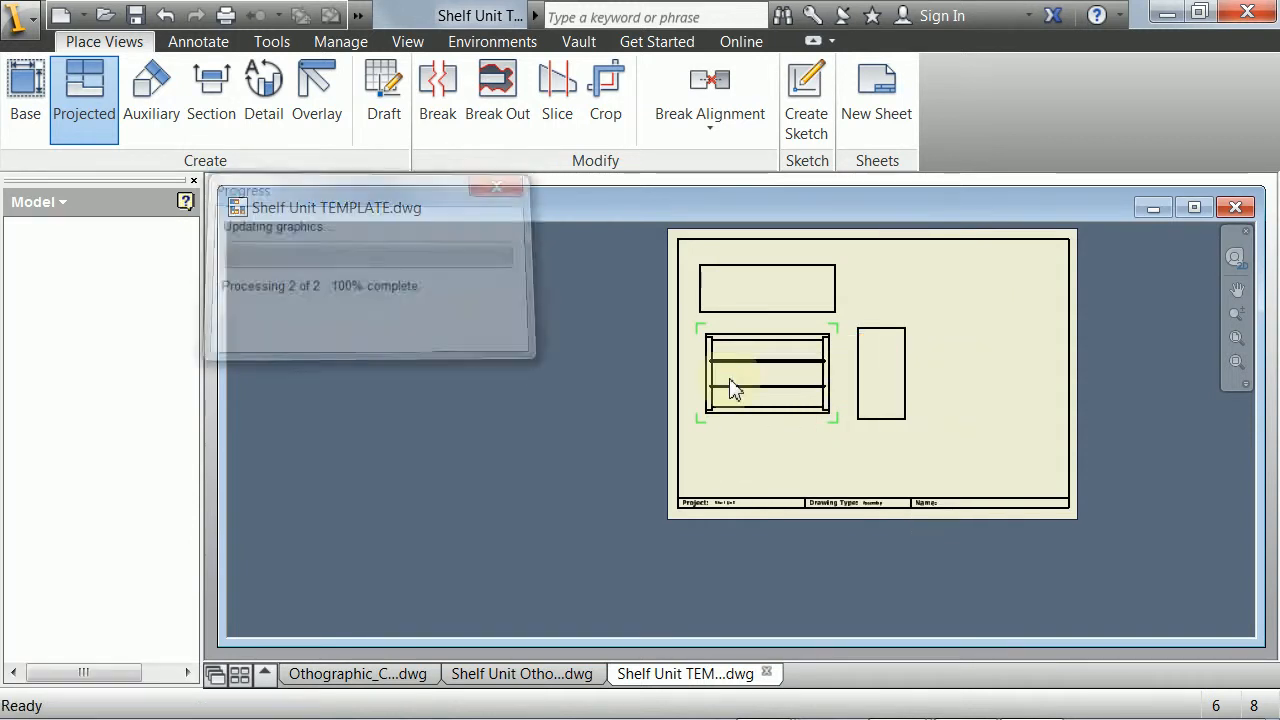
# - Examine the three placed orthographic views and the title strip on the A3 sheet
pyautogui.scroll(-5, 690, 418)
pyautogui.moveTo(739, 355); pyautogui.dragTo(648, 317, button='middle')
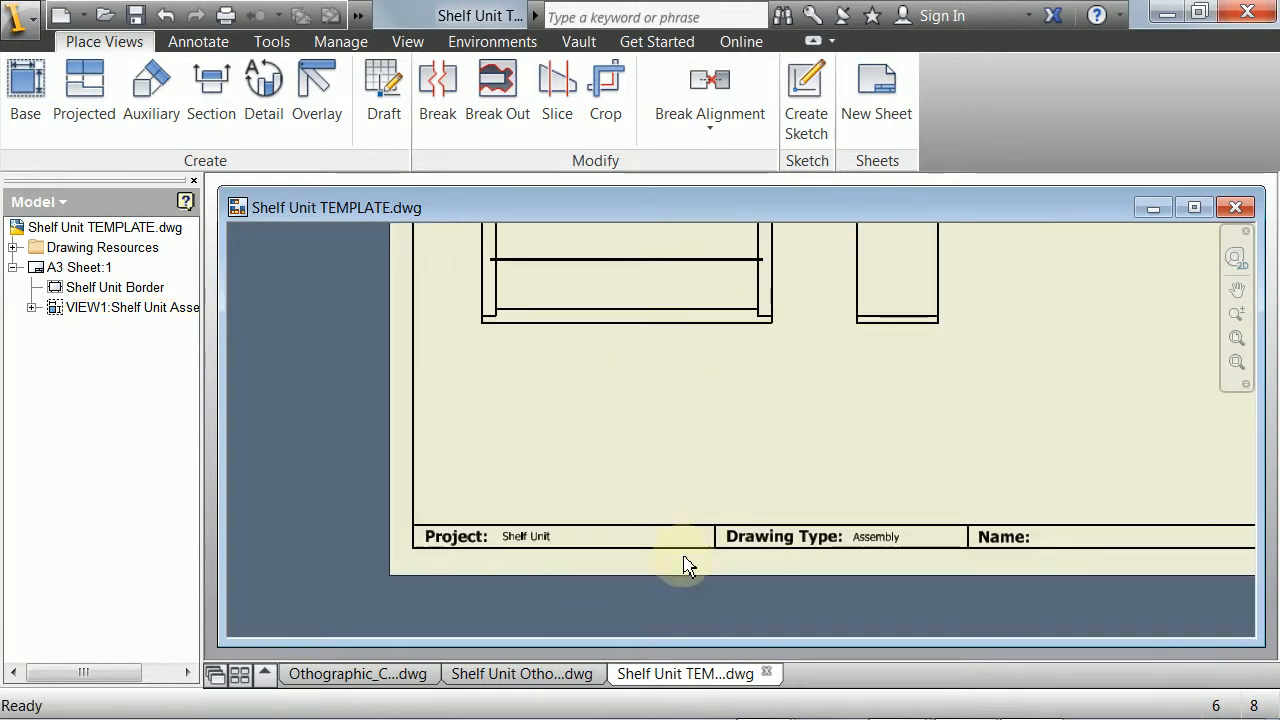
pyautogui.scroll(5, 750, 408)
pyautogui.scroll(-1, 741, 408)
pyautogui.moveTo(810, 394); pyautogui.dragTo(781, 495, button='middle')
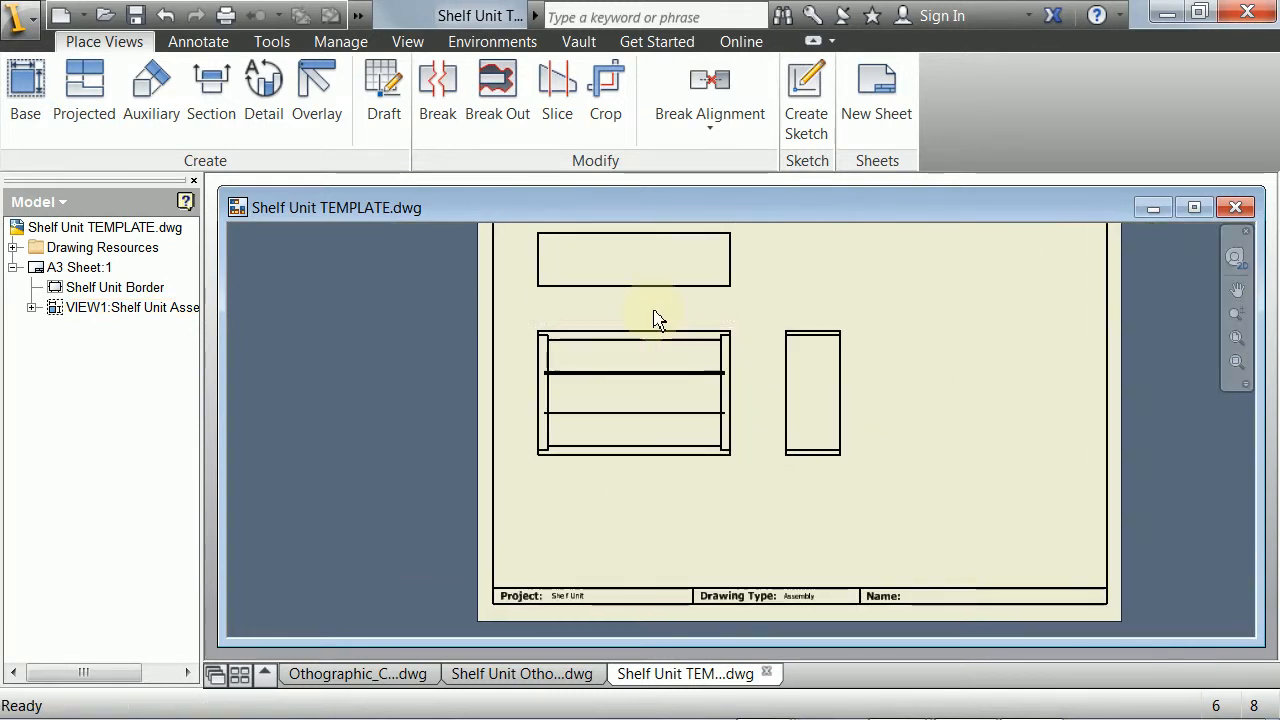
pyautogui.scroll(3, 694, 349)
pyautogui.scroll(-4, 658, 333)
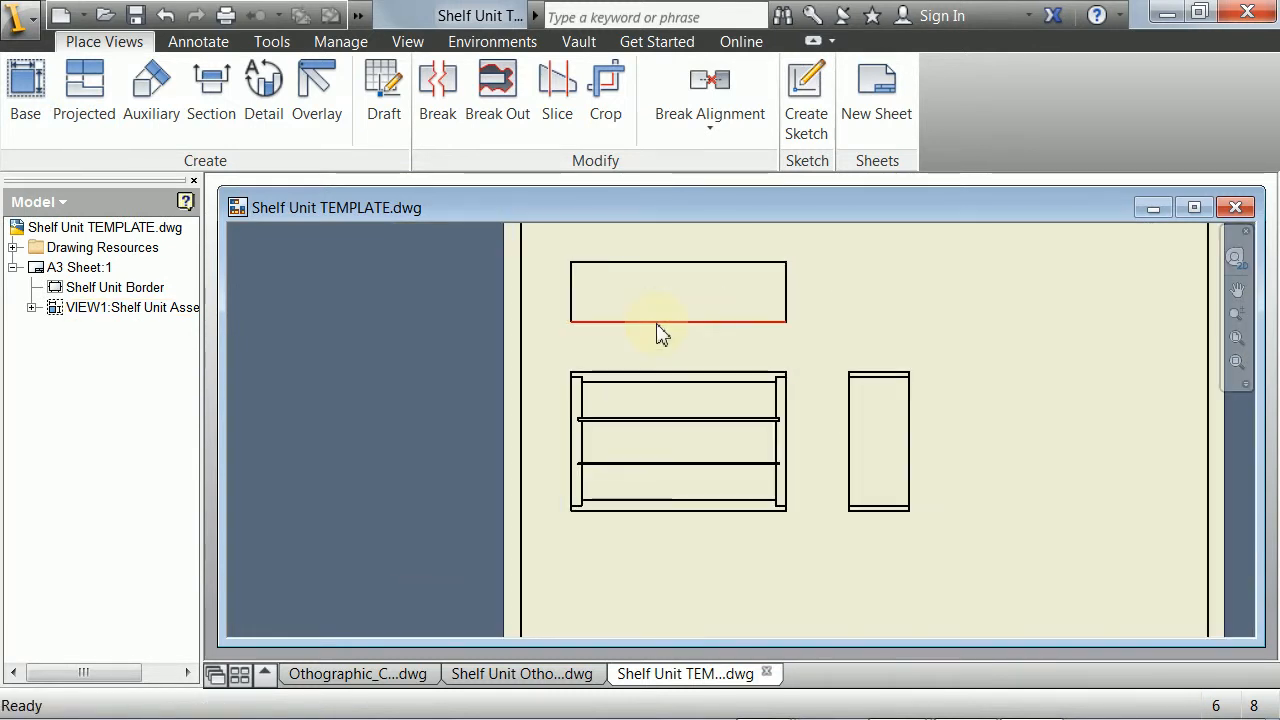
pyautogui.scroll(-3, 849, 409)
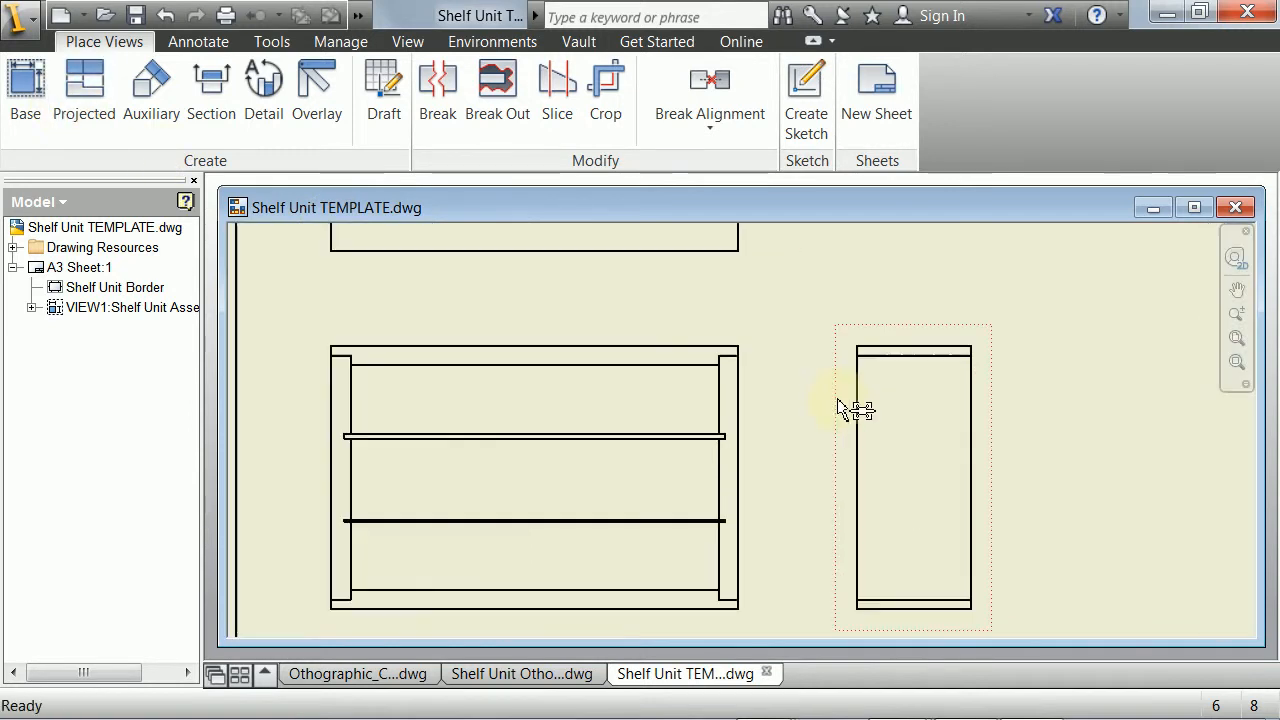
pyautogui.scroll(5, 843, 422)
pyautogui.moveTo(884, 447); pyautogui.dragTo(797, 400, button='middle')
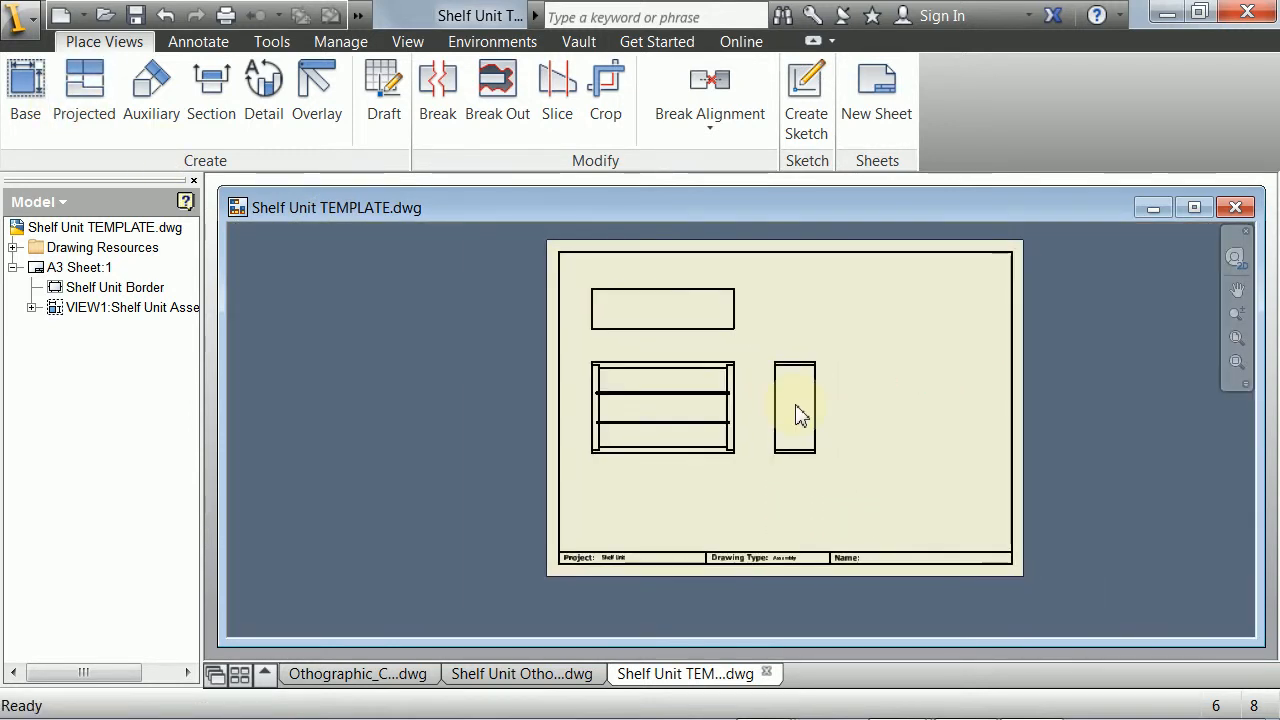
pyautogui.scroll(-3, 797, 414)
pyautogui.scroll(2, 800, 415)
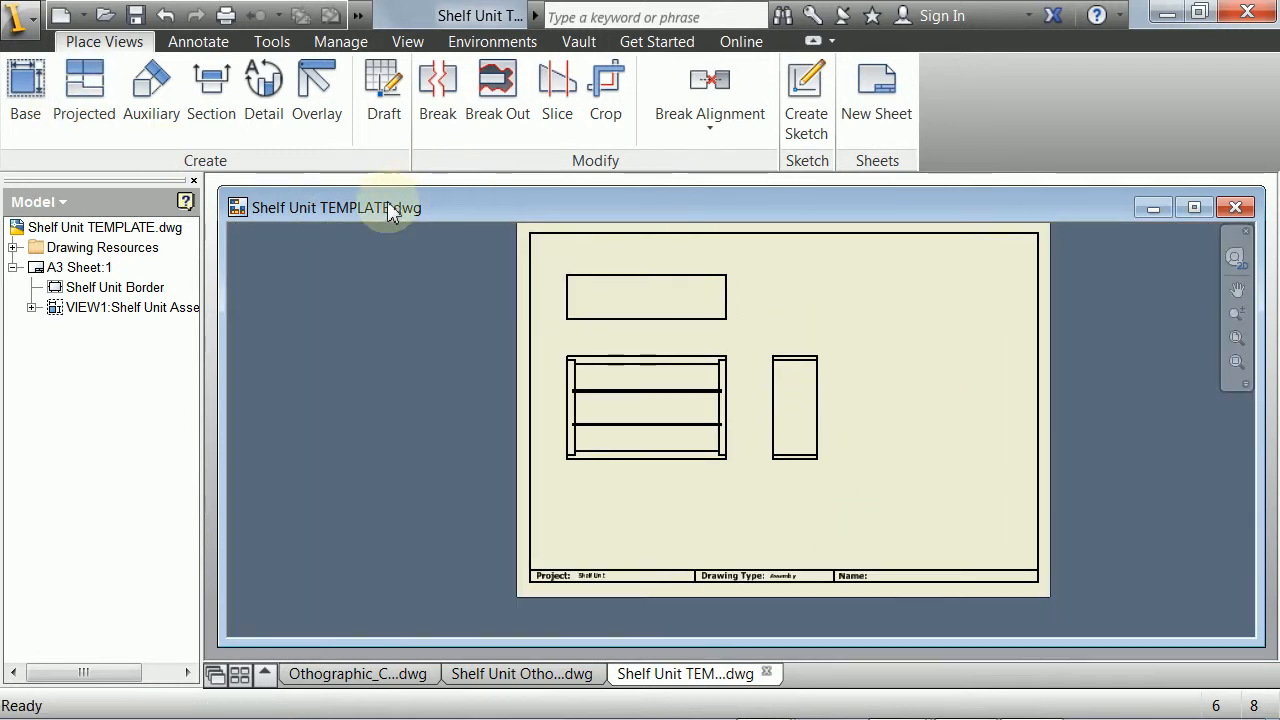
pyautogui.moveTo(387, 207)
pyautogui.mouseDown()
pyautogui.moveTo(514, 206)
pyautogui.moveTo(431, 211)
pyautogui.mouseUp()
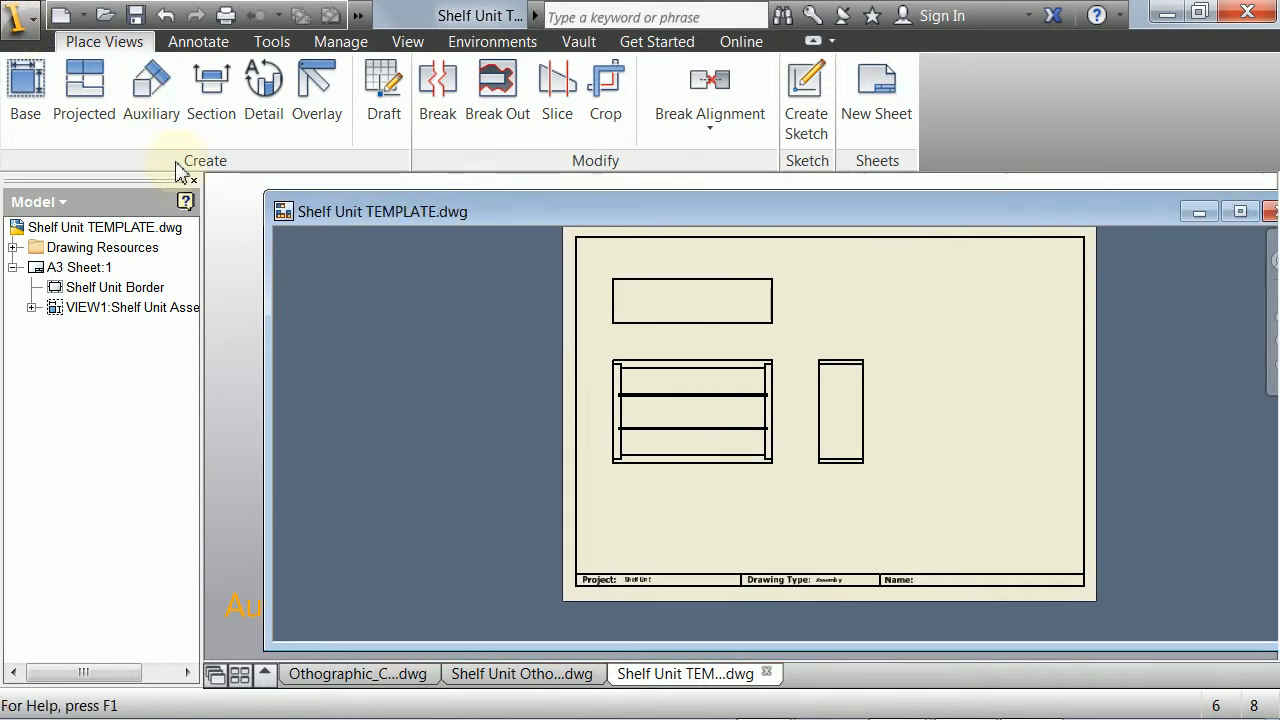
pyautogui.moveTo(323, 218); pyautogui.dragTo(286, 218)
# - Switch to Othographic_Components_Drawing_TEMPLATE.dwg and examine the labels and notes in its title strip
pyautogui.click(393, 674)
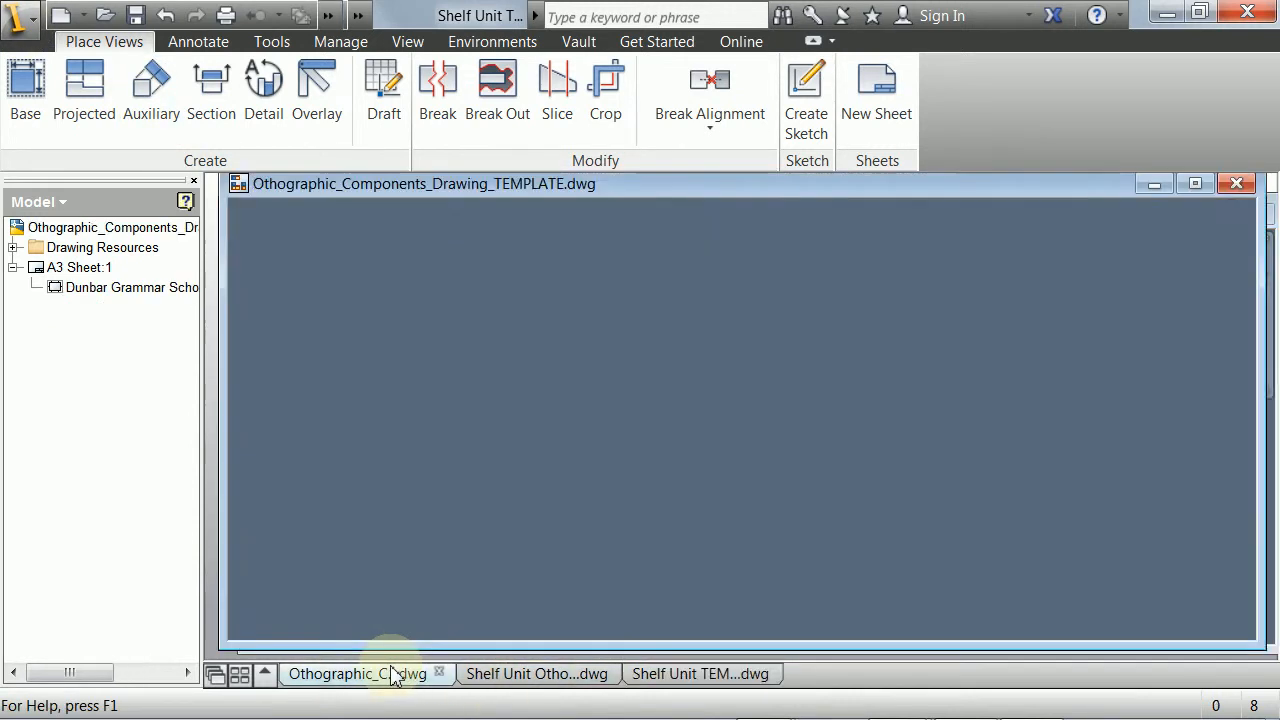
pyautogui.moveTo(699, 339); pyautogui.dragTo(699, 401, button='middle')
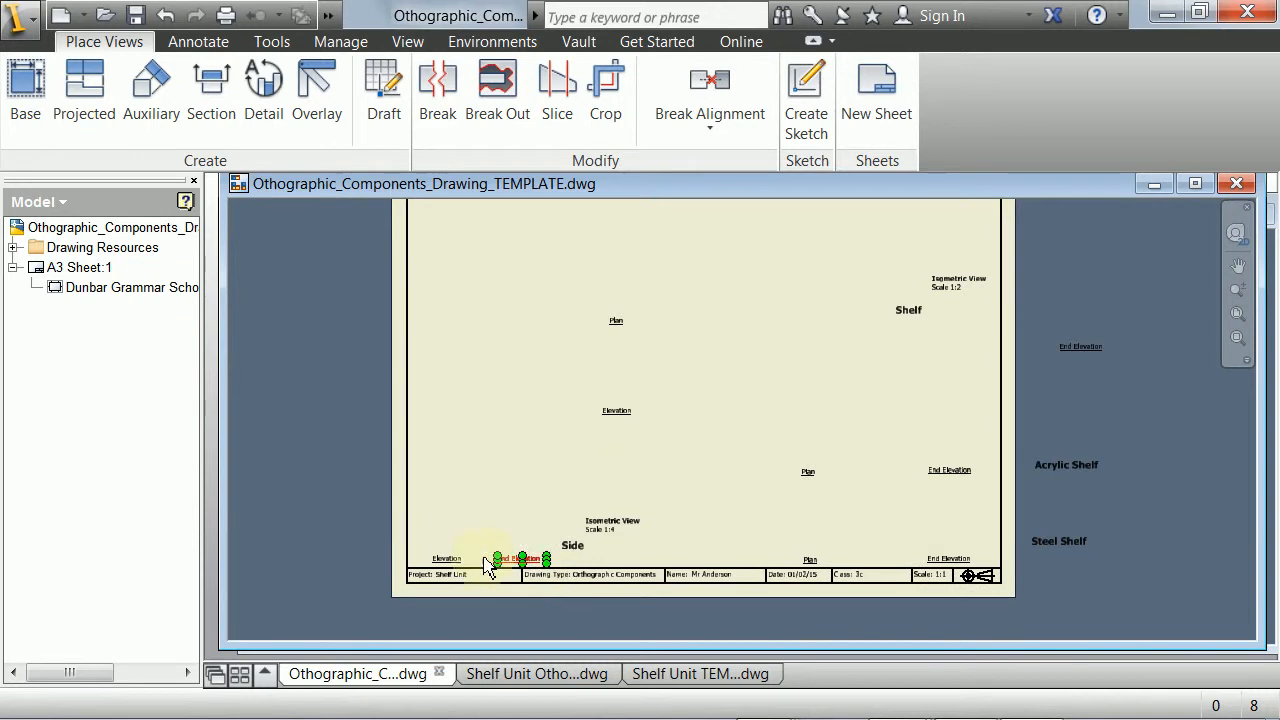
pyautogui.scroll(3, 466, 555)
pyautogui.moveTo(500, 577); pyautogui.dragTo(509, 437, button='middle')
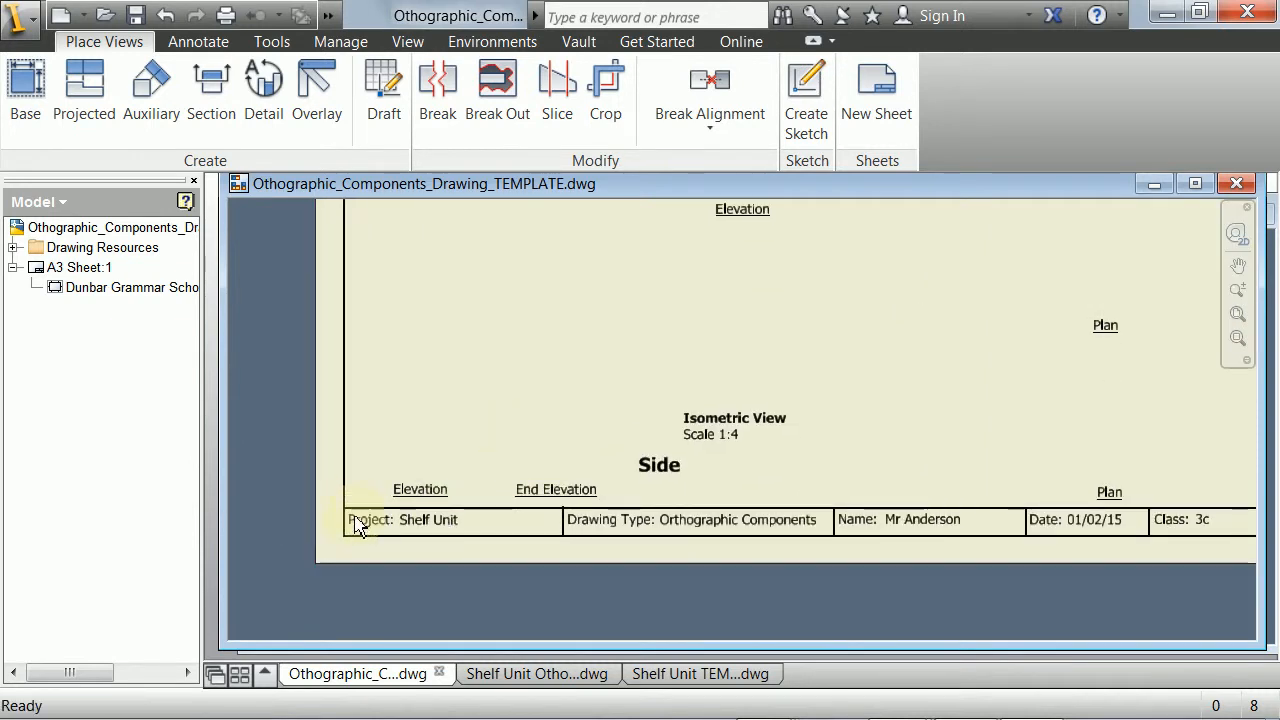
# - Open the Dunbar Grammar School Border definition to view its title strip fields, and close it without saving edits
pyautogui.rightClick(95, 288)
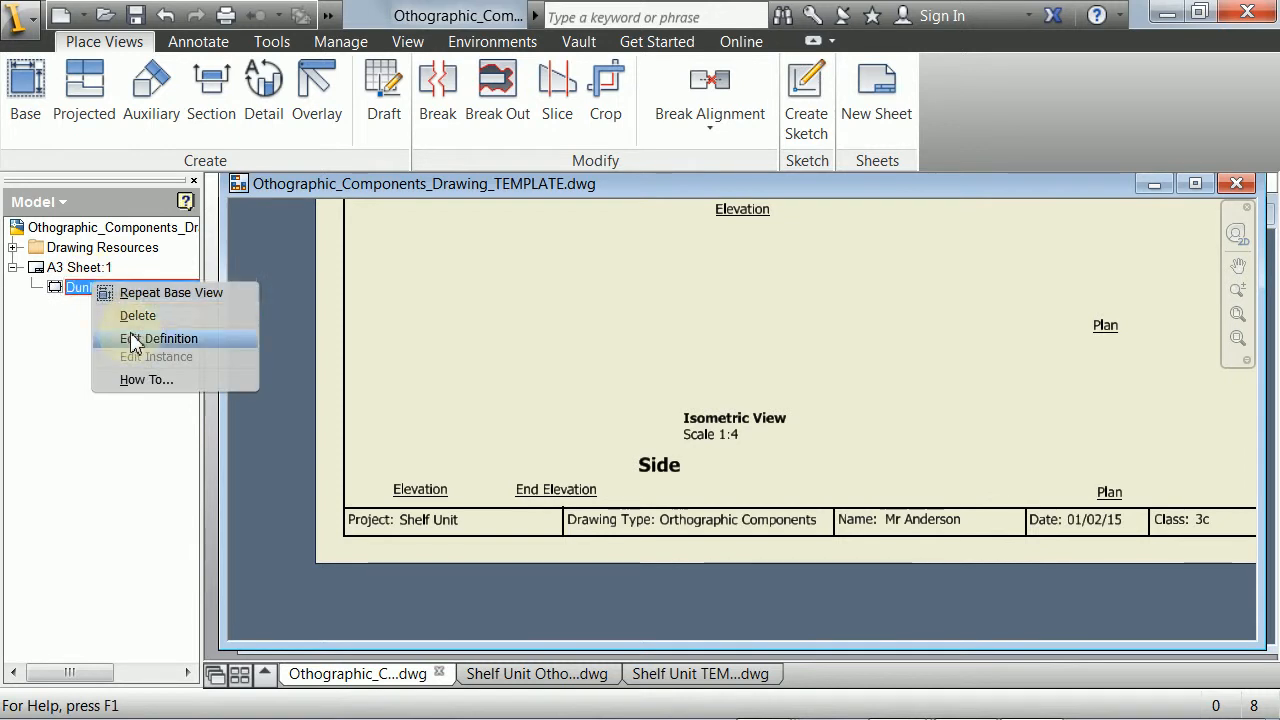
pyautogui.click(172, 337)
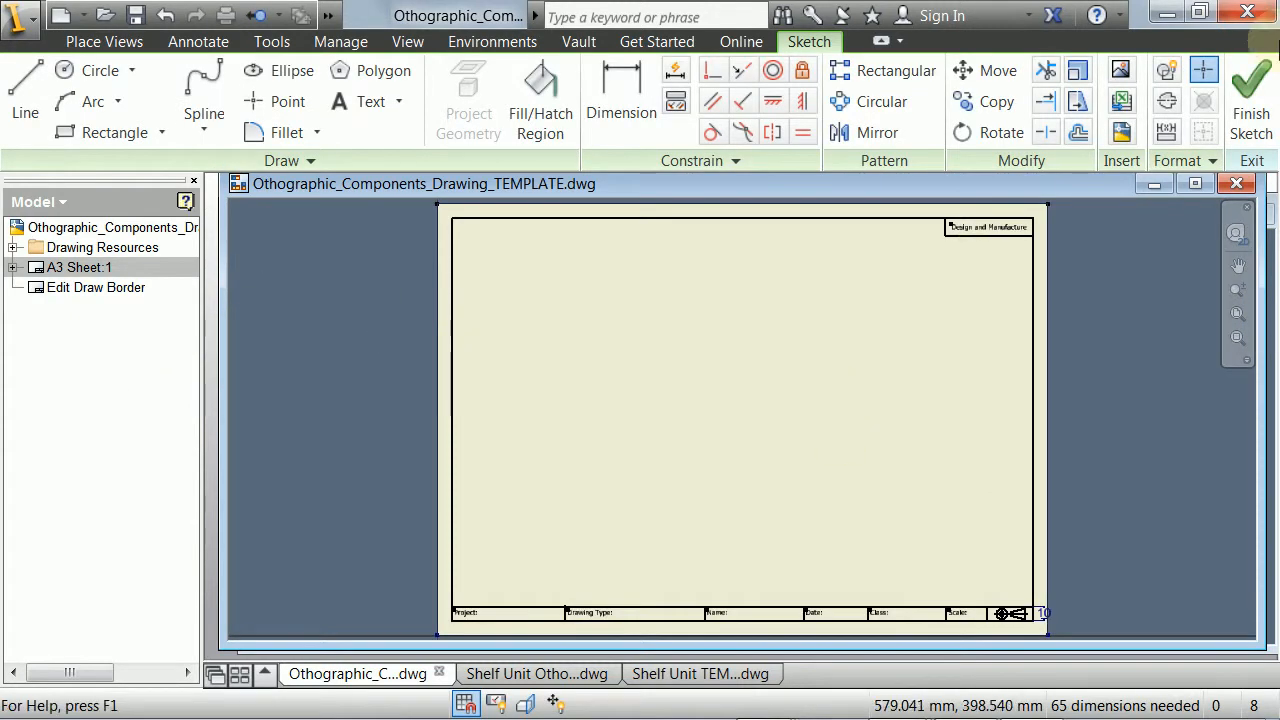
pyautogui.click(1252, 95)
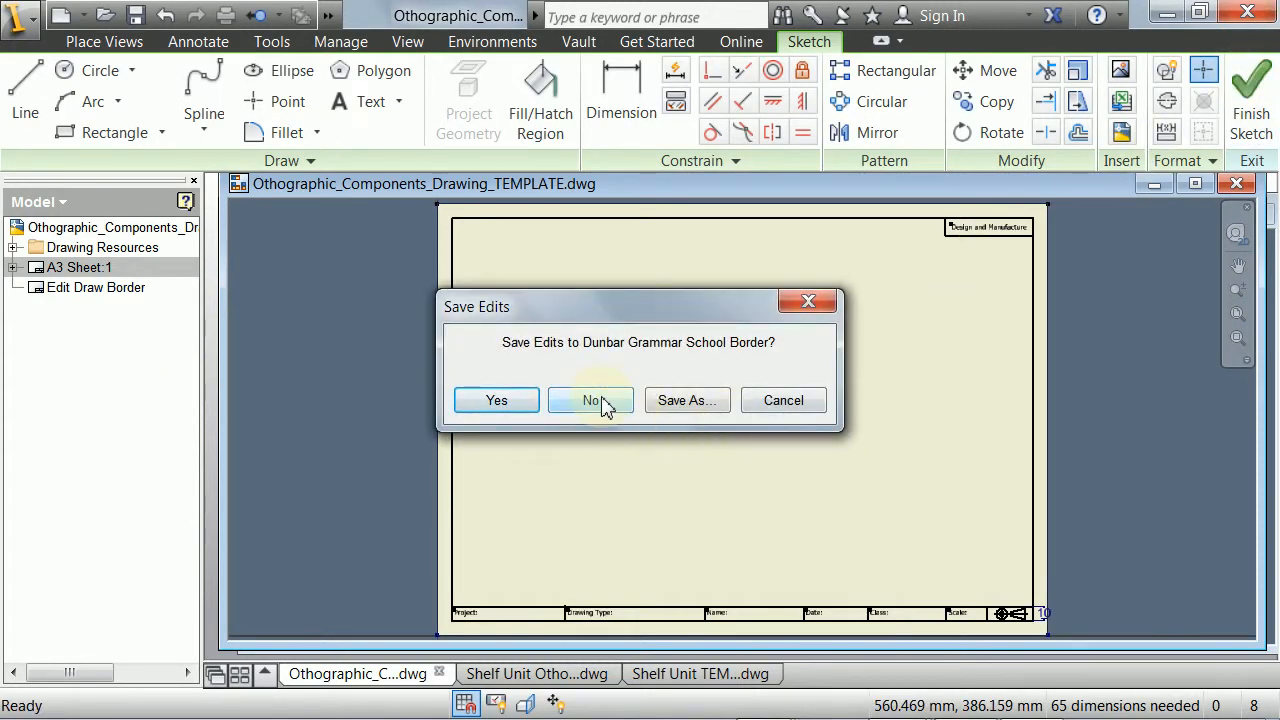
pyautogui.click(596, 401)
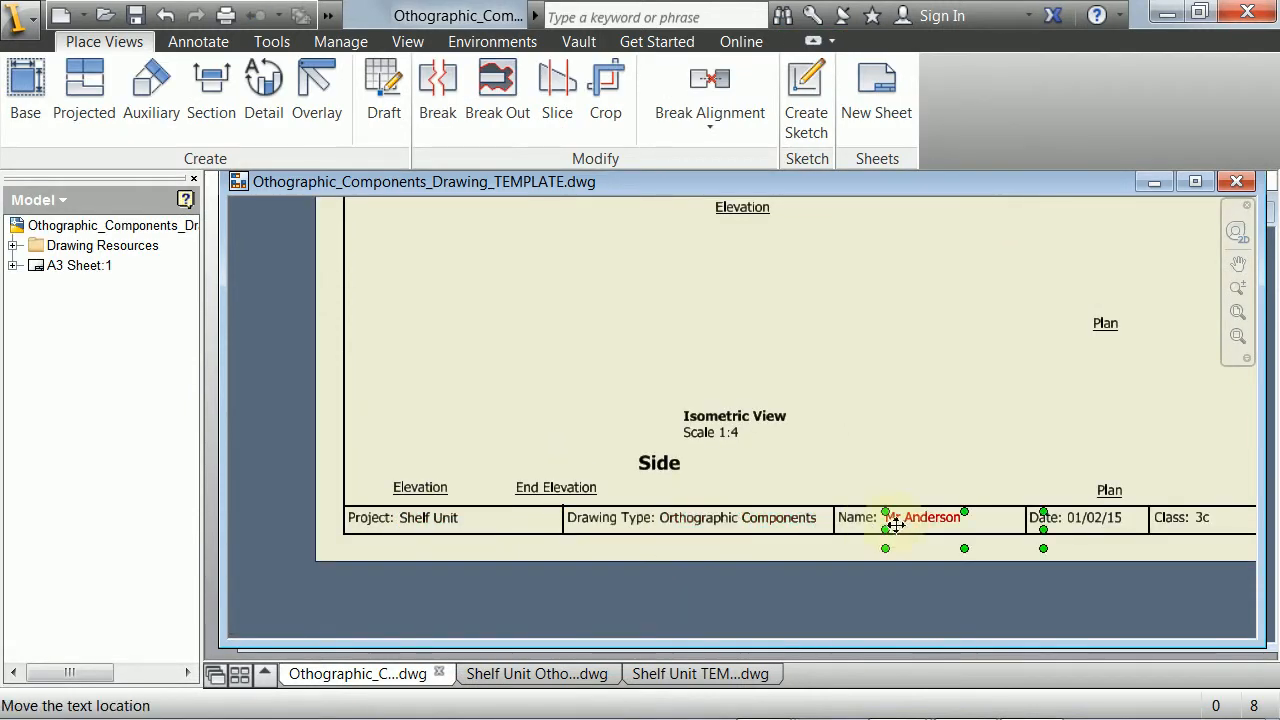
# - Set the date text in the title strip to 17/02/15
pyautogui.moveTo(822, 427)
pyautogui.mouseDown(button='middle')
pyautogui.moveTo(704, 408)
pyautogui.moveTo(528, 497)
pyautogui.mouseUp(button='middle')
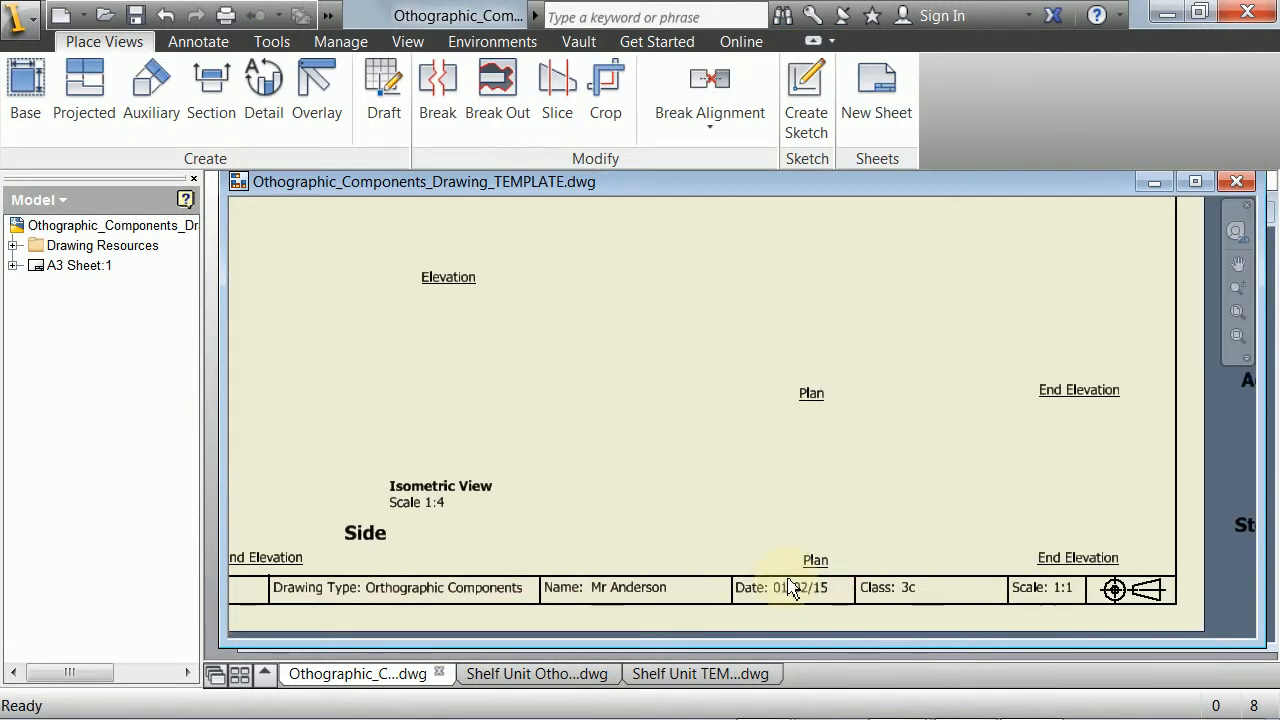
pyautogui.doubleClick(790, 587)
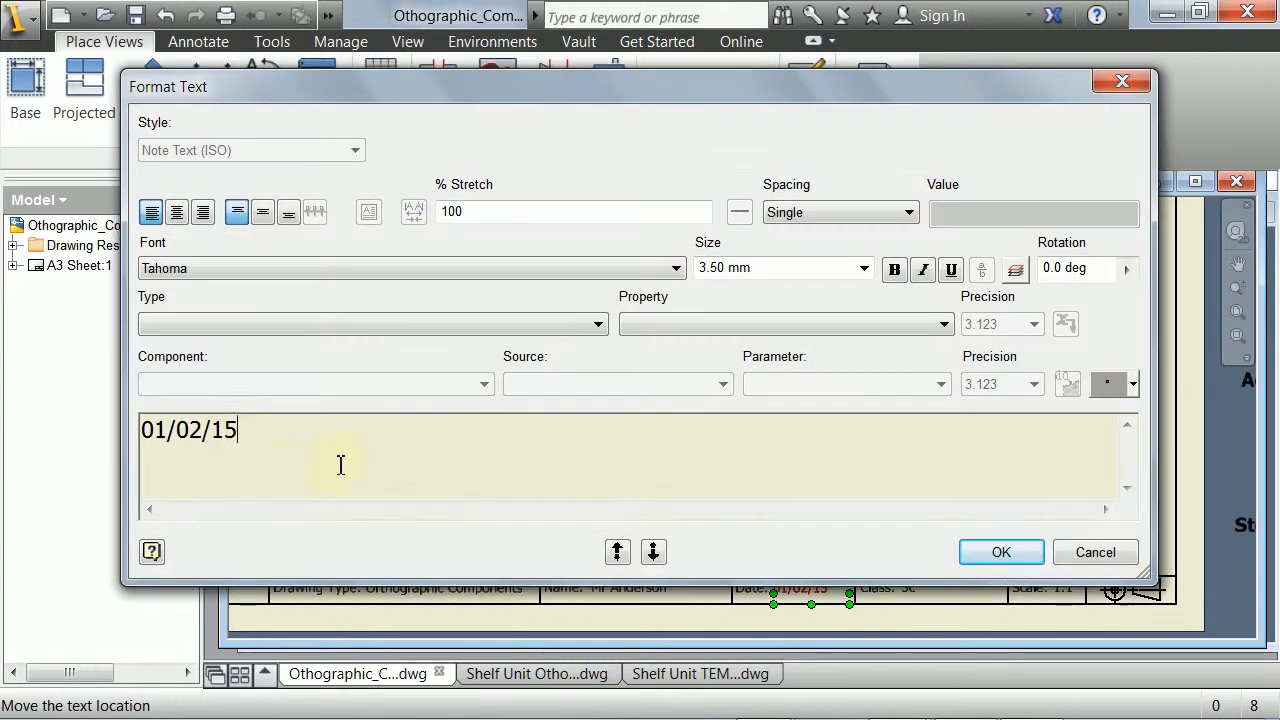
pyautogui.moveTo(170, 433); pyautogui.dragTo(123, 432)
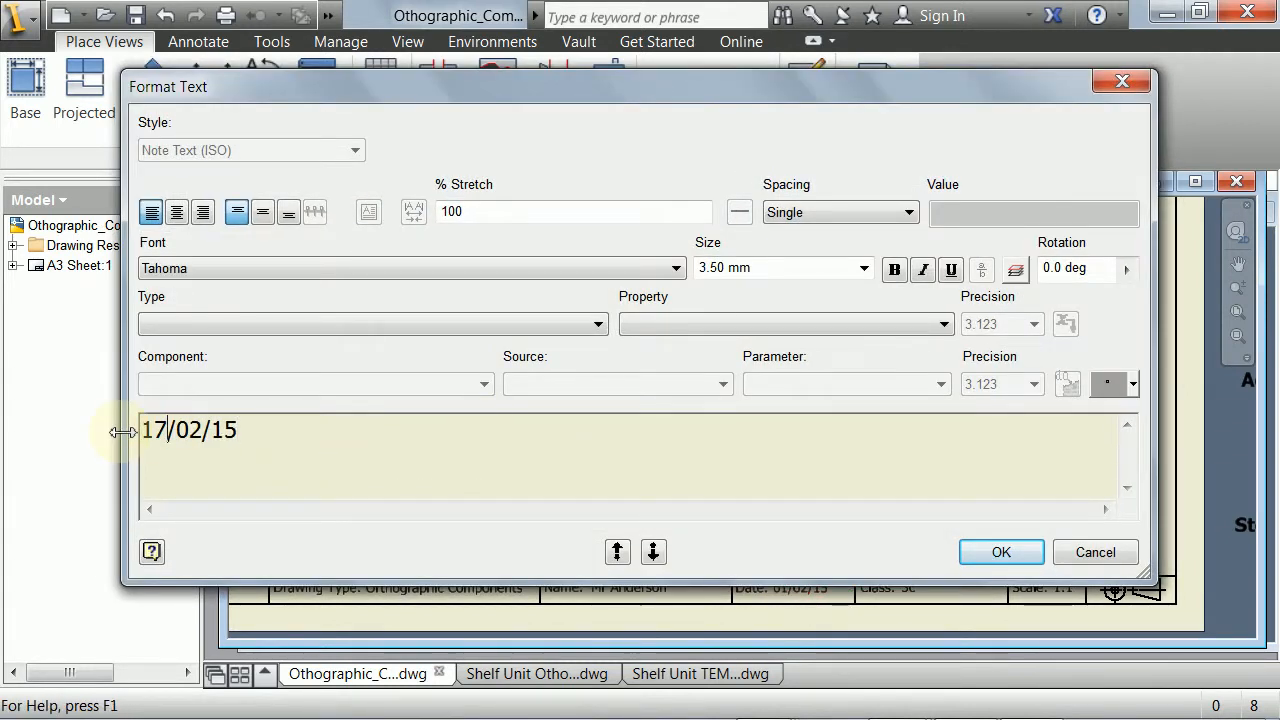
pyautogui.click(1001, 552)
# - Move the End Elevation, Acrylic Shelf and Steel Shelf labels outside the sheet closer together in a compact column beside its edge
pyautogui.scroll(-3, 666, 397)
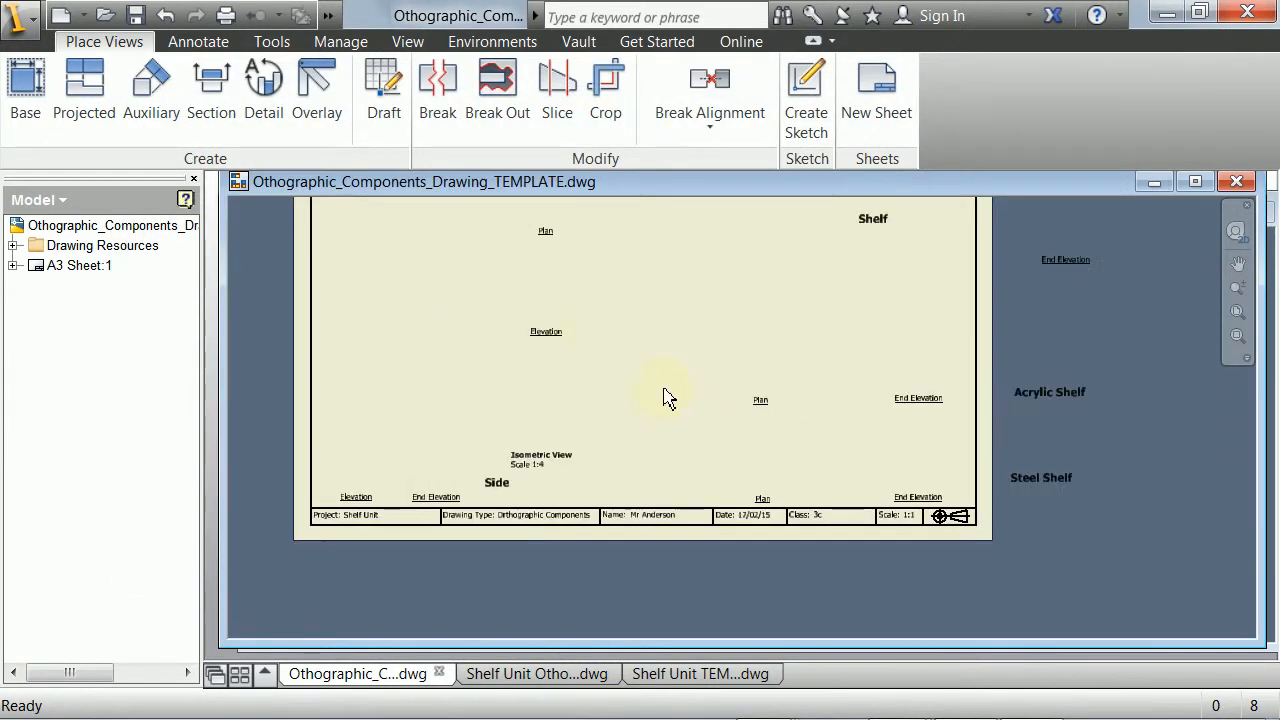
pyautogui.click(613, 378)
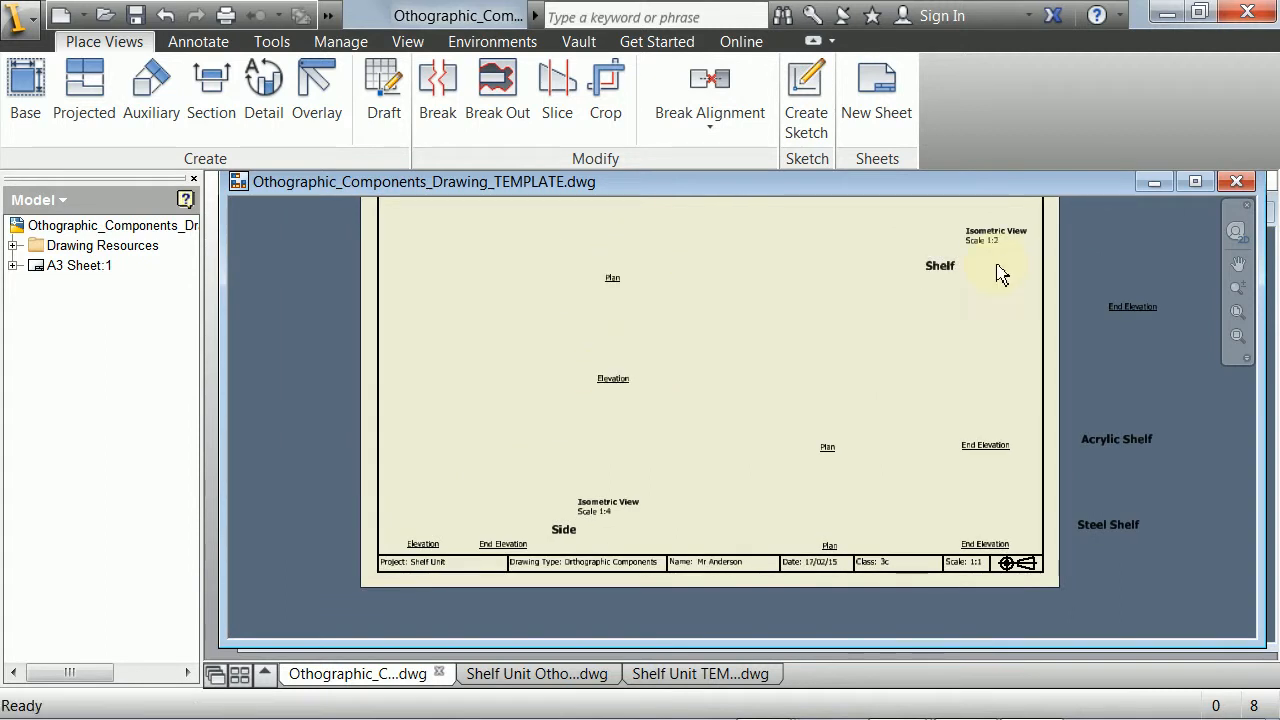
pyautogui.moveTo(978, 233); pyautogui.dragTo(790, 226, button='middle')
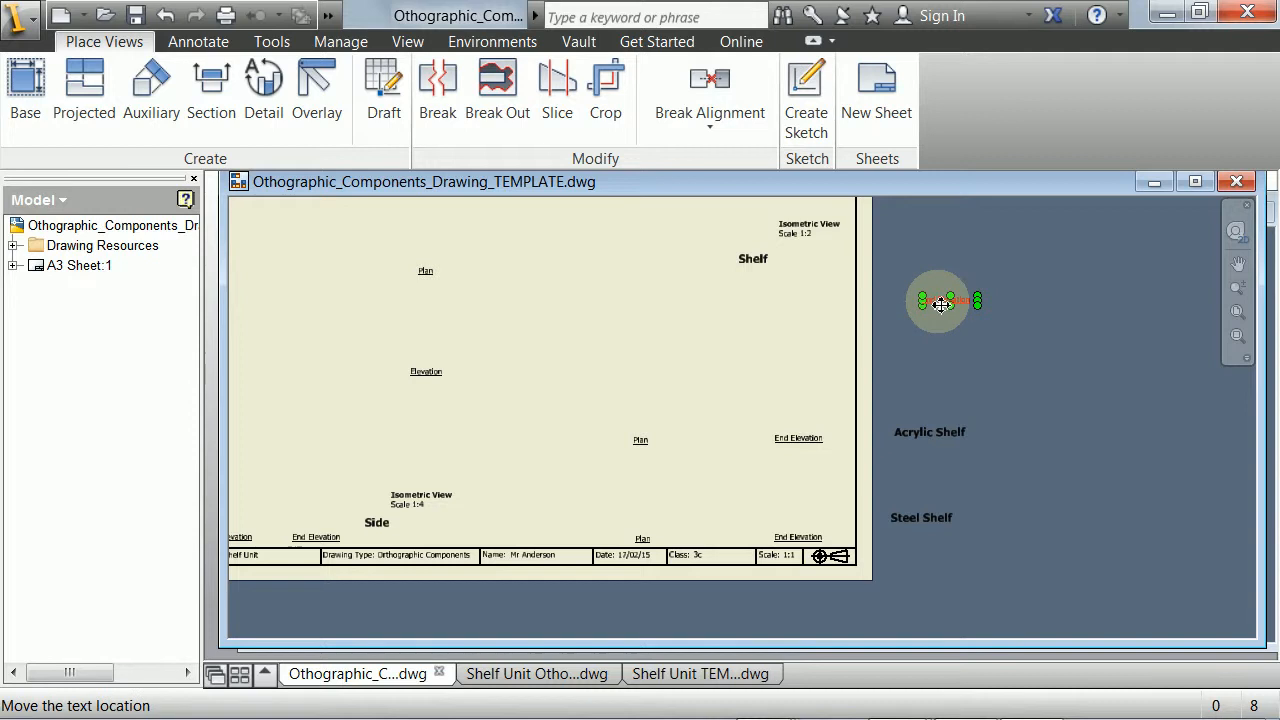
pyautogui.moveTo(934, 300); pyautogui.dragTo(918, 340)
pyautogui.moveTo(926, 436); pyautogui.dragTo(920, 386)
pyautogui.click(918, 520)
pyautogui.moveTo(918, 520); pyautogui.dragTo(918, 429)
pyautogui.click(908, 490)
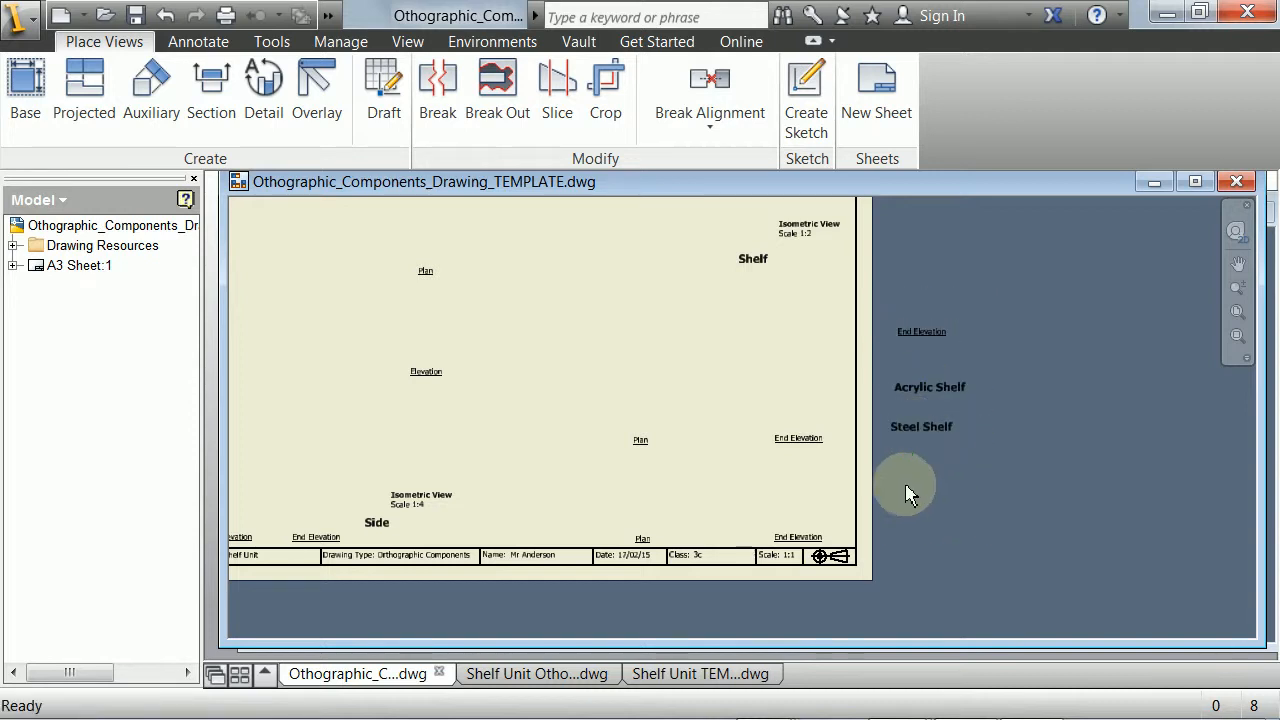
# - Examine the view labels, isometric view notes and title strip across the components drawing template
pyautogui.moveTo(778, 464)
pyautogui.mouseDown(button='middle')
pyautogui.moveTo(926, 391)
pyautogui.moveTo(983, 428)
pyautogui.mouseUp(button='middle')
pyautogui.scroll(-4, 977, 430)
pyautogui.scroll(3, 965, 433)
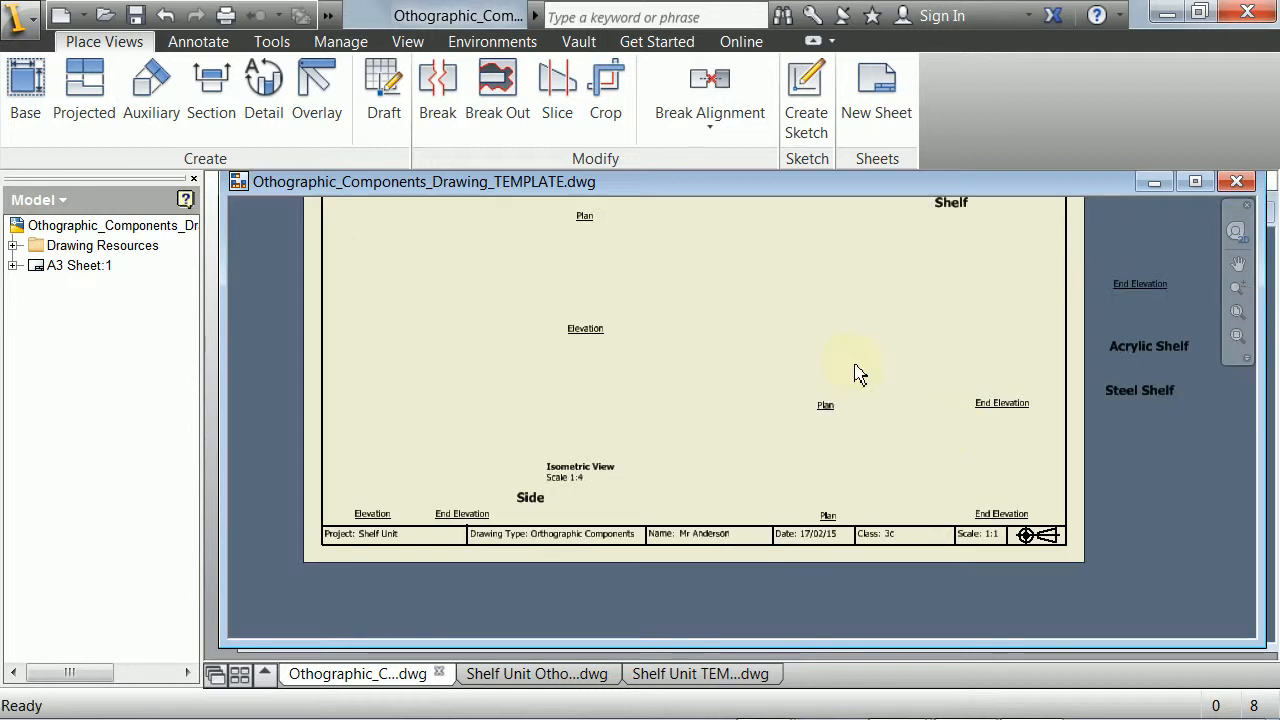
pyautogui.moveTo(853, 364); pyautogui.dragTo(858, 385, button='middle')
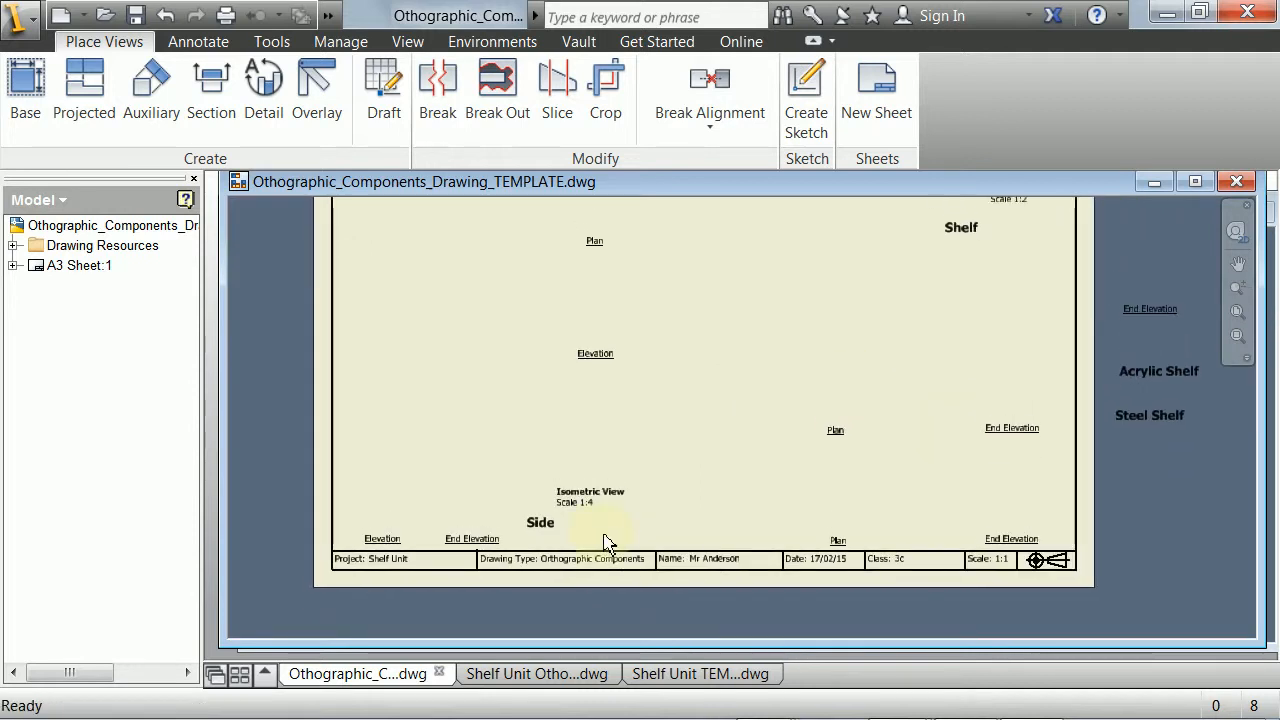
pyautogui.click(1012, 539)
pyautogui.scroll(2, 816, 340)
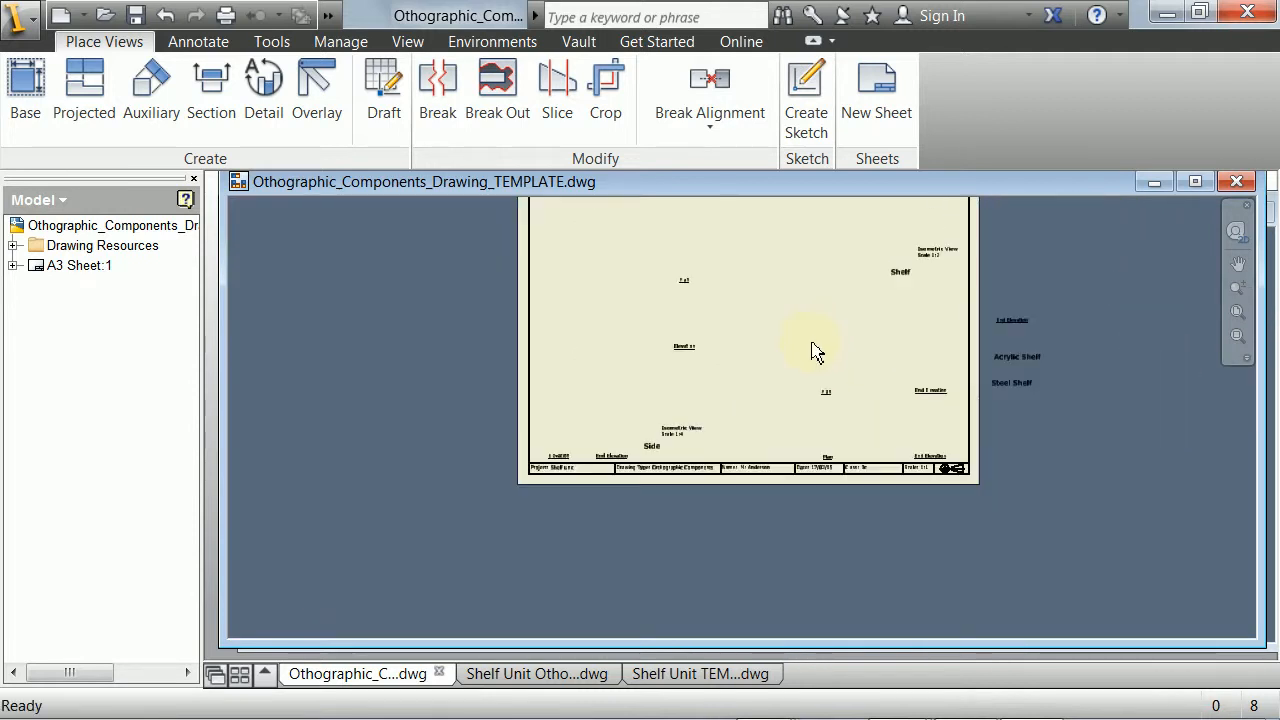
pyautogui.scroll(-3, 814, 354)
pyautogui.moveTo(814, 357); pyautogui.dragTo(672, 259, button='middle')
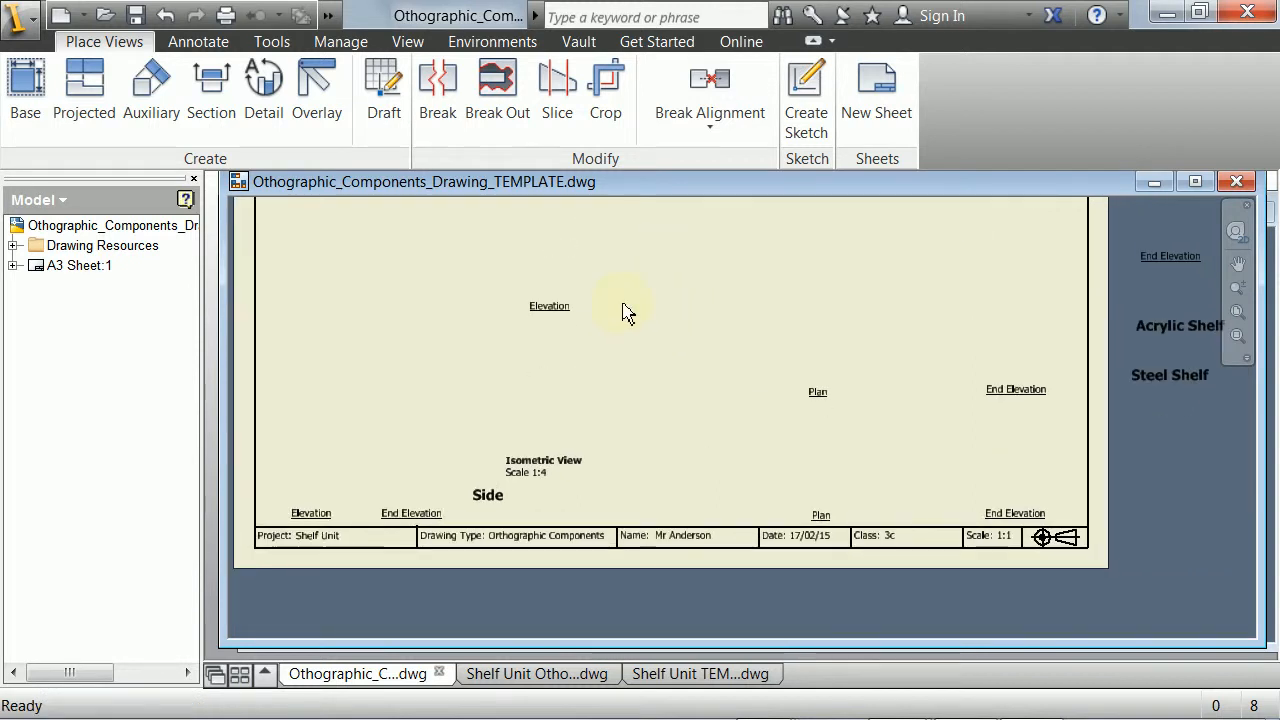
pyautogui.moveTo(657, 309); pyautogui.dragTo(694, 323, button='middle')
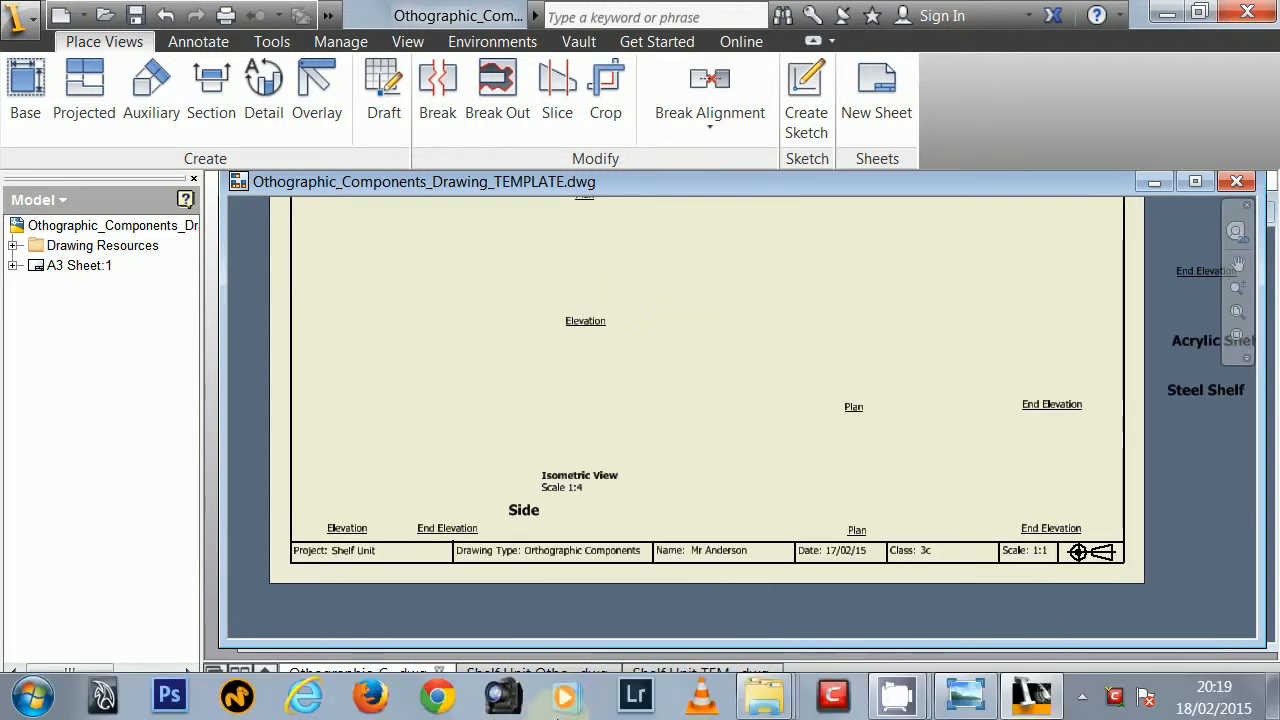
pyautogui.moveTo(895, 705)
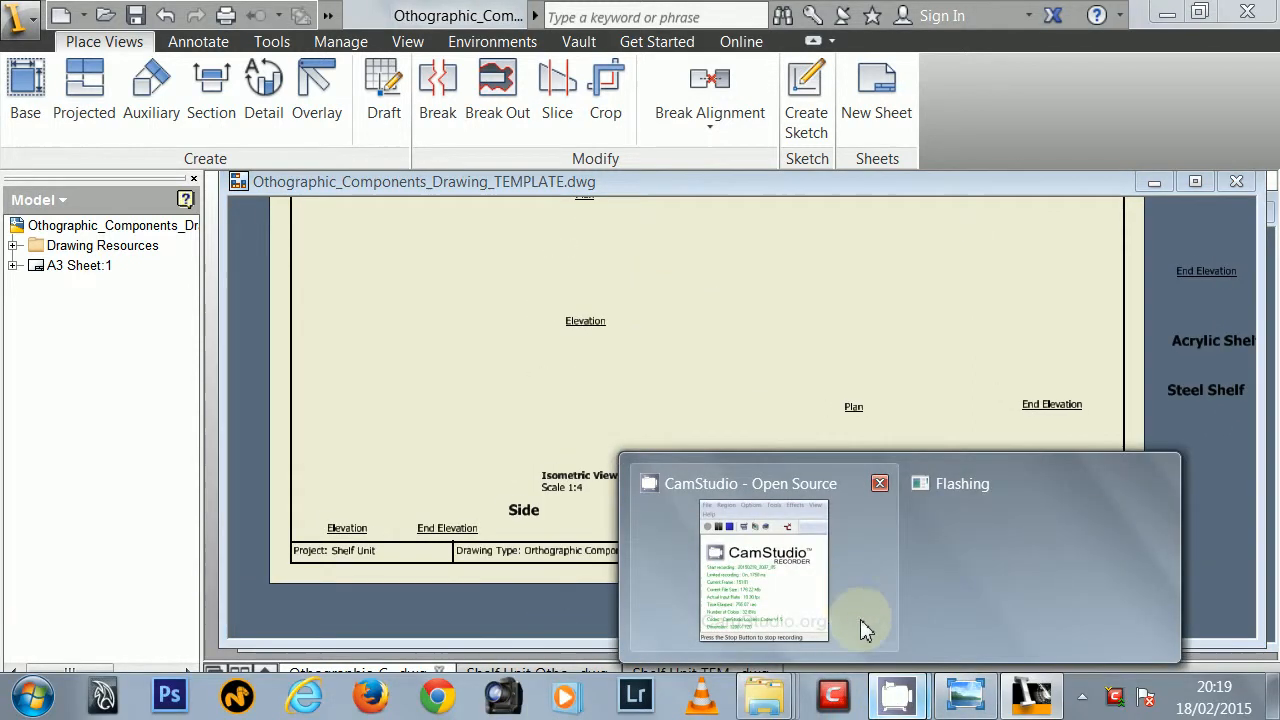